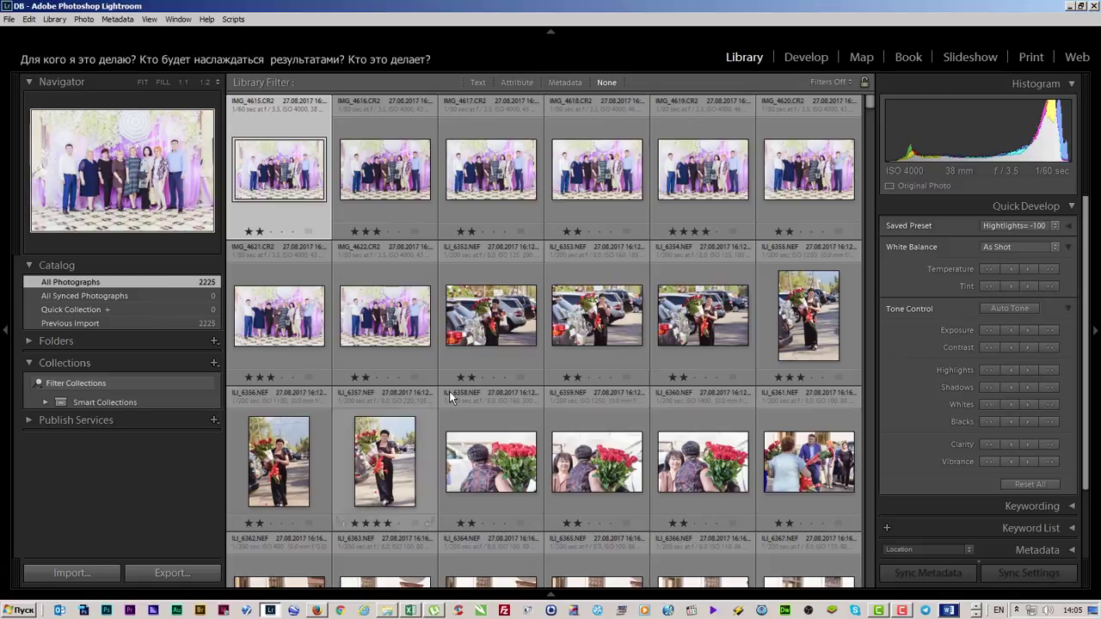
Glance at the Word lesson outline and return to the Lightroom Library grid.
key(alt+Tab)
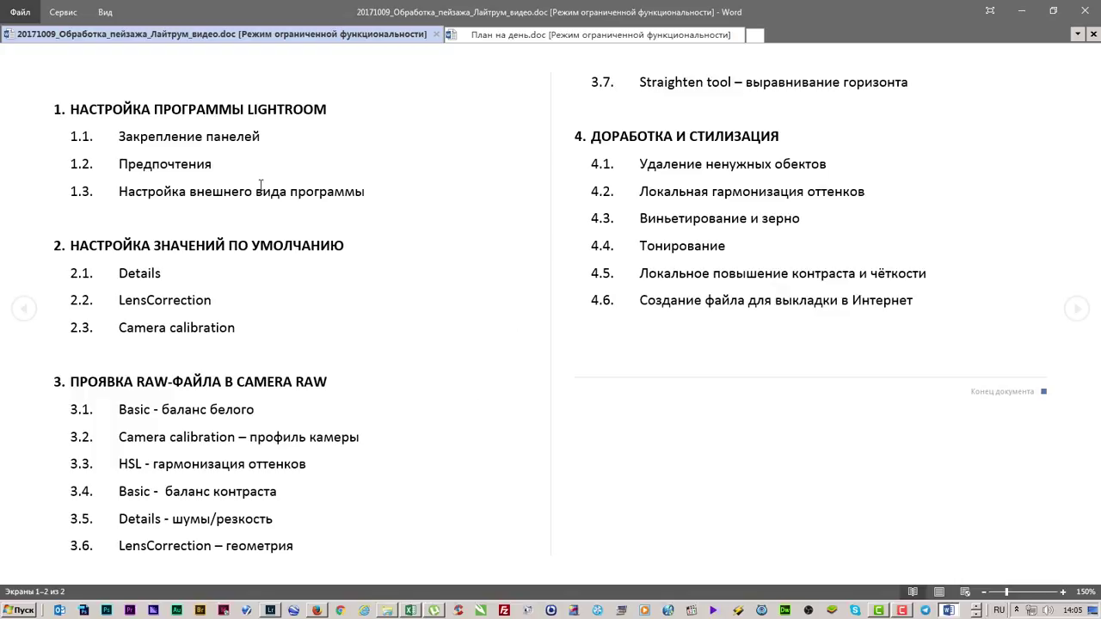
key(alt+Tab)
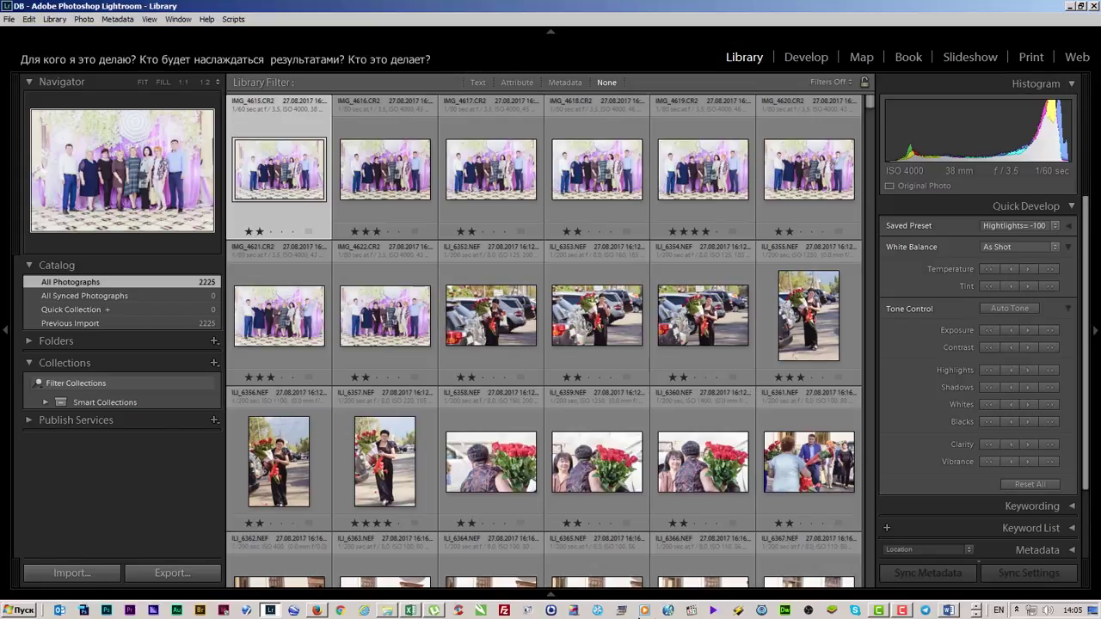
Review the bottom panel's show/hide options, checking the Word outline in between.
right_click(553, 596)
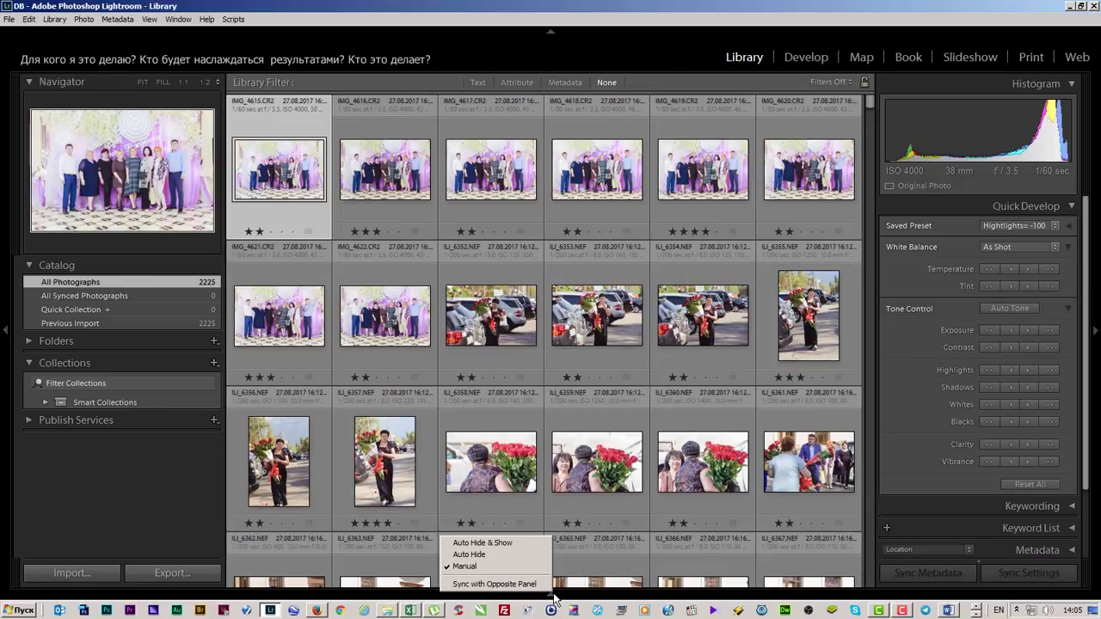
key(alt+Tab)
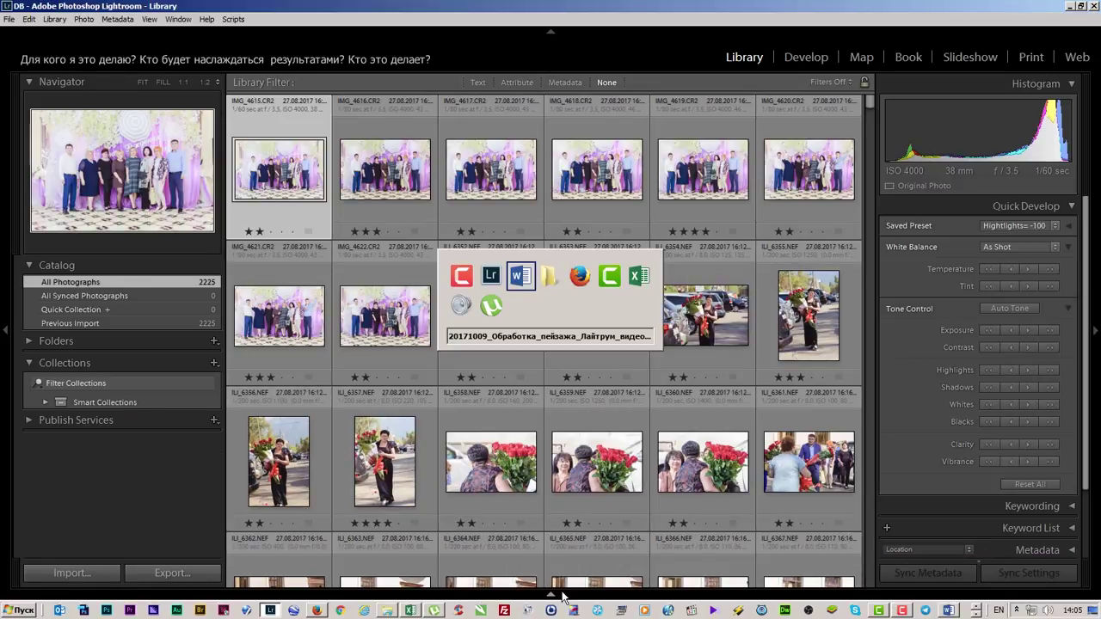
key(alt+Tab)
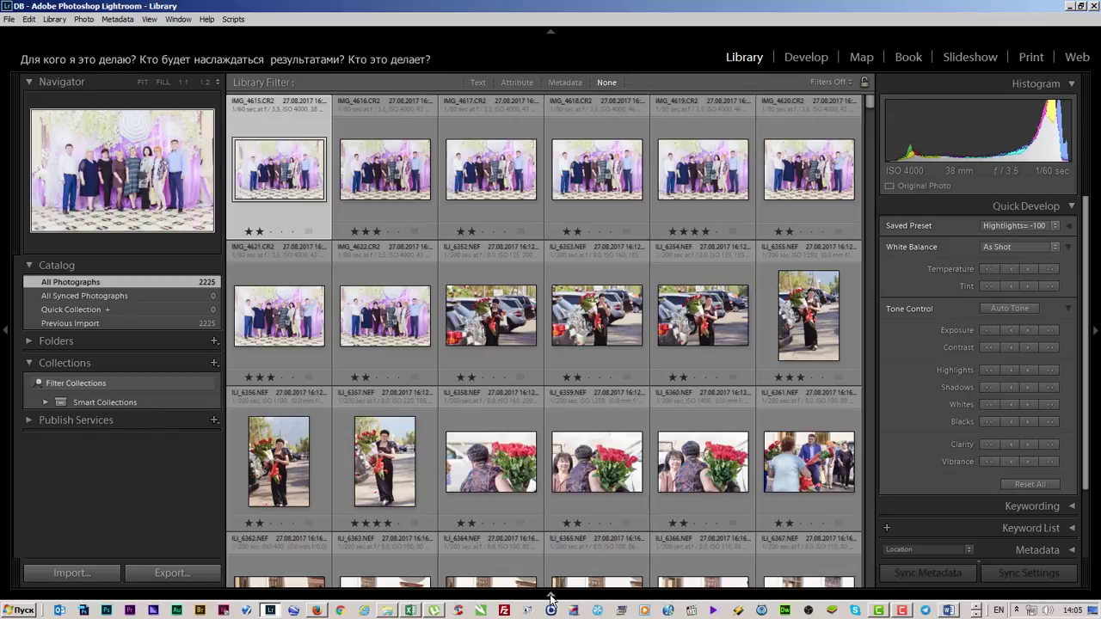
right_click(551, 598)
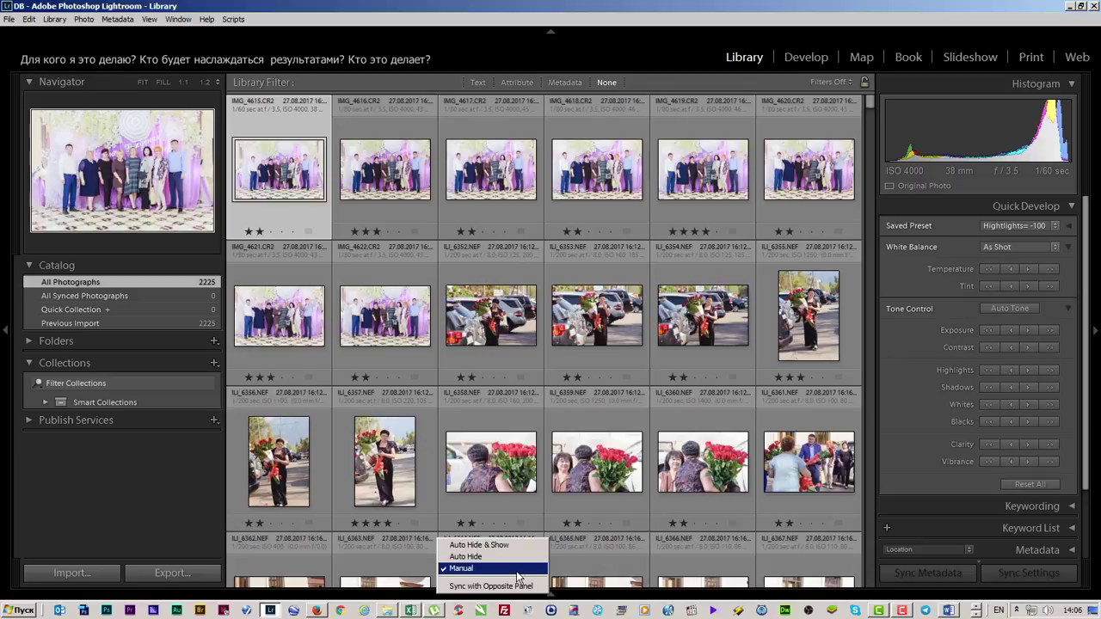
Hide the top panel, review the top, left and right panel modes, then restore it.
click(551, 35)
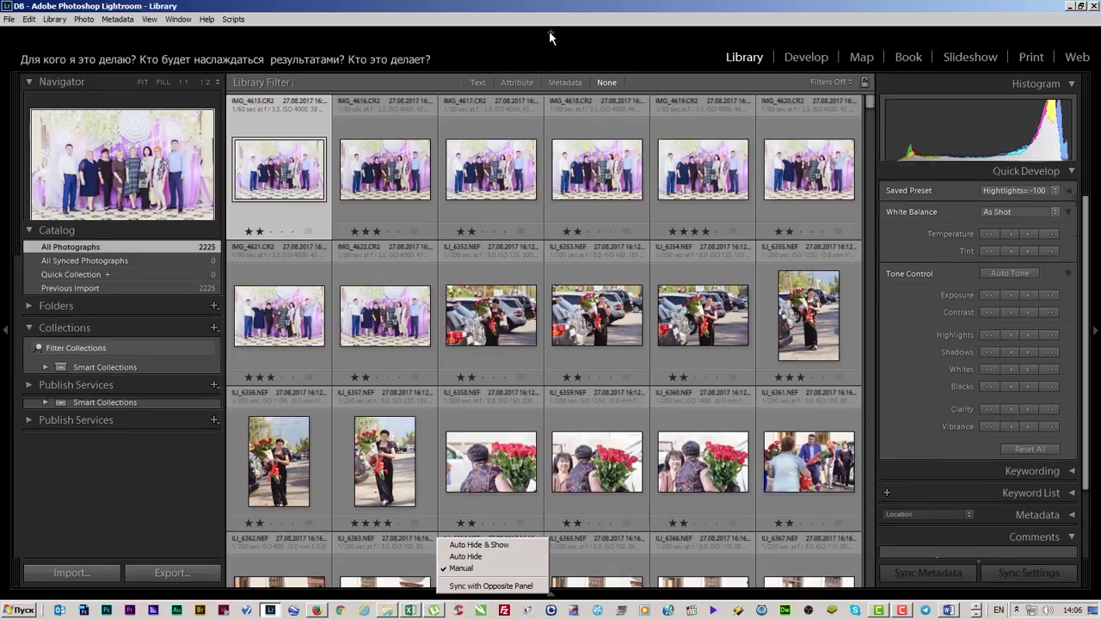
right_click(550, 33)
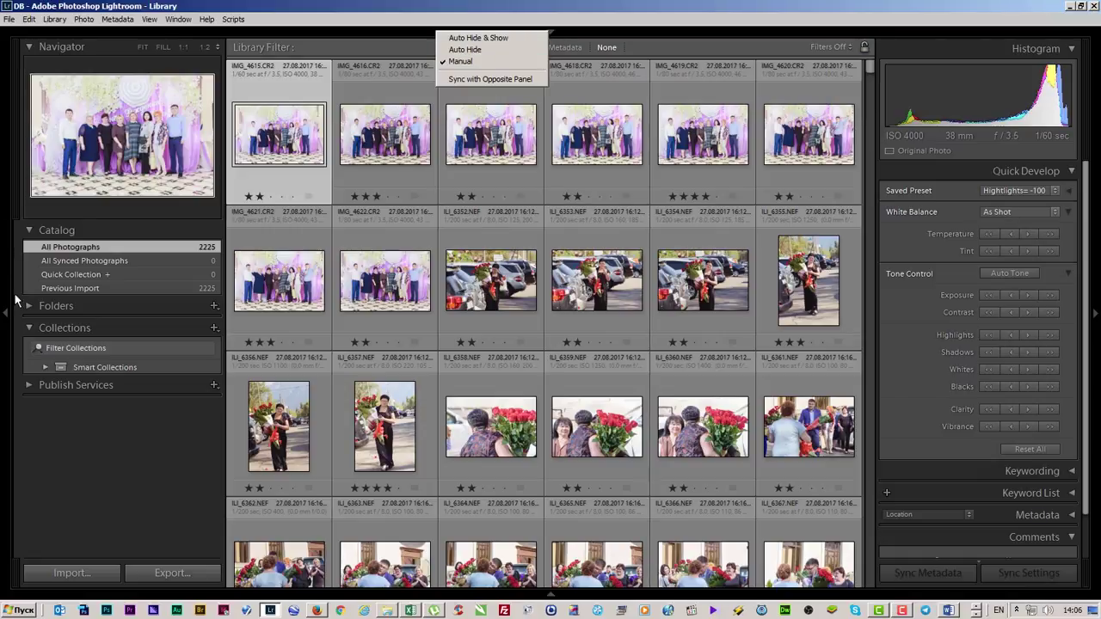
right_click(6, 311)
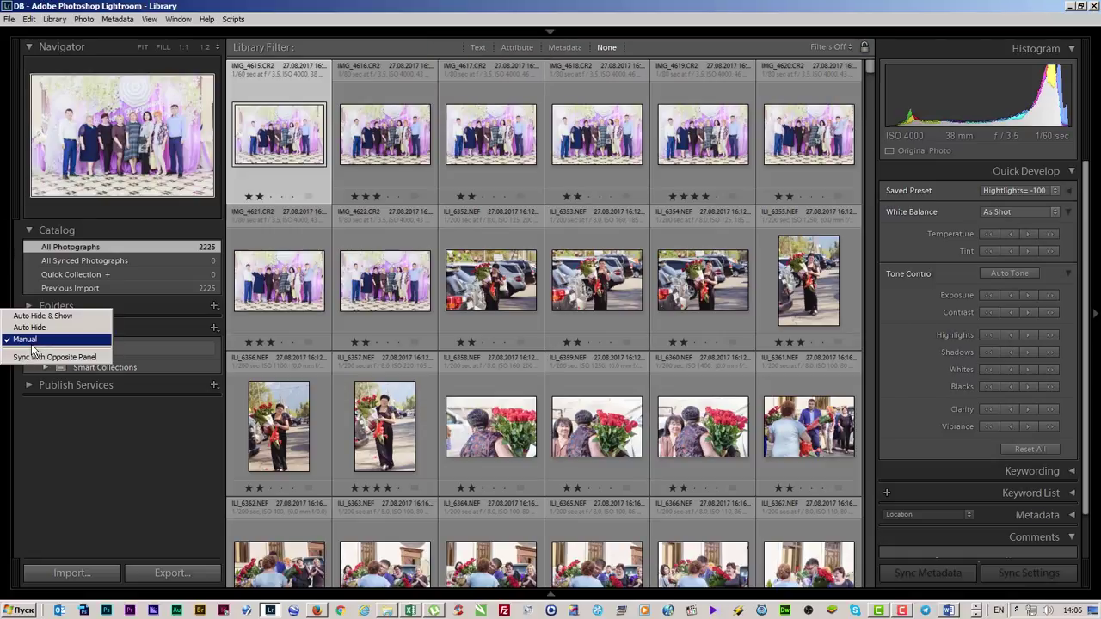
right_click(1095, 318)
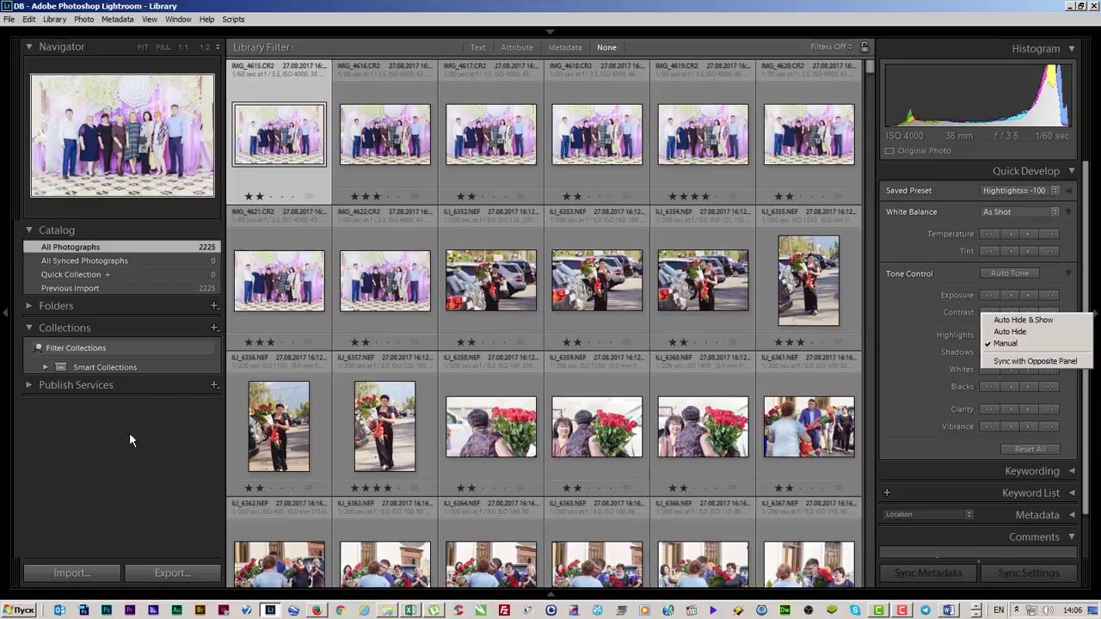
click(155, 507)
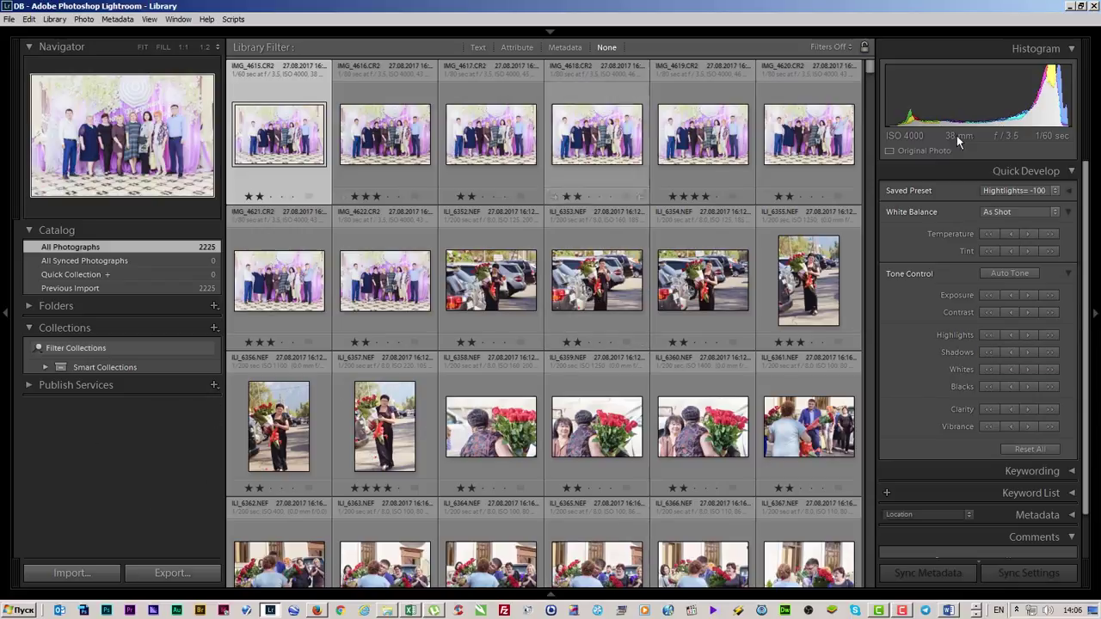
click(549, 32)
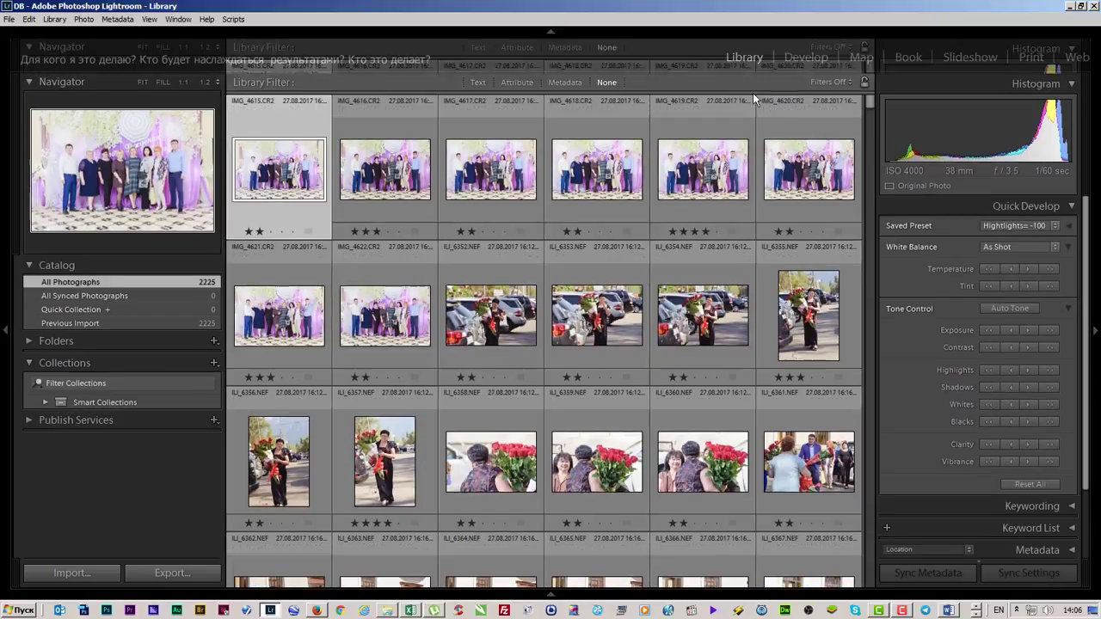
Switch to Develop with IMG_4615.CR2 and review the left and right panel modes there.
click(806, 56)
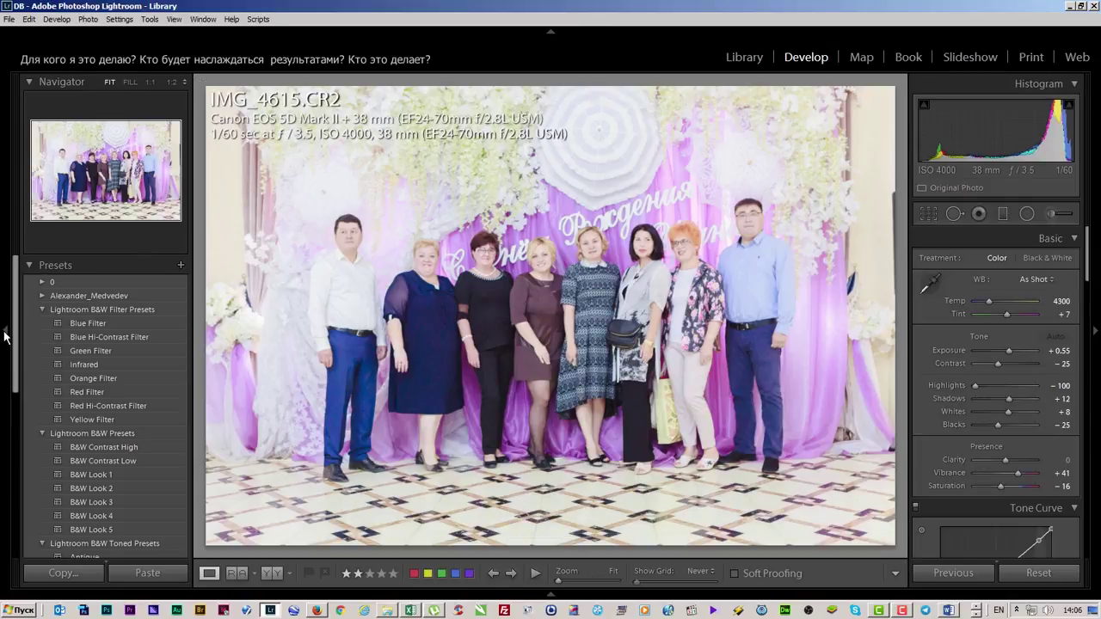
right_click(3, 337)
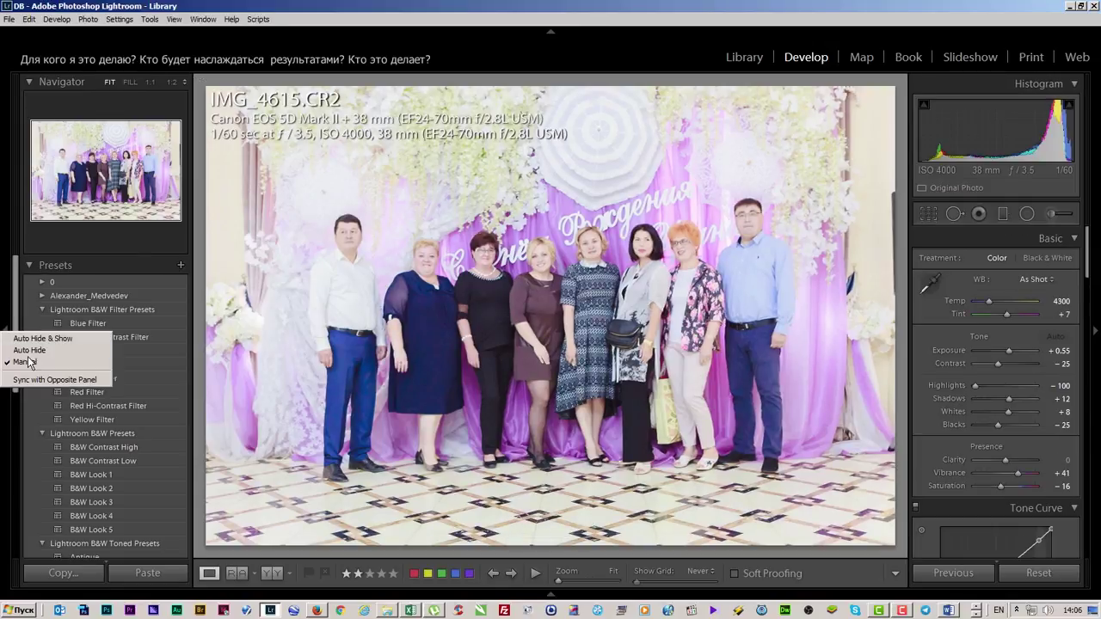
right_click(1096, 335)
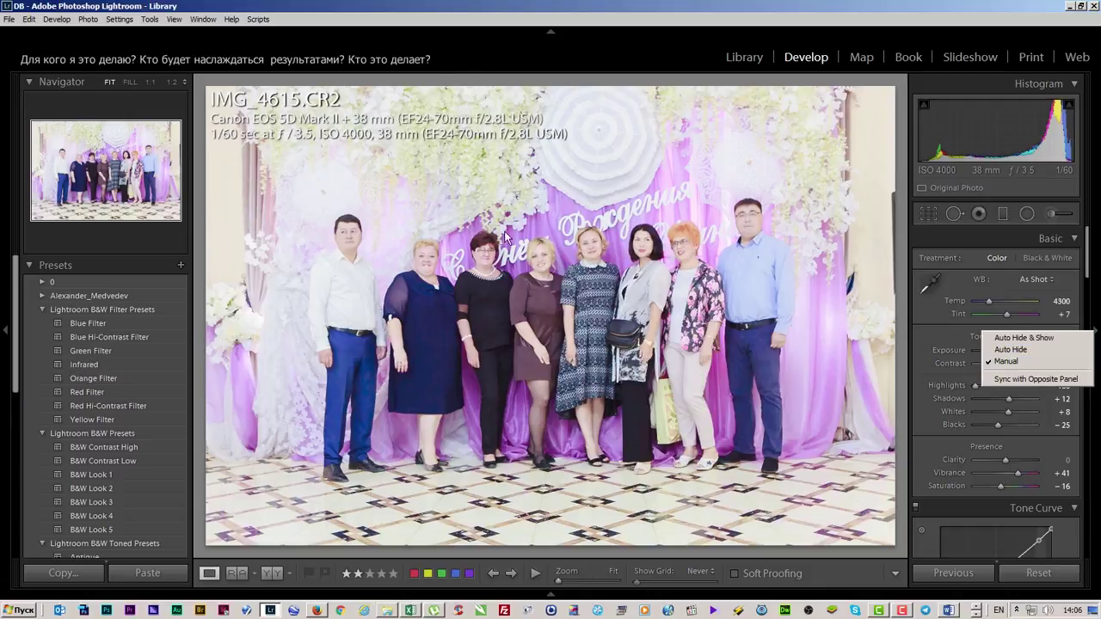
key(alt+Tab)
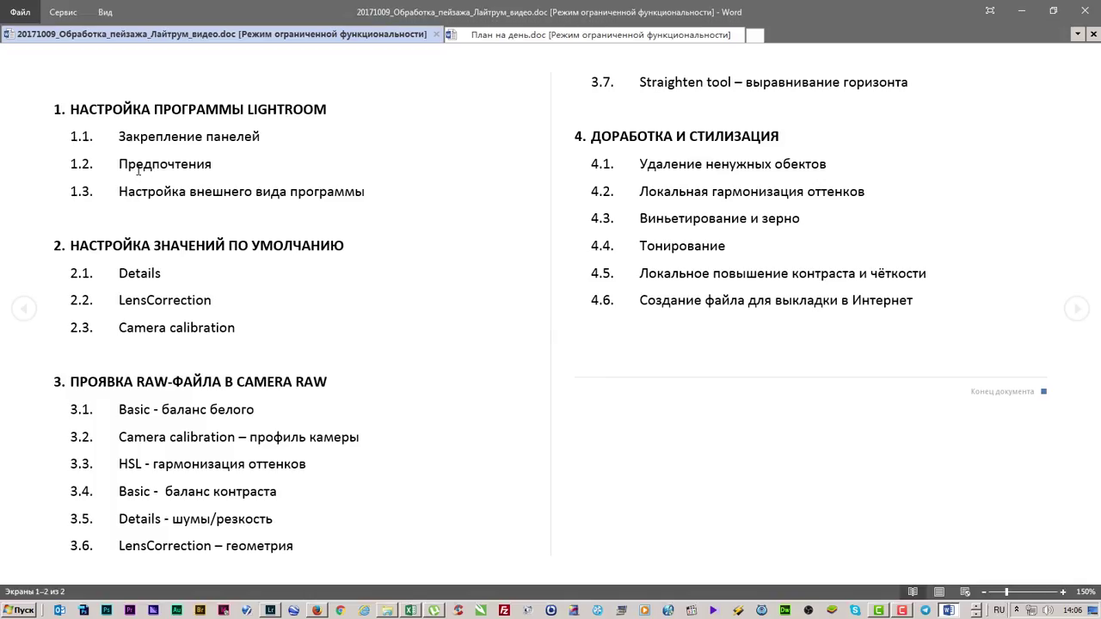
key(alt+Tab)
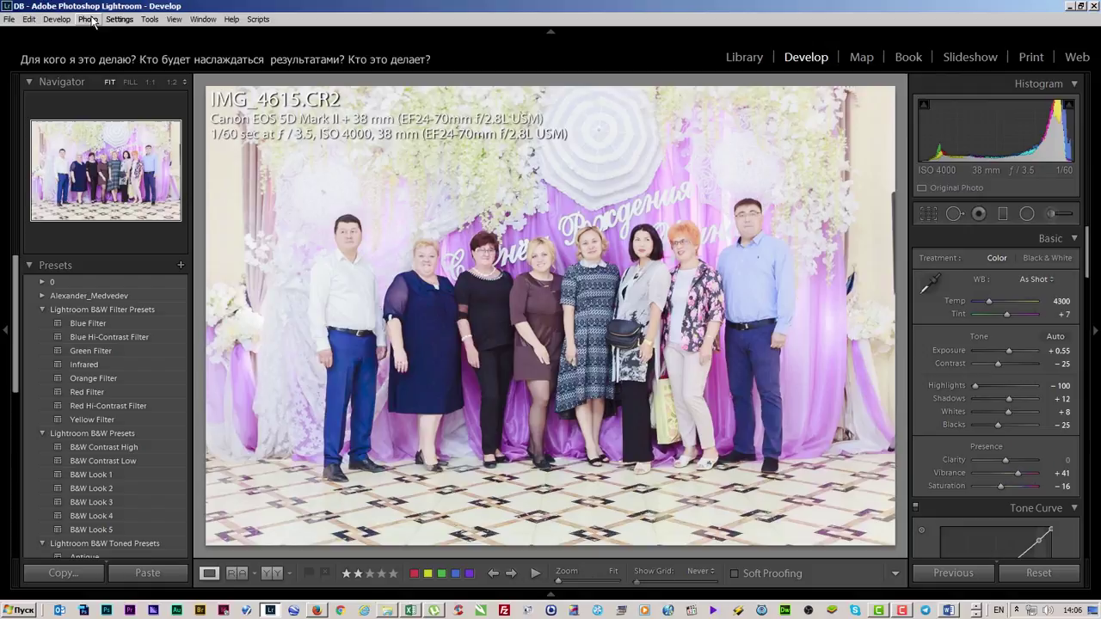
click(56, 19)
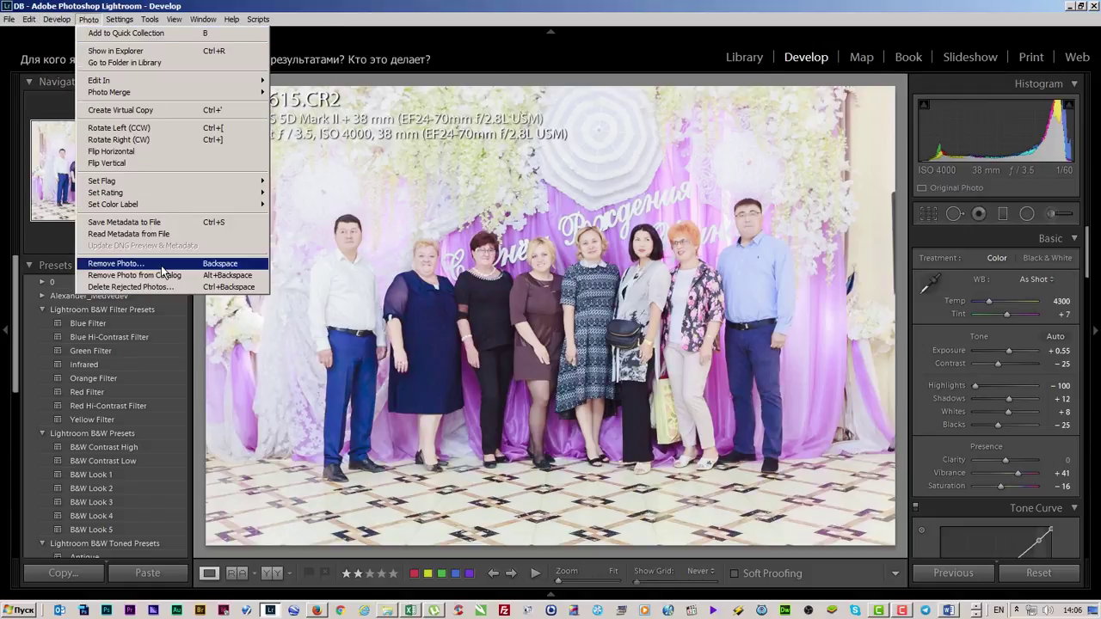
mouse_move(29, 19)
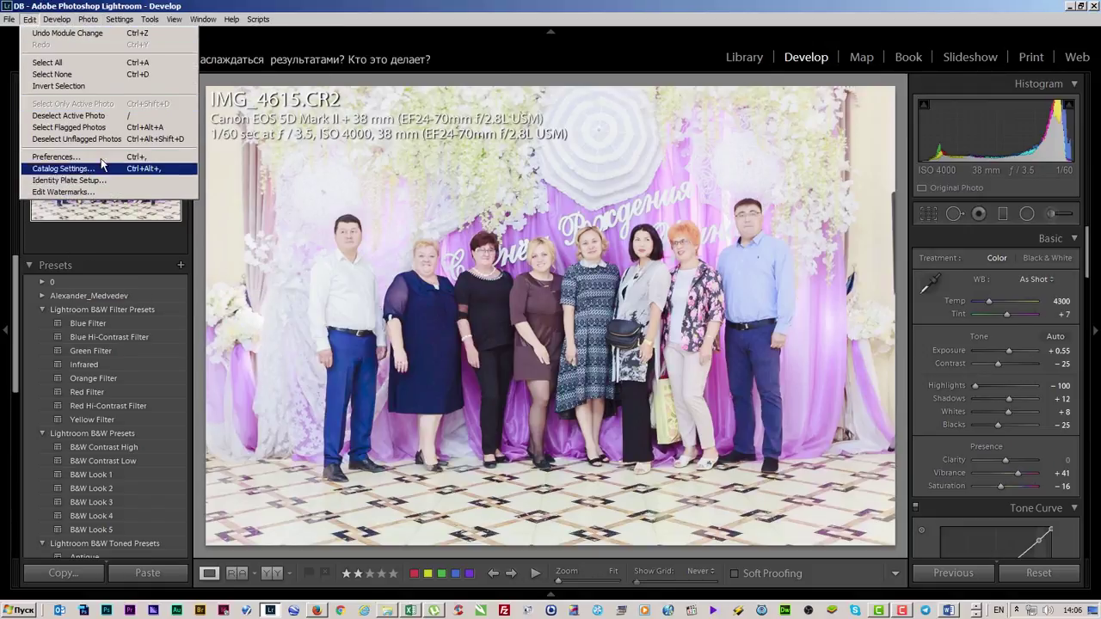
Open Preferences, keep English as the interface language, and close the dialog.
click(103, 157)
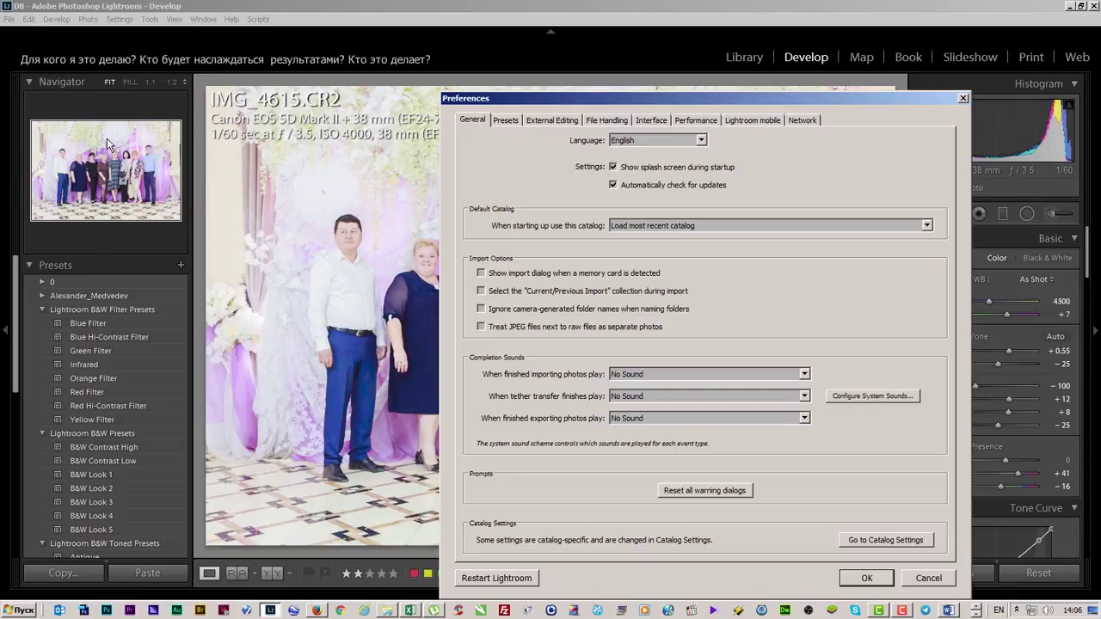
mouse_move(612, 103)
mouse_down()
mouse_move(459, 70)
mouse_move(511, 75)
mouse_up()
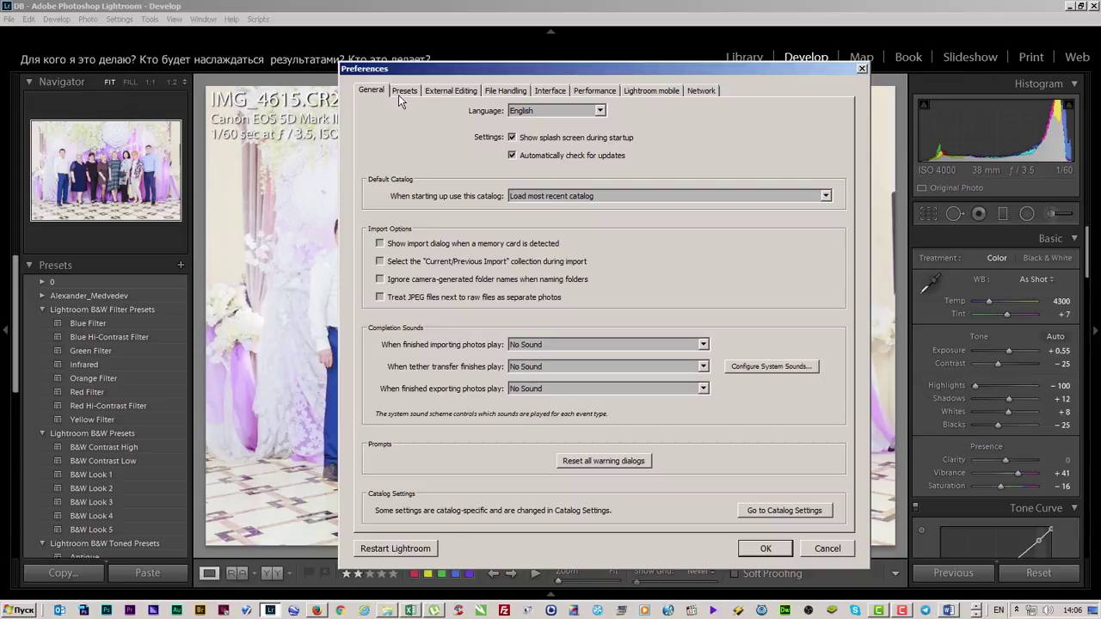
click(528, 112)
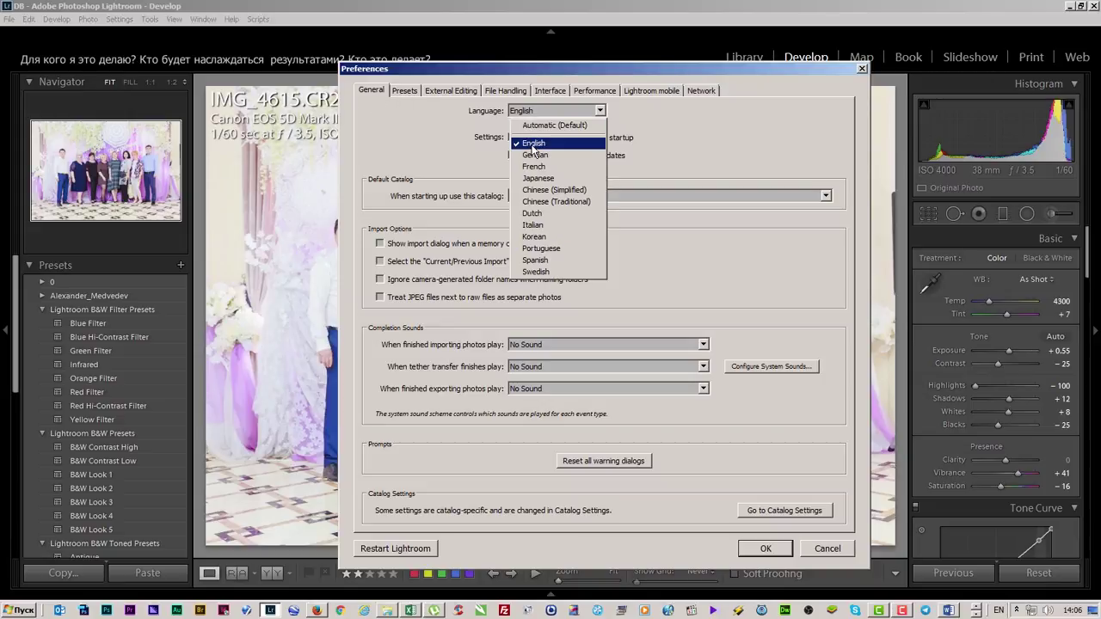
click(532, 147)
click(765, 548)
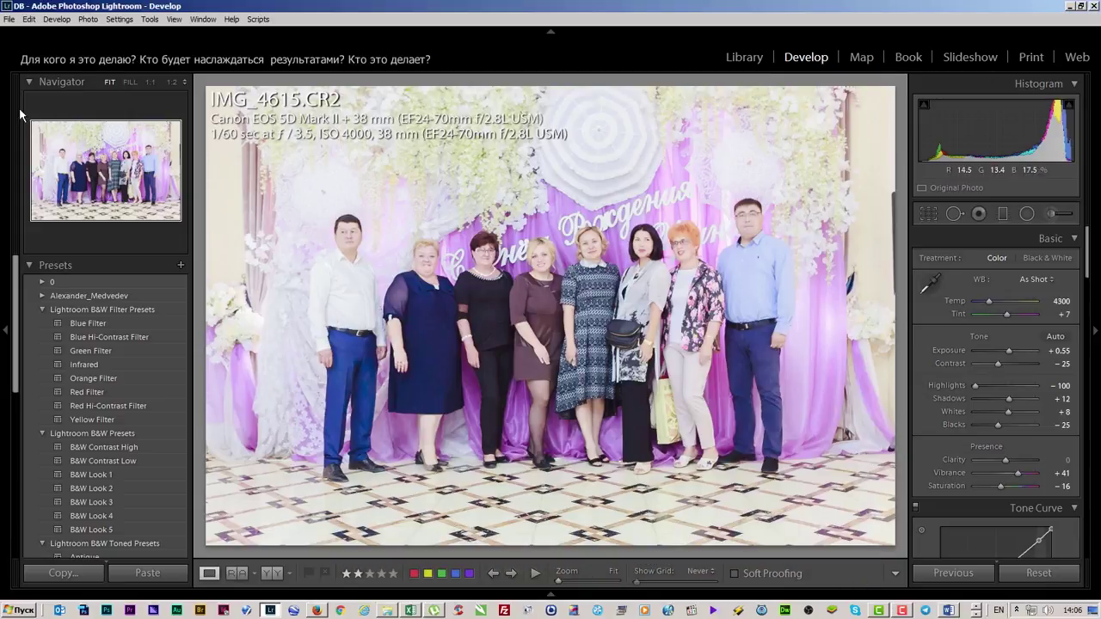
Reopen Preferences from the Edit menu.
click(8, 19)
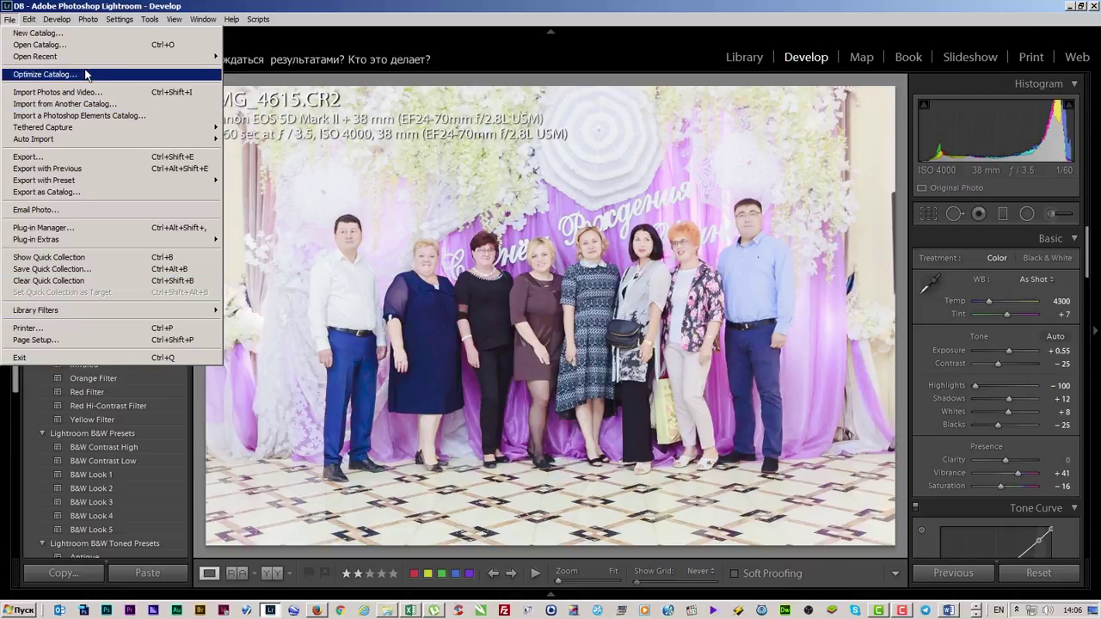
click(29, 19)
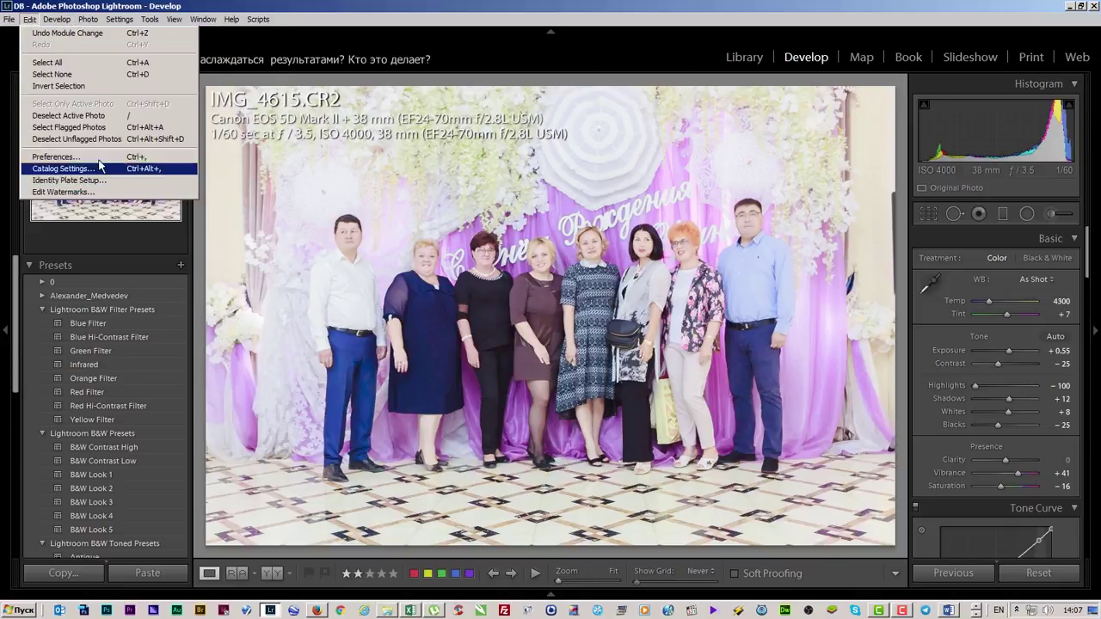
click(98, 158)
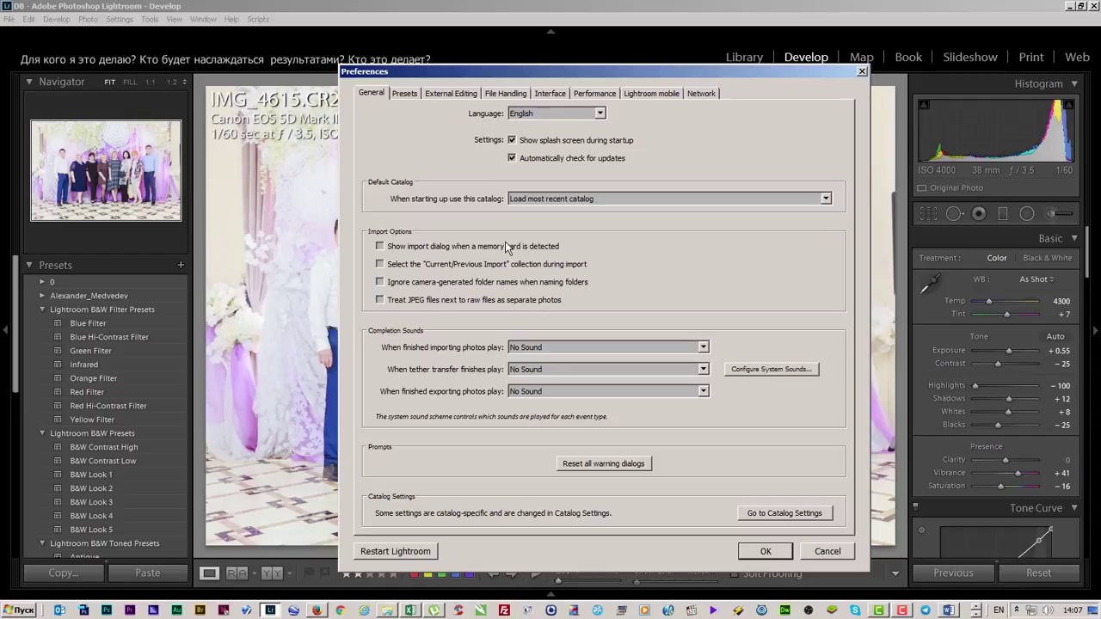
Leave the memory-card import dialog off and auto-select the Current/Previous Import collection.
click(379, 247)
click(379, 247)
click(379, 264)
Browse the Preferences tabs, enable graphics processor acceleration, and confirm with OK.
click(404, 92)
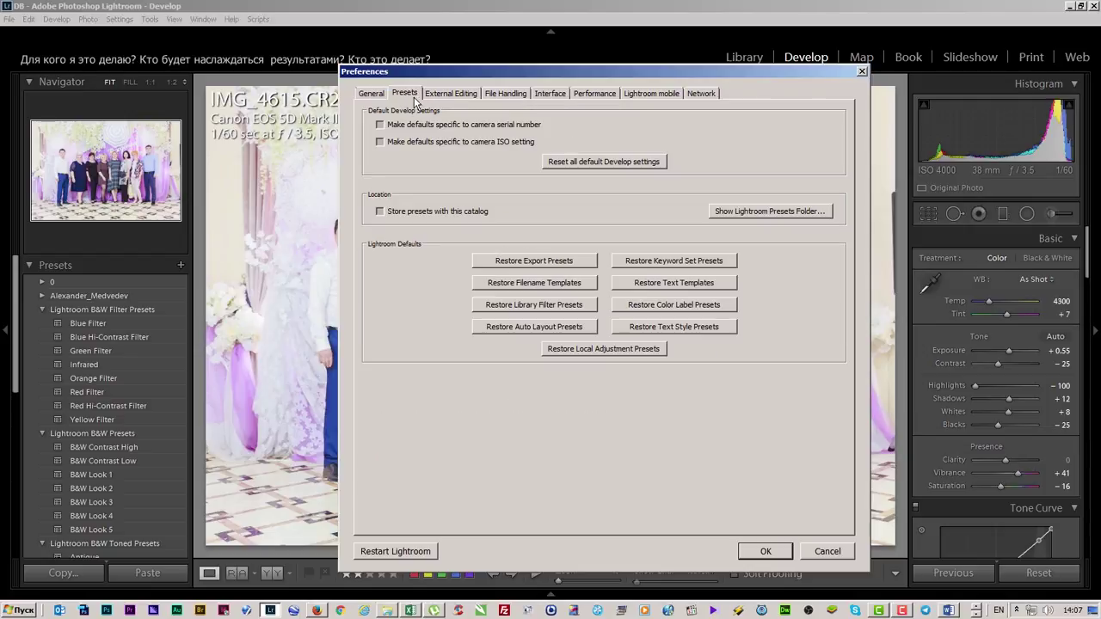
click(441, 98)
click(496, 98)
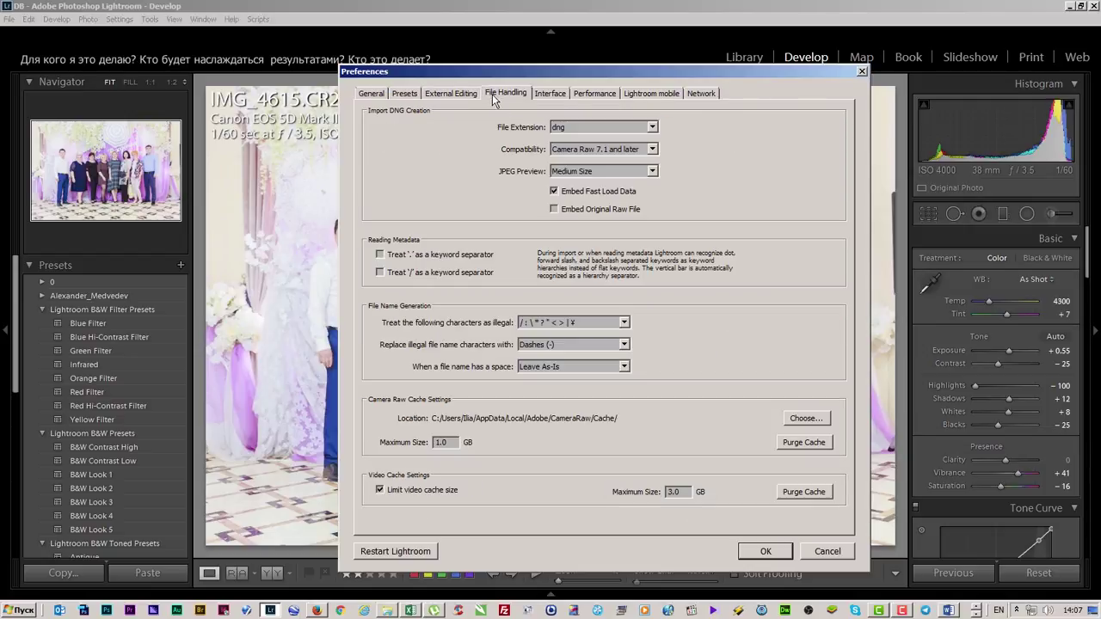
click(555, 98)
click(604, 96)
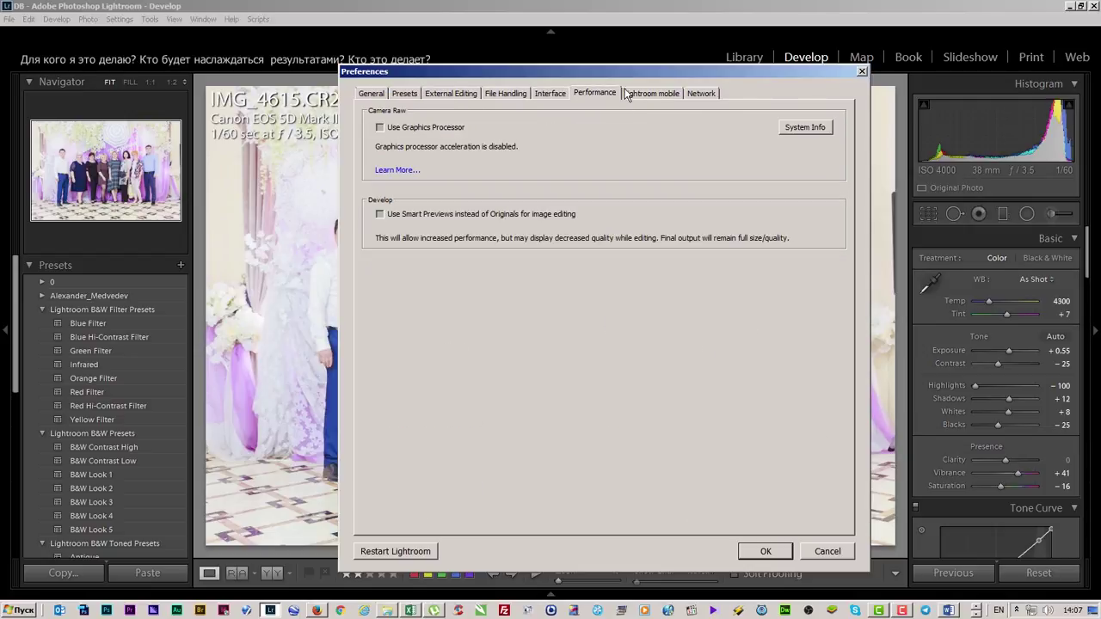
click(441, 129)
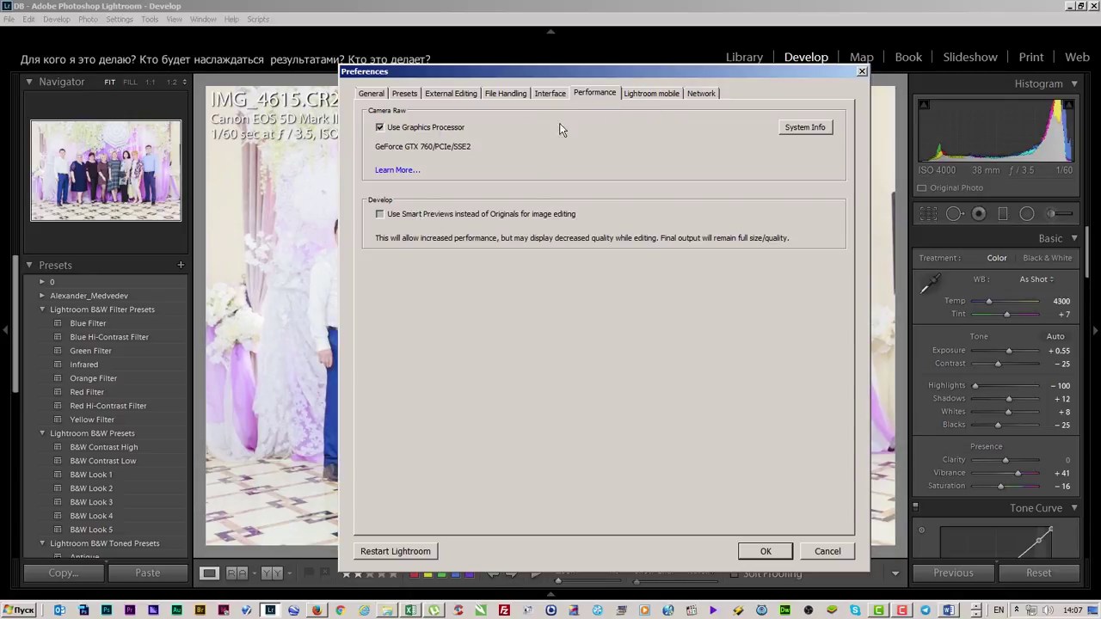
click(641, 93)
click(700, 94)
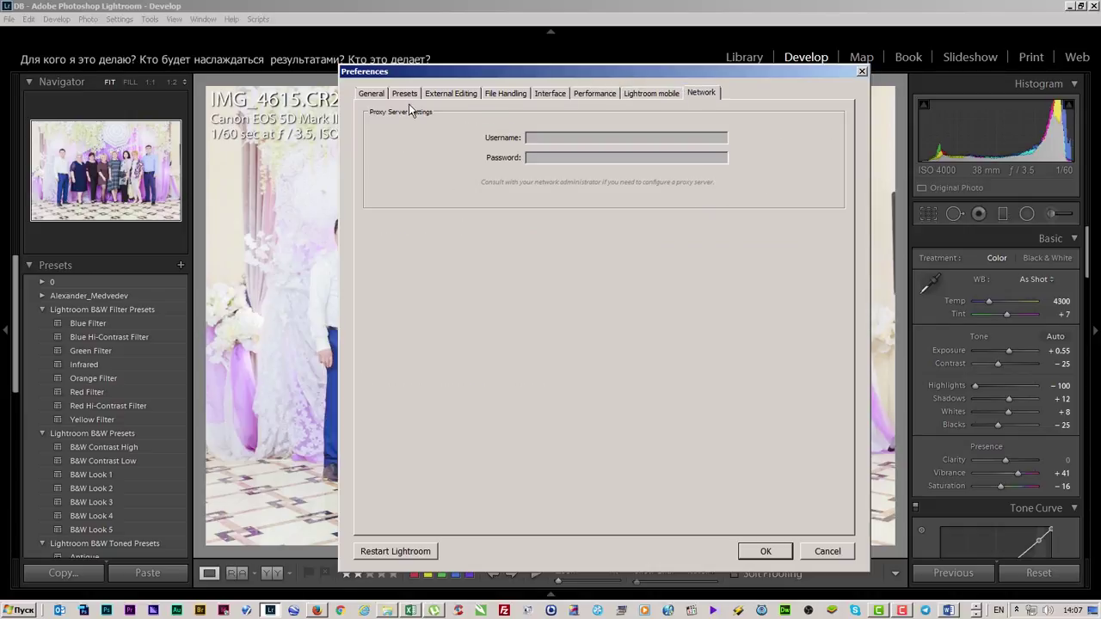
click(367, 96)
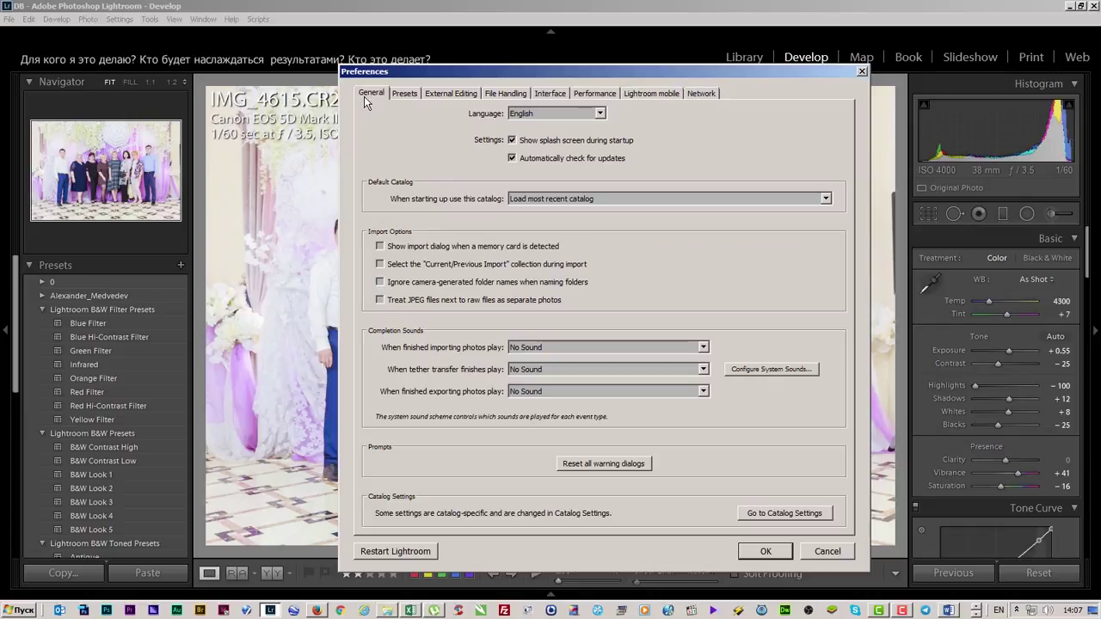
click(768, 551)
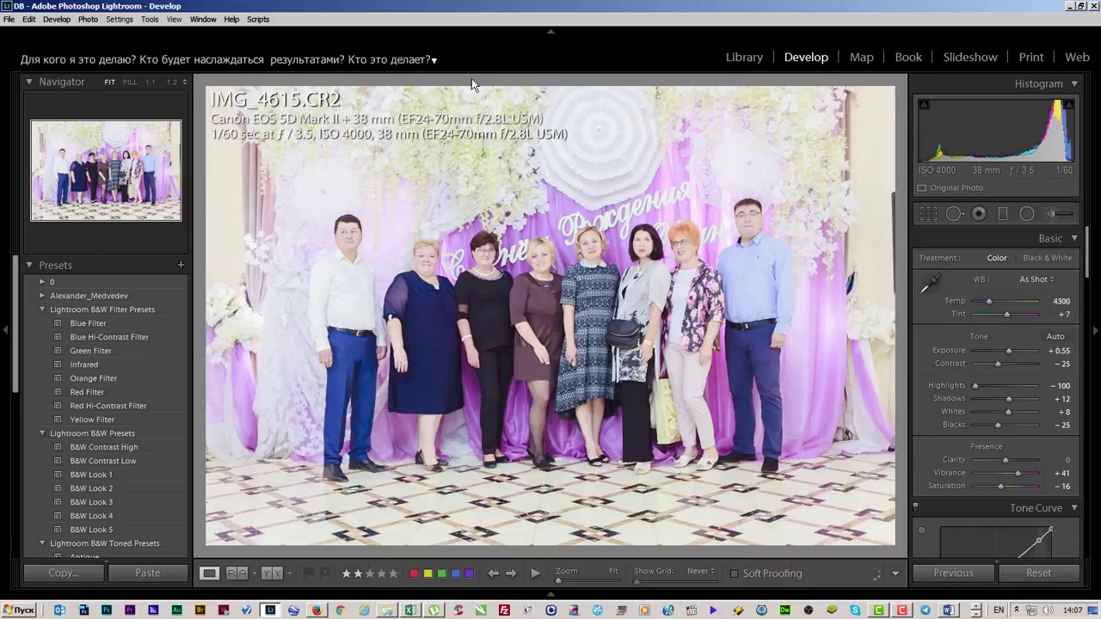
Inspect the identity plate text without changes, then go to the Library grid.
click(31, 20)
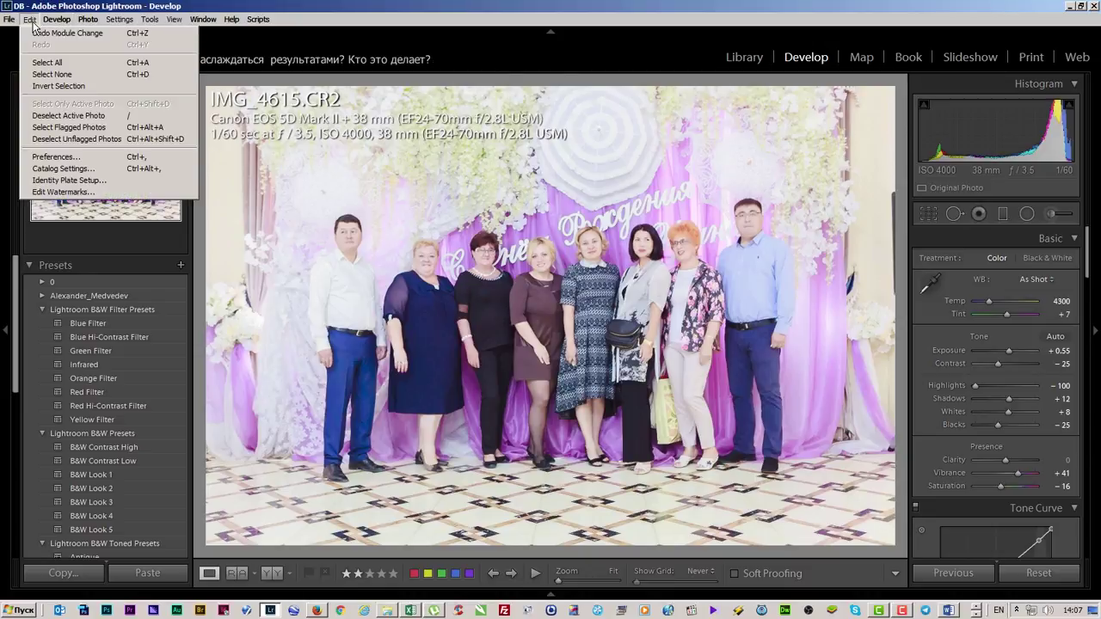
click(108, 181)
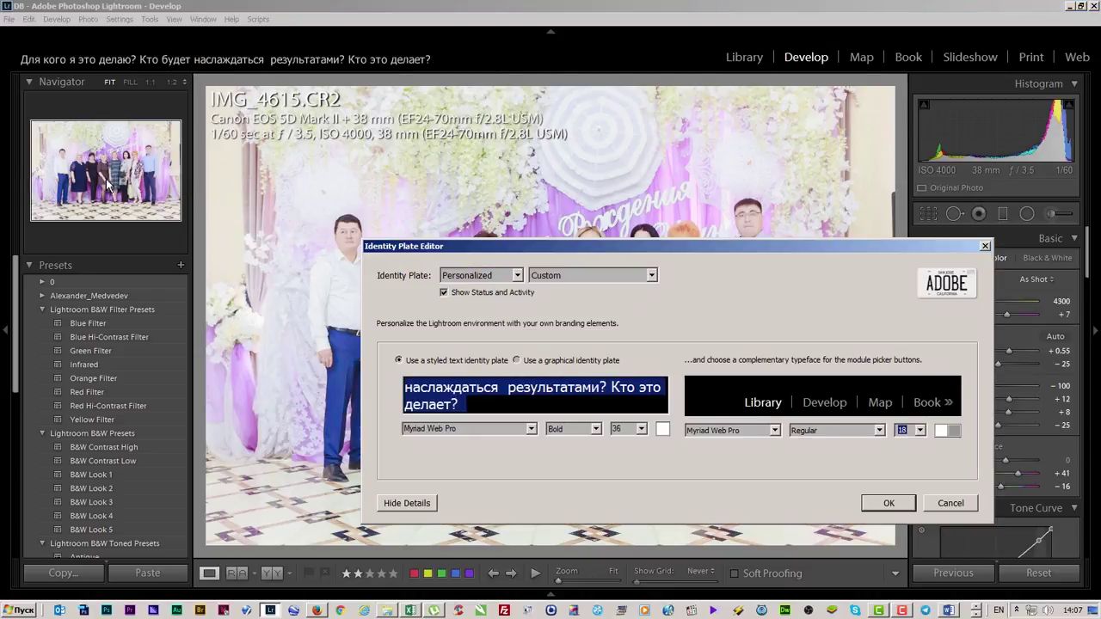
click(462, 393)
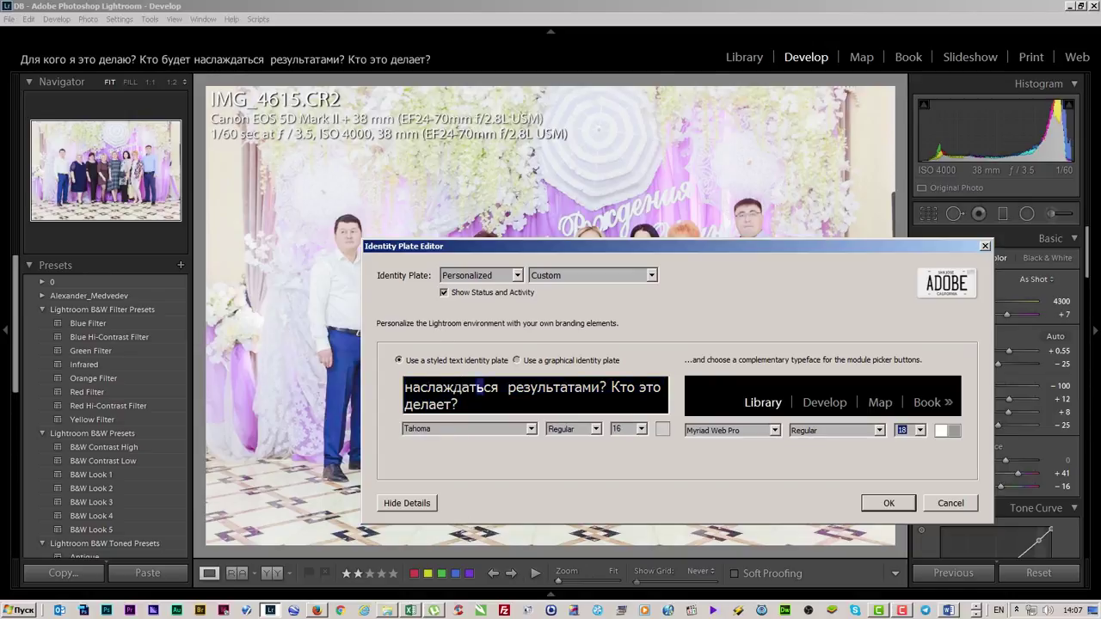
drag(479, 387, 453, 388)
click(951, 507)
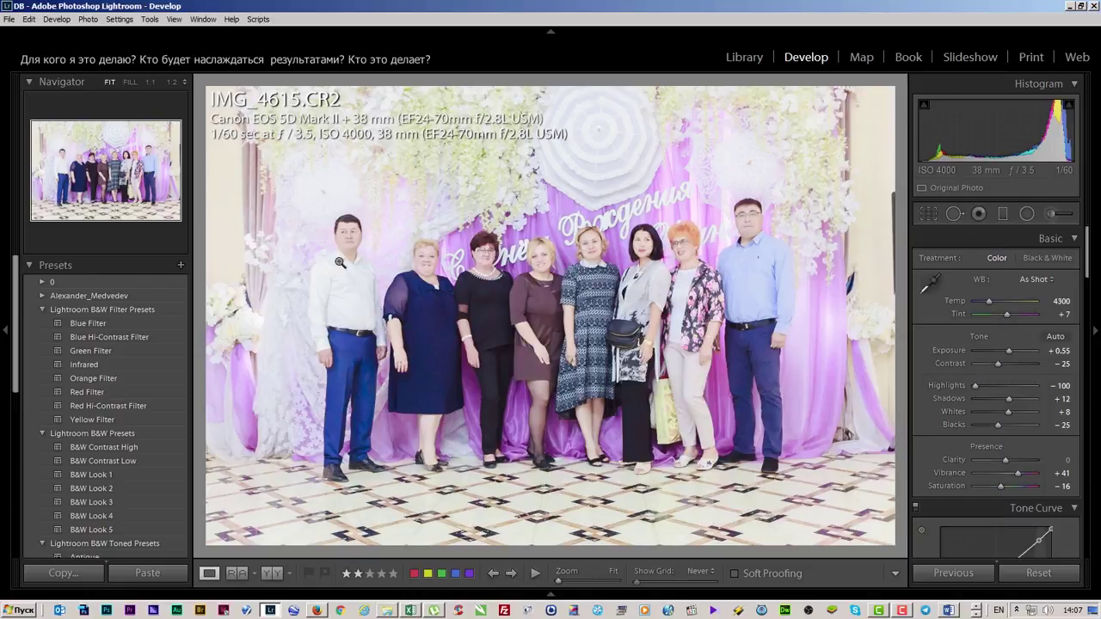
key(g)
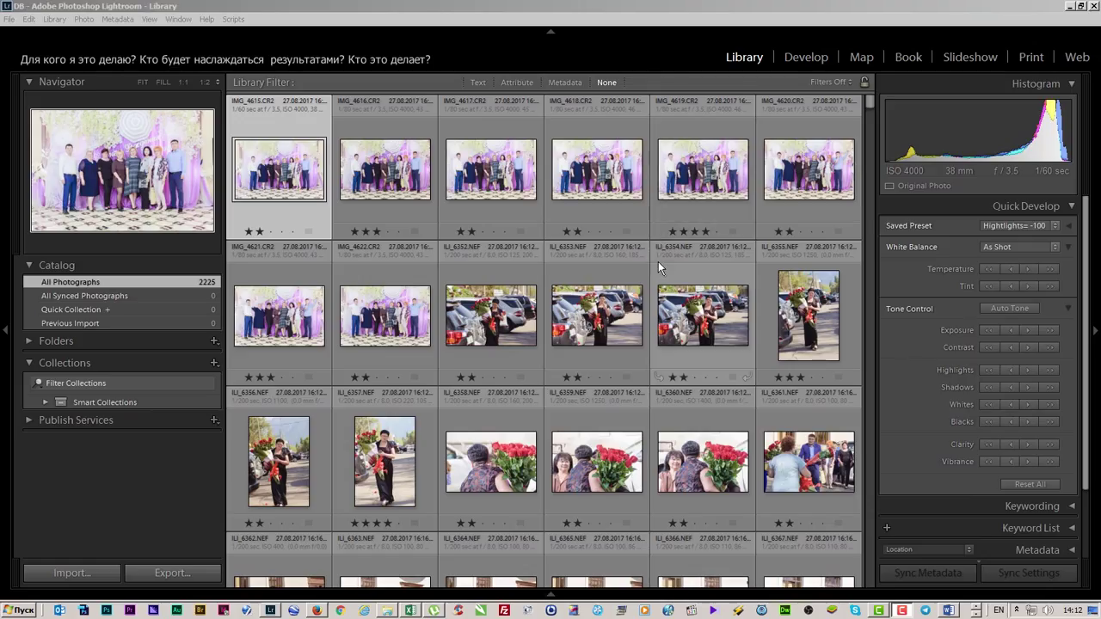
In Library View Options, keep Expanded Cells with the color label shown.
click(151, 19)
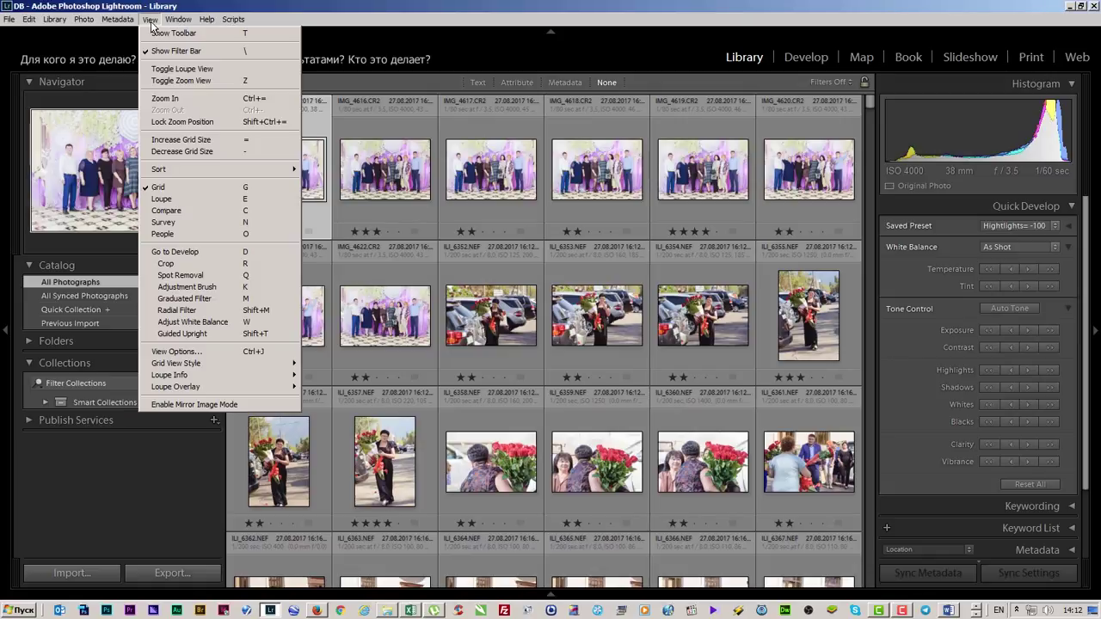
click(255, 349)
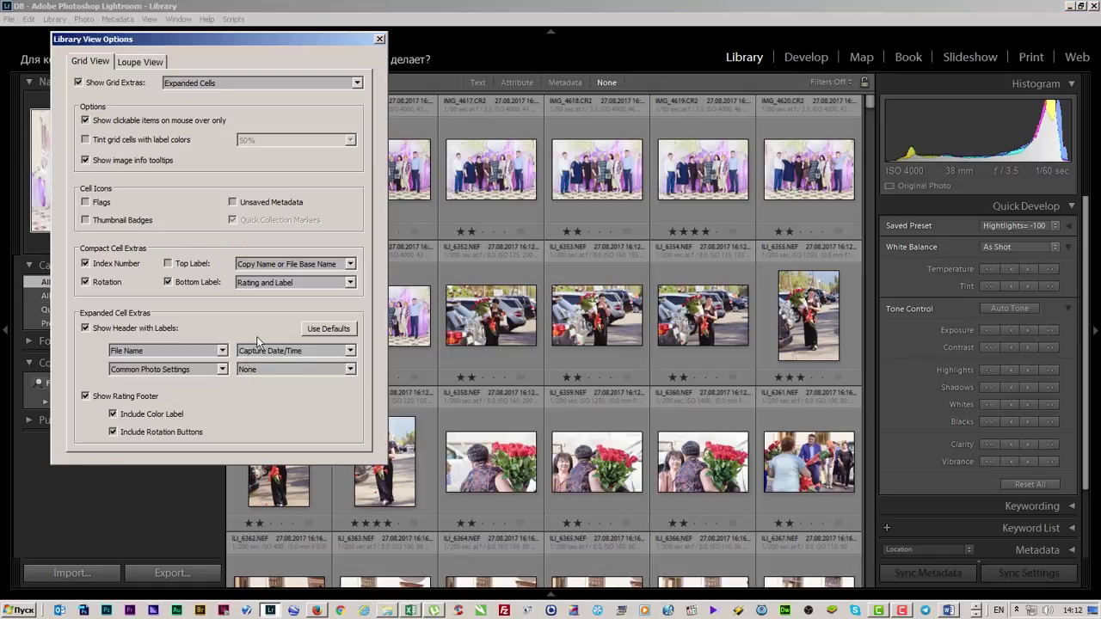
drag(288, 41, 596, 67)
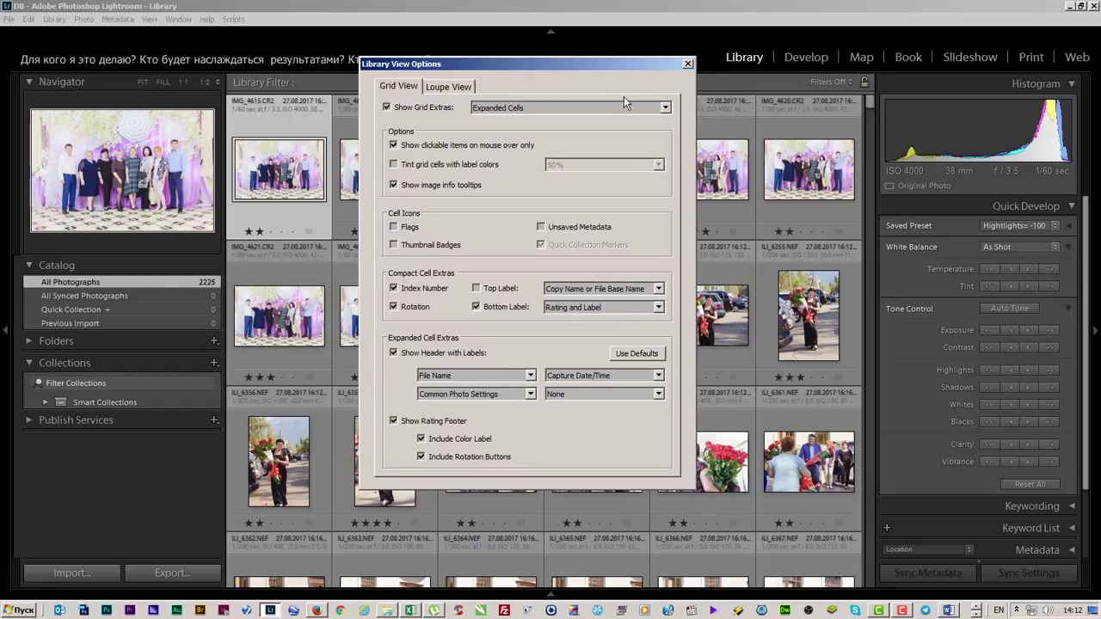
drag(588, 66, 601, 95)
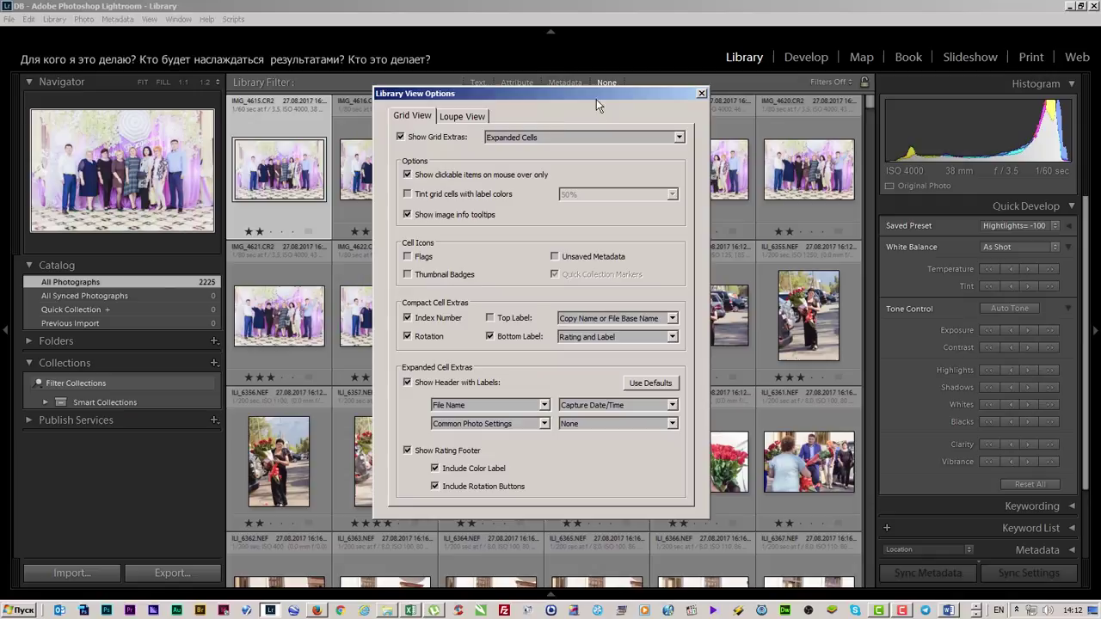
click(514, 138)
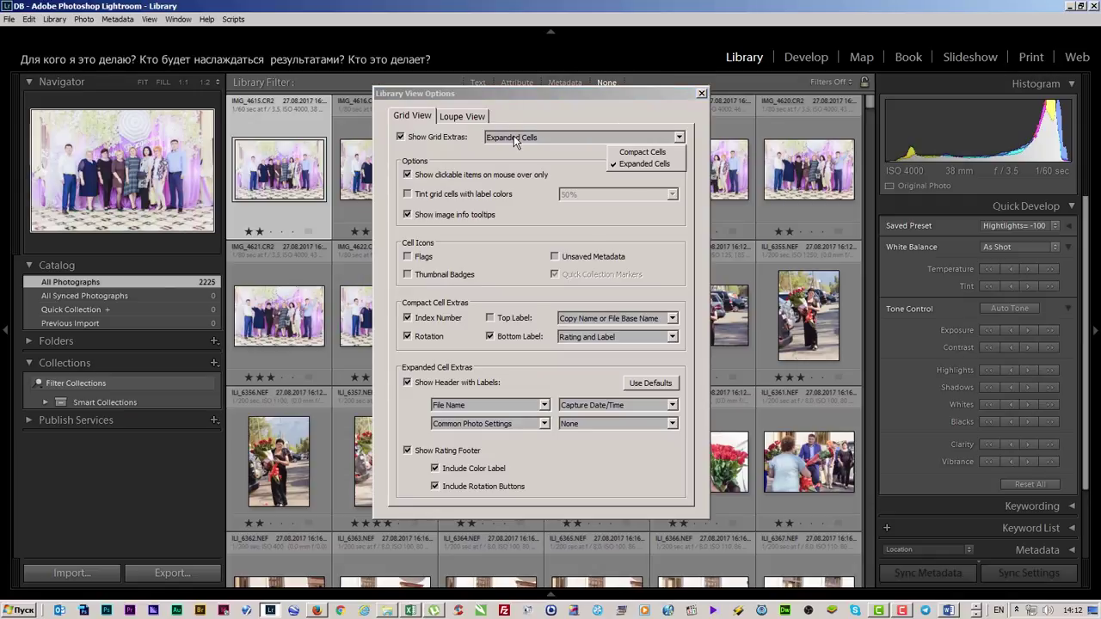
click(623, 165)
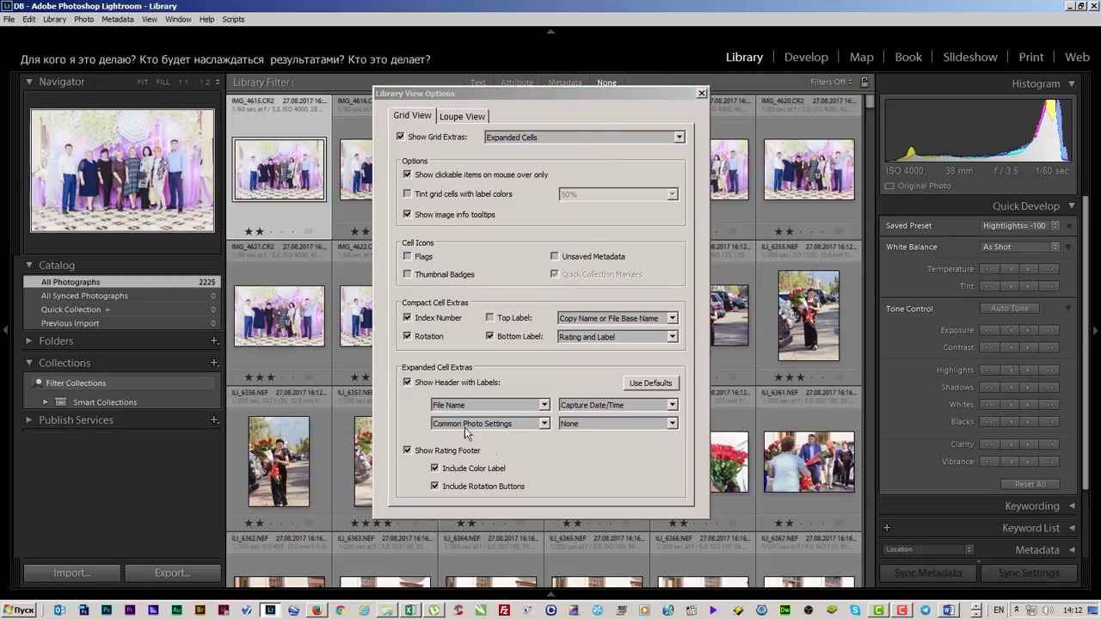
click(435, 468)
click(435, 468)
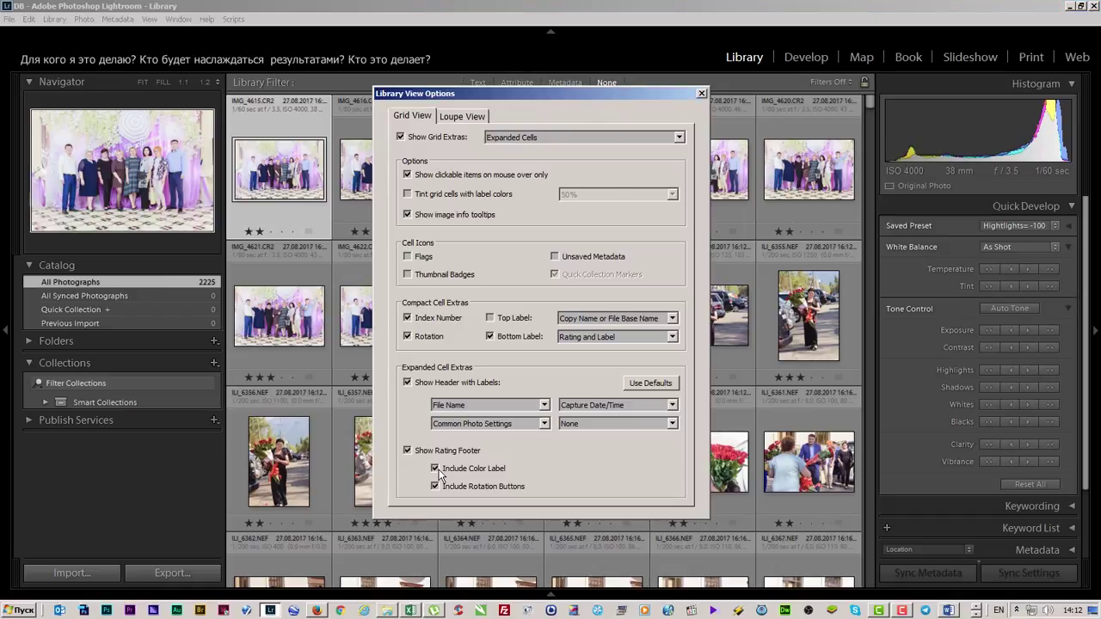
Set the cell header labels to File Name, Common Photo Settings and None.
click(482, 406)
click(396, 86)
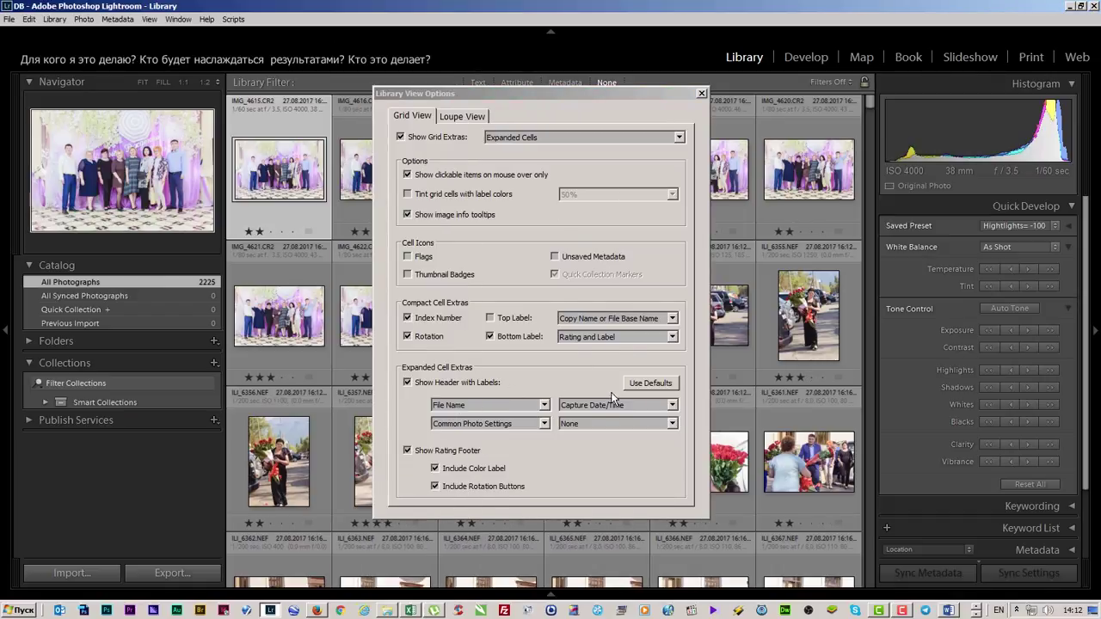
click(508, 423)
key(Escape)
click(510, 427)
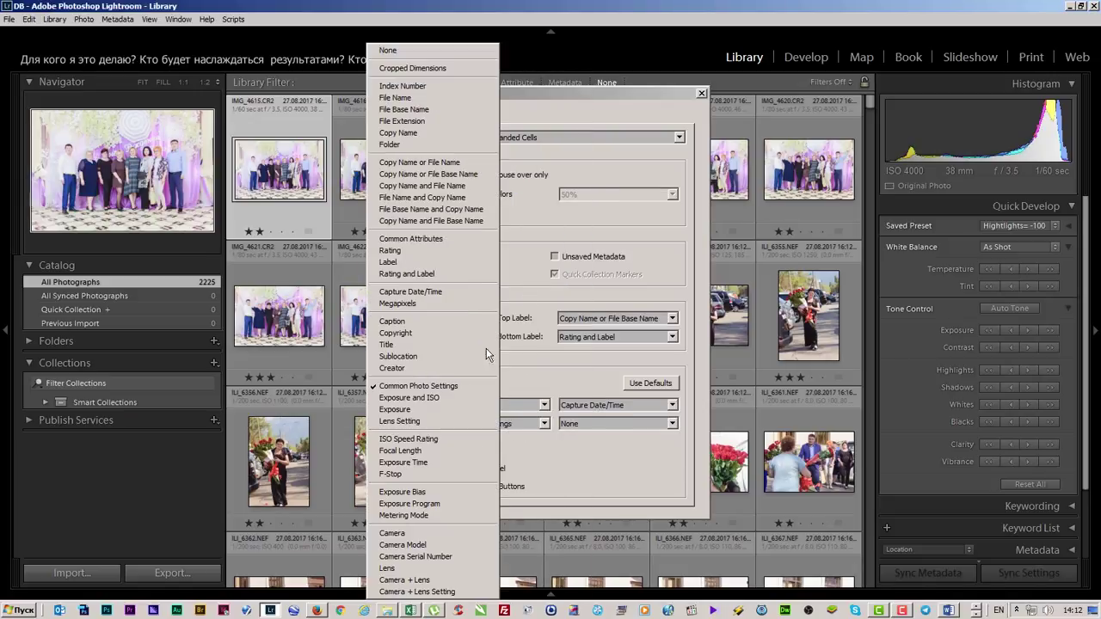
click(451, 386)
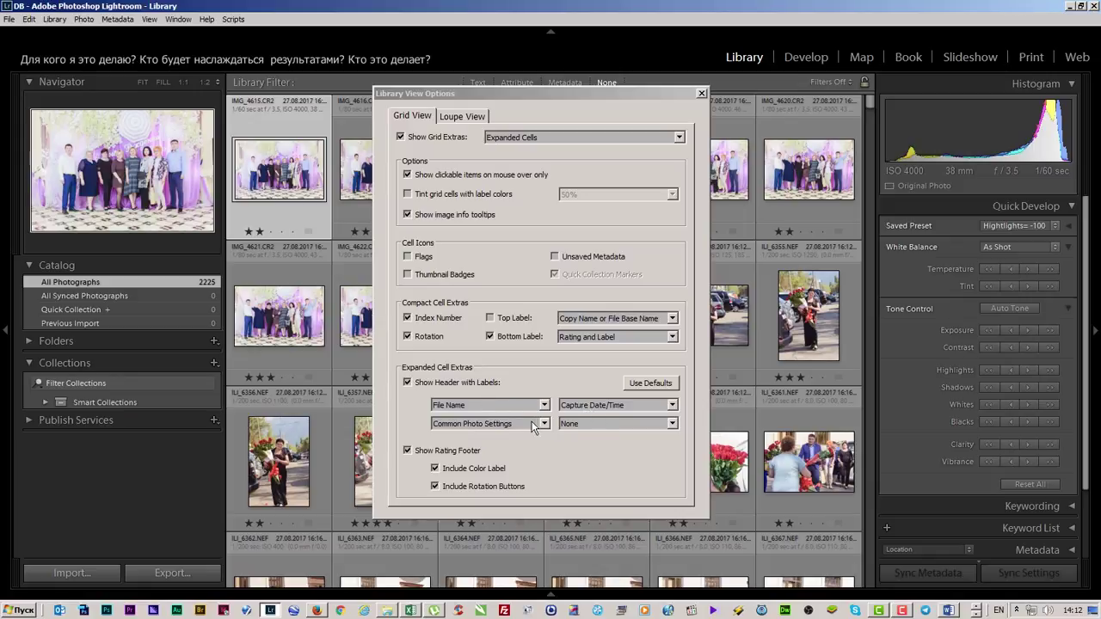
click(600, 423)
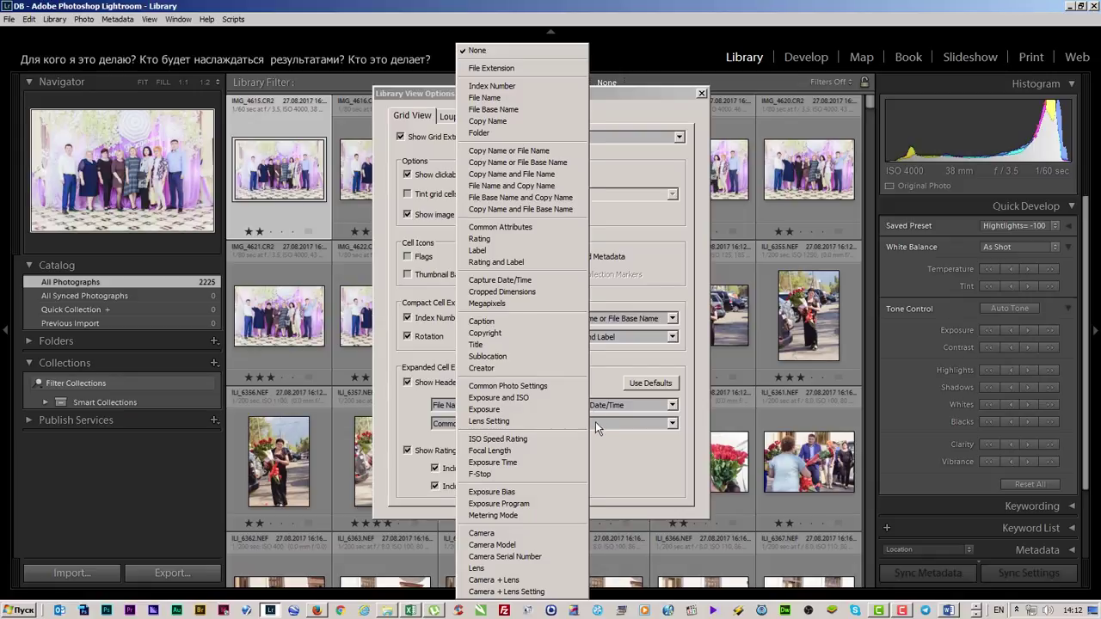
click(506, 48)
click(702, 93)
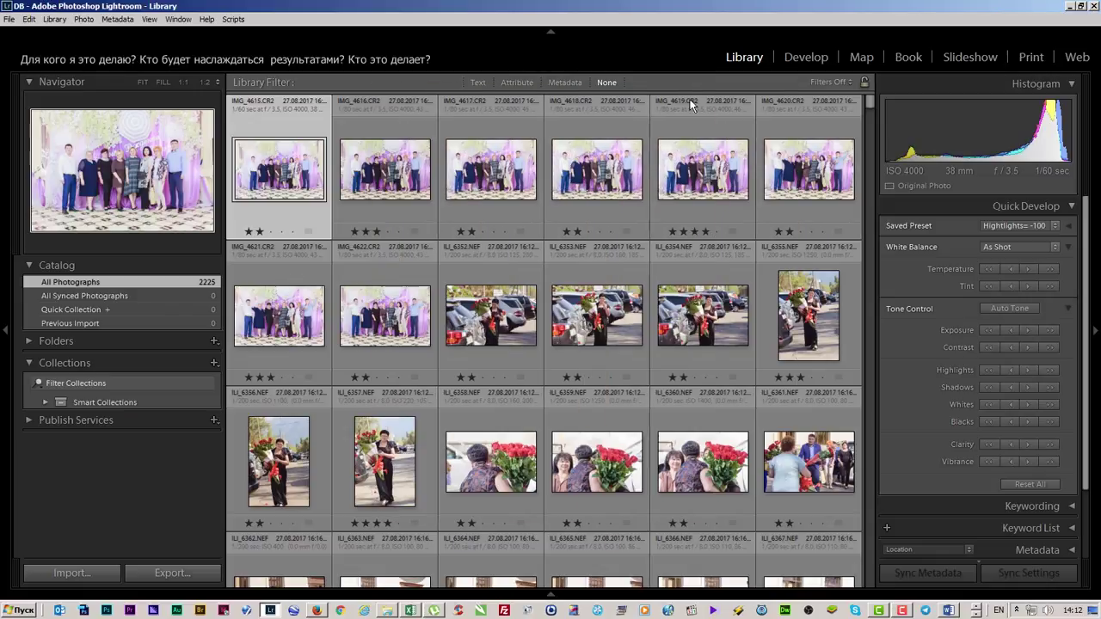
Select IMG_4618 and ILI_6353 and resize the grid thumbnails to two per row.
click(590, 196)
click(602, 305)
key(=)
key(=)
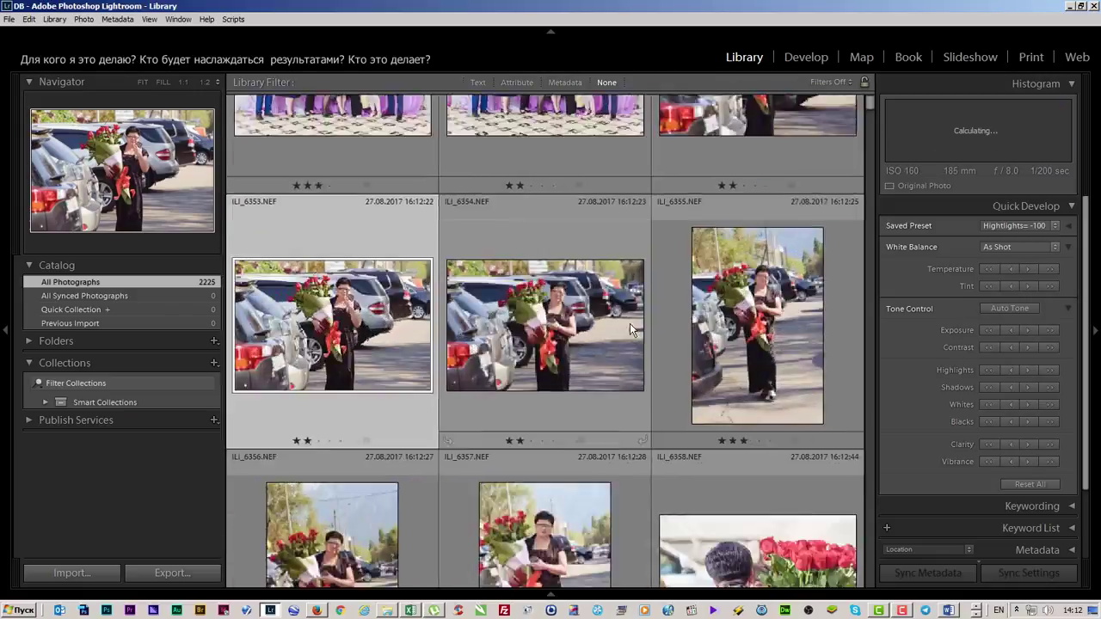
key(=)
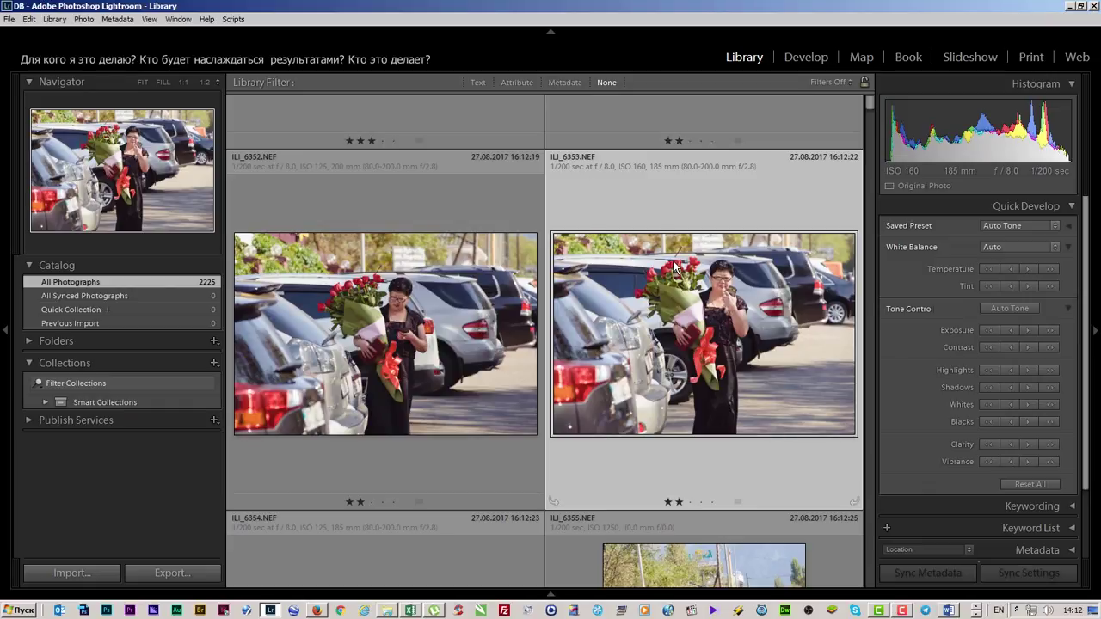
key(minus)
key(minus)
key(=)
key(=)
key(=)
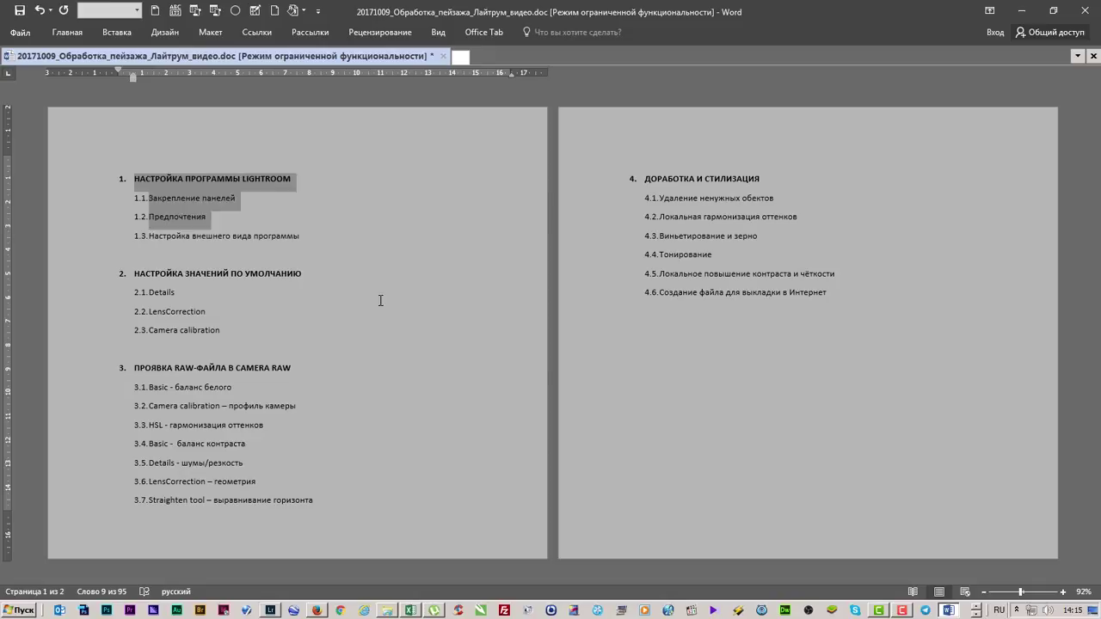
Highlight heading 1 and its three subitems in yellow in the Word outline.
click(380, 300)
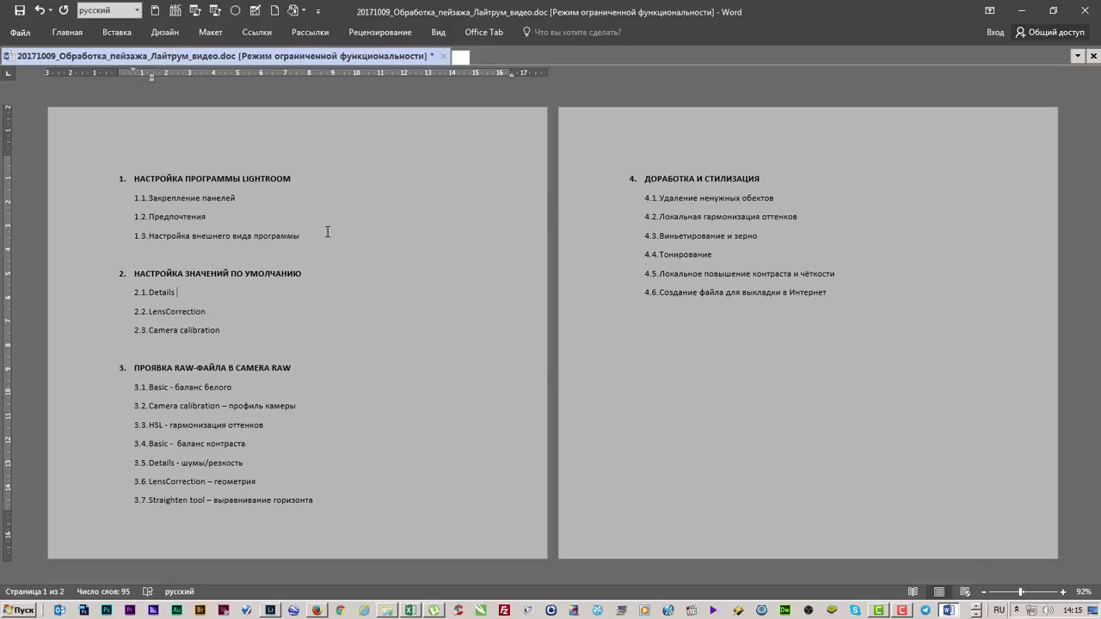
shift+click(110, 178)
click(66, 32)
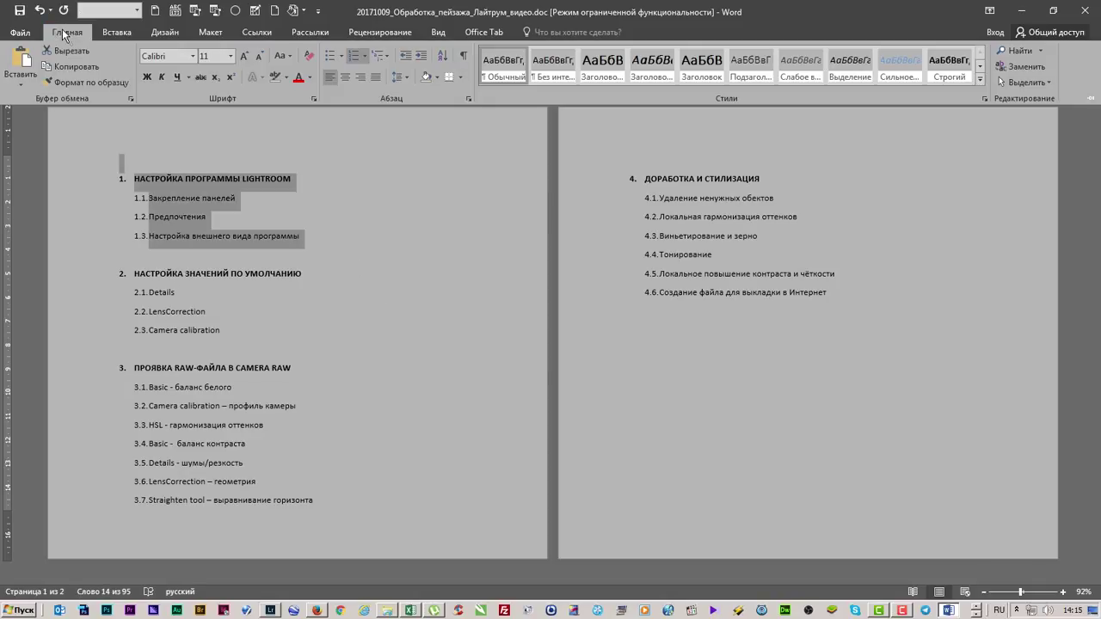
click(286, 77)
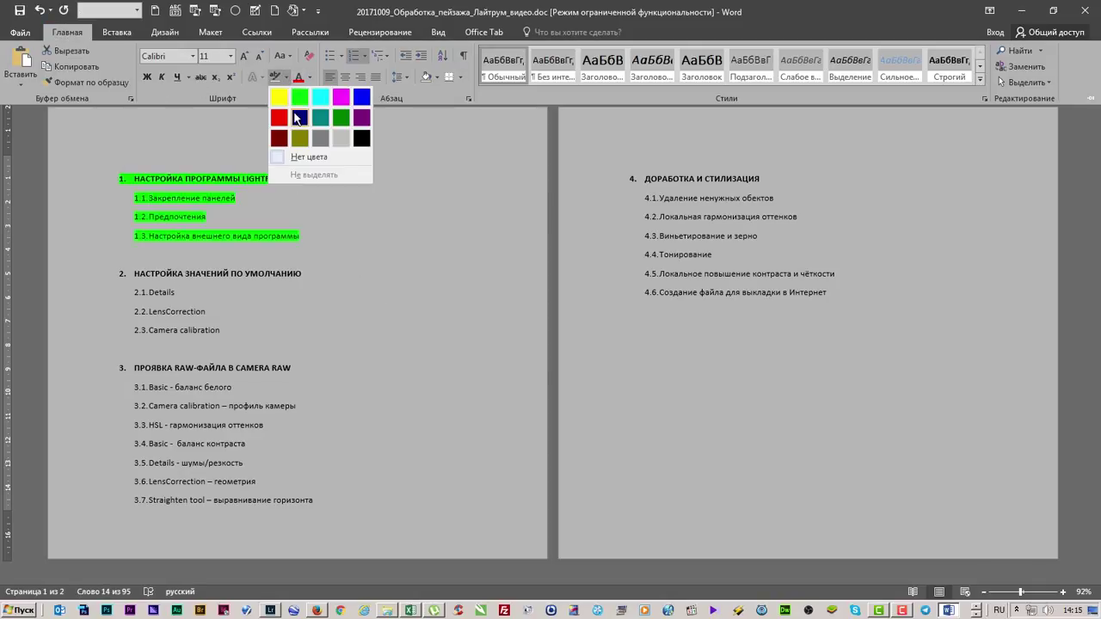
click(281, 98)
click(319, 241)
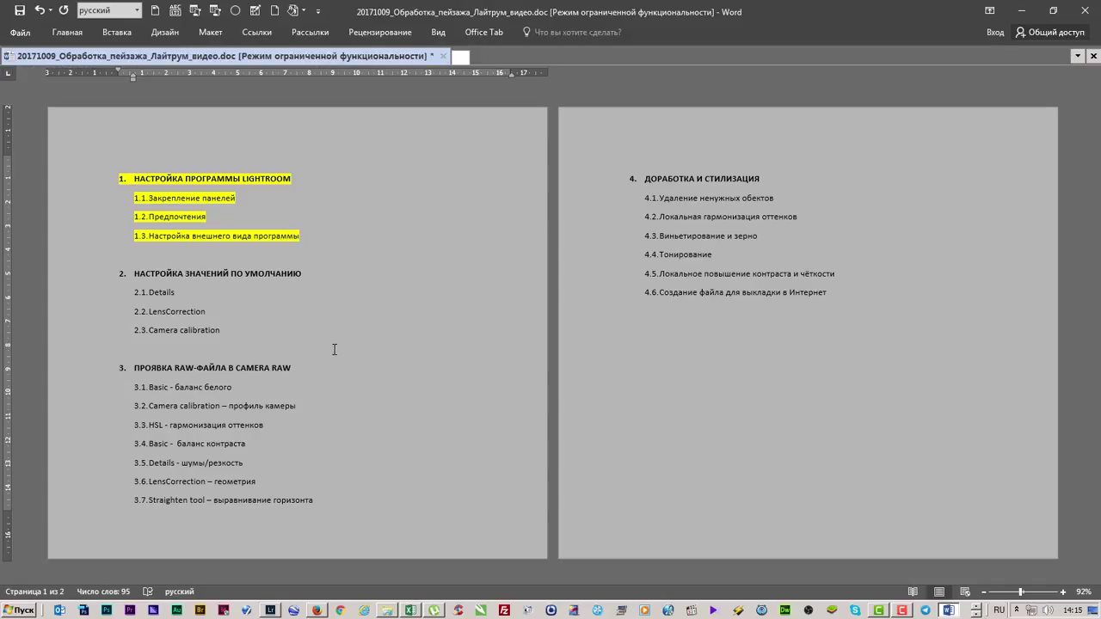
Select items 2.1–2.3 and 3.1–3.7, then place the caret at item 4.1.
drag(225, 335, 120, 292)
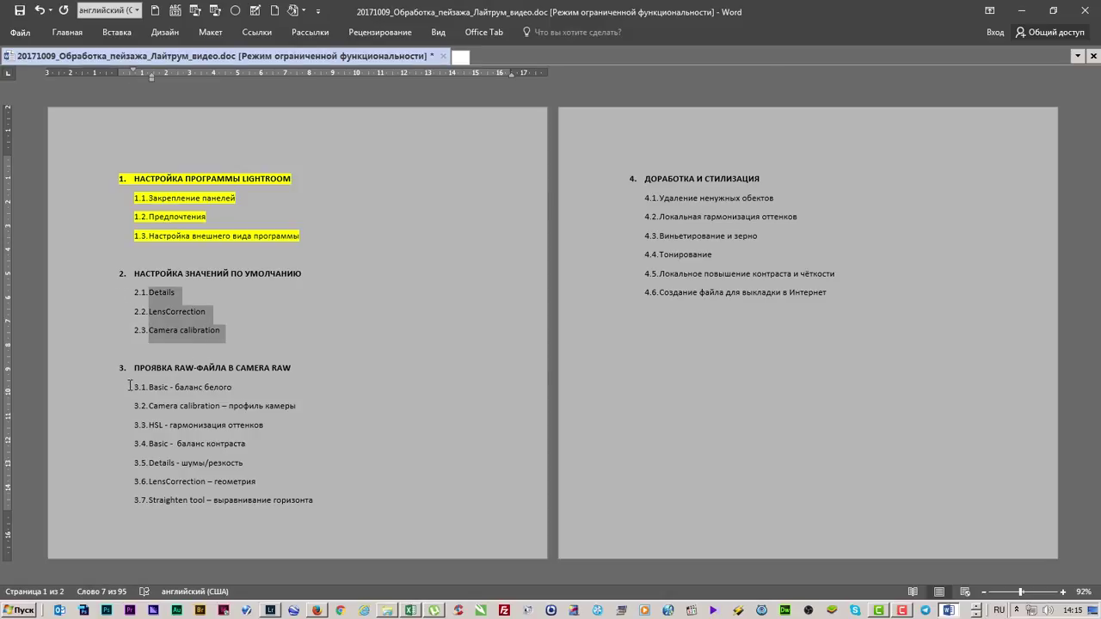
drag(129, 387, 401, 508)
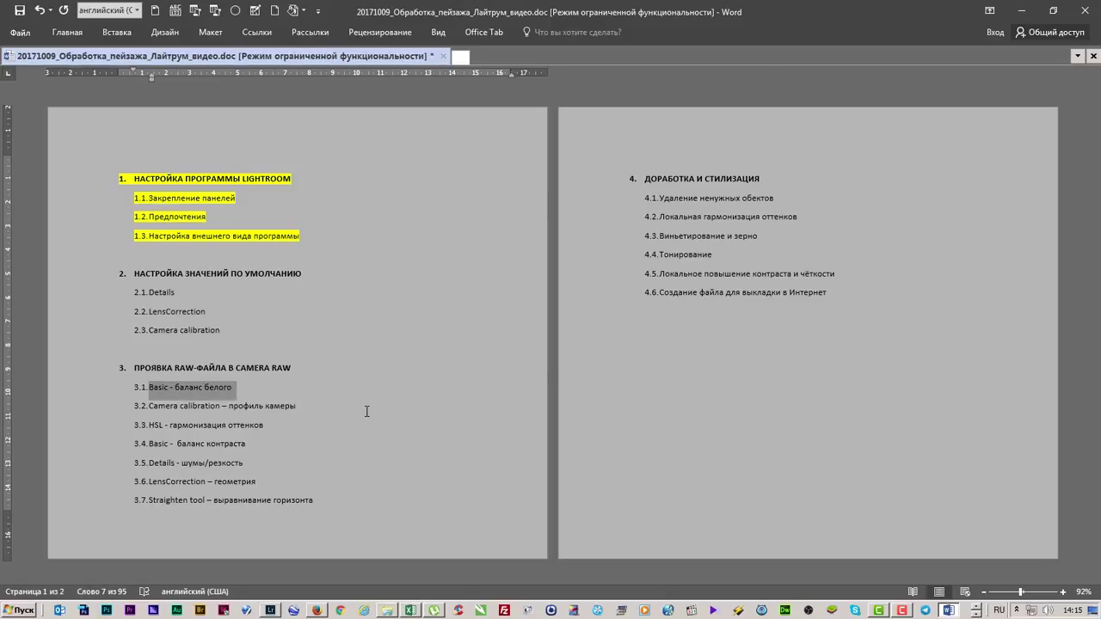
click(646, 211)
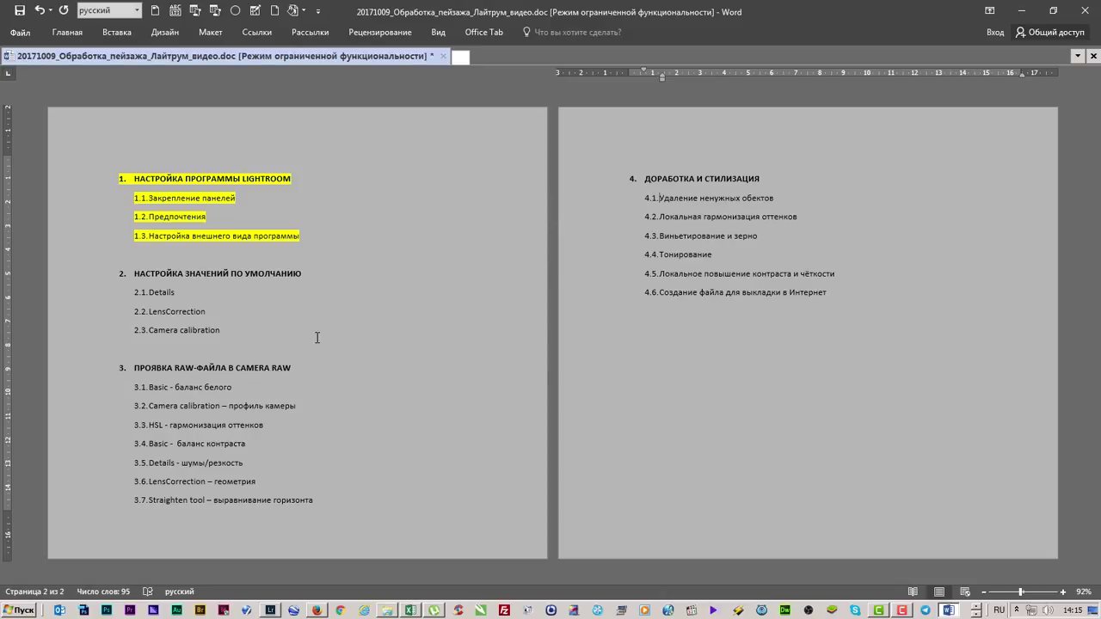
key(alt+Tab)
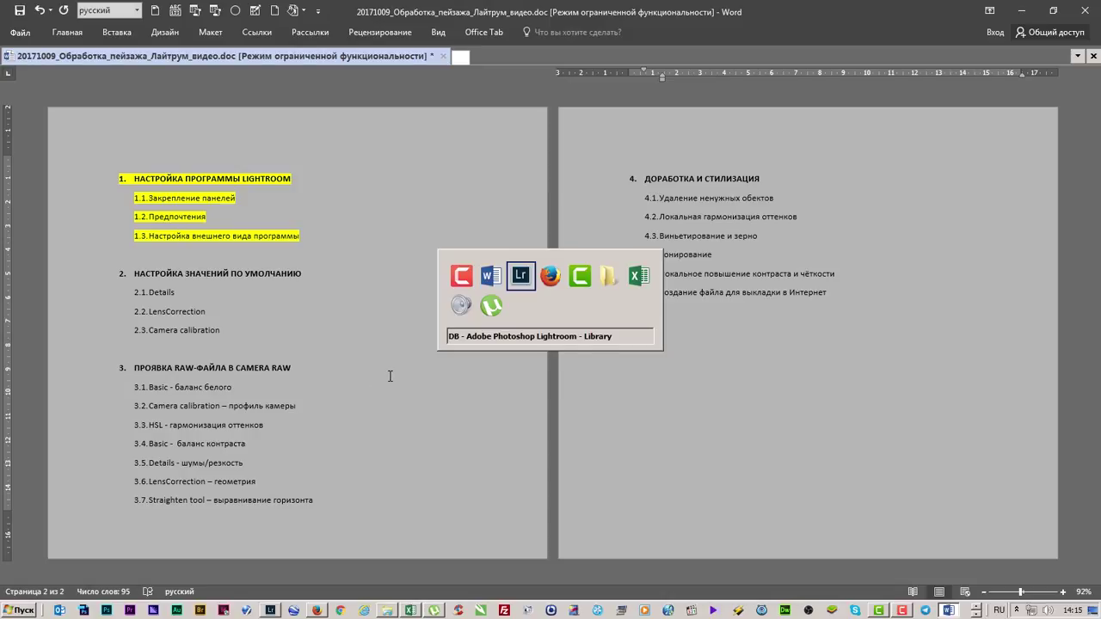
Drag ILI_0395.NEF from its folder into Lightroom to start an import.
key(Tab)
key(Tab)
key(Tab)
key(alt+Tab)
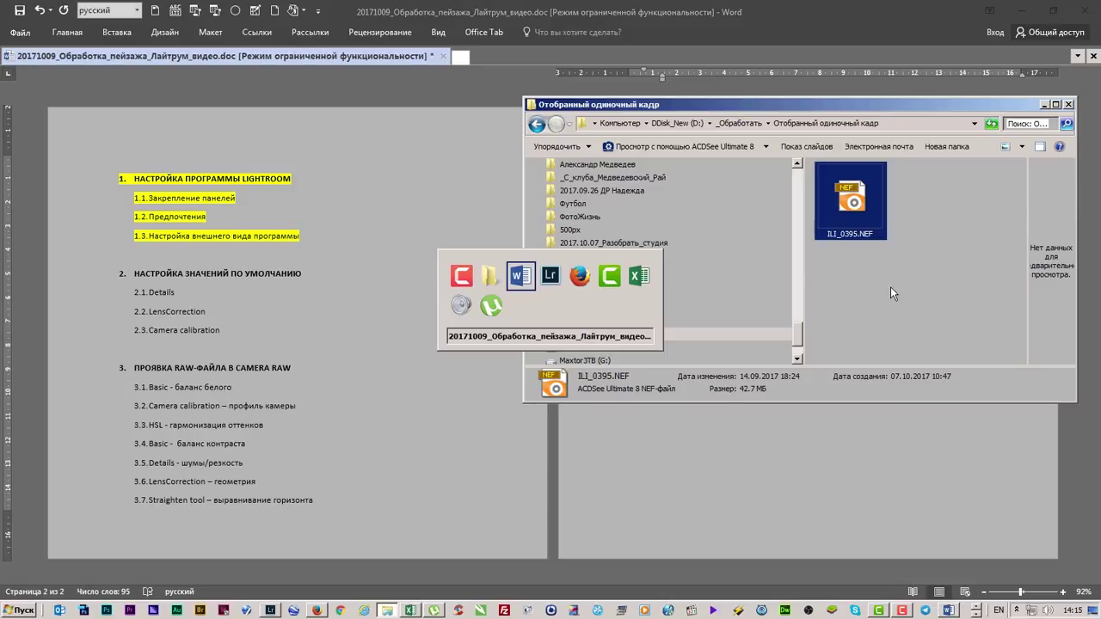
key(Tab)
key(alt+Tab)
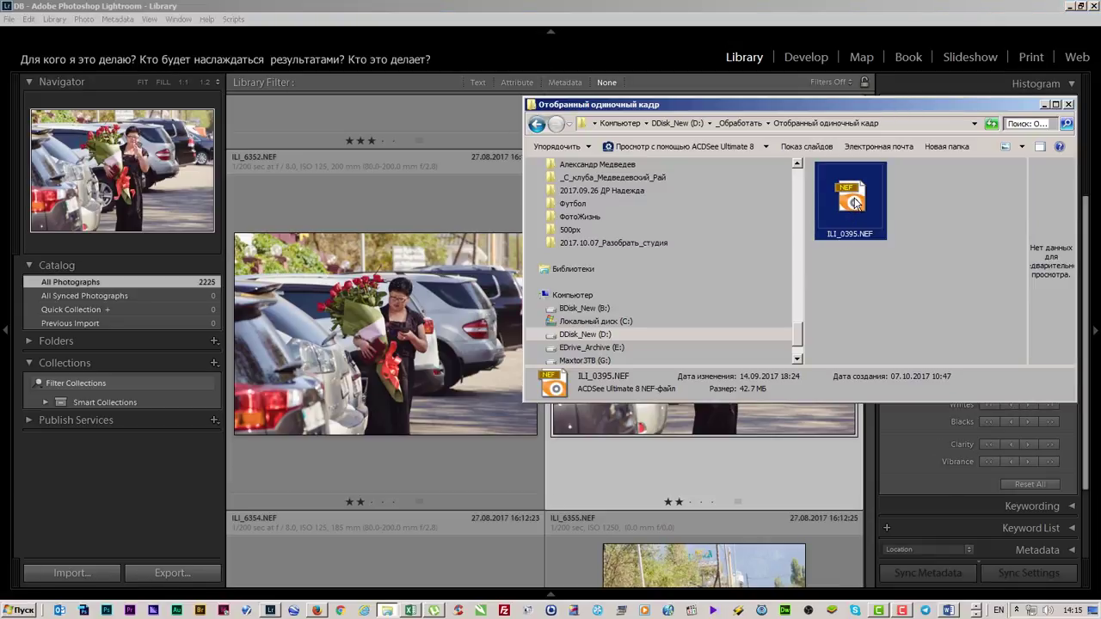
drag(414, 289, 417, 290)
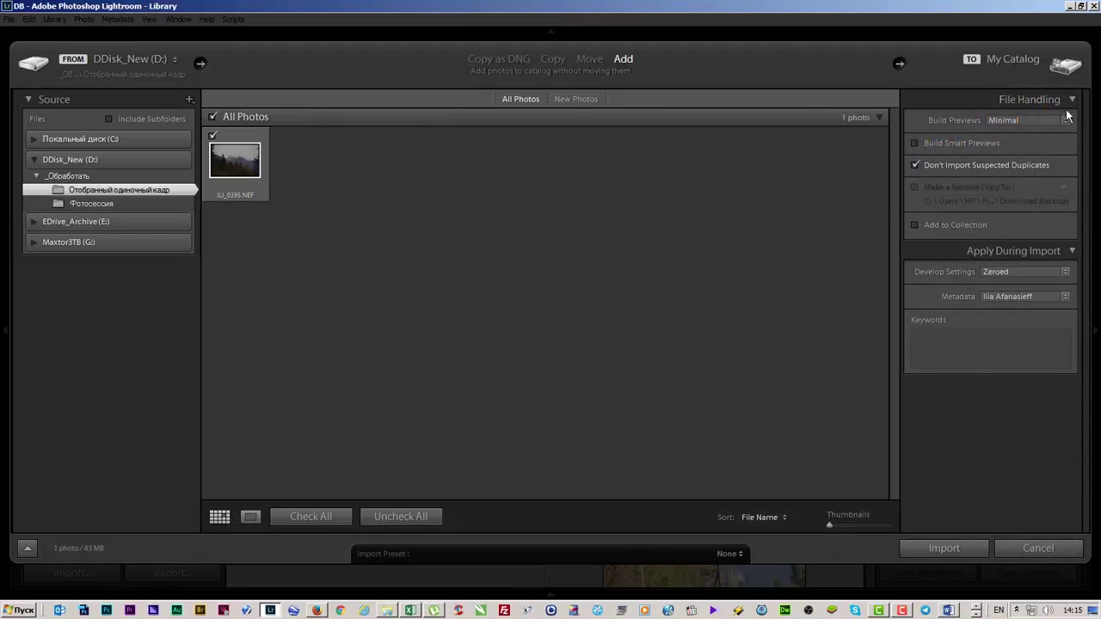
Import the photo with Minimal previews and Zeroed develop settings.
click(1035, 121)
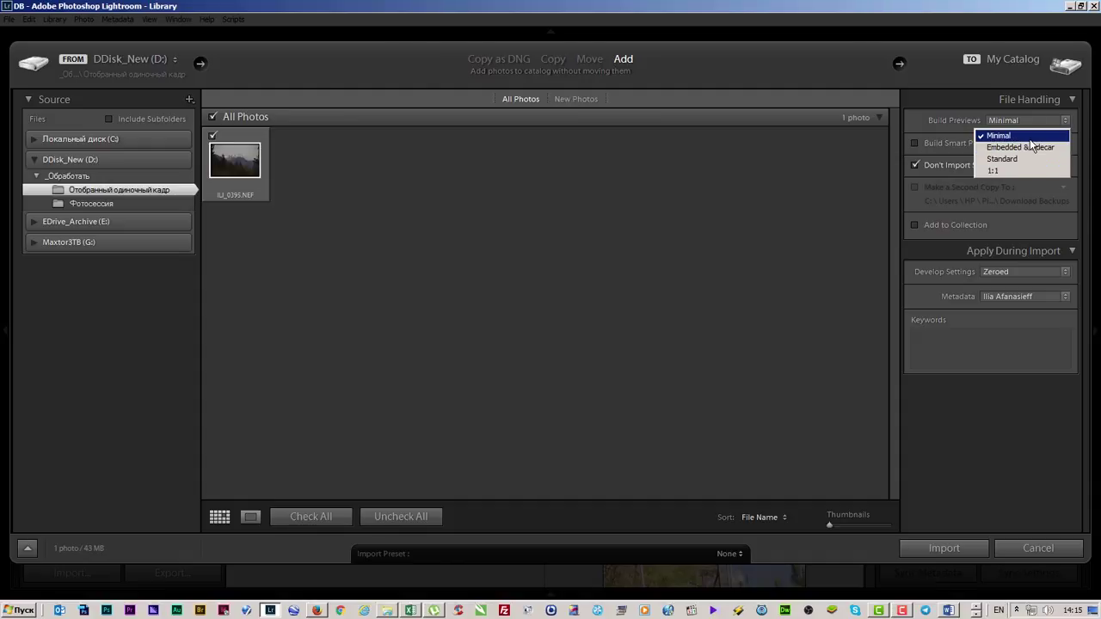
click(1018, 263)
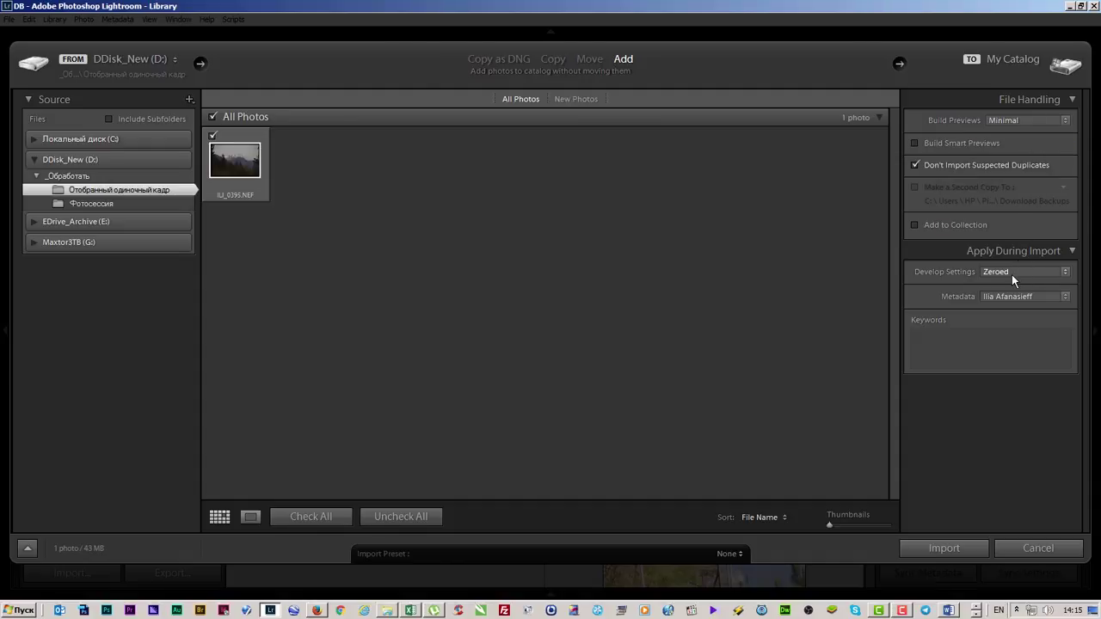
click(1012, 272)
mouse_move(1004, 427)
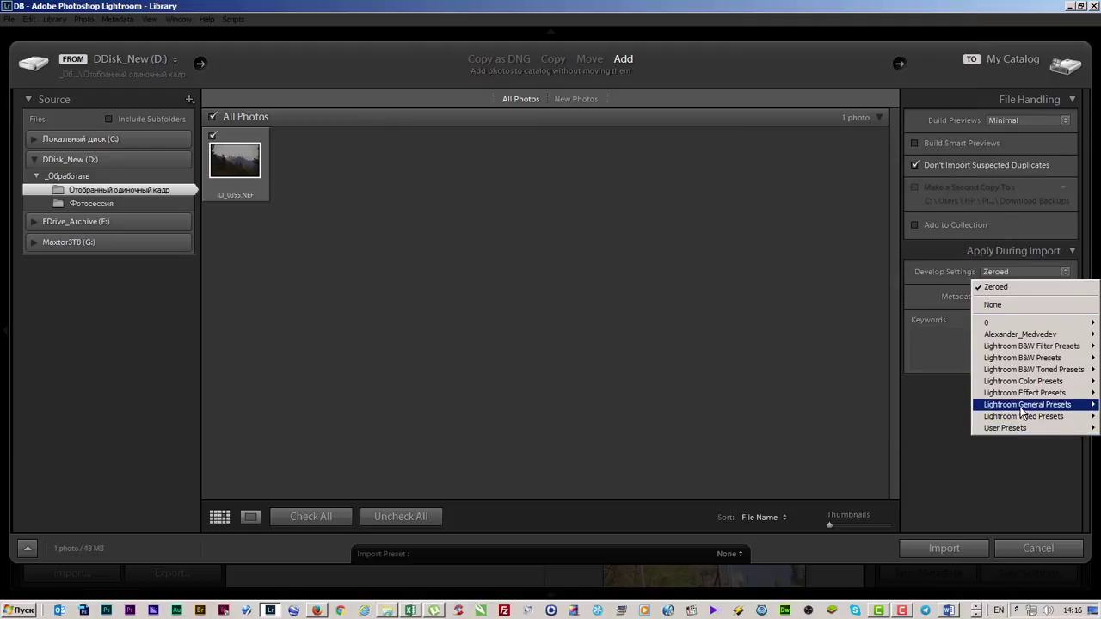
mouse_move(1027, 404)
click(905, 464)
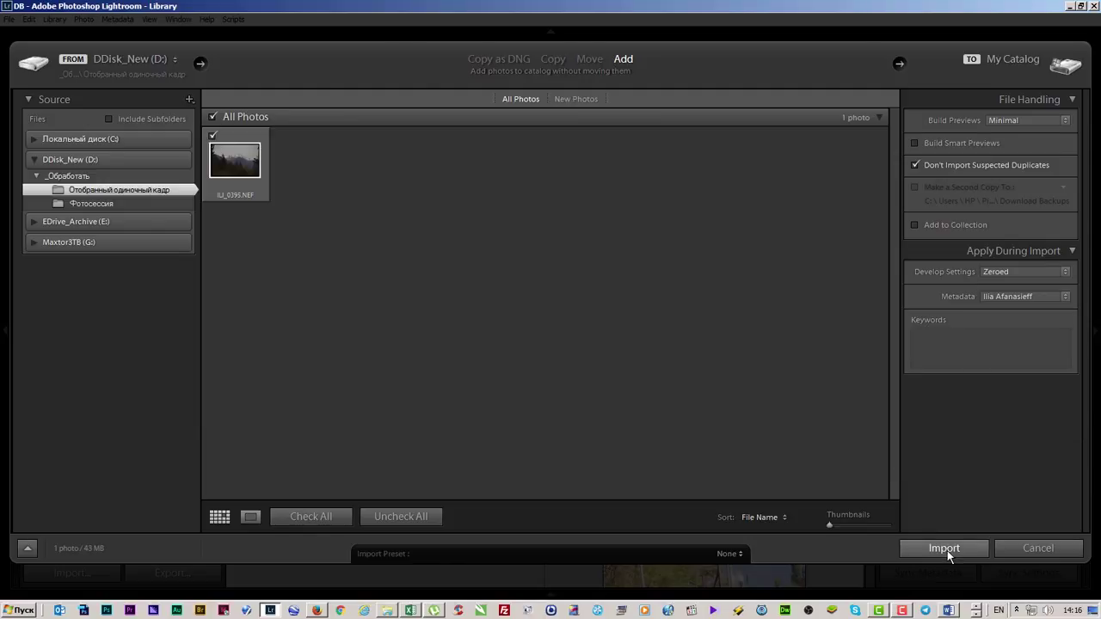
click(946, 551)
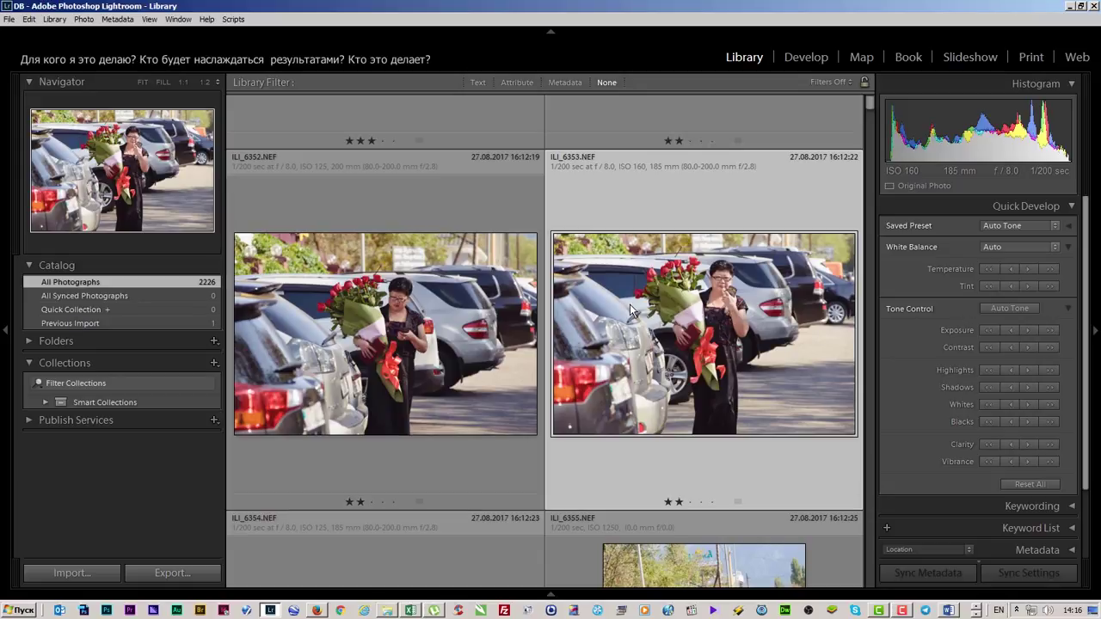
Show the Previous Import collection and open ILI_0395.NEF in the Develop module.
click(125, 323)
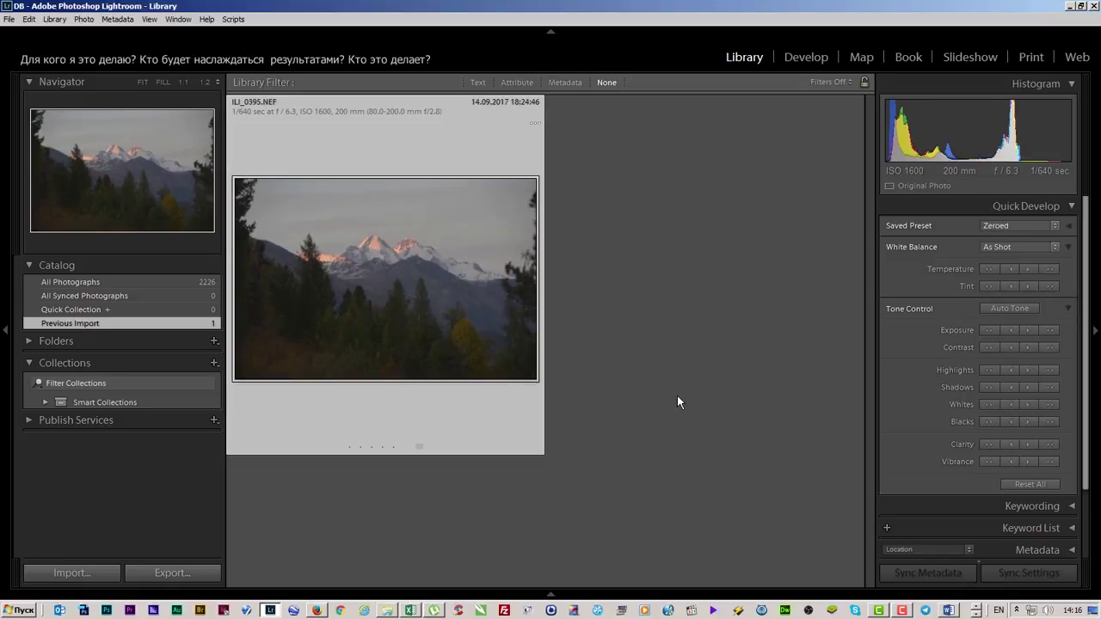
key(alt+Tab)
key(alt+Tab)
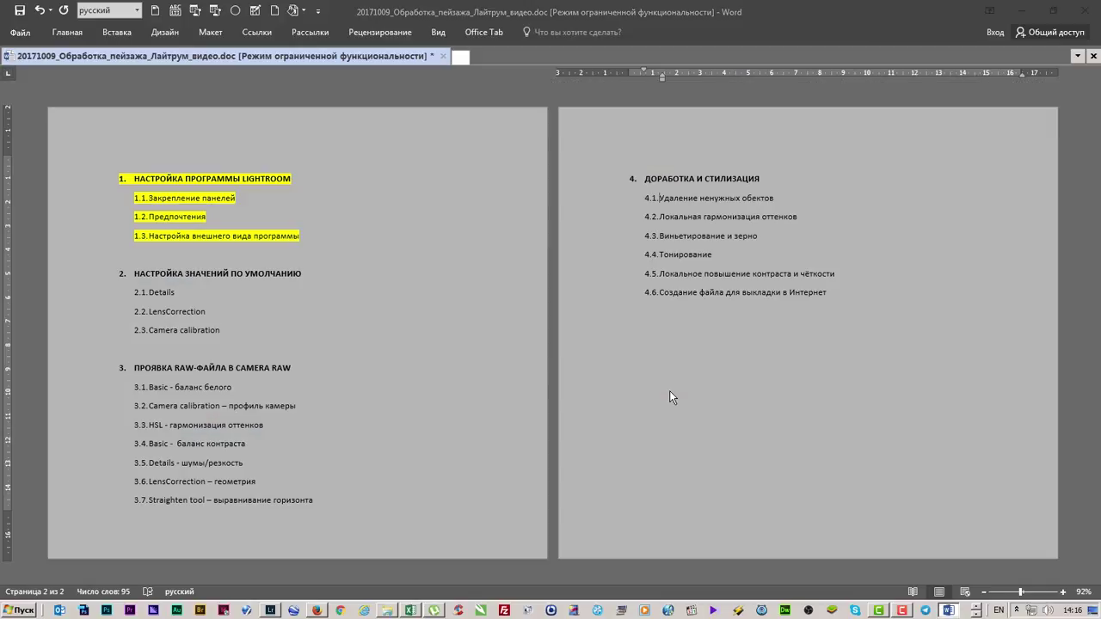
key(alt+Tab)
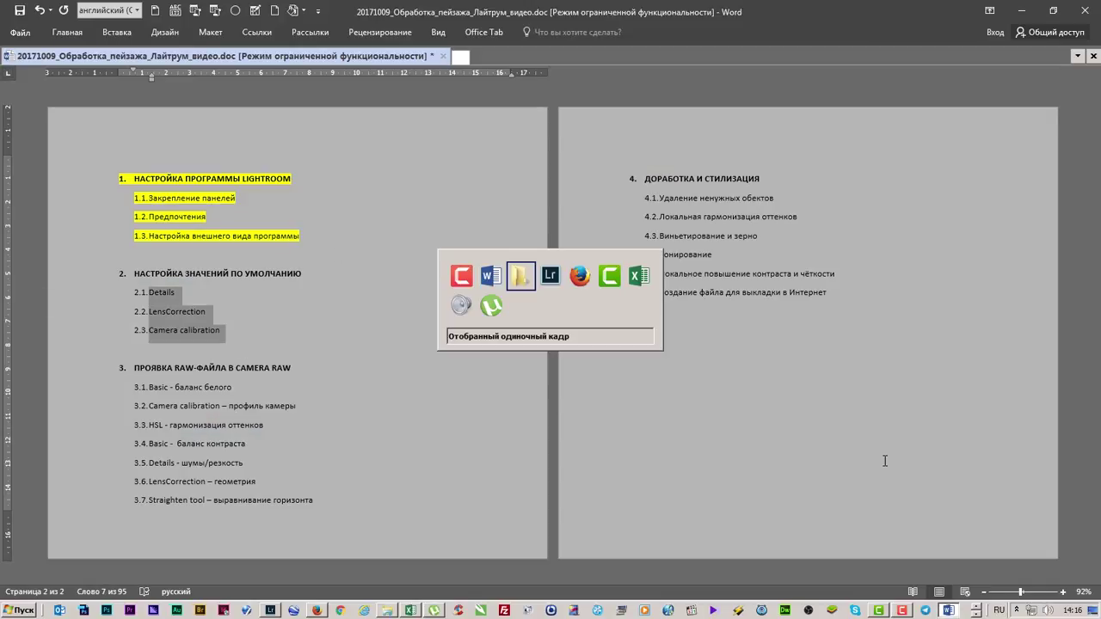
key(Tab)
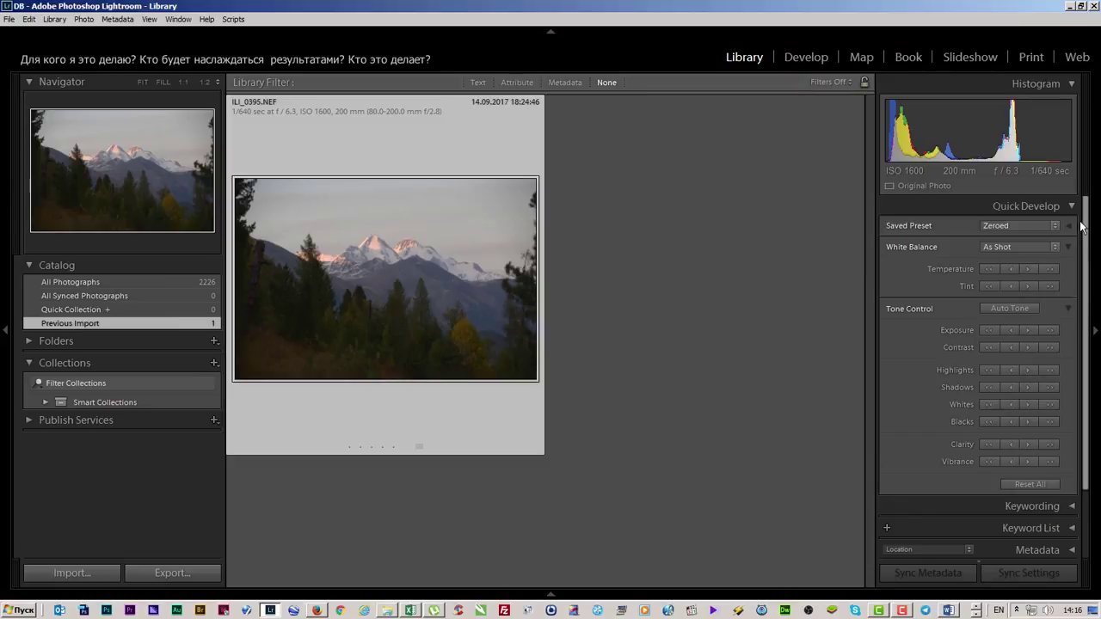
click(1071, 206)
click(823, 63)
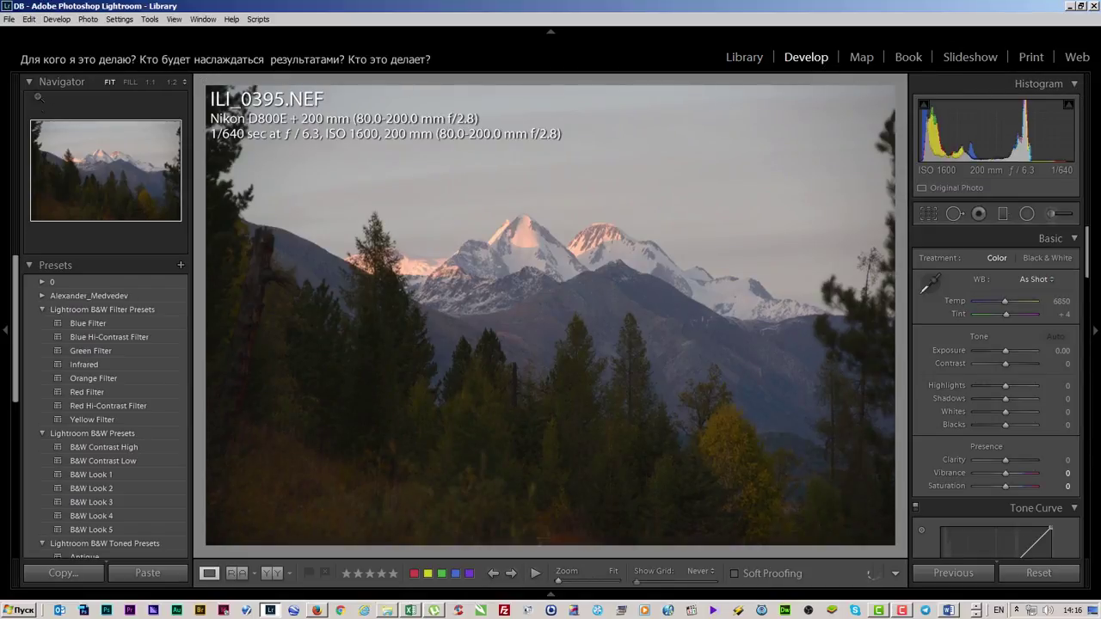
Collapse the Navigator, Presets, History and Collections panels on the left.
click(29, 82)
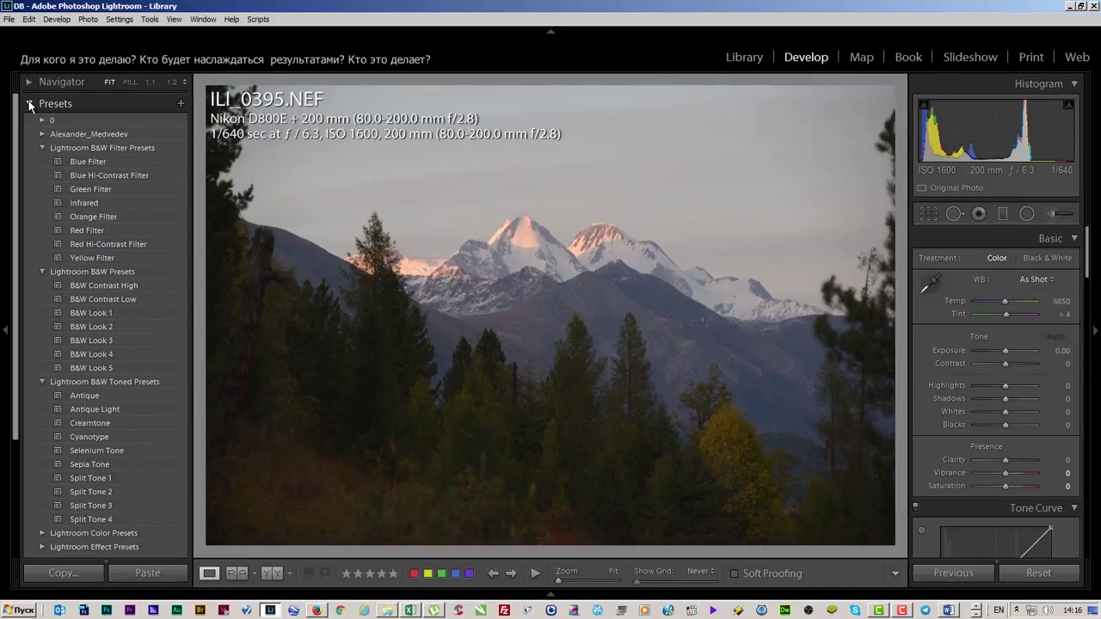
click(29, 104)
click(29, 149)
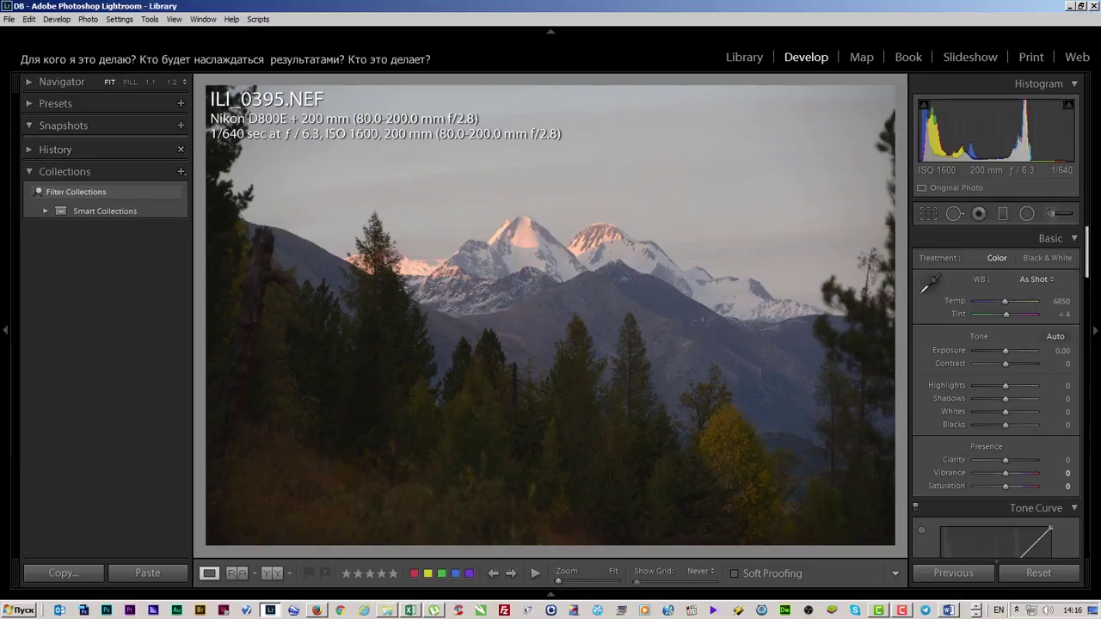
click(50, 172)
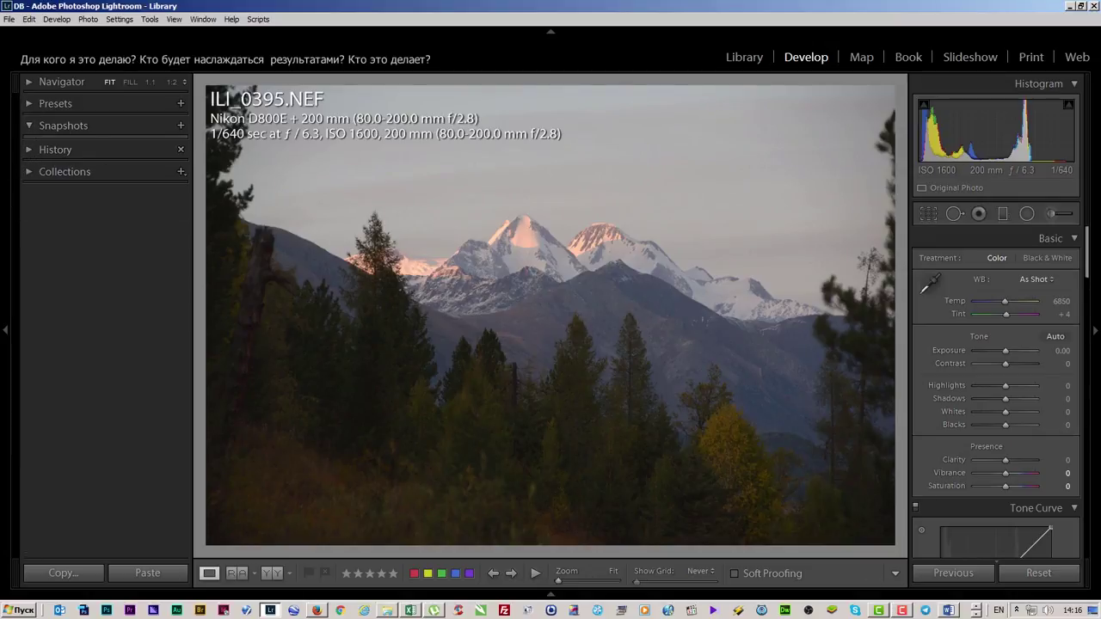
Collapse every right-hand panel from Histogram through Camera Calibration.
click(1074, 83)
click(1071, 137)
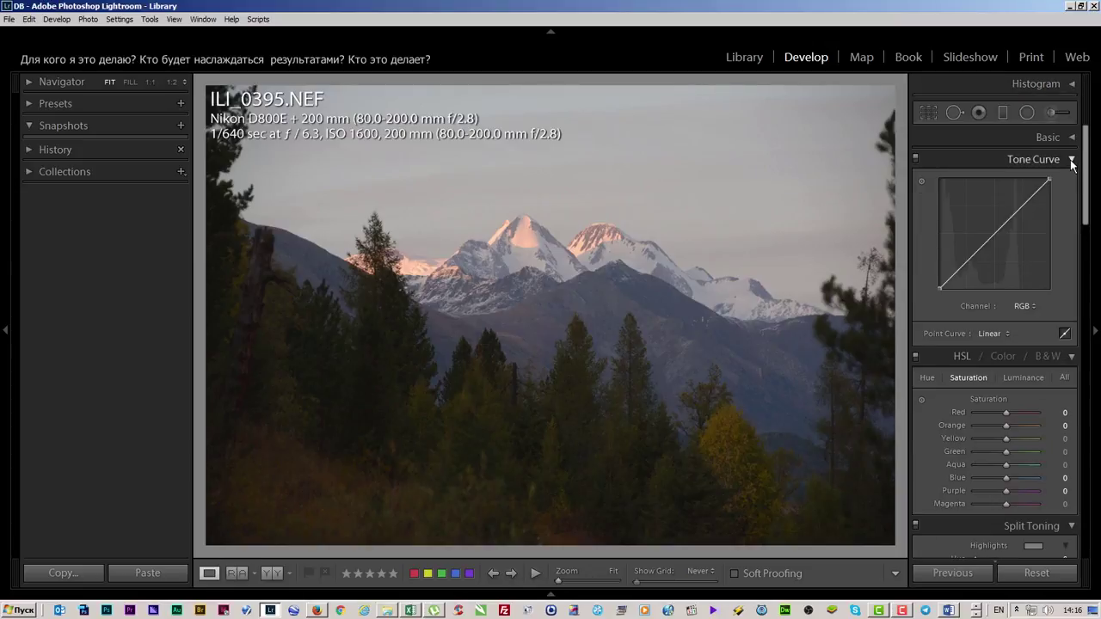
click(1073, 160)
click(1071, 180)
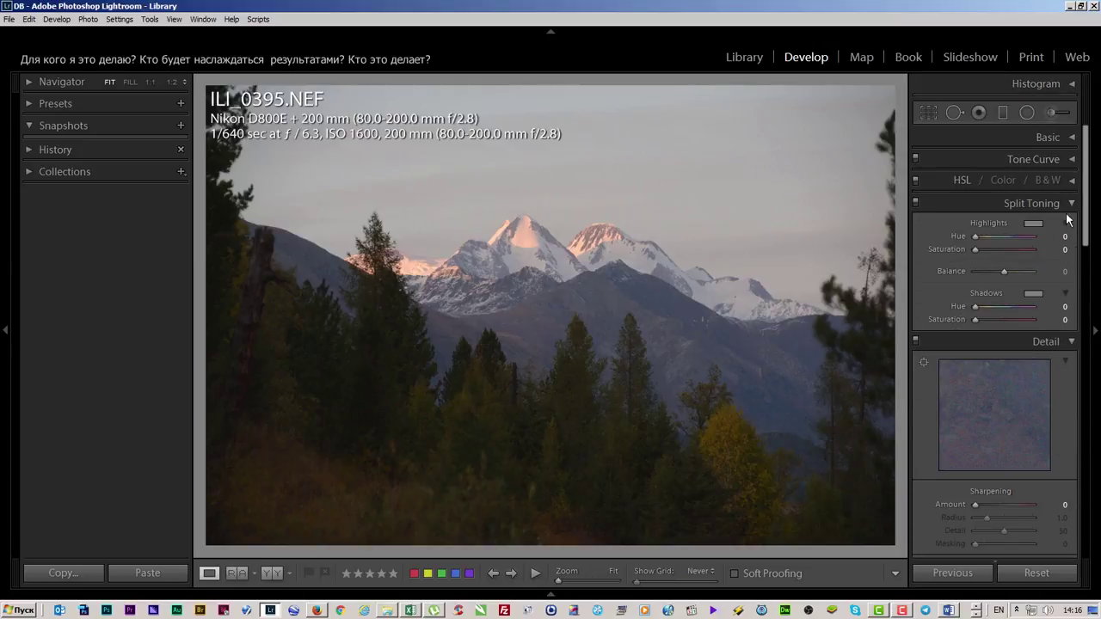
click(1071, 204)
click(1071, 226)
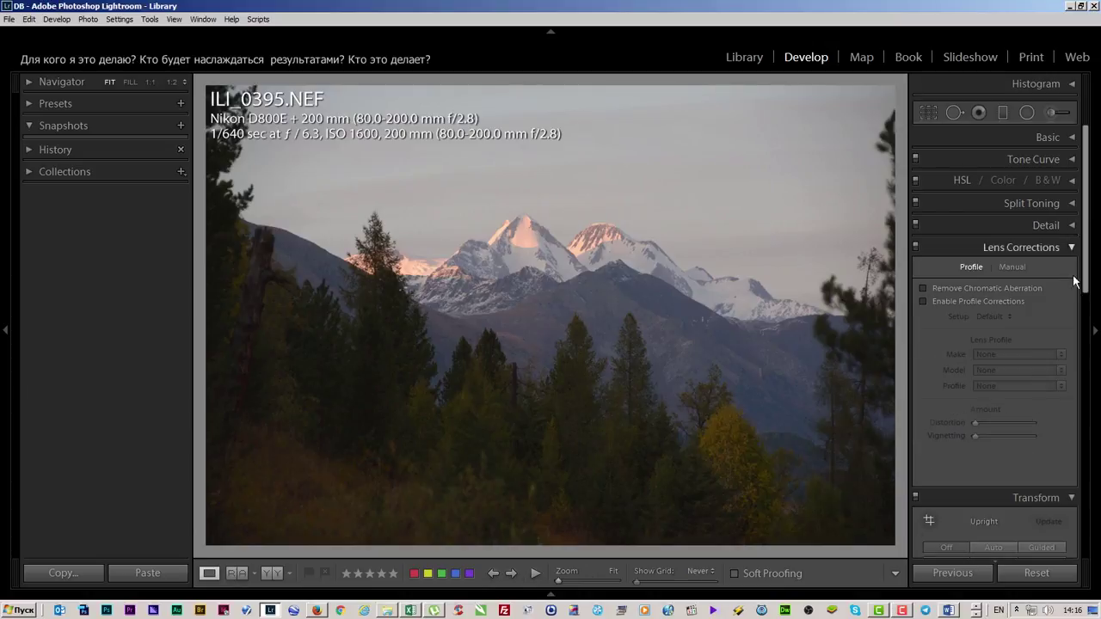
click(1071, 248)
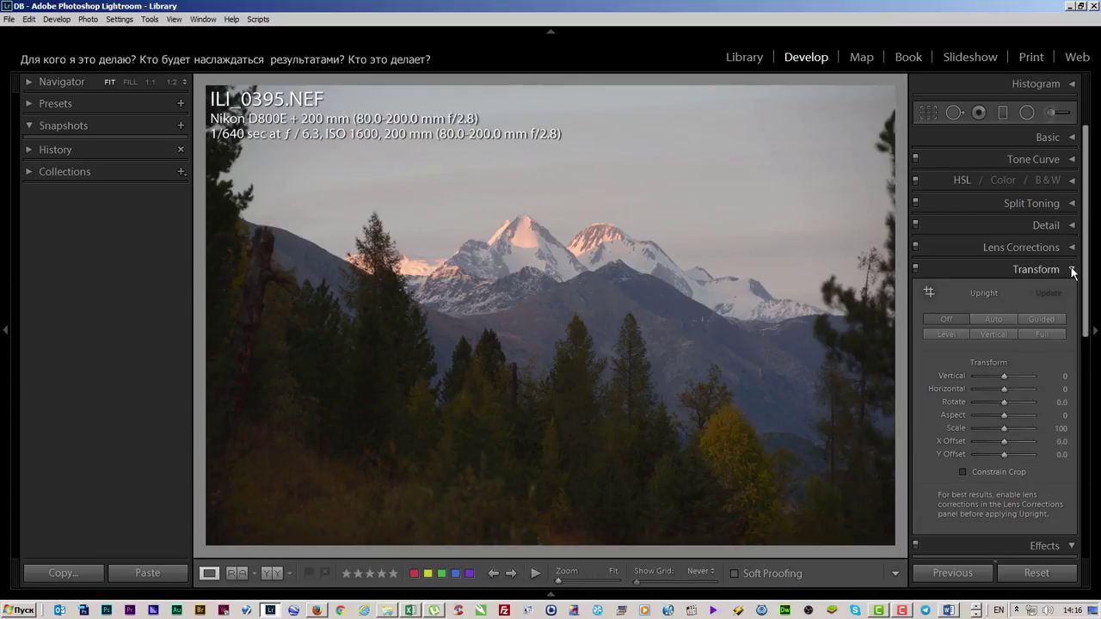
click(1073, 270)
click(1072, 292)
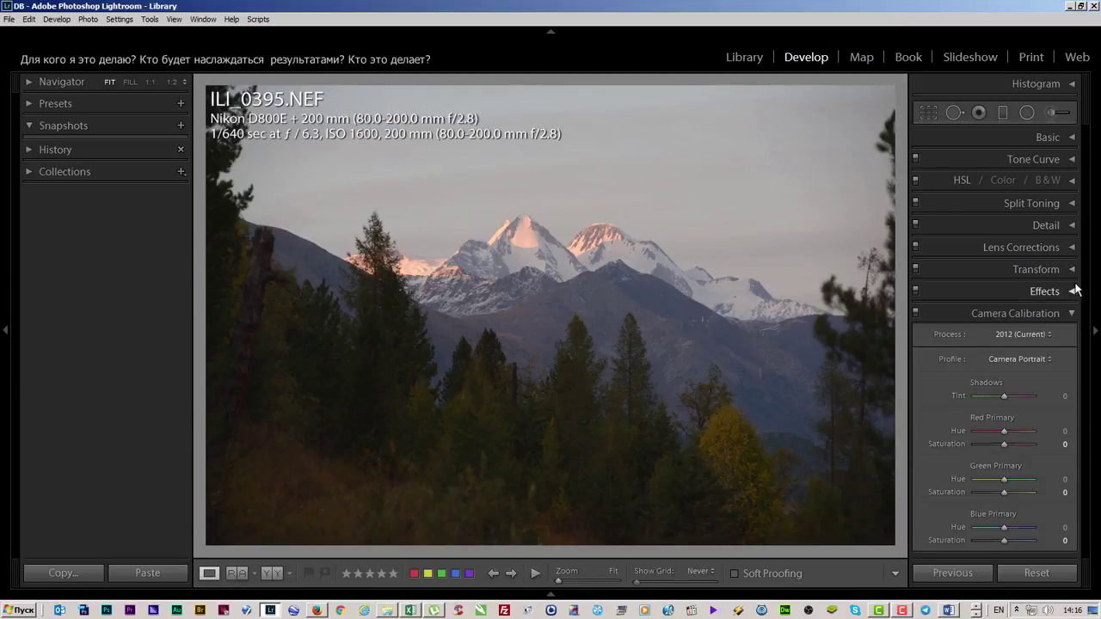
click(1072, 313)
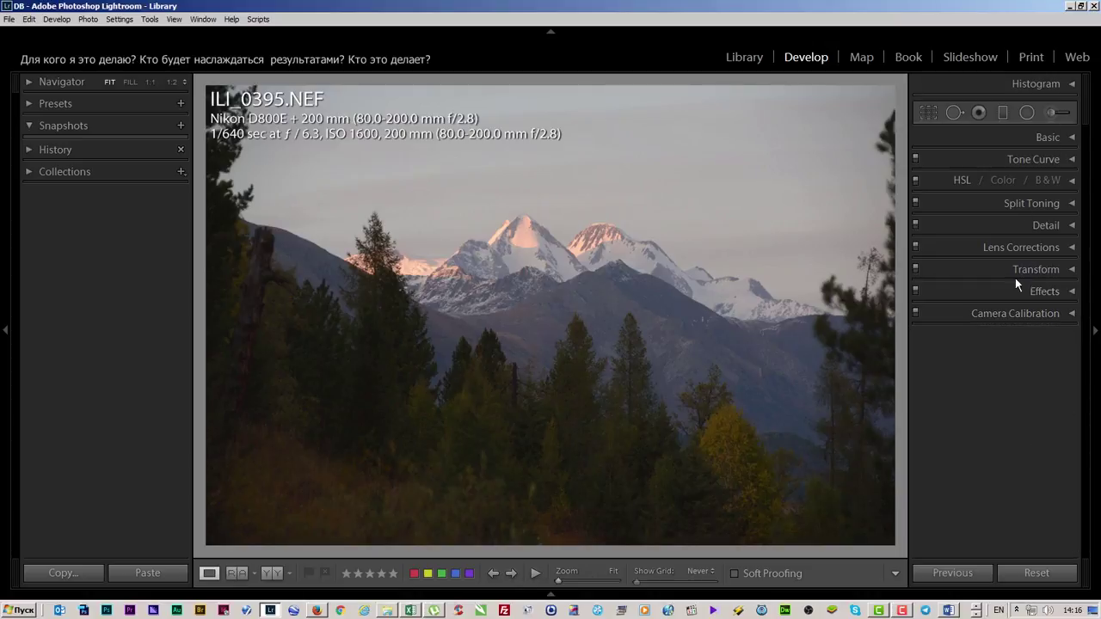
click(1073, 315)
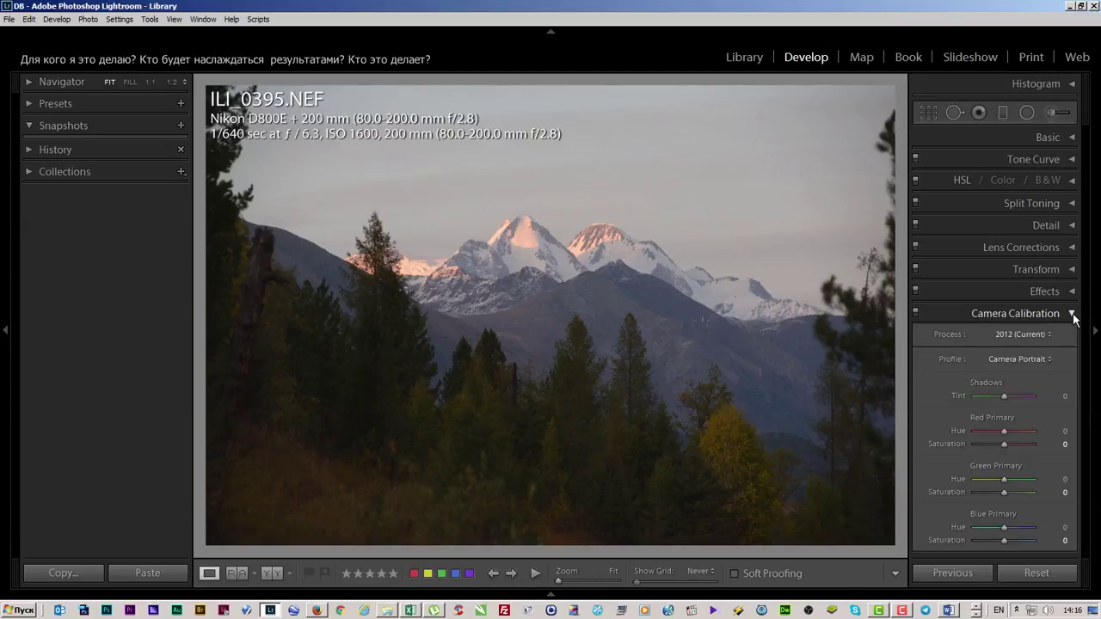
click(1073, 315)
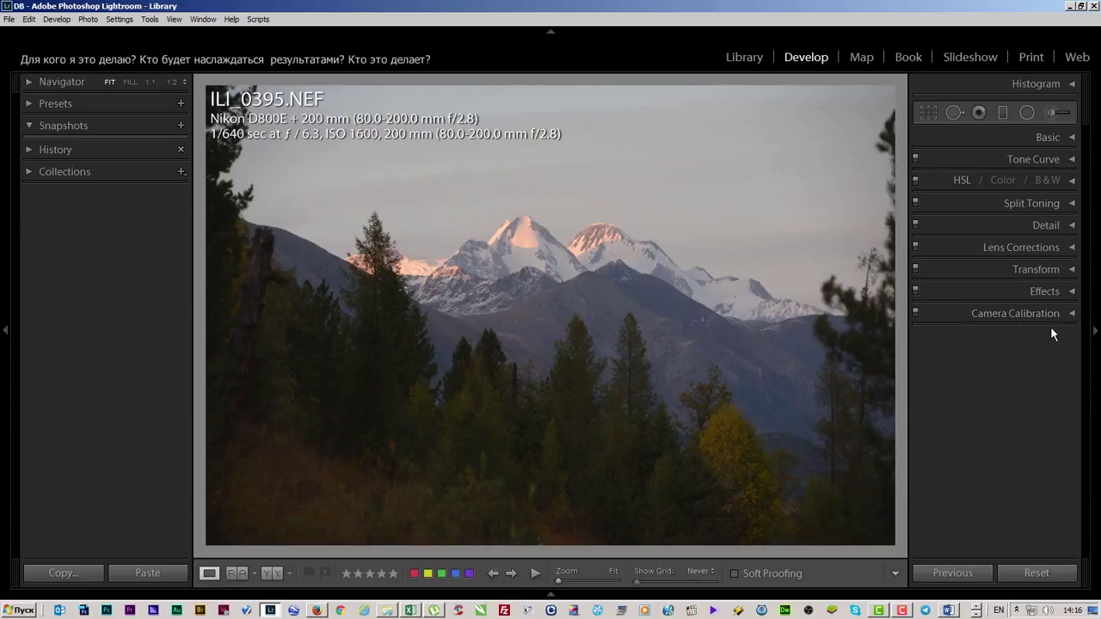
Set Detail panel sharpening to Amount 100, Radius 1.0, Detail 40 and Masking 80.
click(1071, 225)
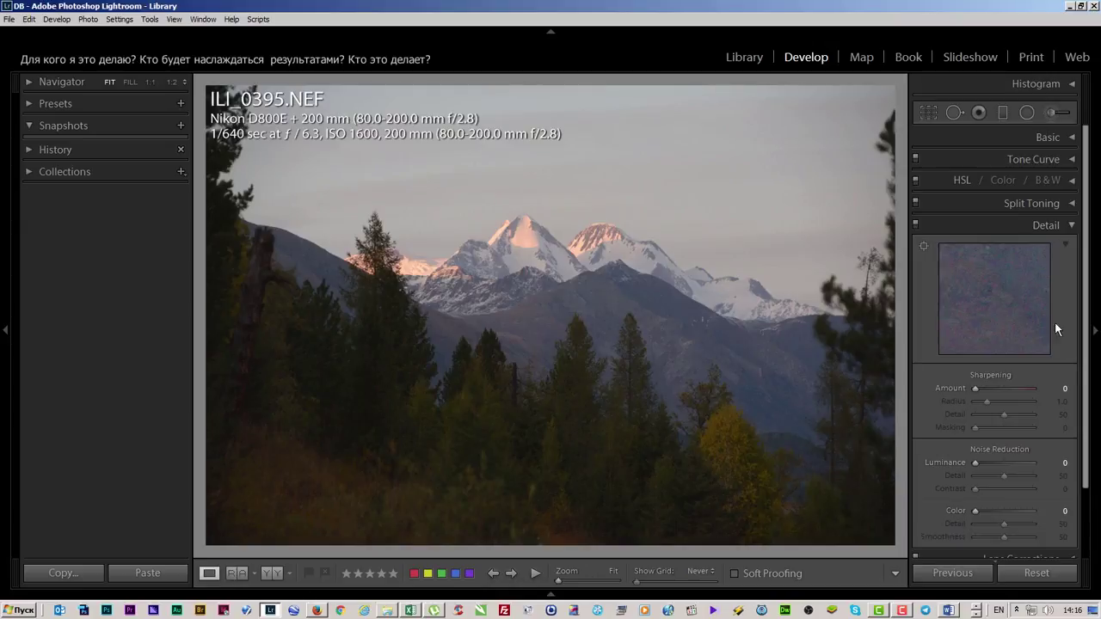
click(1054, 390)
text(100)
key(Tab)
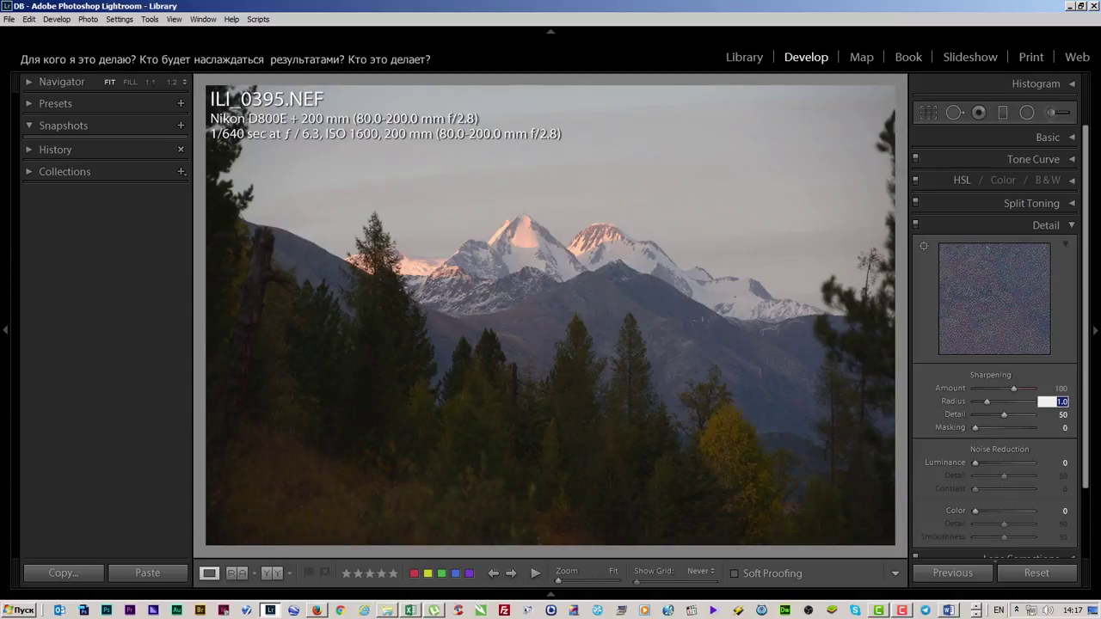
key(Tab)
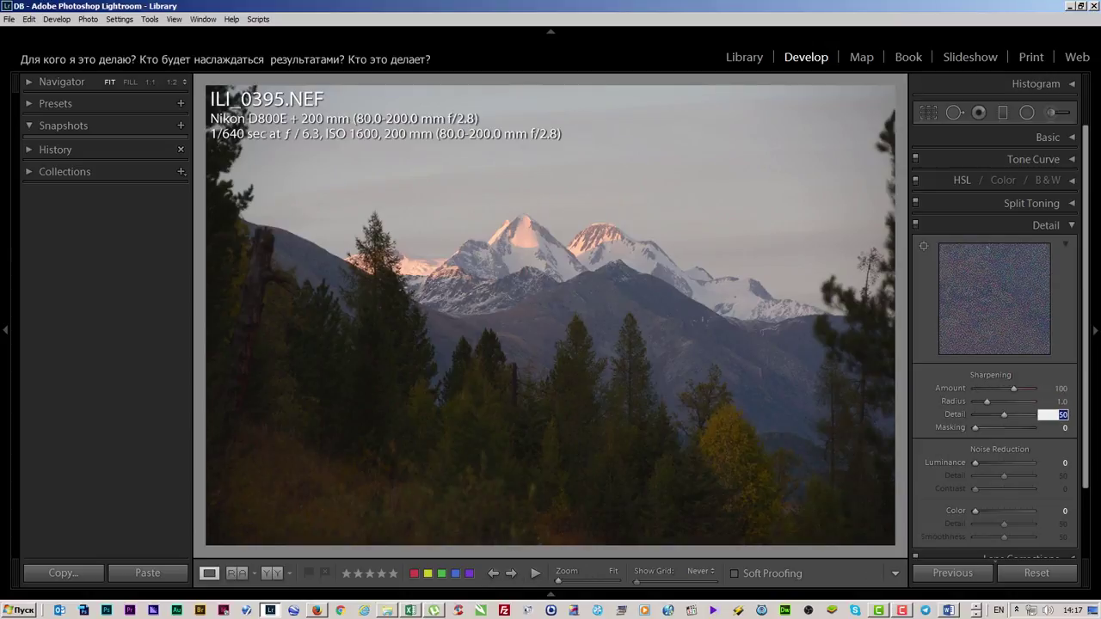
text(40)
key(Tab)
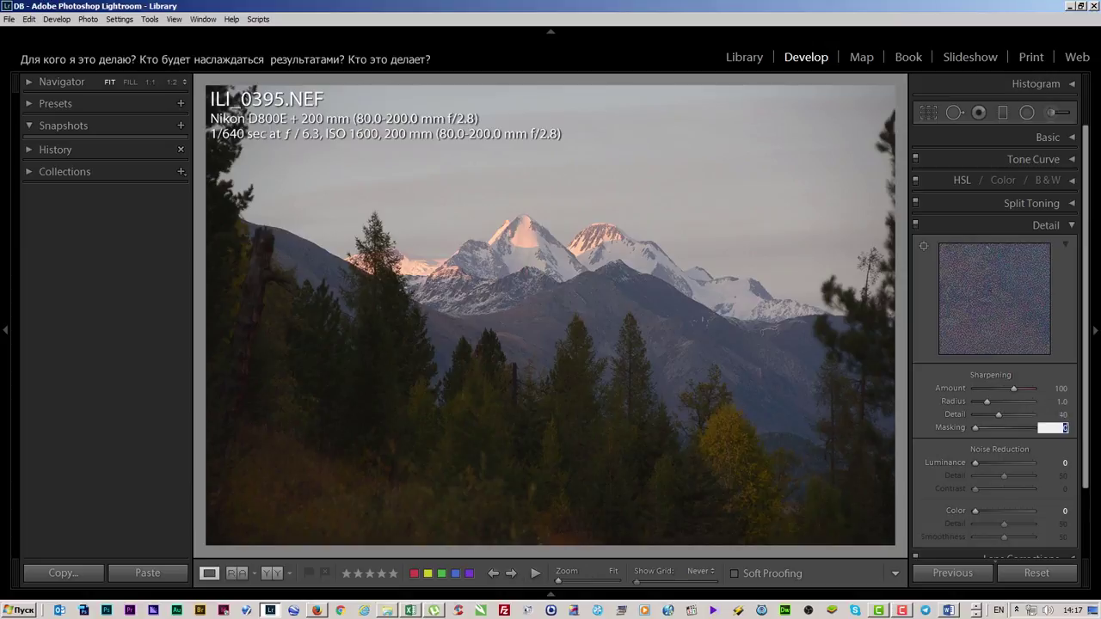
text(80)
key(Tab)
Set Luminance and Color noise reduction to 25 each.
text(25)
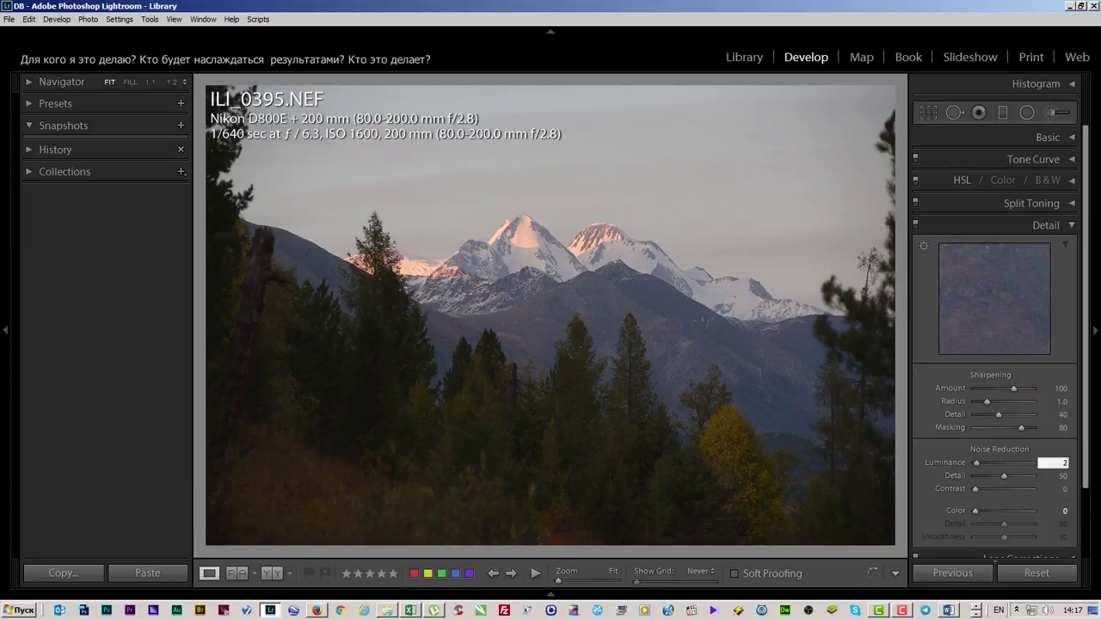
key(Tab)
key(Tab)
key(Tab)
text(25)
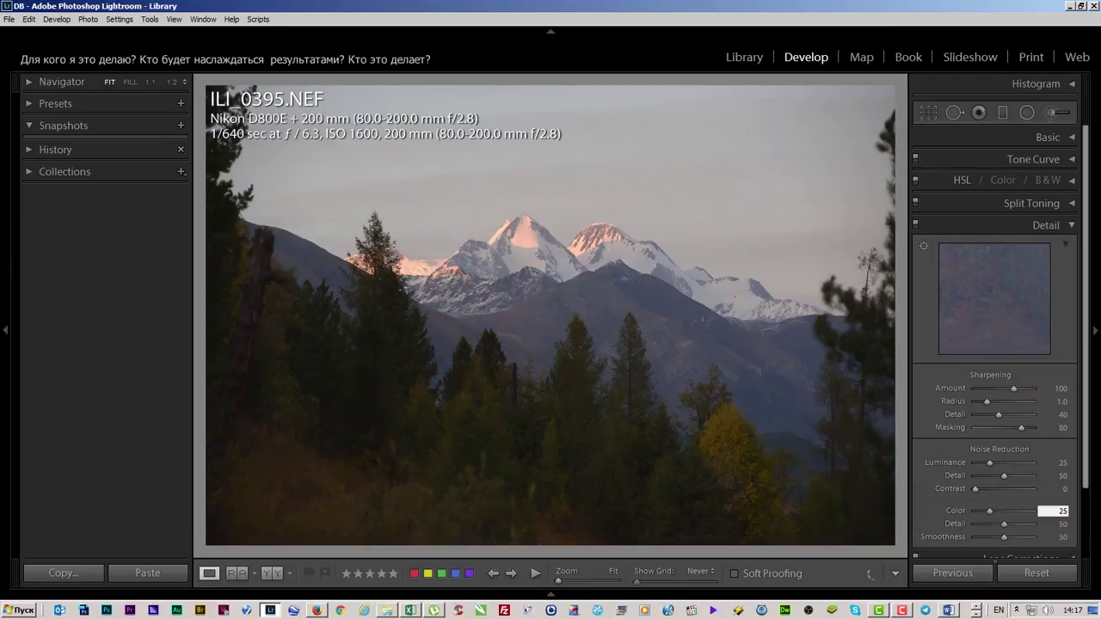
key(Tab)
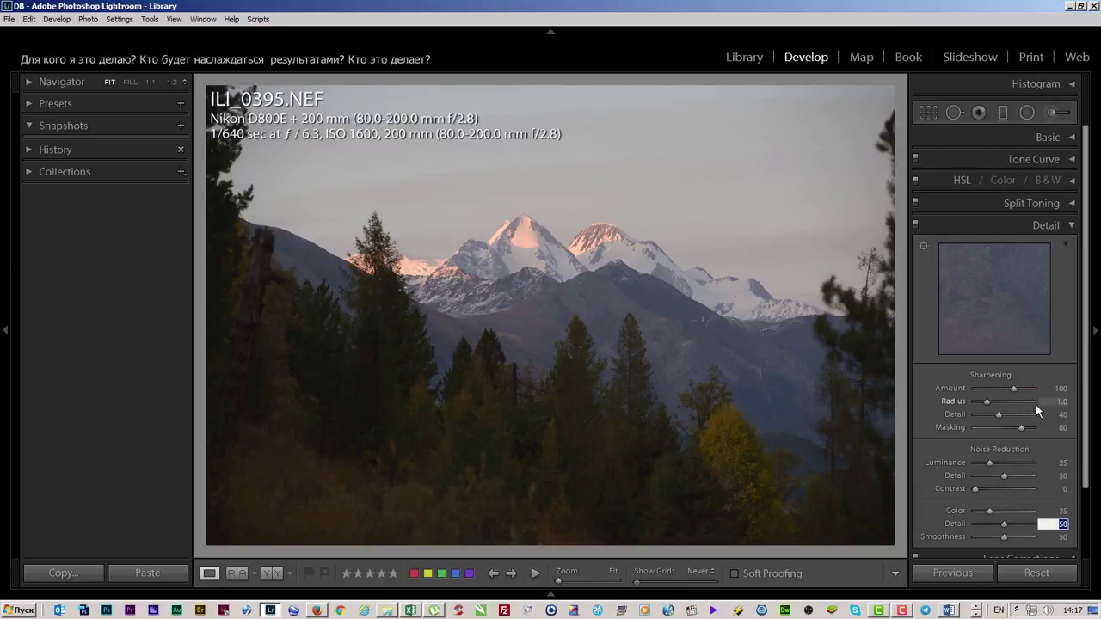
scroll(1088, 458, down, 1)
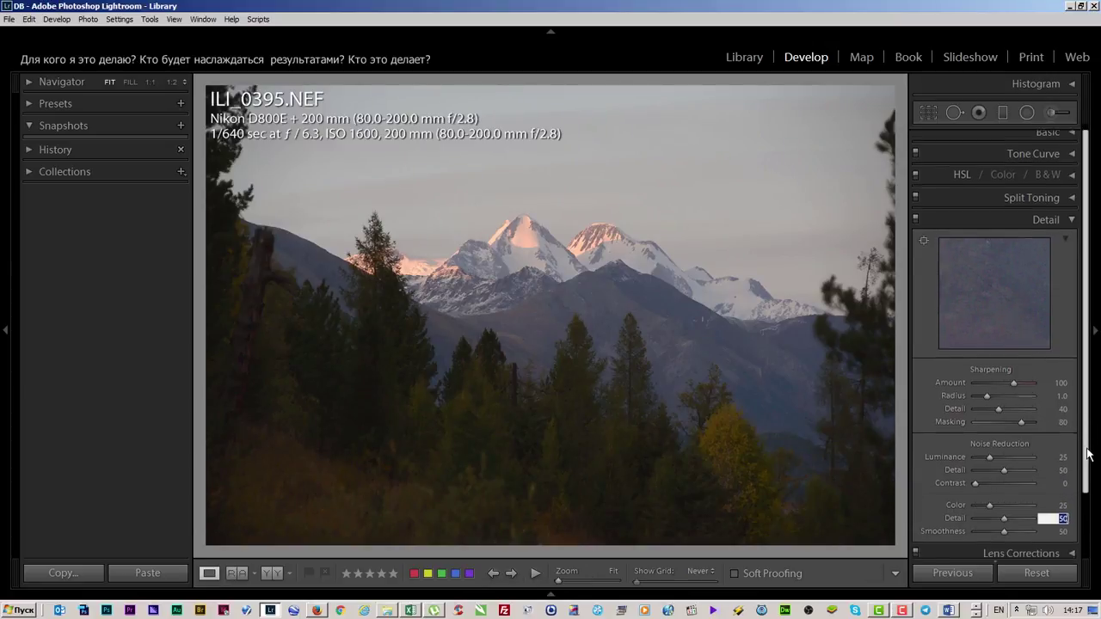
In Lens Corrections, enable chromatic aberration removal and profile corrections.
click(1071, 225)
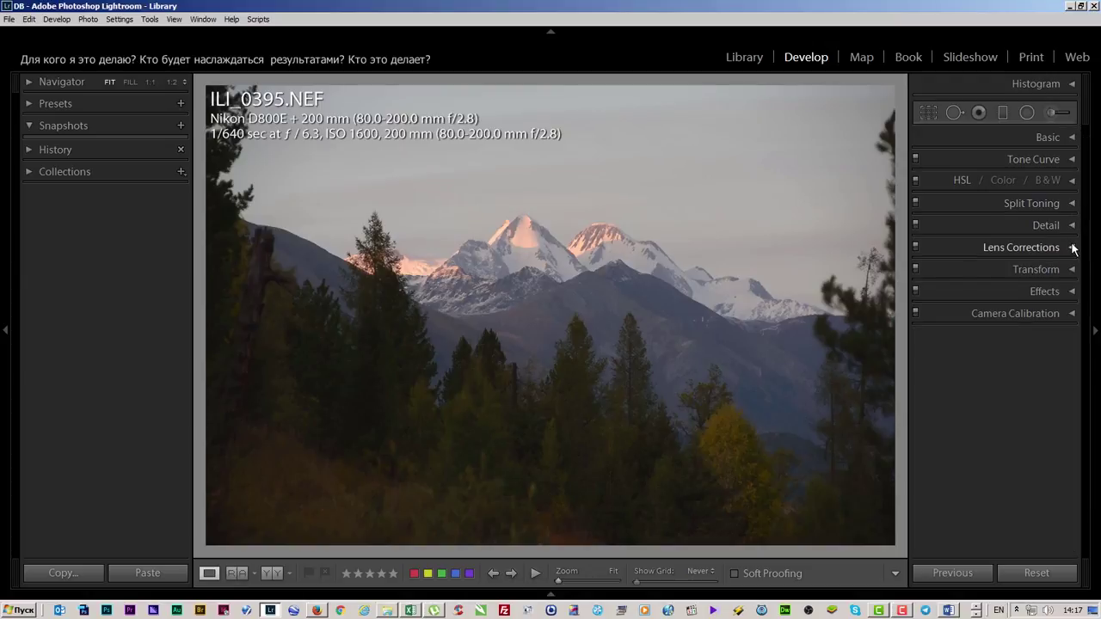
click(1071, 246)
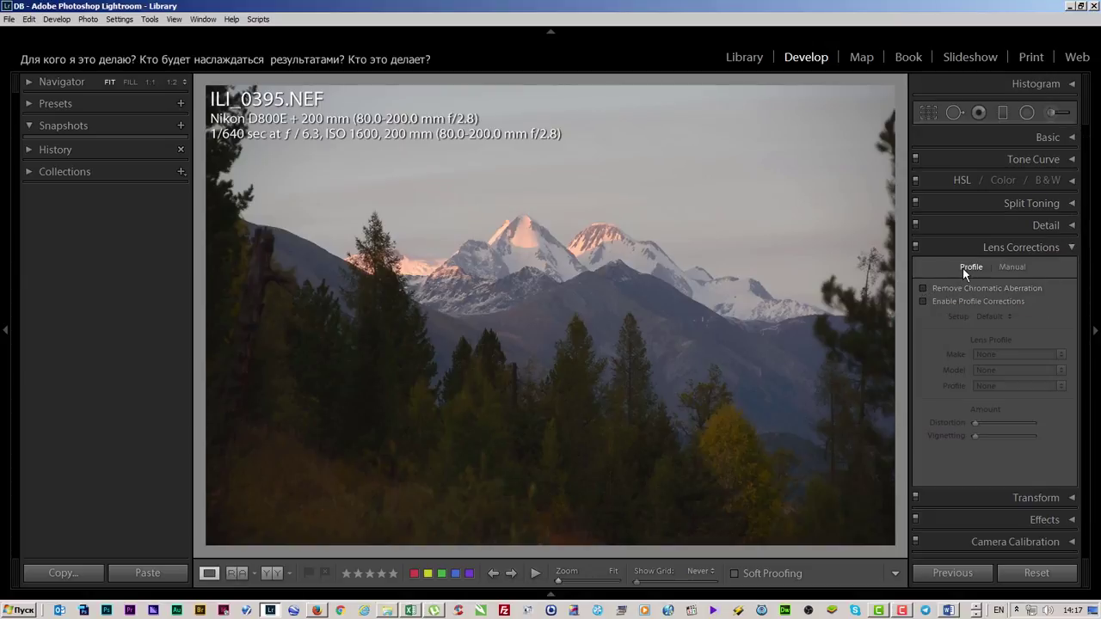
click(925, 288)
click(924, 301)
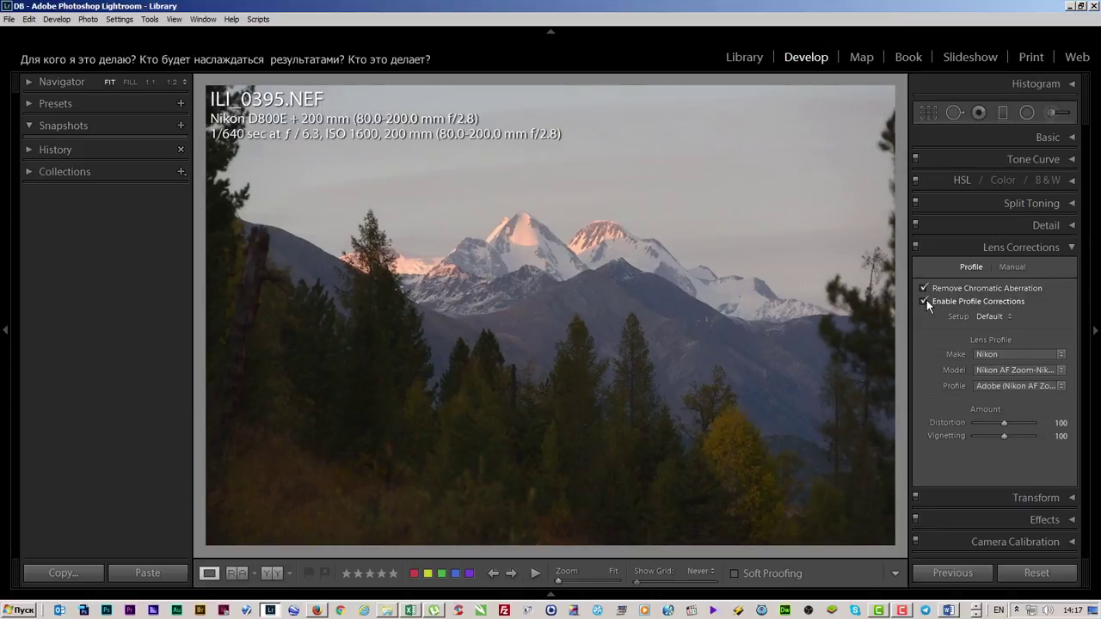
Choose the Nikon AF Zoom-Nikkor 80-200mm f/2.8D ED profile with Distortion at 0.
click(1011, 356)
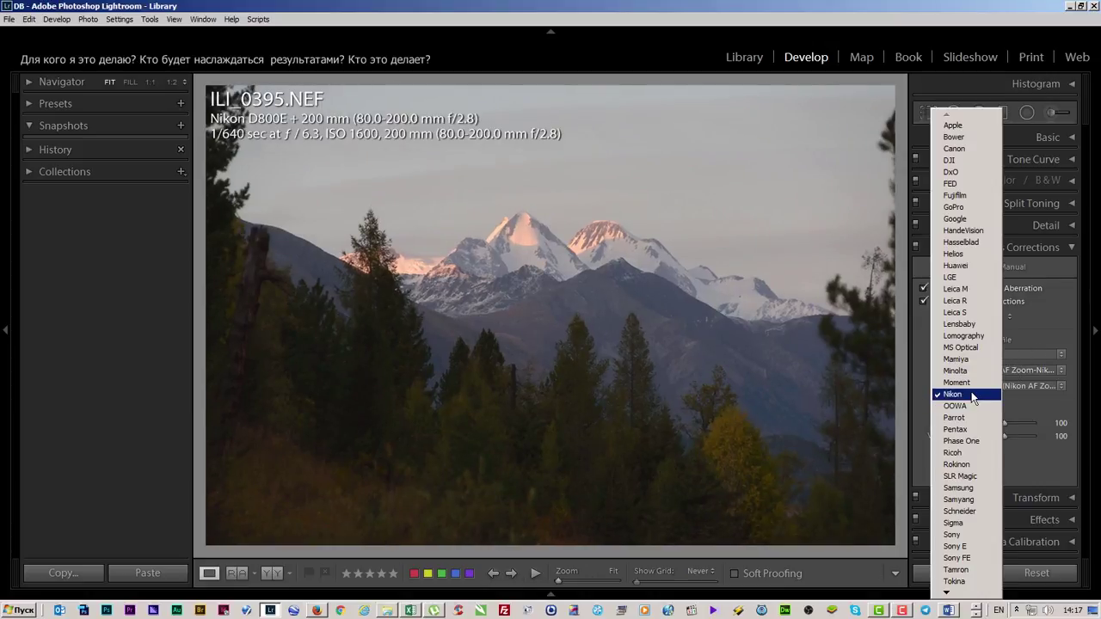
click(973, 395)
click(1039, 371)
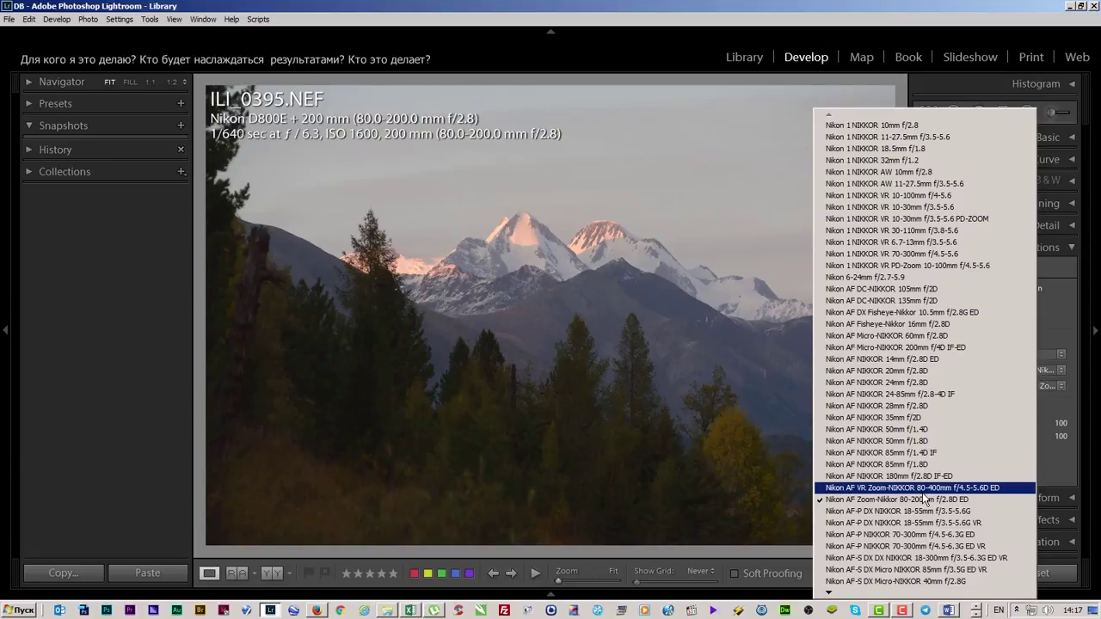
click(924, 499)
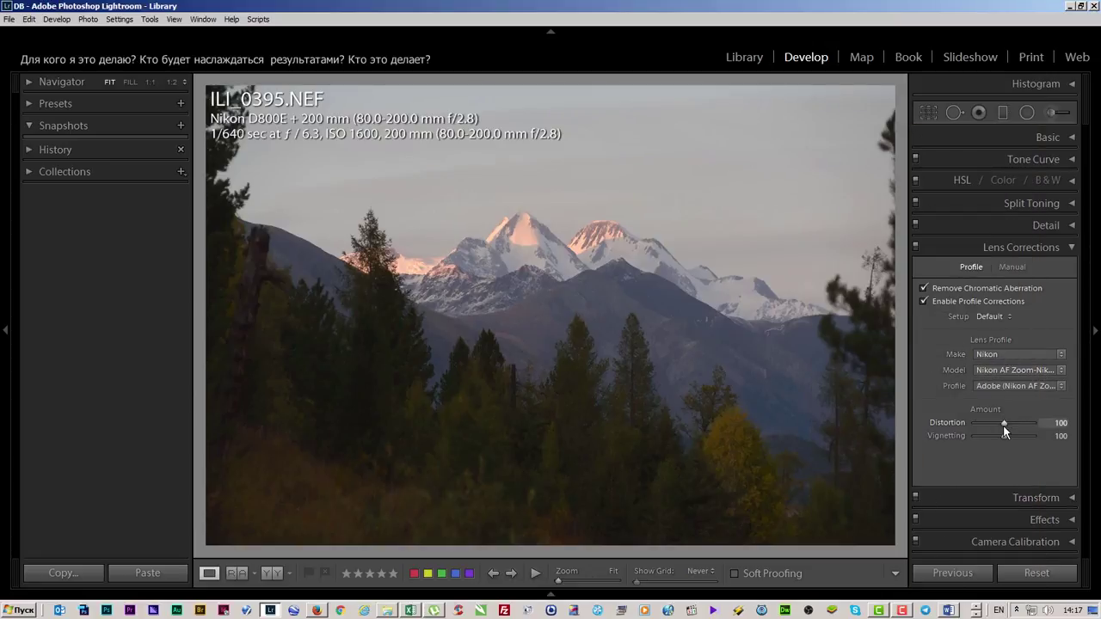
drag(1003, 425, 953, 422)
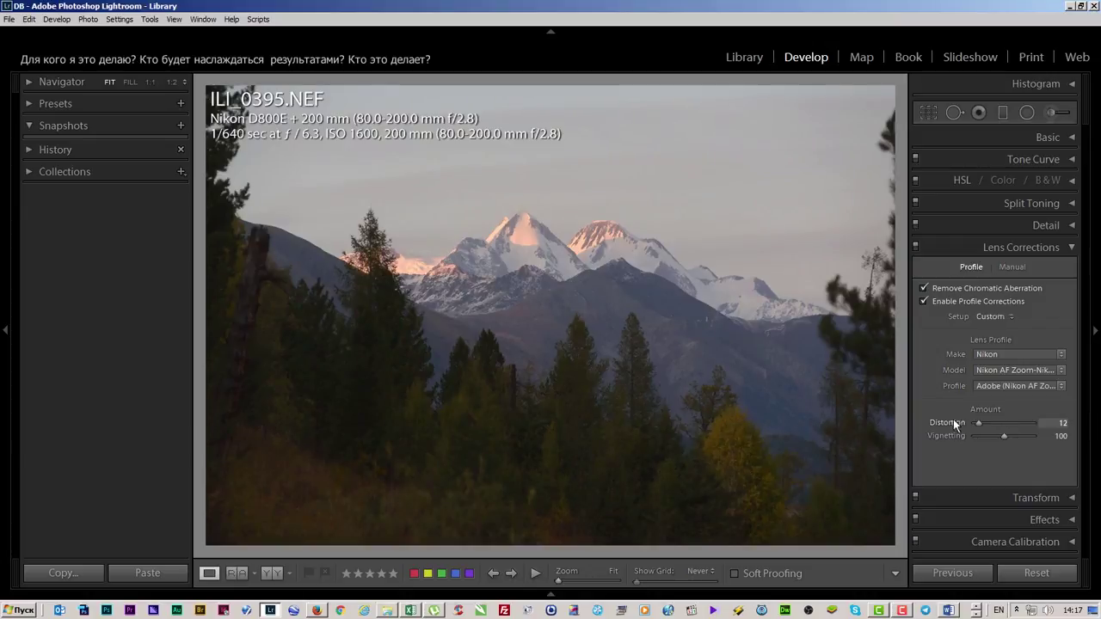
click(1029, 367)
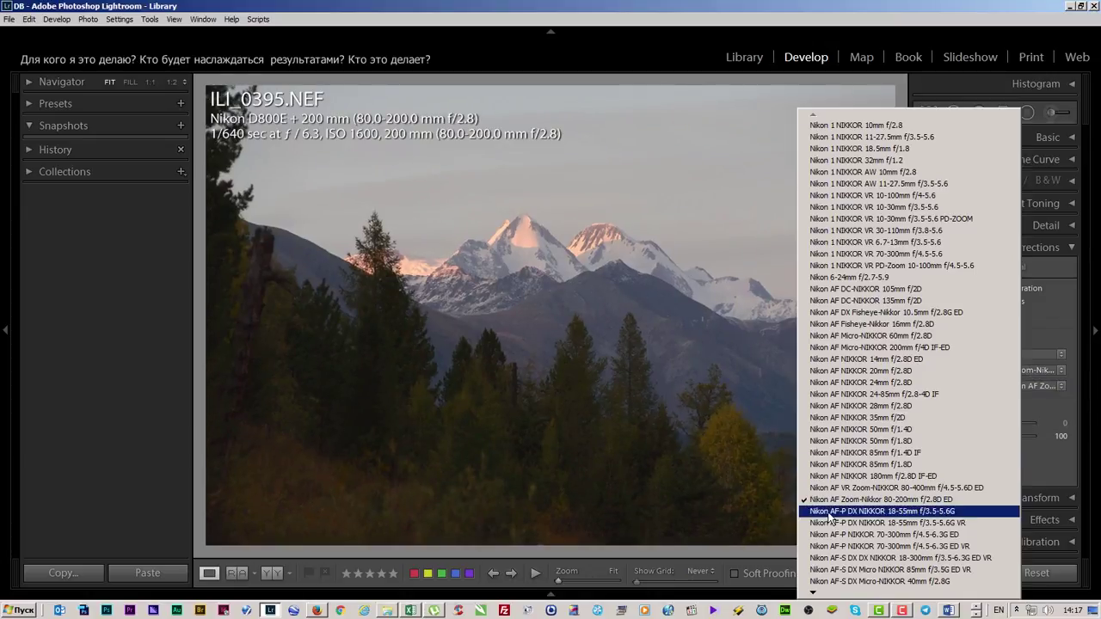
key(Escape)
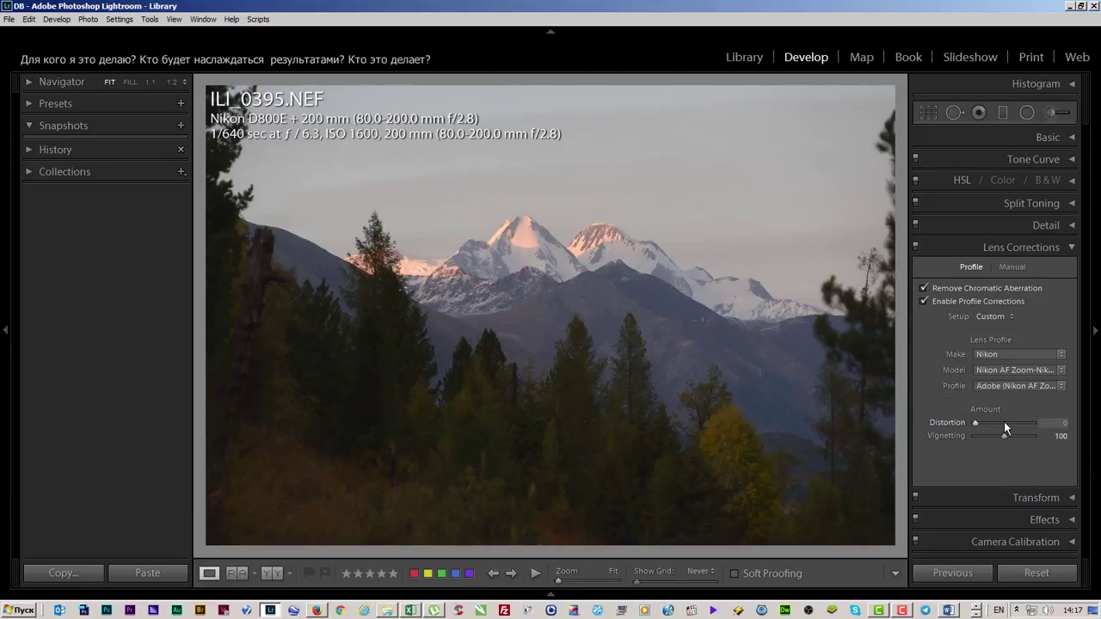
drag(1004, 421, 974, 423)
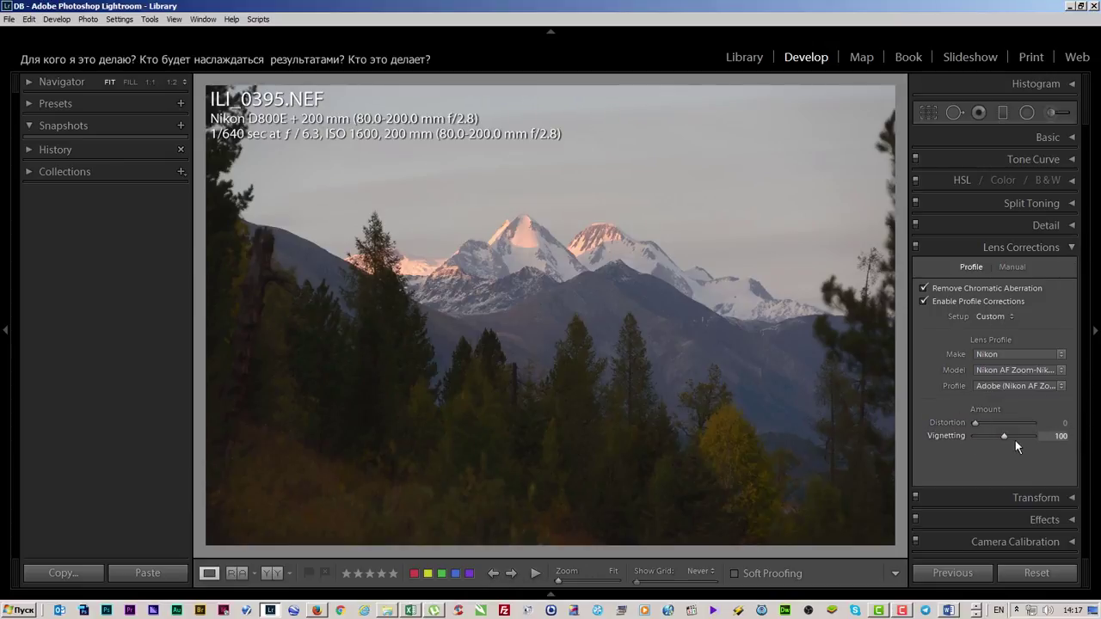
Pick Adobe Standard in the Camera Calibration Profile list, replacing Camera Portrait.
click(1071, 250)
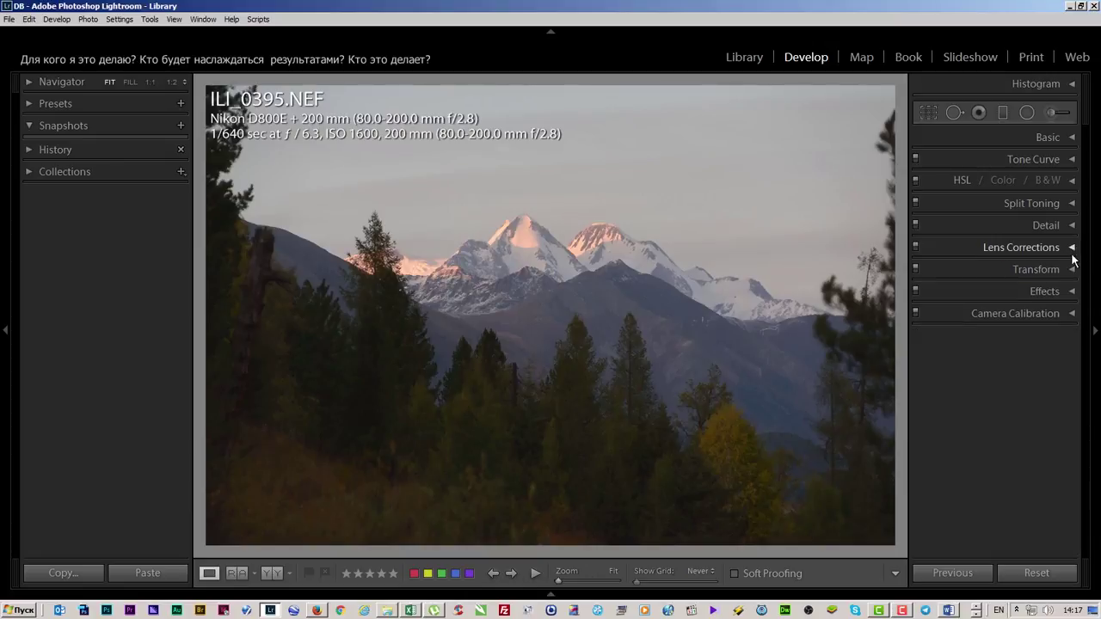
click(1071, 315)
click(1030, 361)
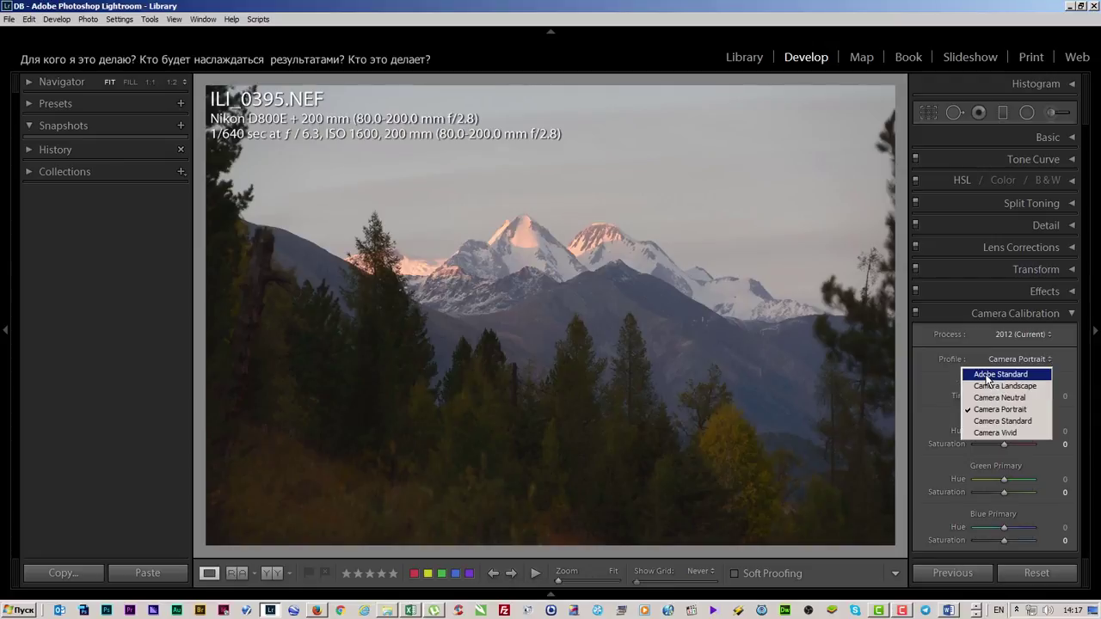
click(994, 374)
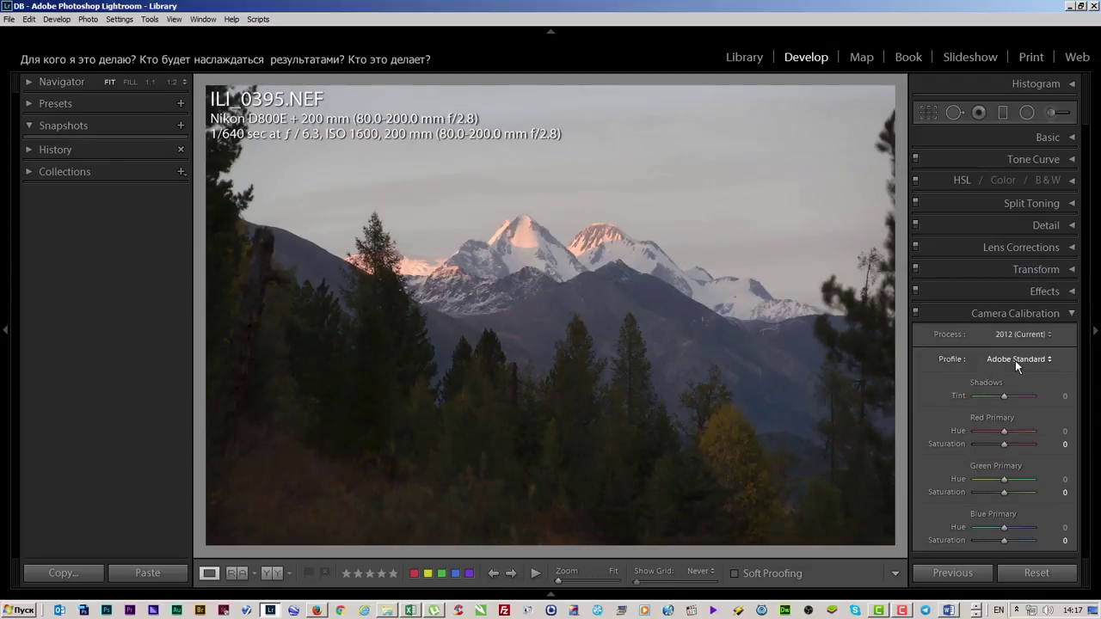
click(1015, 360)
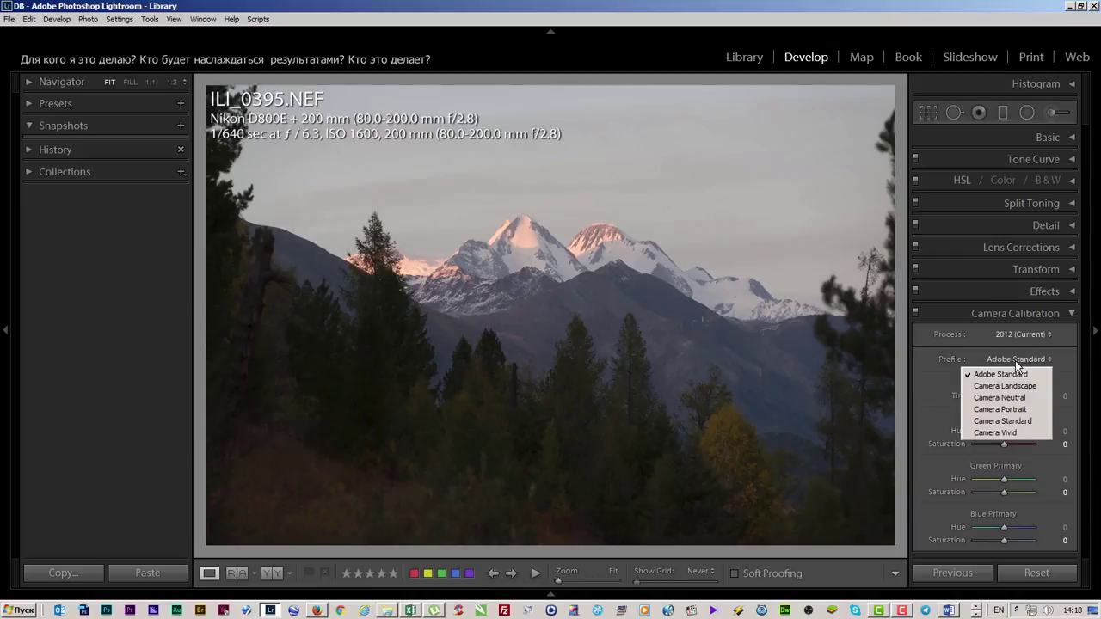
click(1015, 361)
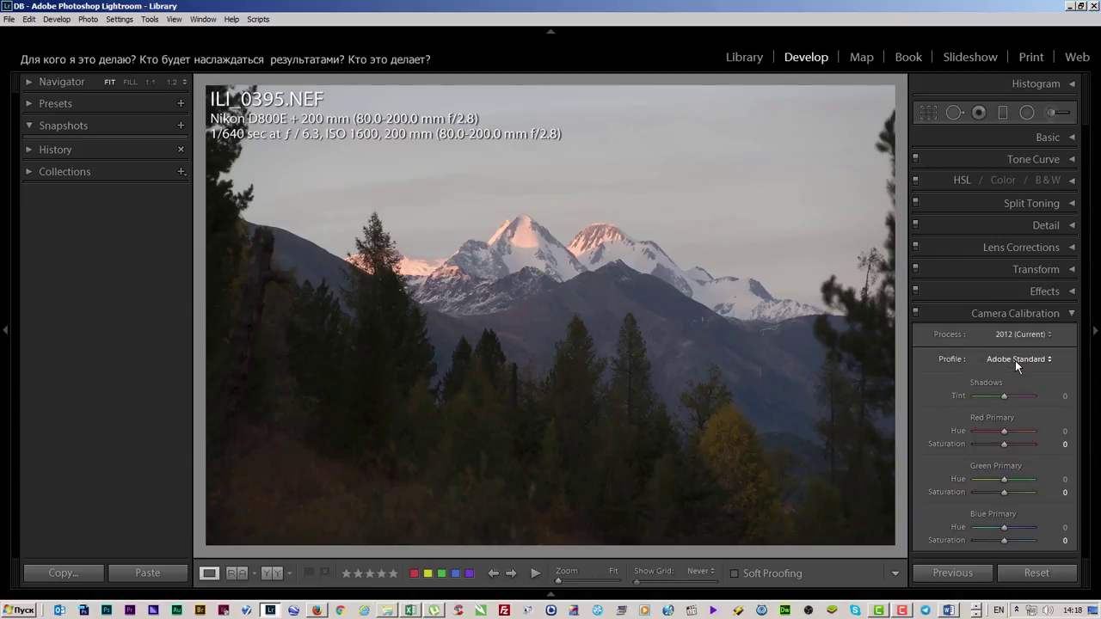
click(1068, 315)
key(alt+Tab)
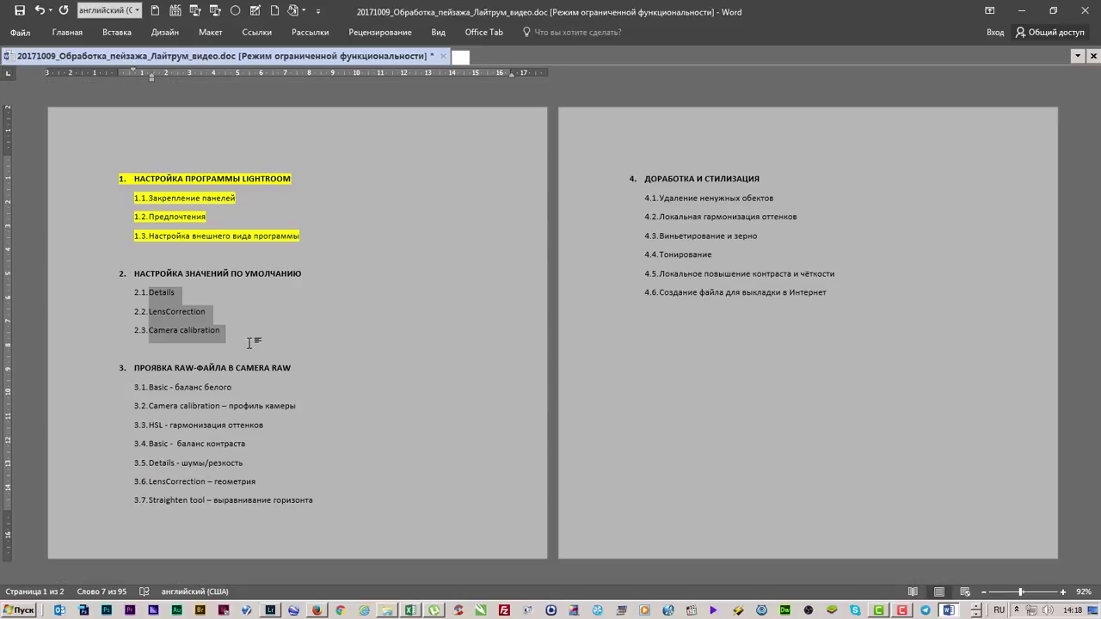
Mark Word outline items 2.1–2.3 with a yellow text highlight.
drag(255, 342, 105, 291)
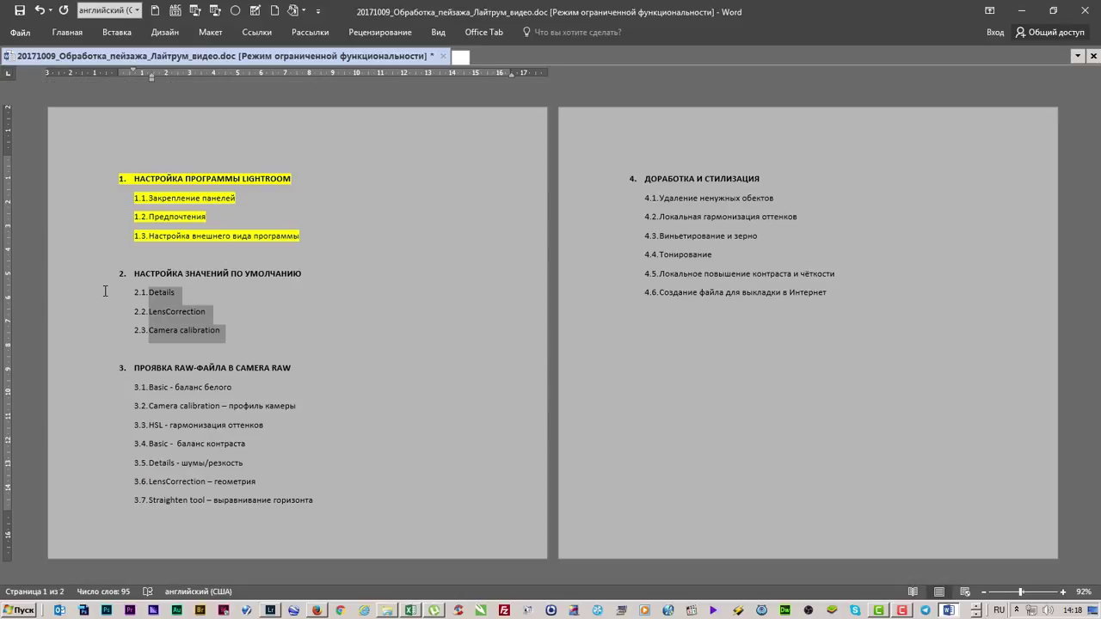
click(67, 32)
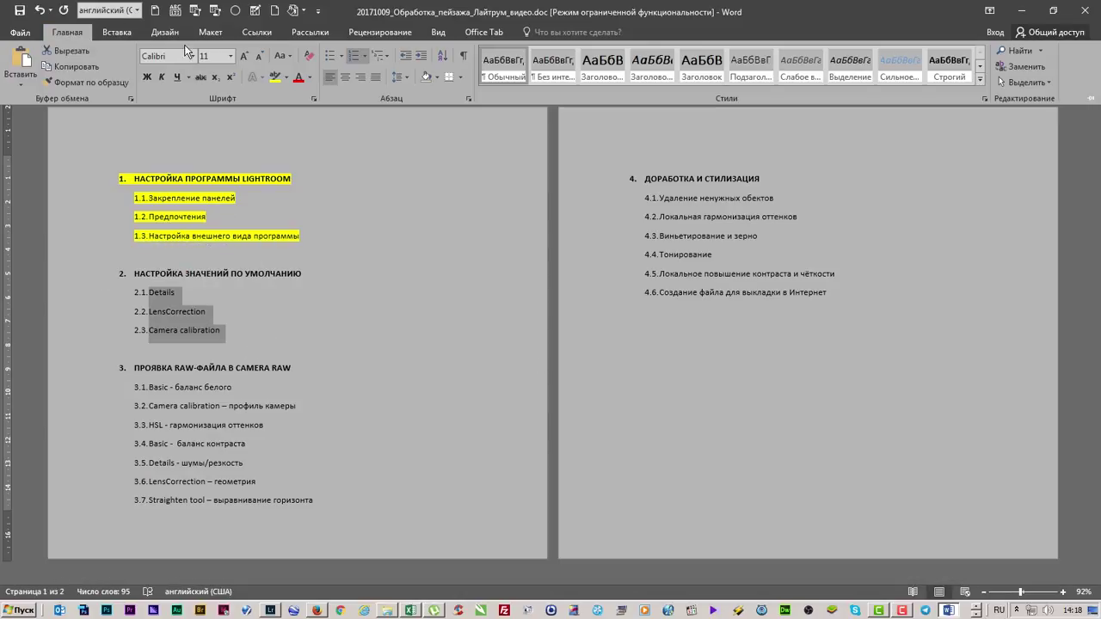
click(275, 76)
key(alt+Tab)
key(alt+Tab)
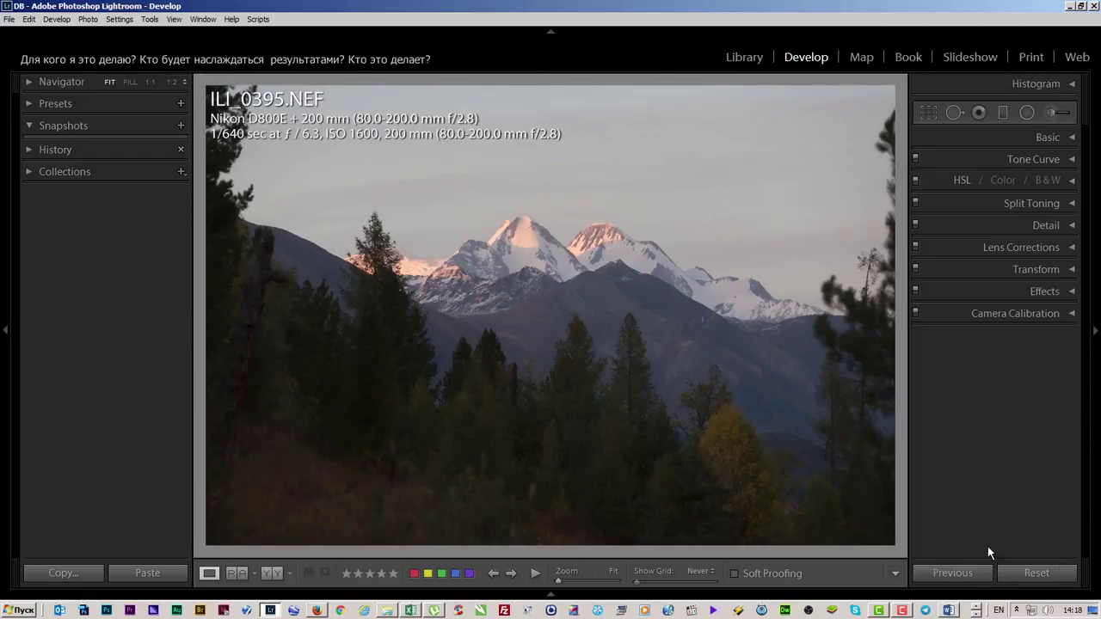
Update the Nikon D800E default develop settings to the current settings.
key(alt)
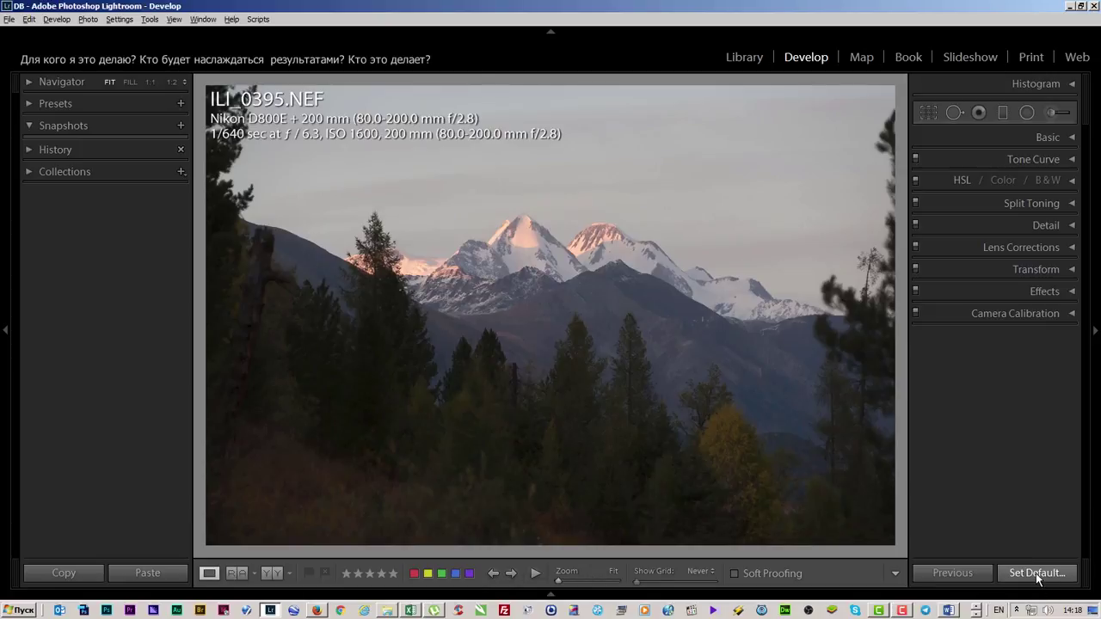
click(1034, 572)
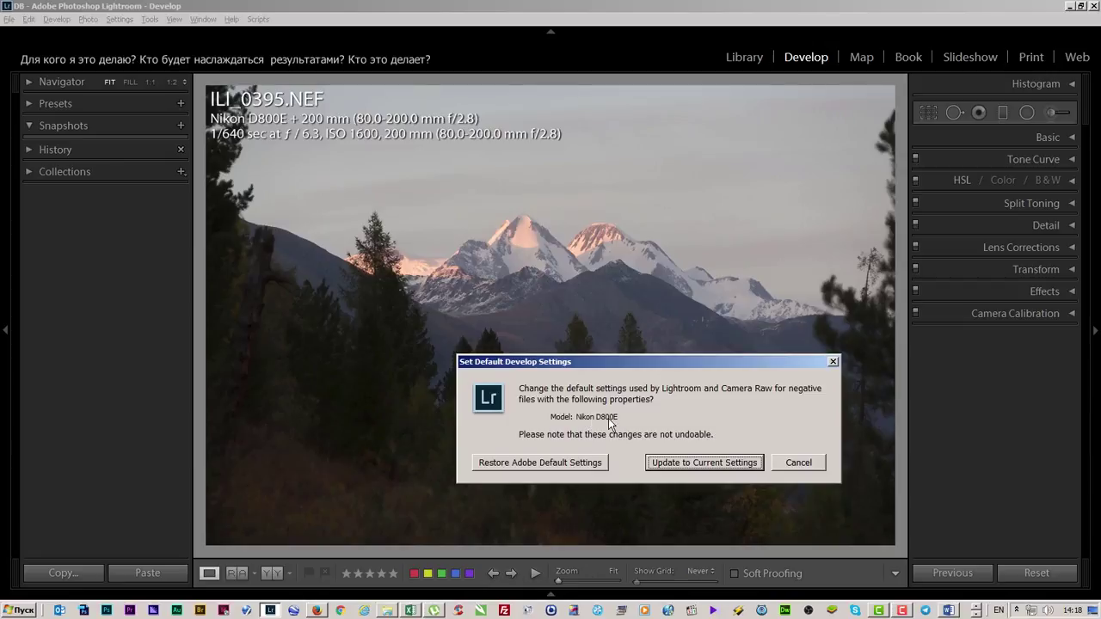
click(701, 463)
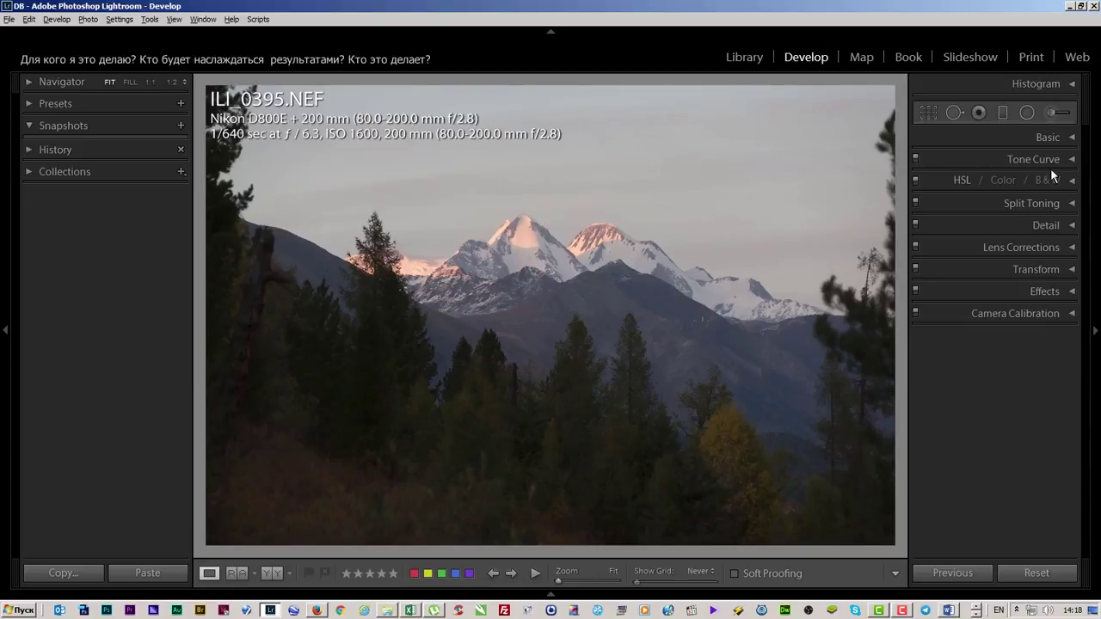
key(alt+Tab)
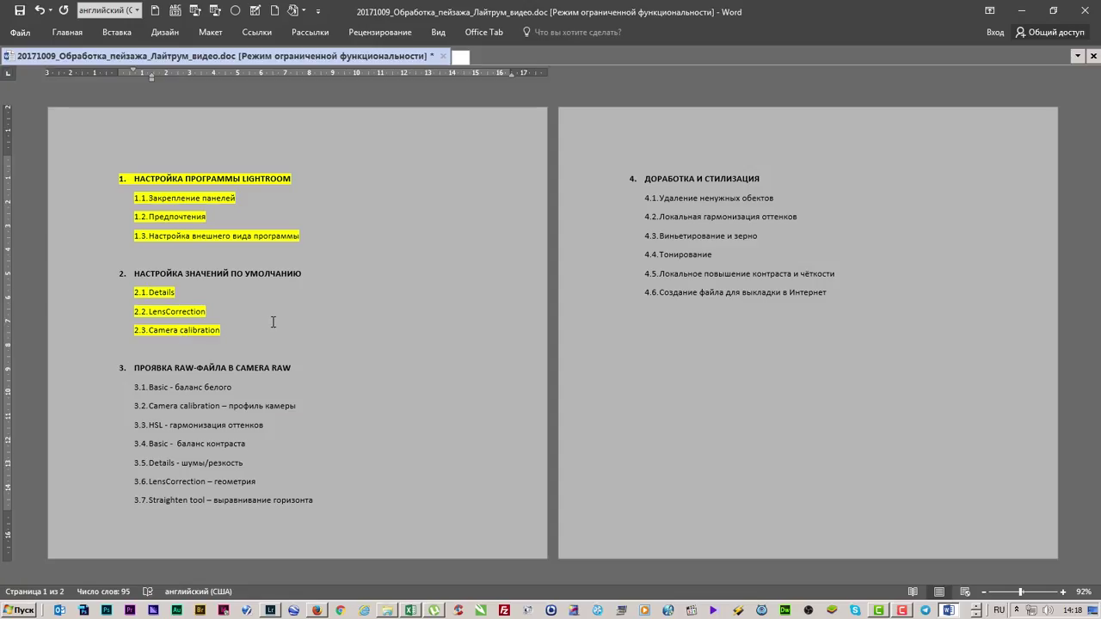
key(alt+Tab)
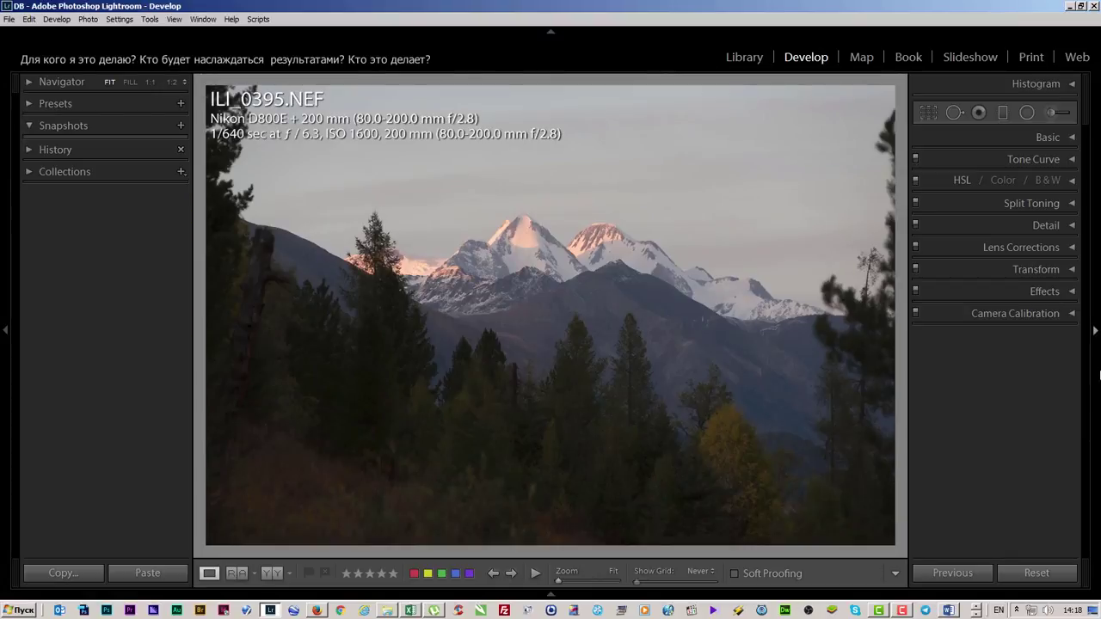
Turn off Show Info Overlay in the Develop view options.
mouse_move(225, 59)
key(i)
key(i)
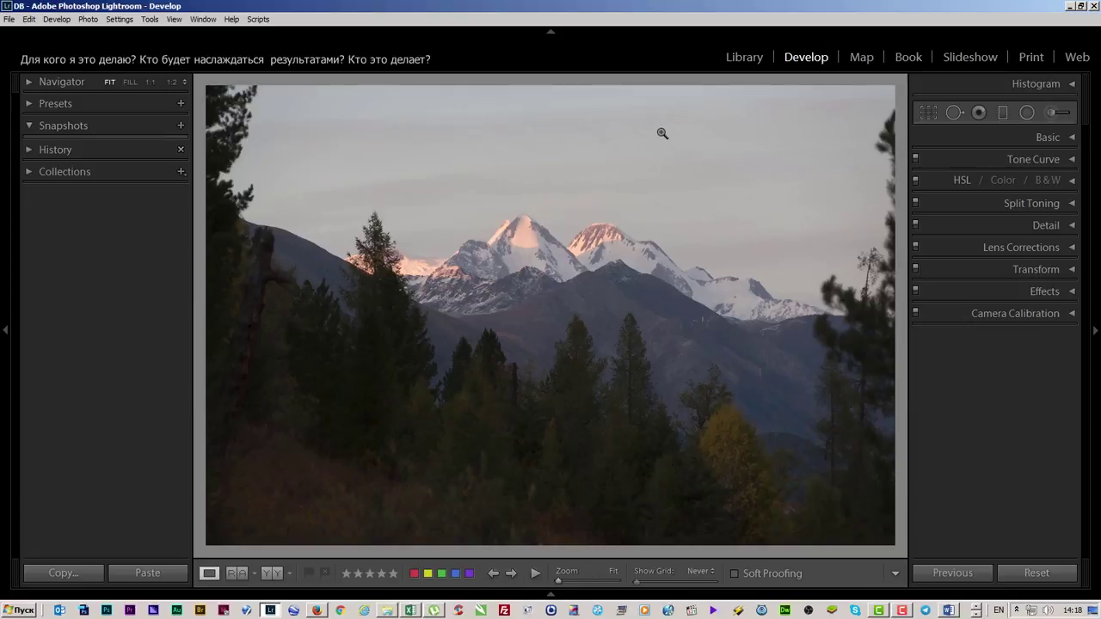
key(i)
key(i)
key(i)
key(i)
key(i)
key(i)
key(i)
key(i)
key(alt+v)
key(Up)
key(Up)
key(Up)
key(Return)
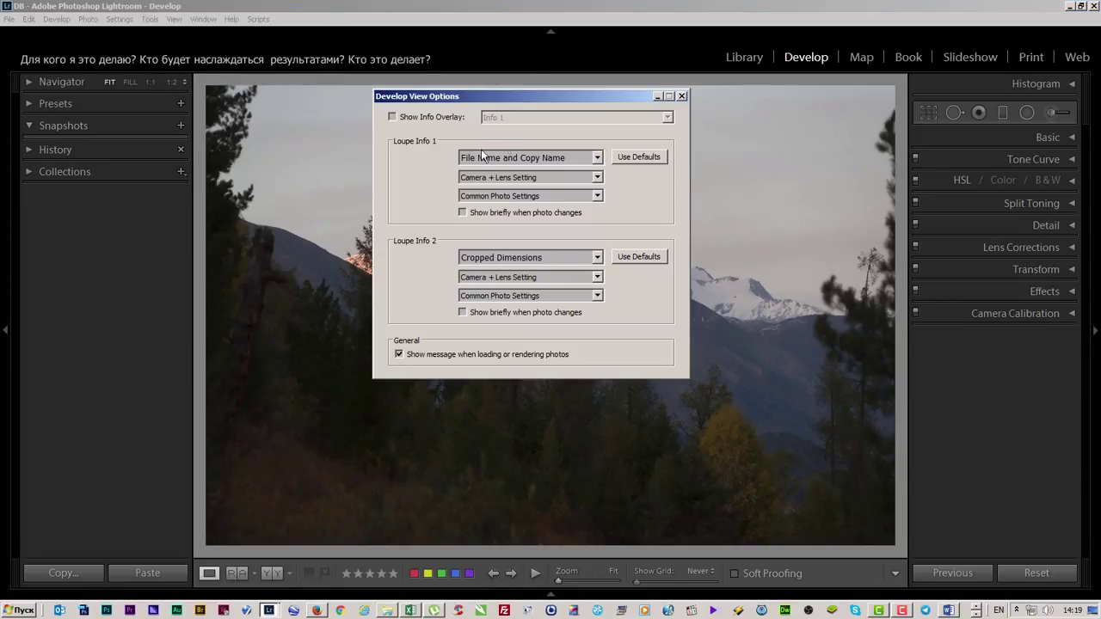
double_click(412, 119)
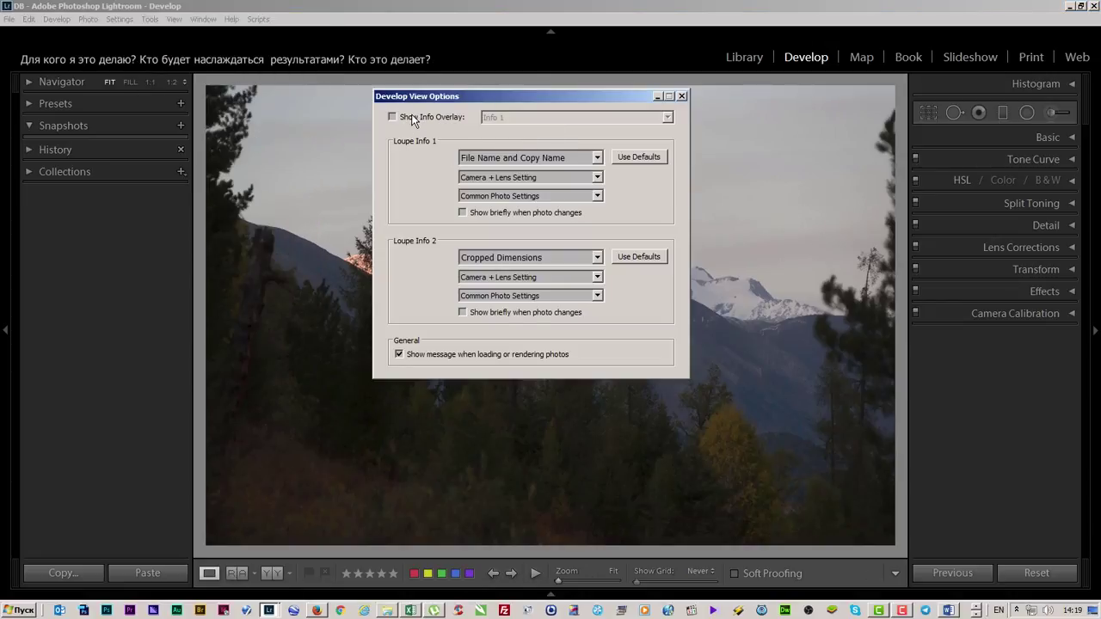
click(682, 96)
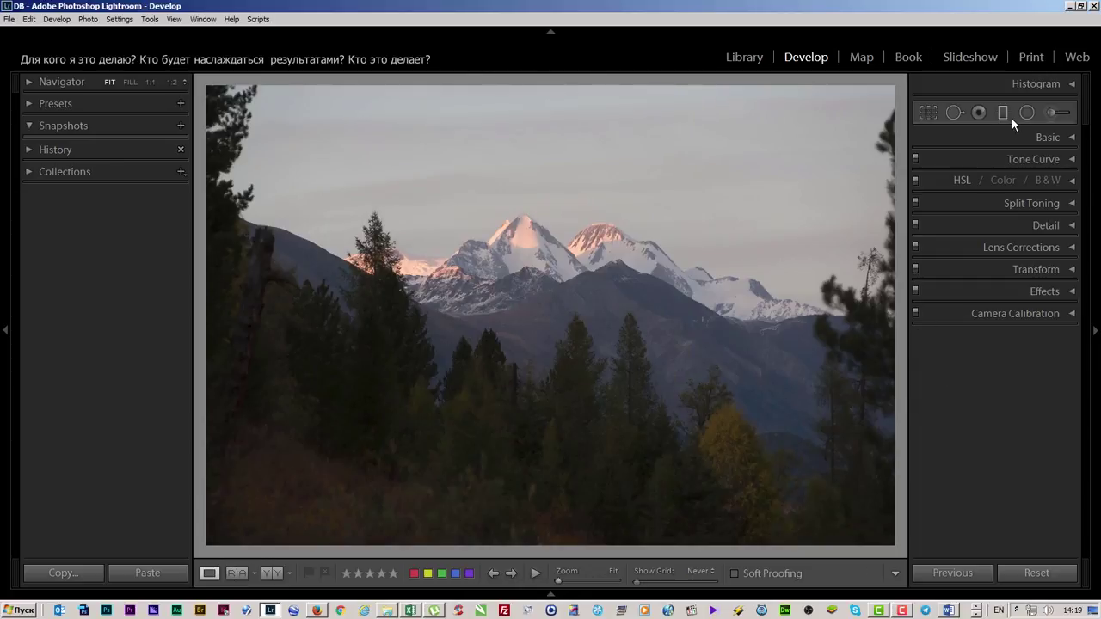
Select the white balance line in the Word outline, then return to Lightroom.
key(alt+Tab)
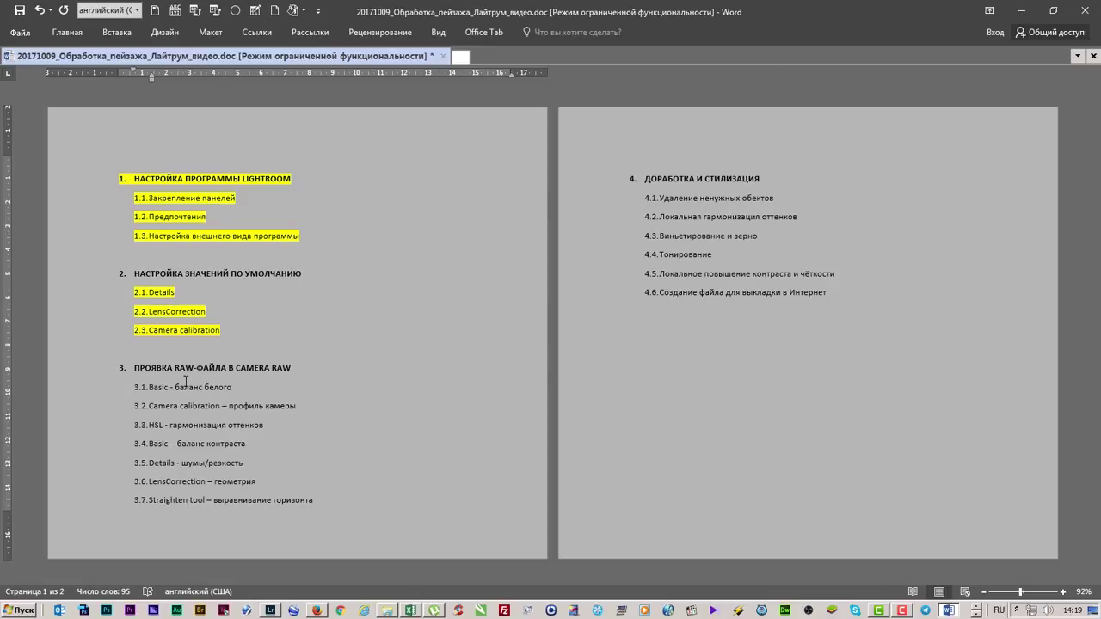
drag(256, 383, 134, 382)
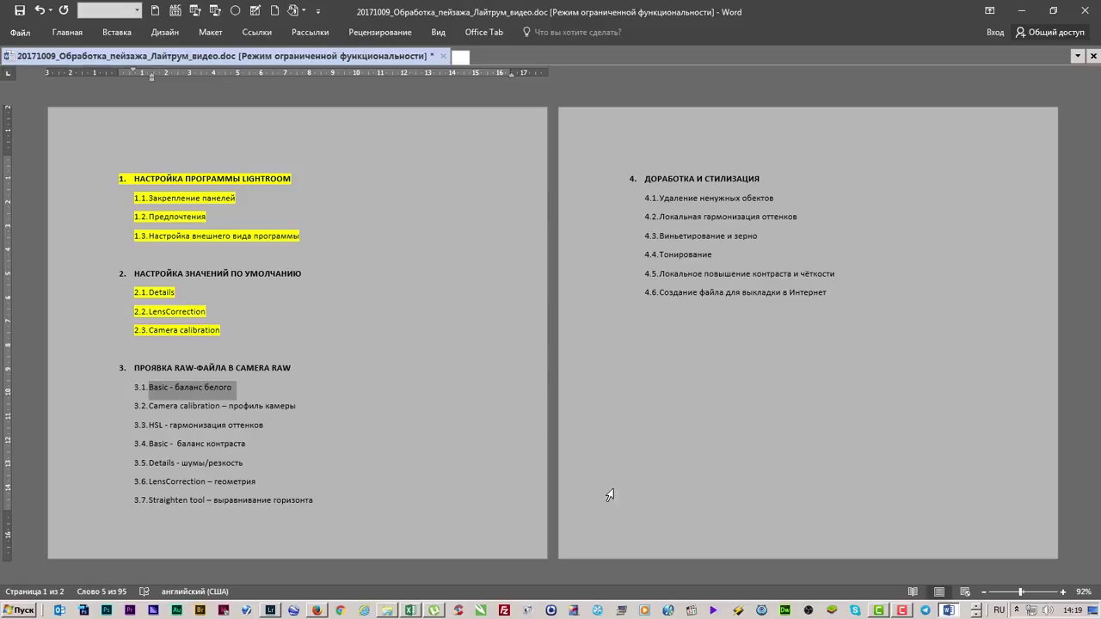
key(alt+Tab)
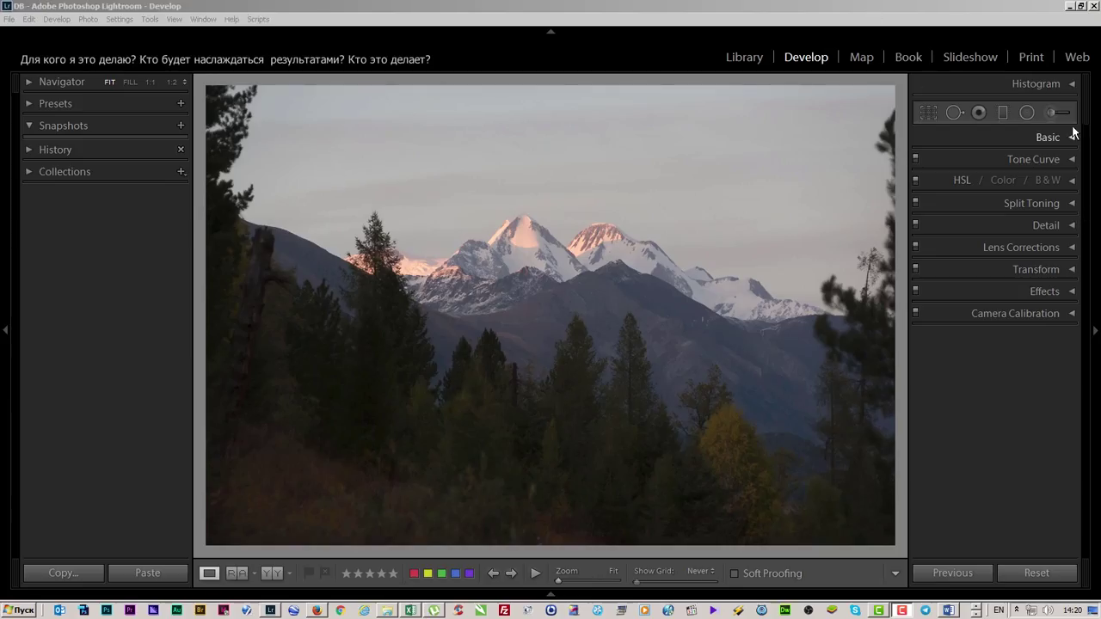
Set a Custom white balance of Temp 5810 and Tint +11 in the Basic panel.
click(1072, 136)
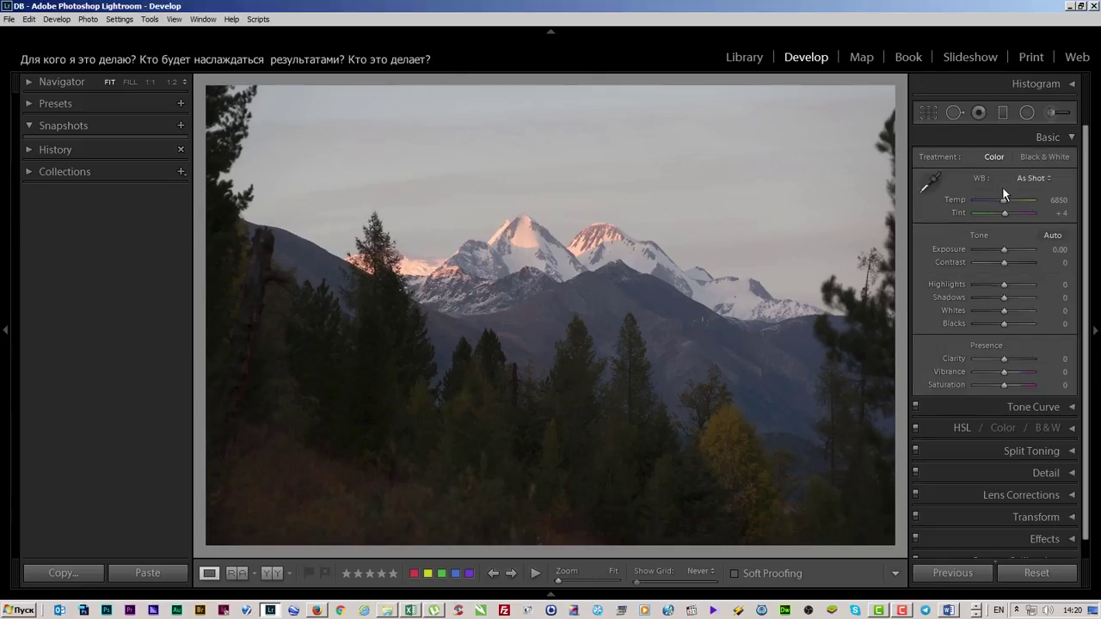
drag(1002, 201, 1008, 214)
click(1025, 178)
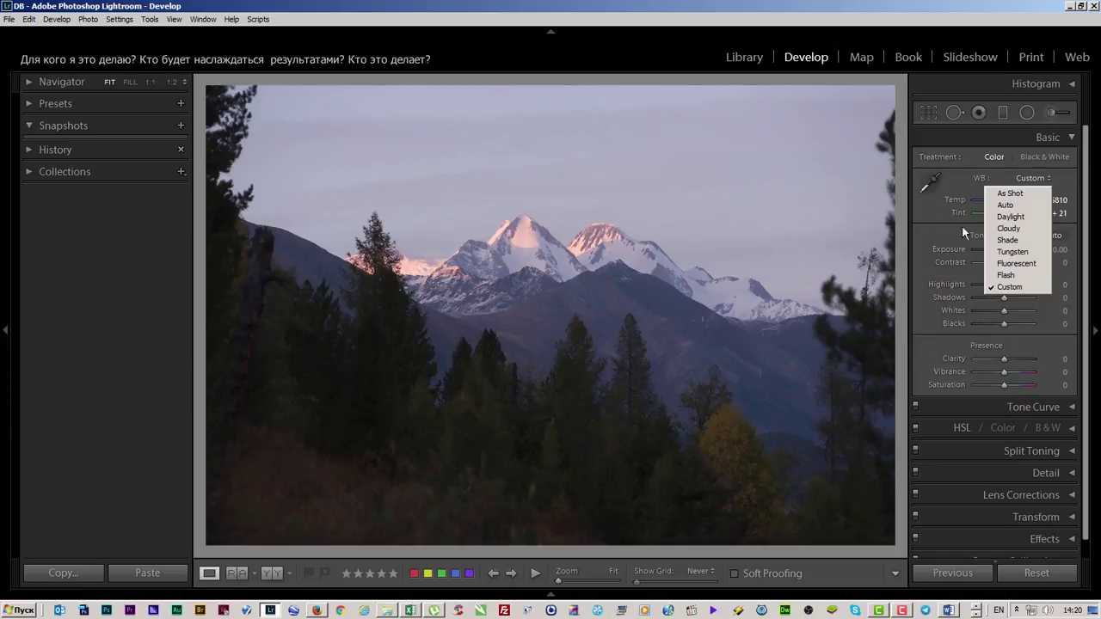
click(929, 218)
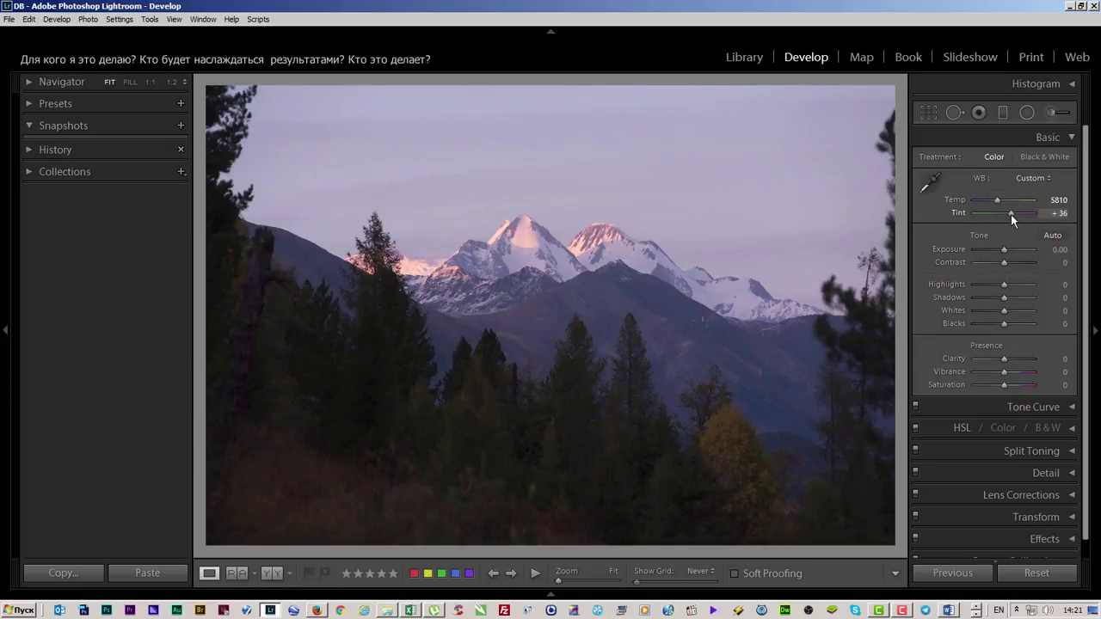
drag(1010, 216, 1000, 202)
double_click(997, 199)
Give Word outline item 3.1 'Basic - баланс белого' a yellow highlight.
key(alt+Tab)
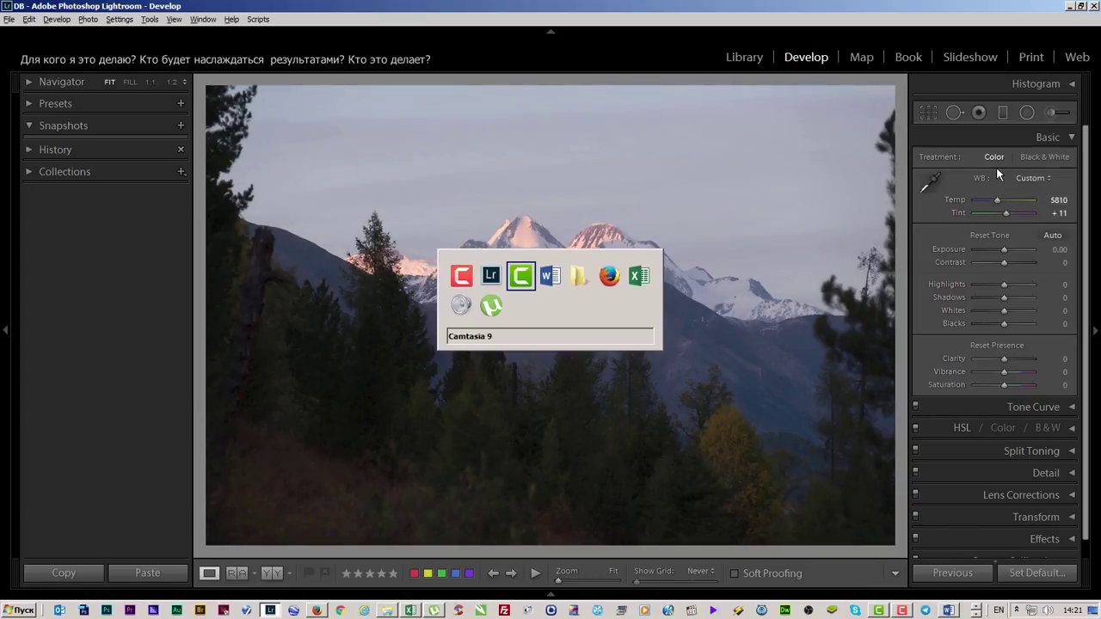
key(alt+Tab)
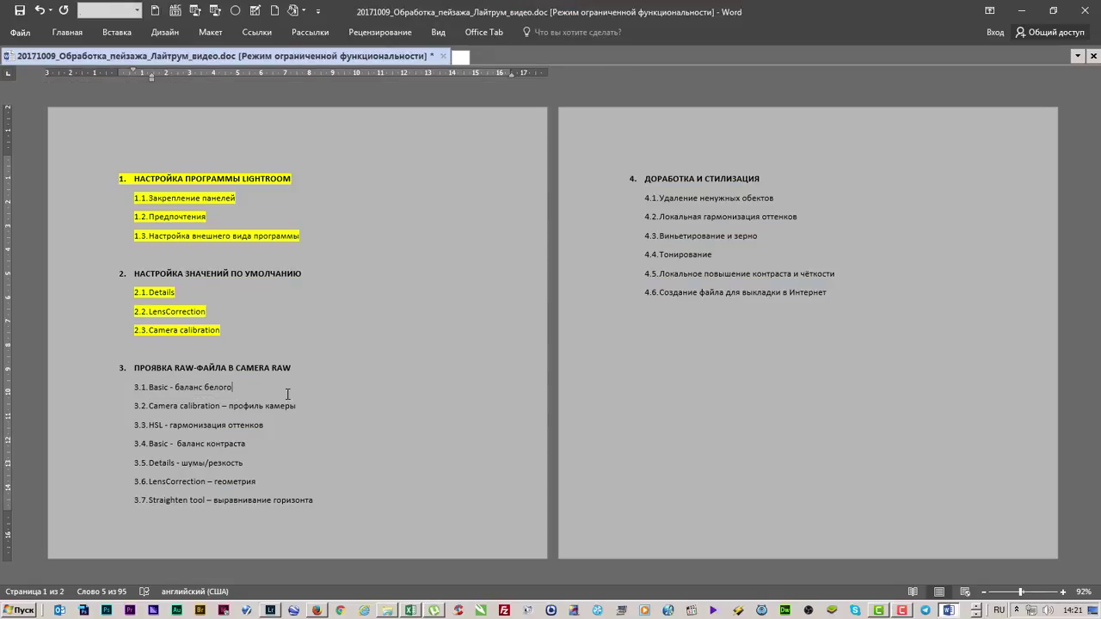
drag(234, 388, 95, 387)
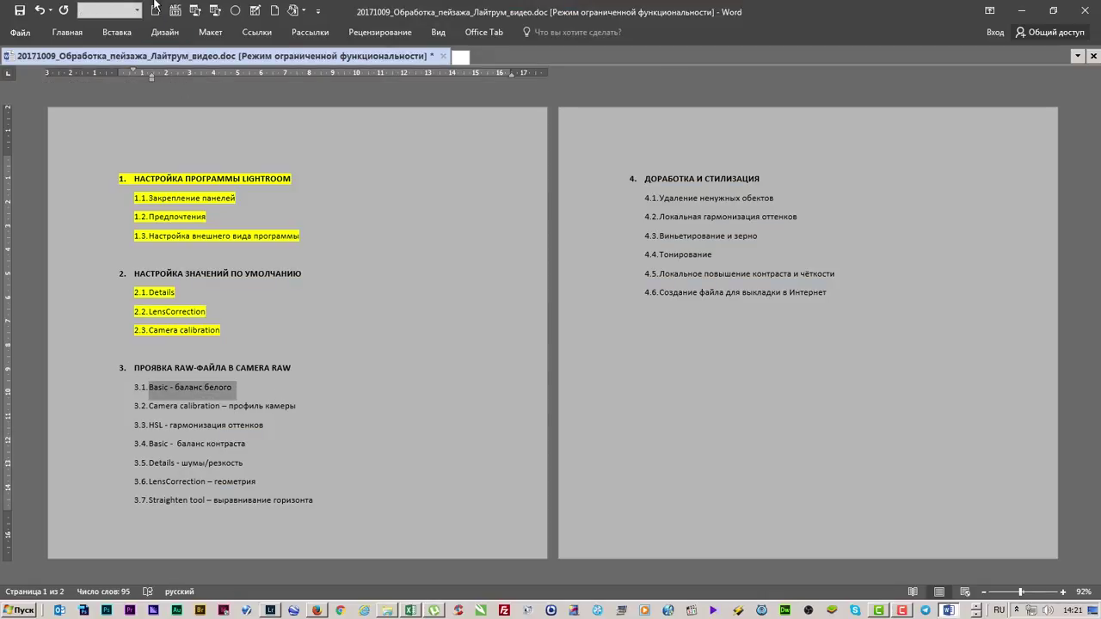
click(70, 33)
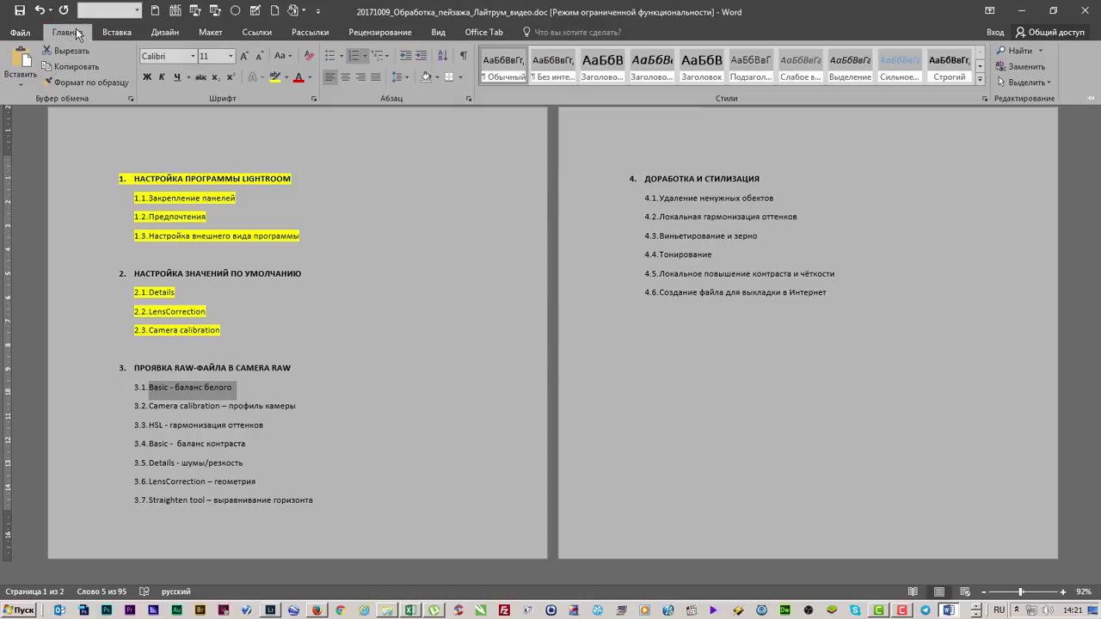
click(275, 77)
Raise Exposure to +1.07 and apply the Camera Landscape calibration profile.
key(alt+Tab)
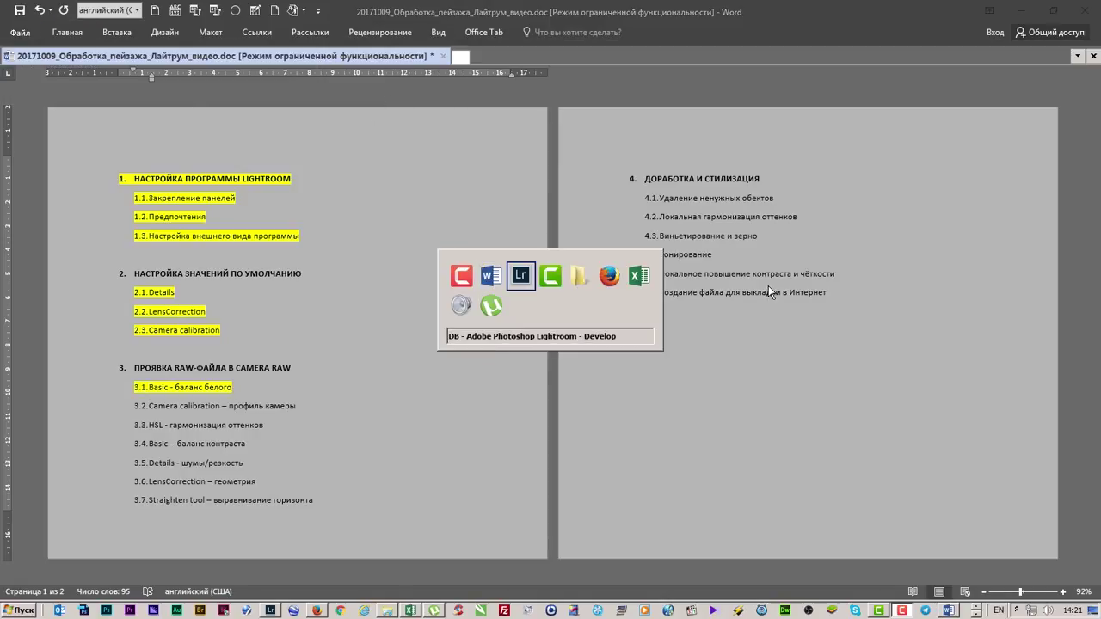
drag(1004, 250, 1010, 251)
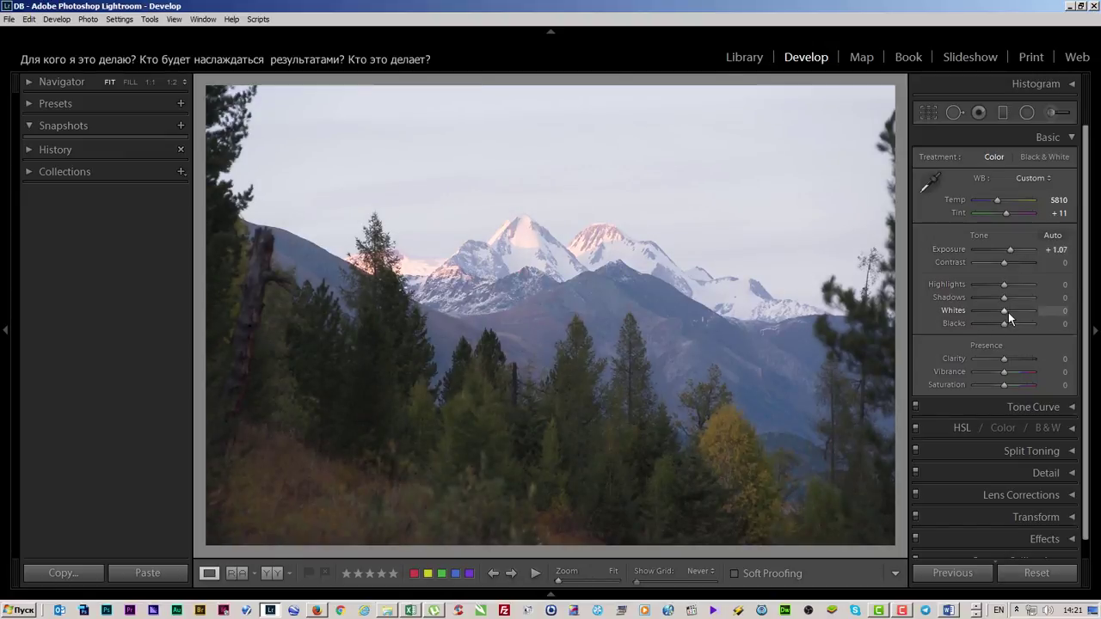
scroll(1009, 314, down, 2)
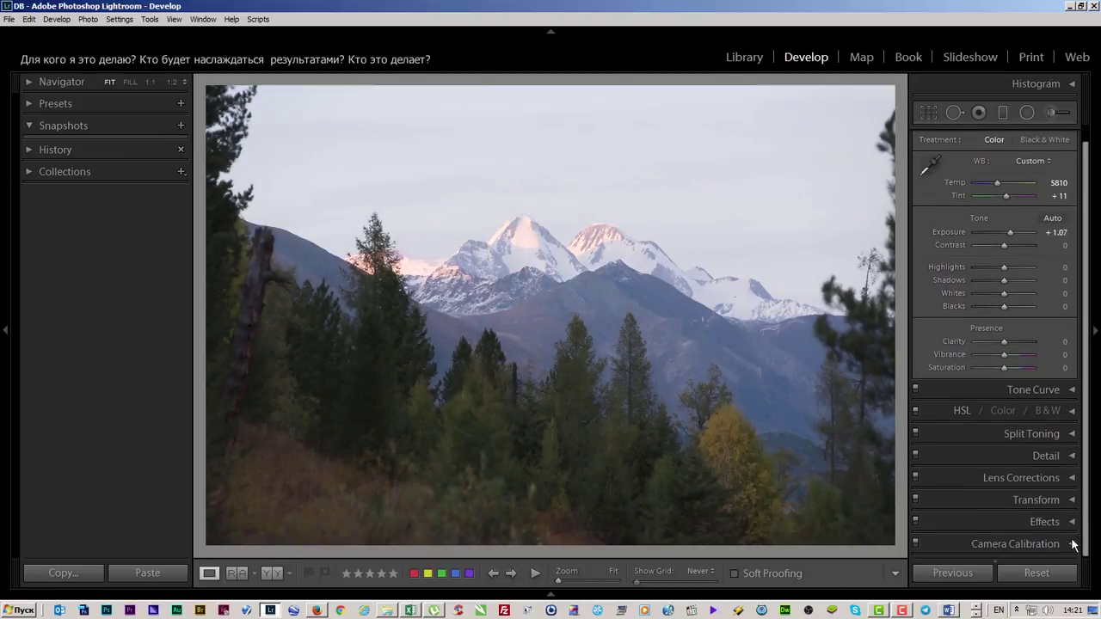
click(1073, 543)
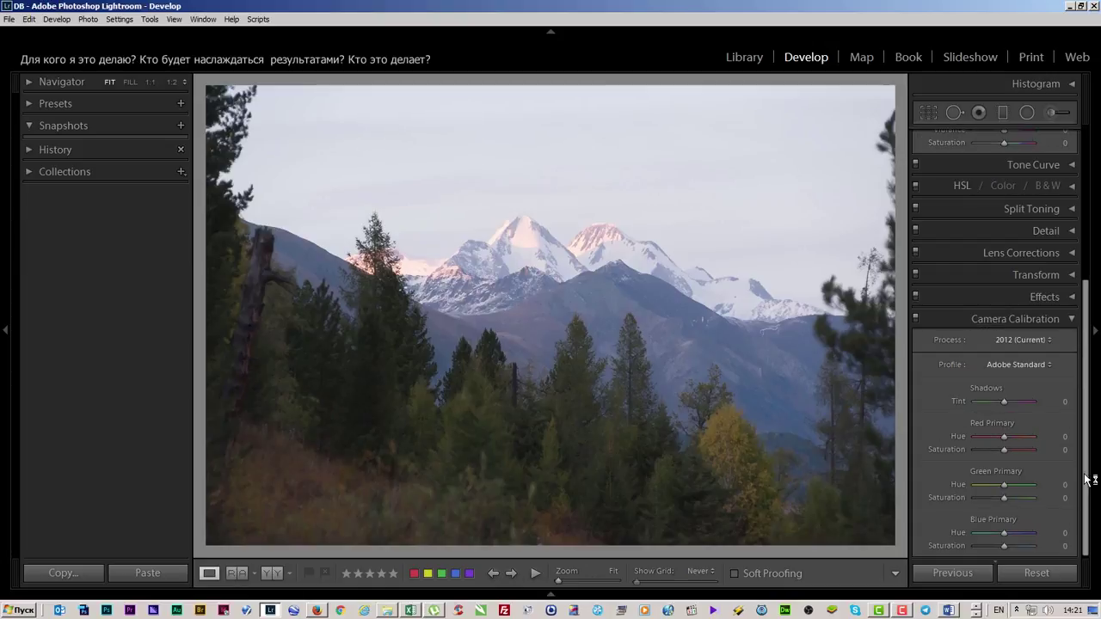
click(1021, 362)
click(1023, 387)
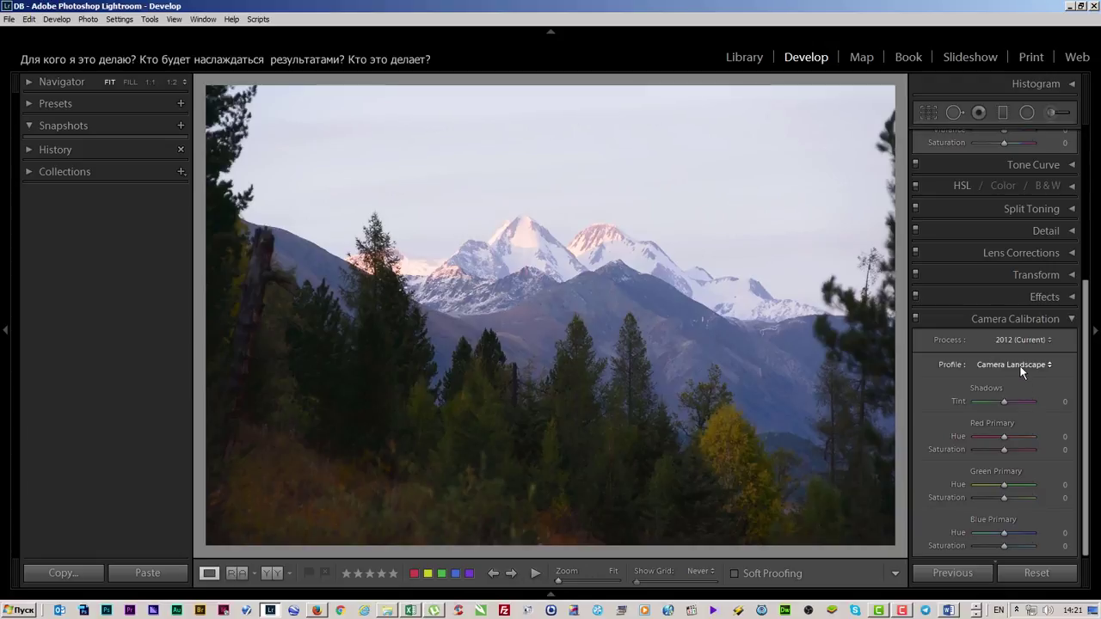
click(1021, 367)
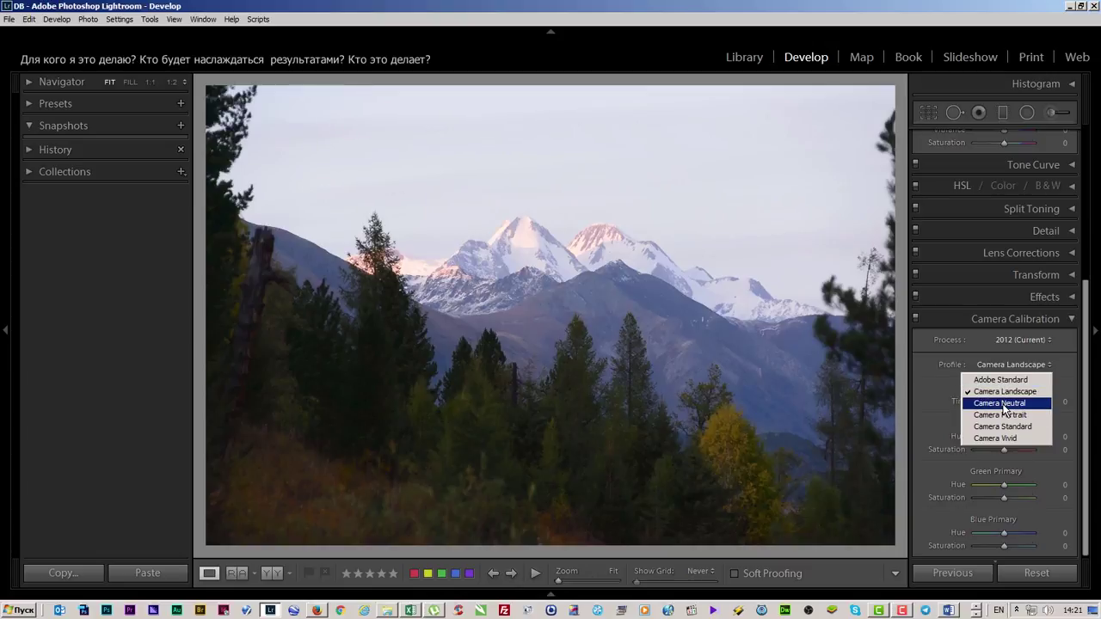
click(1002, 379)
click(1008, 361)
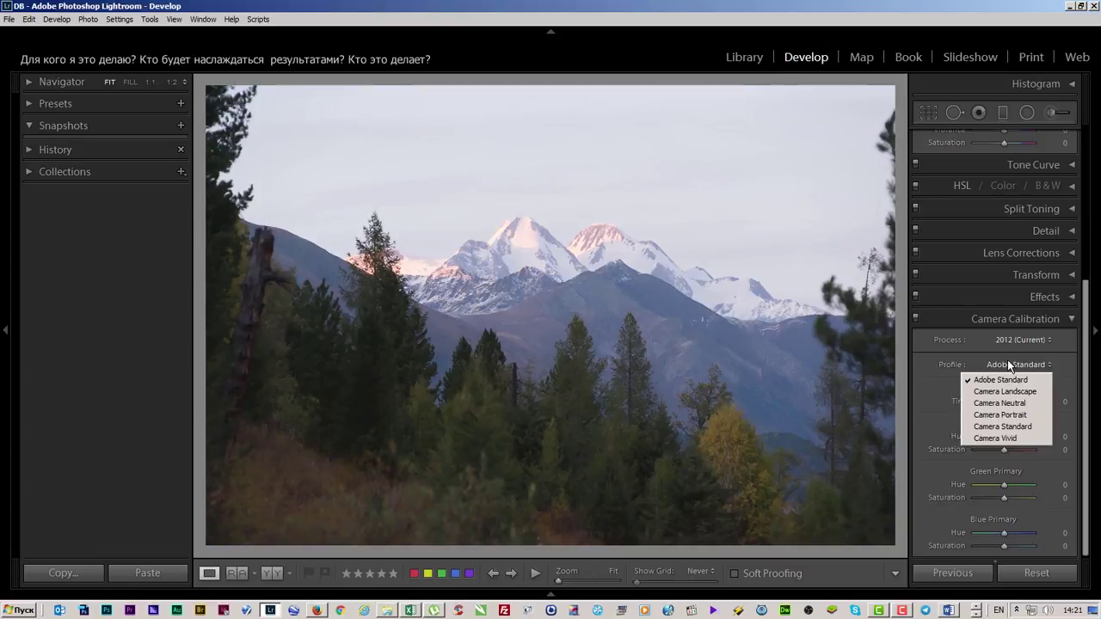
click(1002, 392)
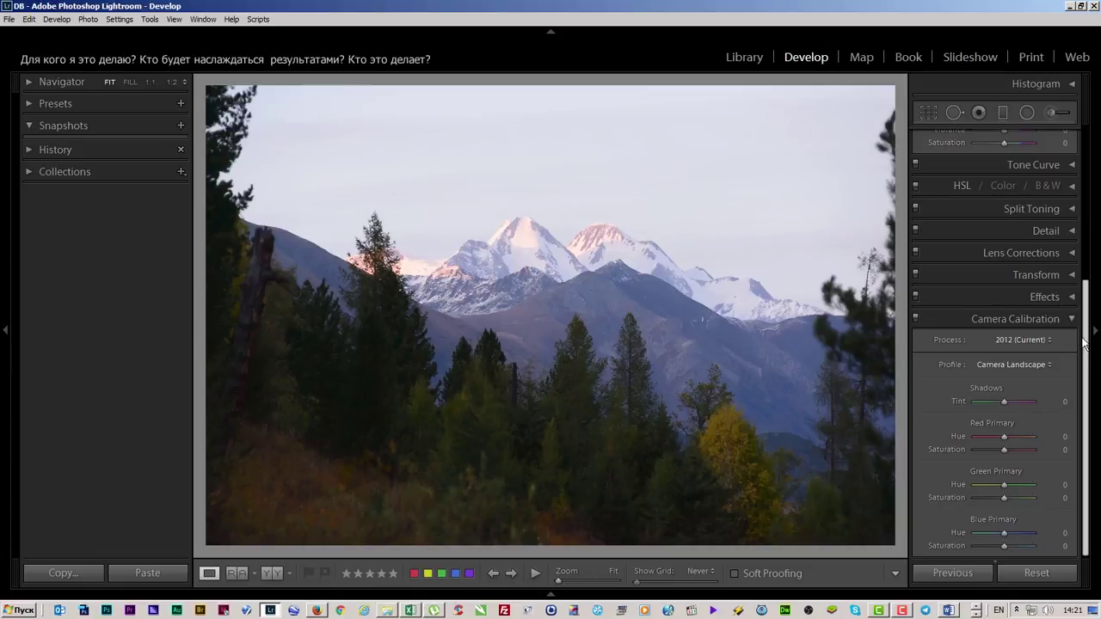
Review the camera profile list, keep Camera Landscape, and collapse Camera Calibration.
drag(1086, 337, 1082, 343)
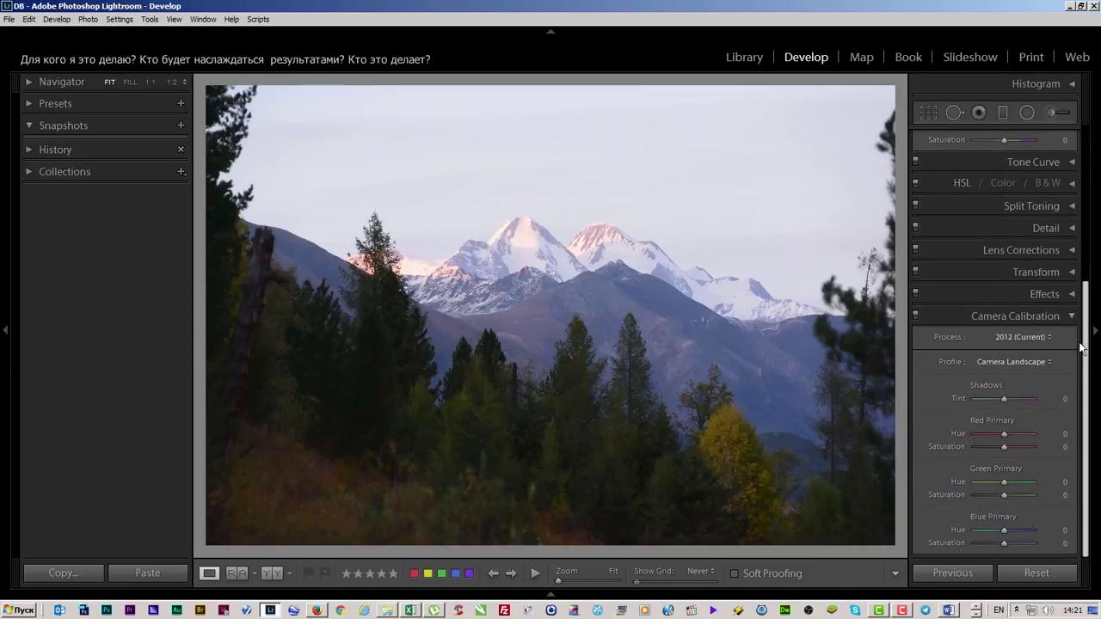
scroll(1073, 343, up, 1)
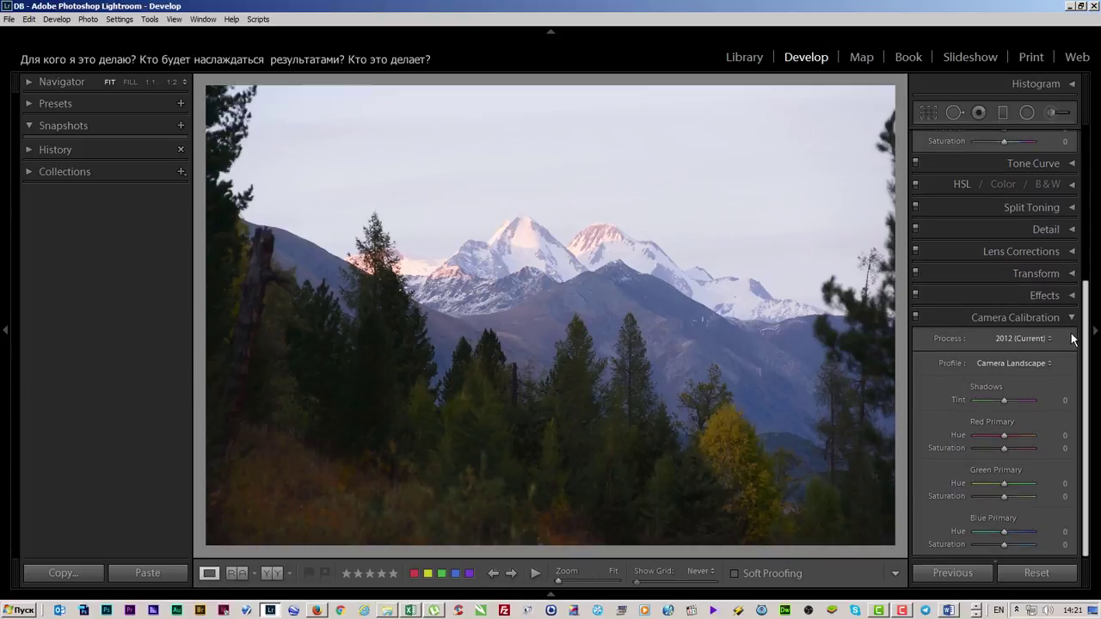
scroll(1072, 348, down, 1)
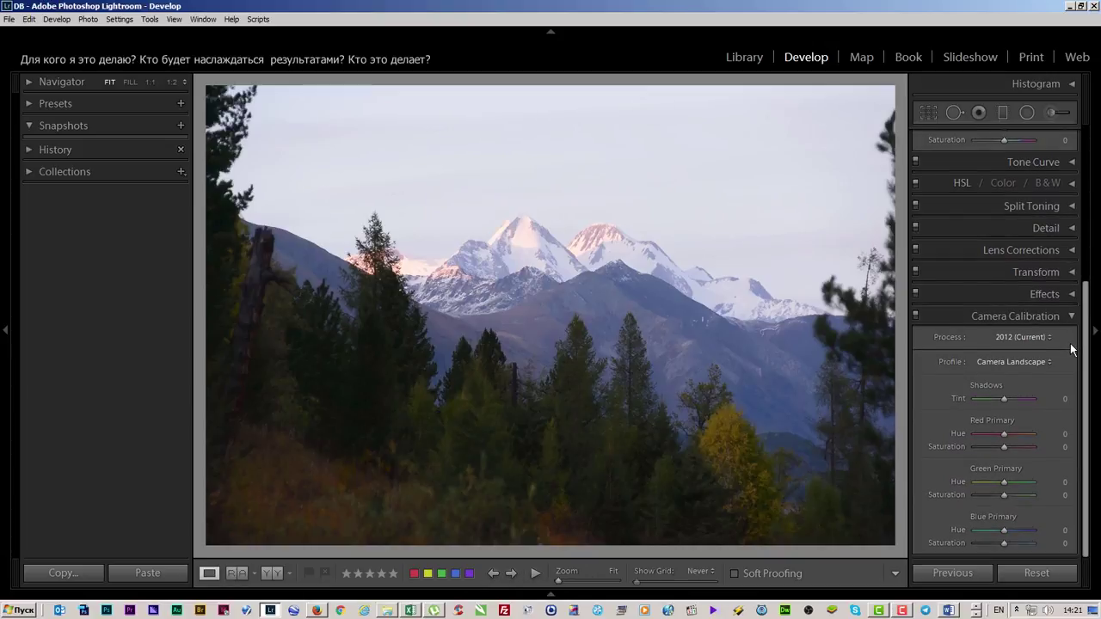
click(1016, 360)
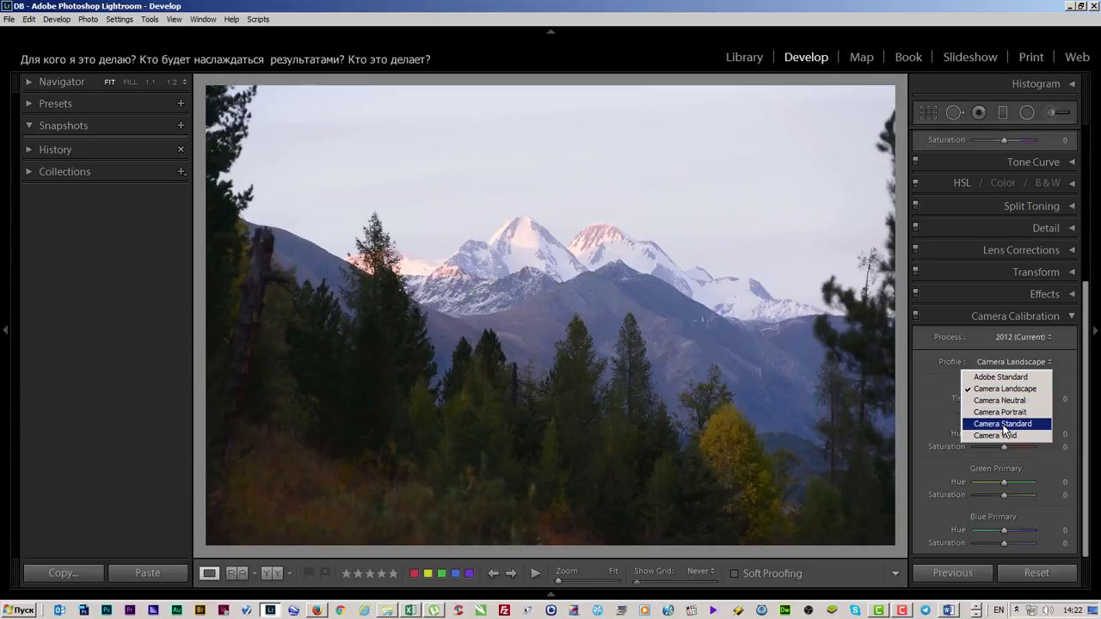
click(1042, 481)
scroll(1082, 464, up, 1)
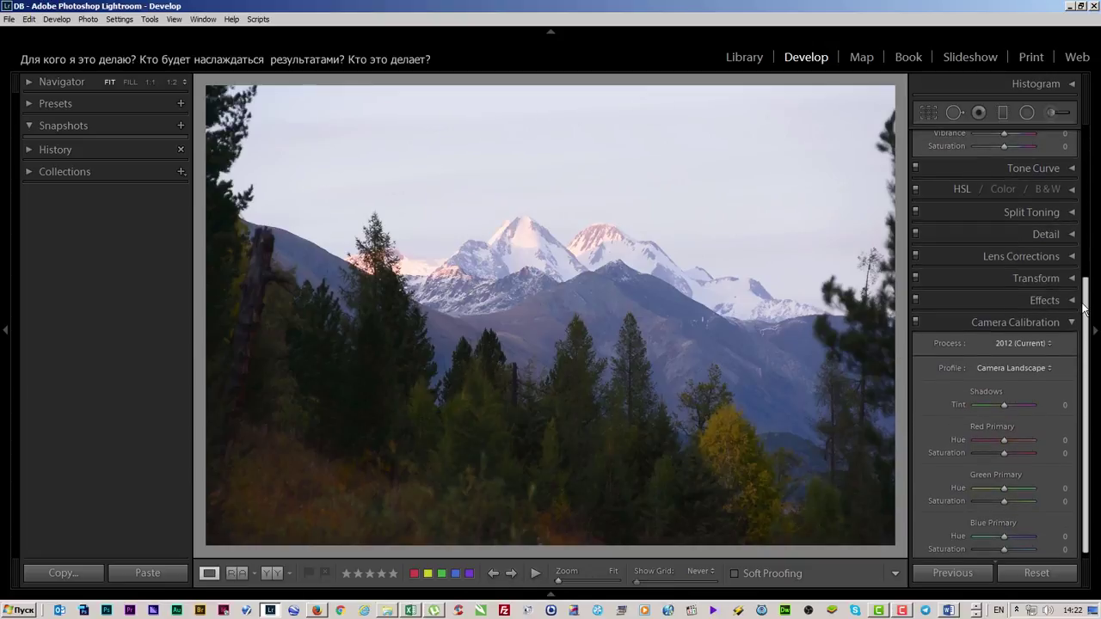
click(1015, 322)
Highlight Word outline item 3.2 in yellow and return to Lightroom.
key(alt+Tab)
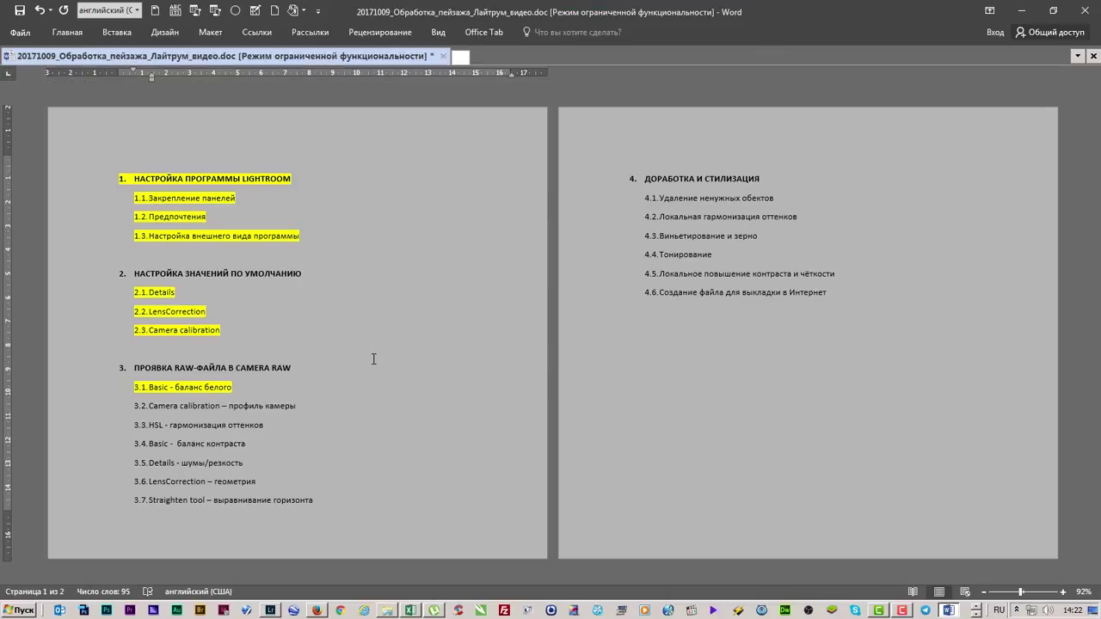
click(84, 405)
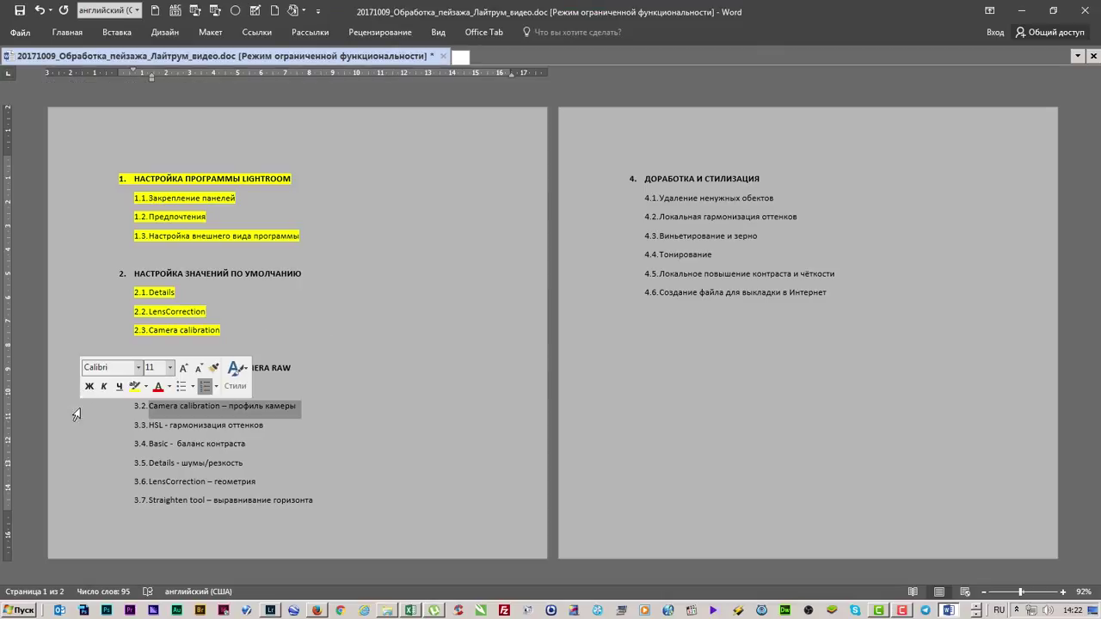
click(65, 30)
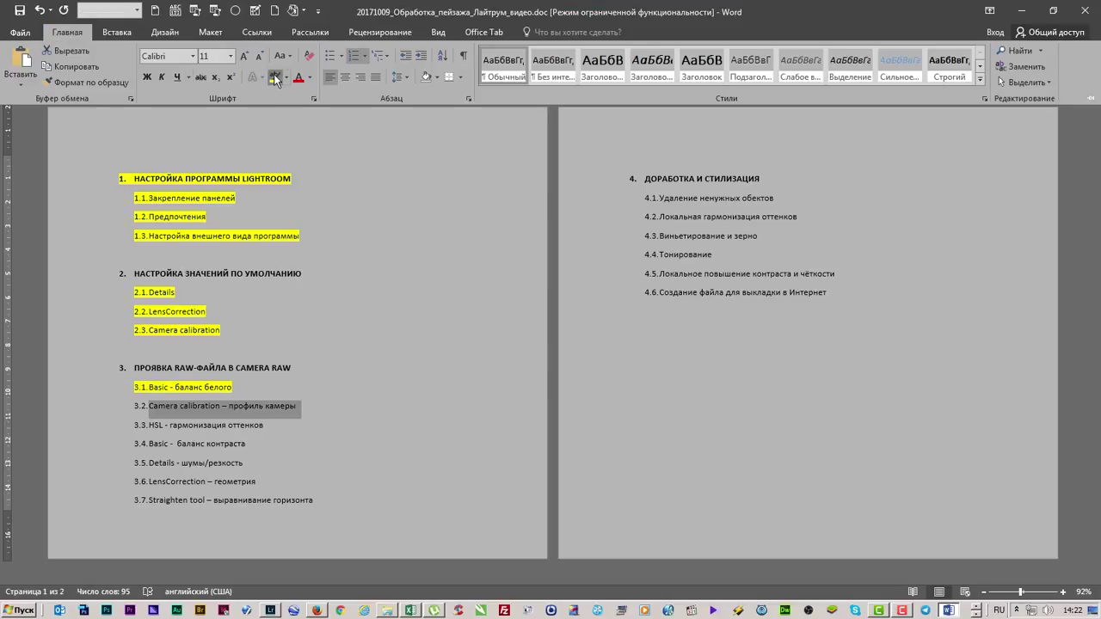
click(276, 79)
key(alt+Tab)
key(alt+Tab)
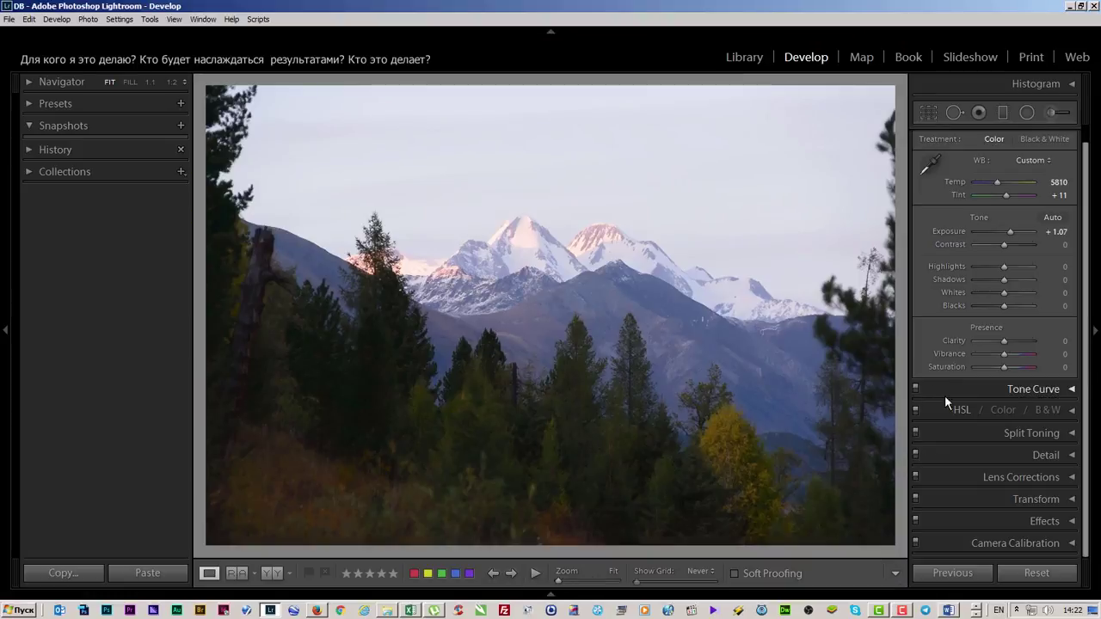
Set Red Primary saturation −43, Green Primary +48 and Blue Primary +19.
click(1071, 544)
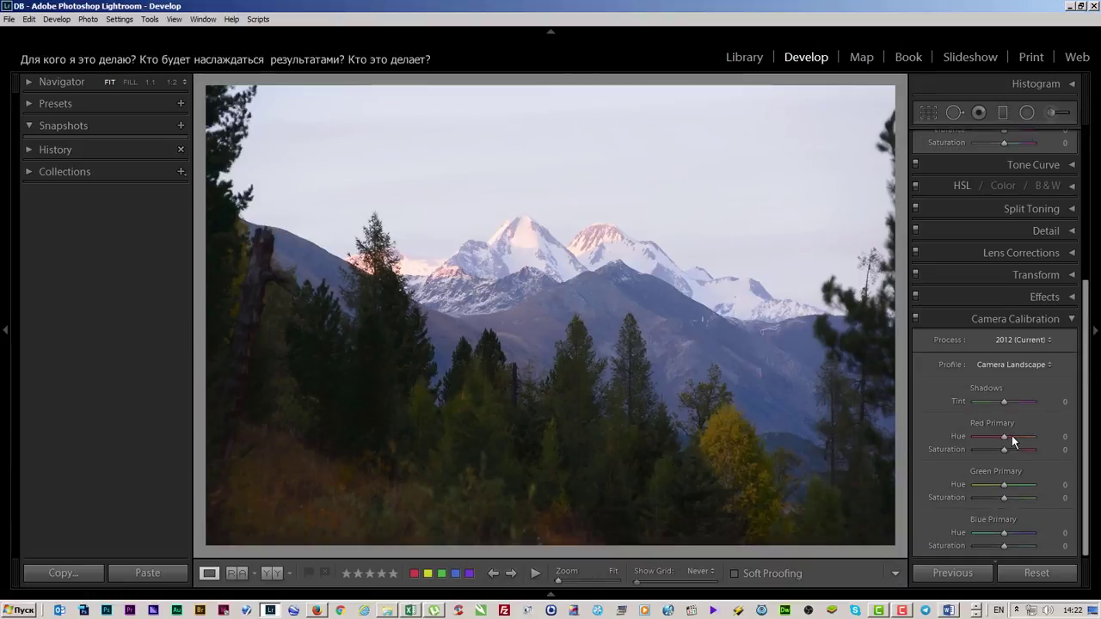
drag(1001, 452, 978, 454)
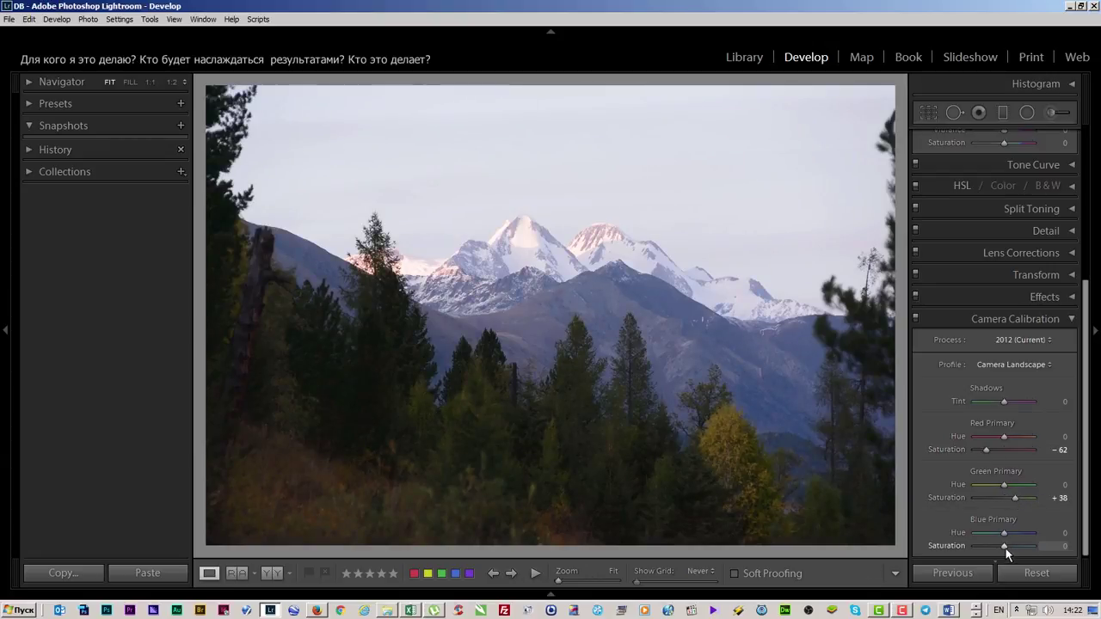
drag(1003, 545, 1014, 546)
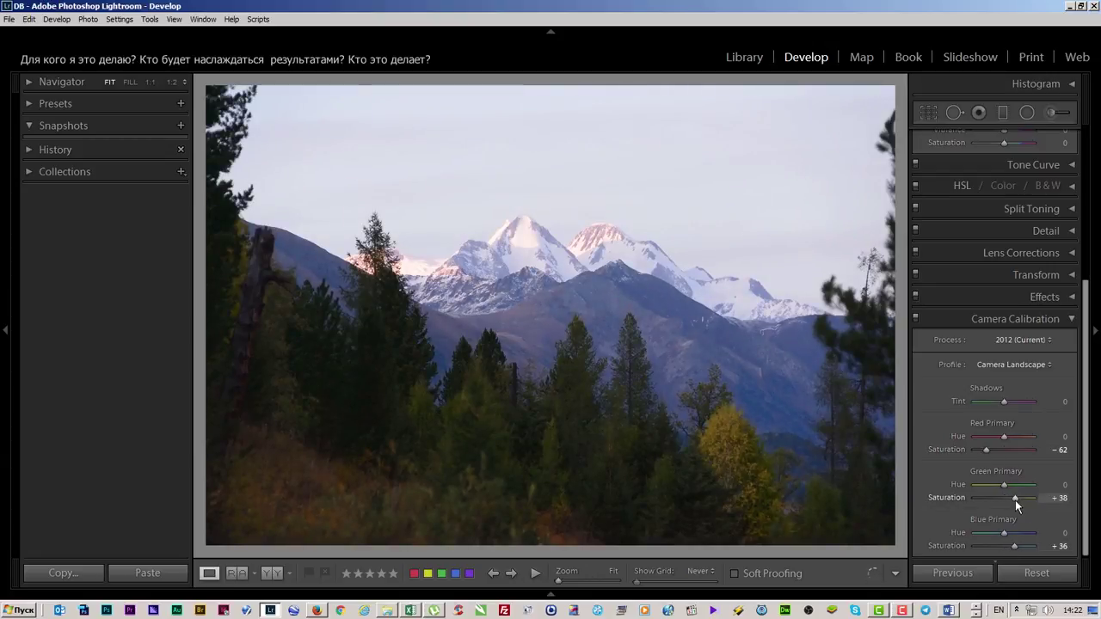
drag(1015, 498, 1011, 499)
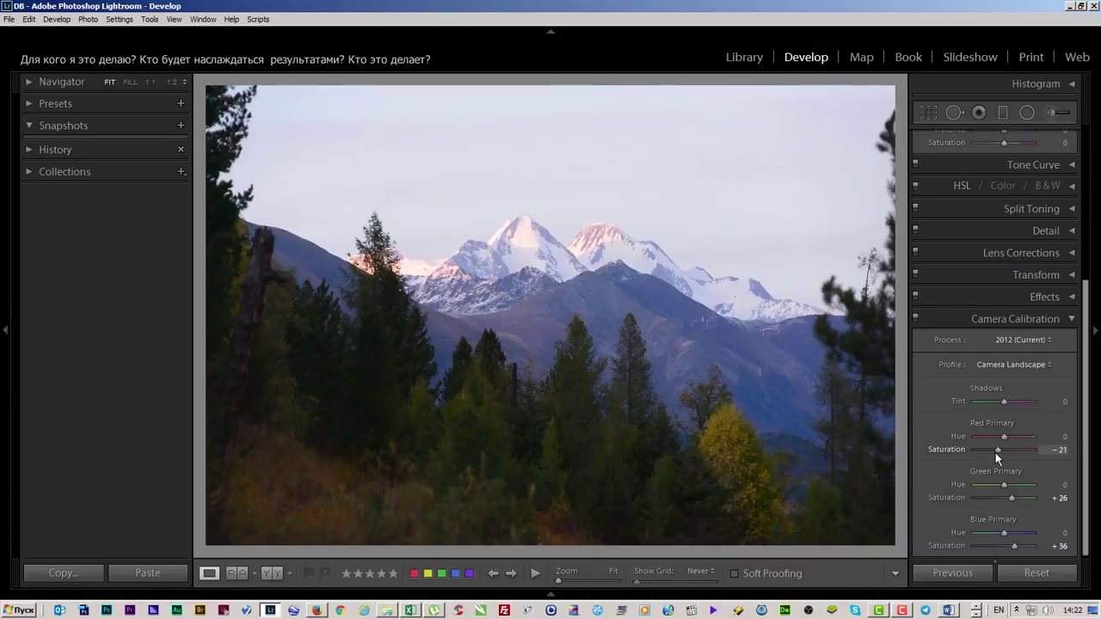
mouse_move(987, 452)
mouse_down()
mouse_move(1002, 452)
mouse_move(992, 461)
mouse_move(991, 451)
mouse_up()
mouse_move(990, 450)
mouse_down()
mouse_move(941, 449)
mouse_move(991, 450)
mouse_up()
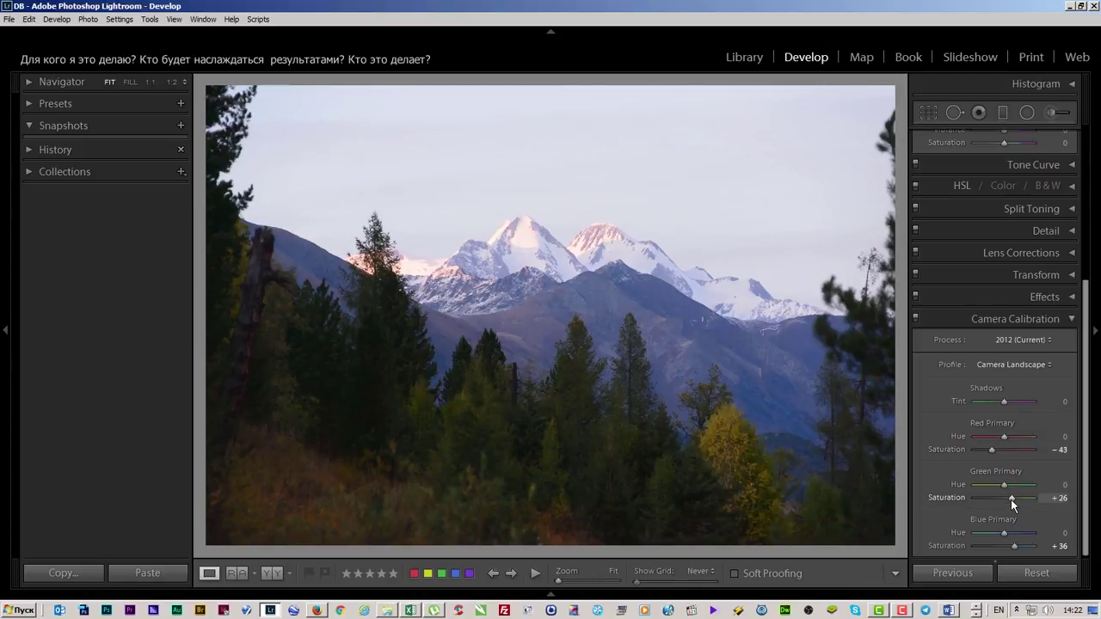
drag(1011, 499, 1009, 498)
drag(1016, 497, 1018, 499)
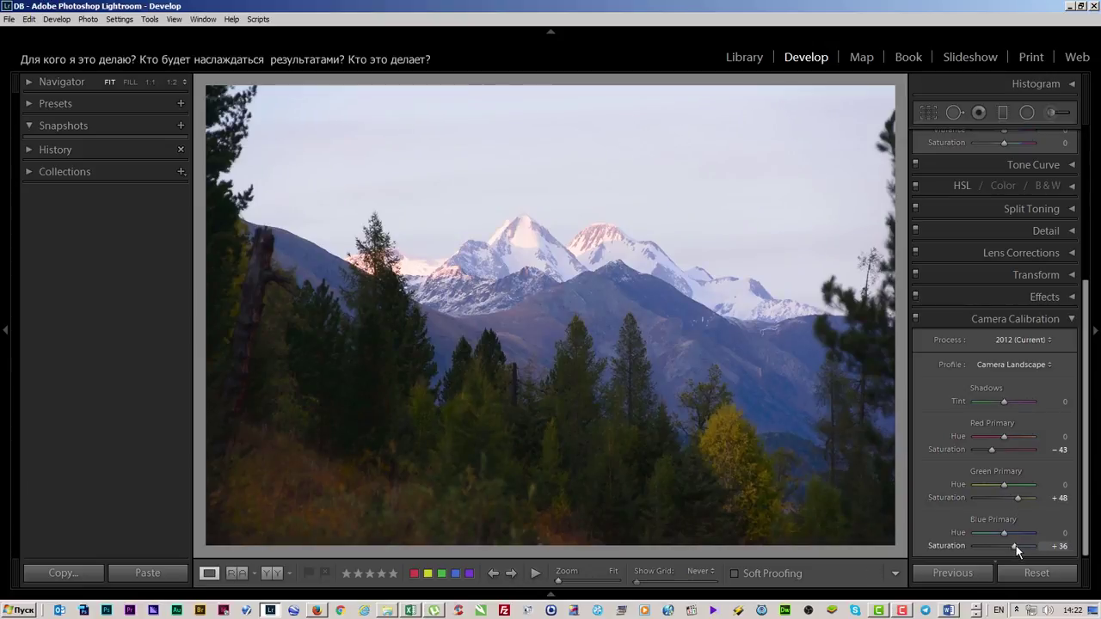
drag(1015, 545, 1010, 547)
drag(1009, 549, 1011, 549)
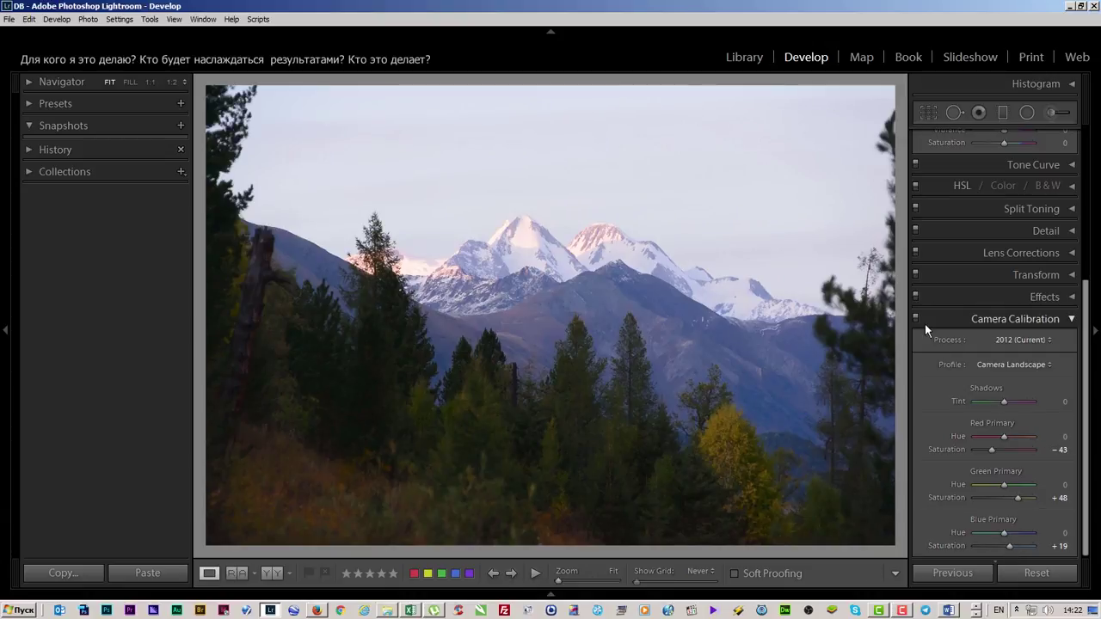
Toggle Camera Calibration off and on to compare before and after, leaving it on.
click(916, 319)
click(916, 319)
click(916, 319)
click(916, 319)
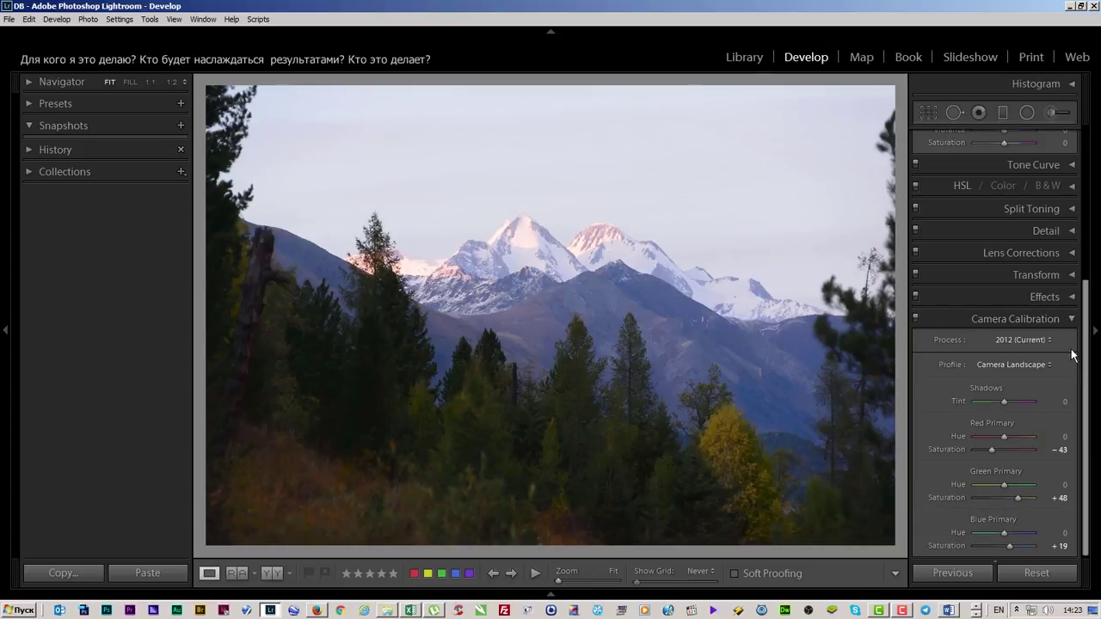
Collapse Camera Calibration, glance at the Word outline, and drop Contrast to −100.
key(ctrl+8)
key(alt+Tab)
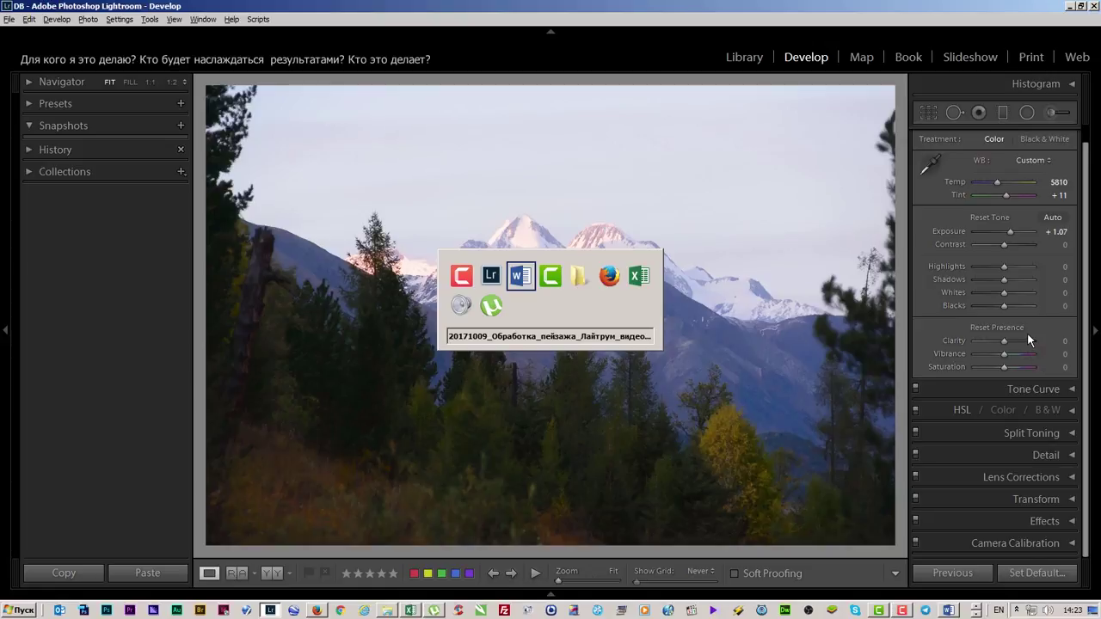
key(alt+Tab)
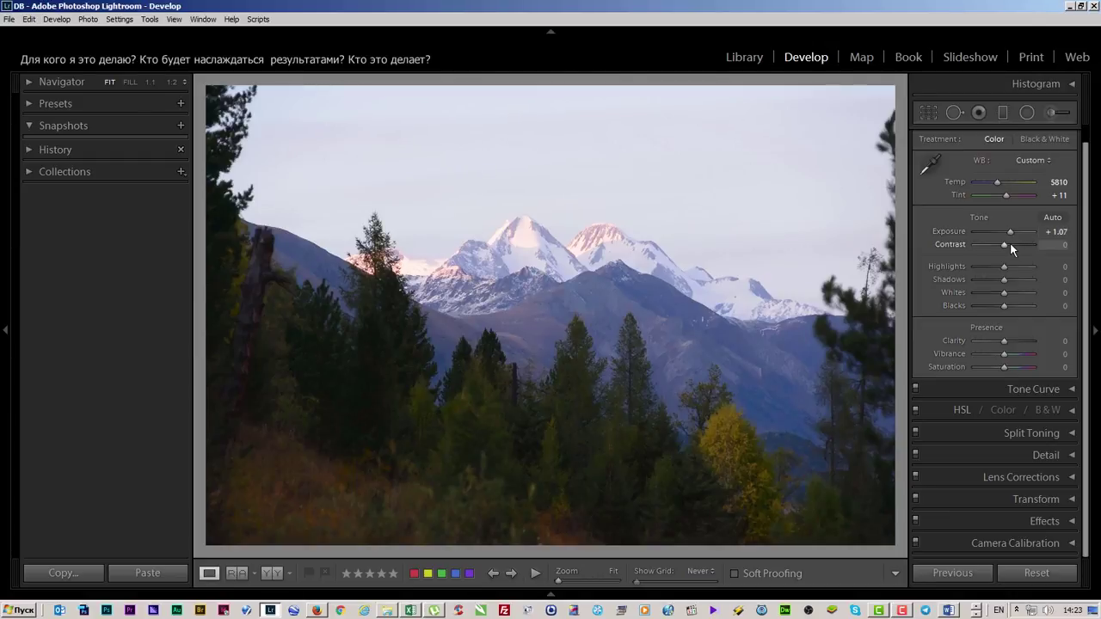
scroll(1075, 190, up, 1)
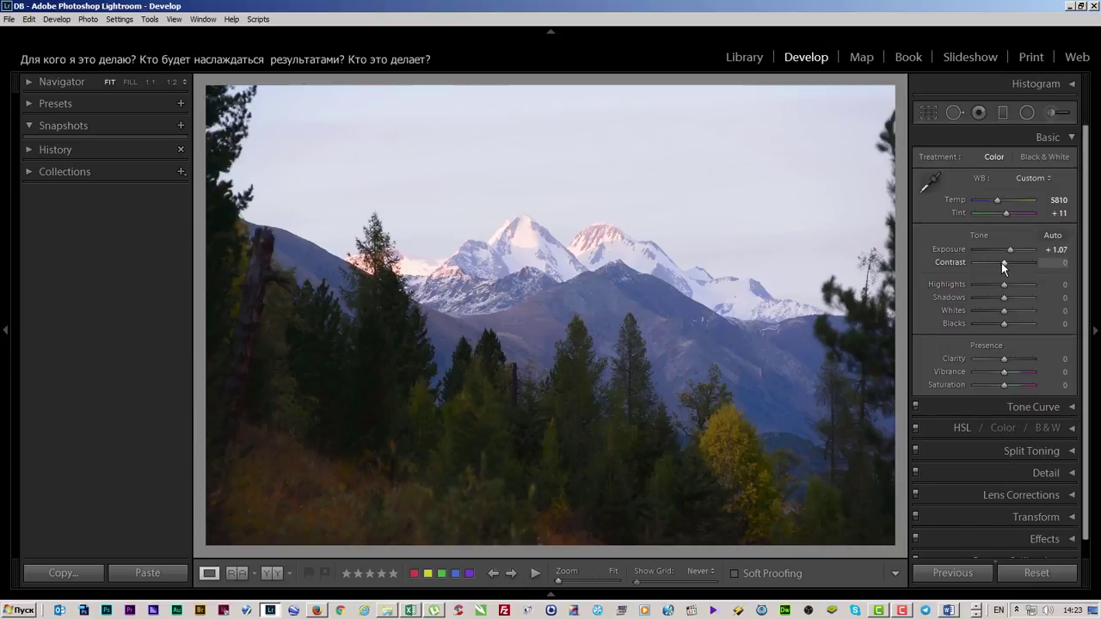
drag(1001, 263, 903, 254)
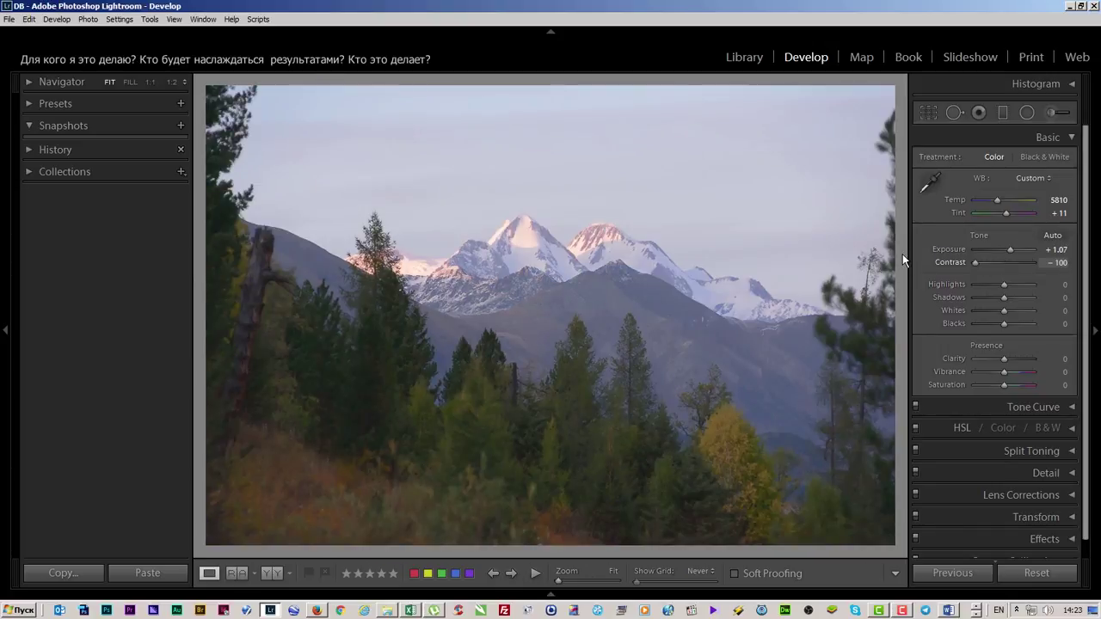
Soften the Tone Curve by slightly raising its black point and lowering its white point.
click(1069, 406)
drag(940, 500, 939, 498)
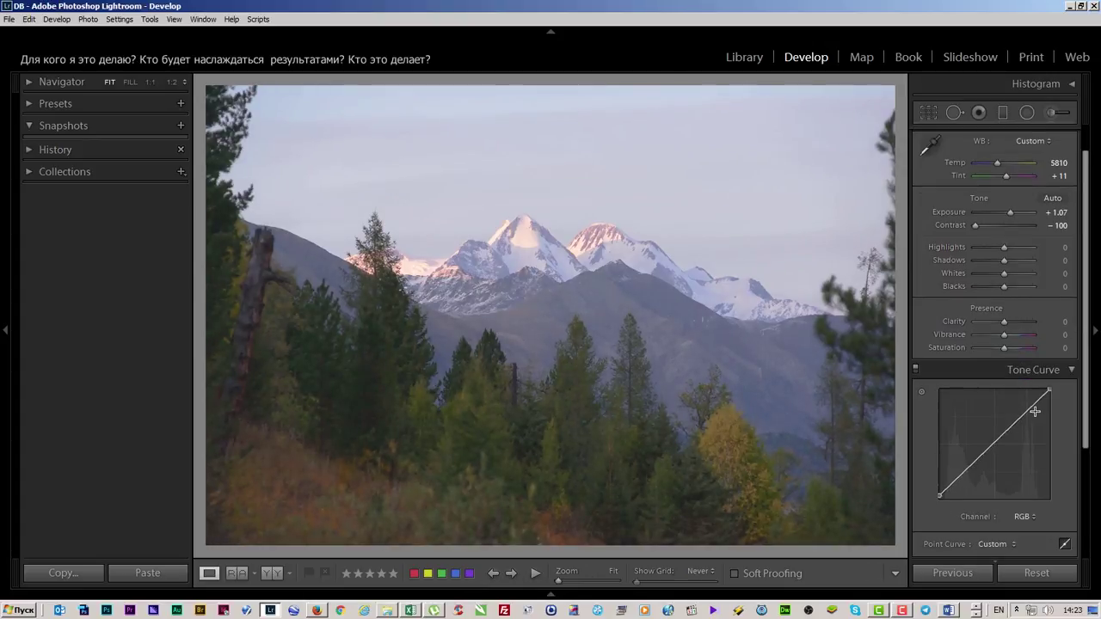
drag(1050, 390, 1052, 393)
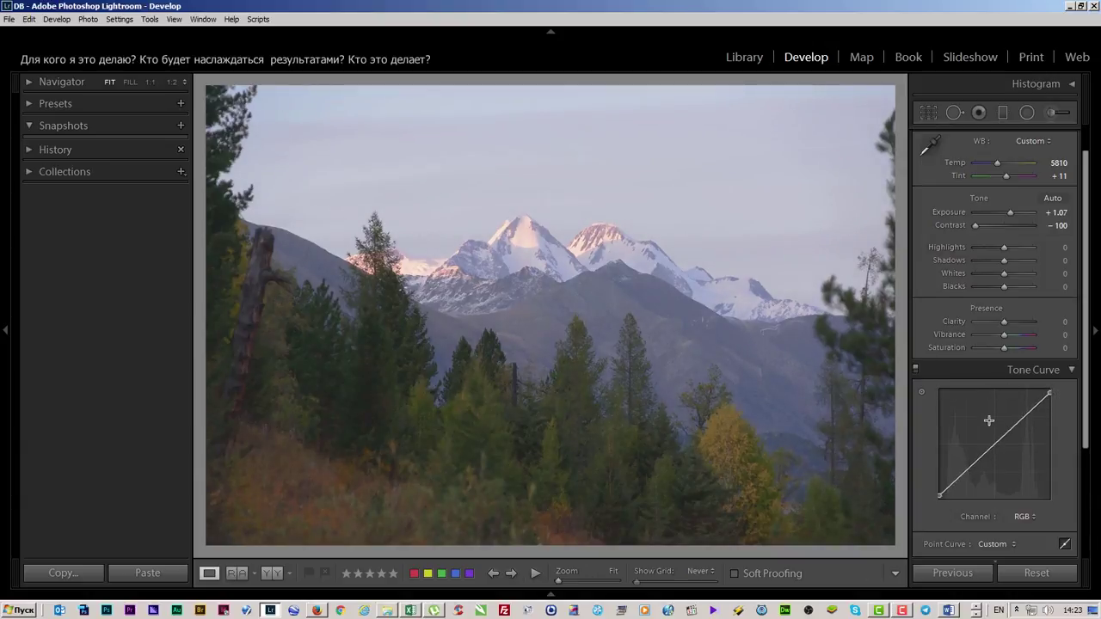
scroll(991, 418, down, 2)
scroll(993, 410, down, 1)
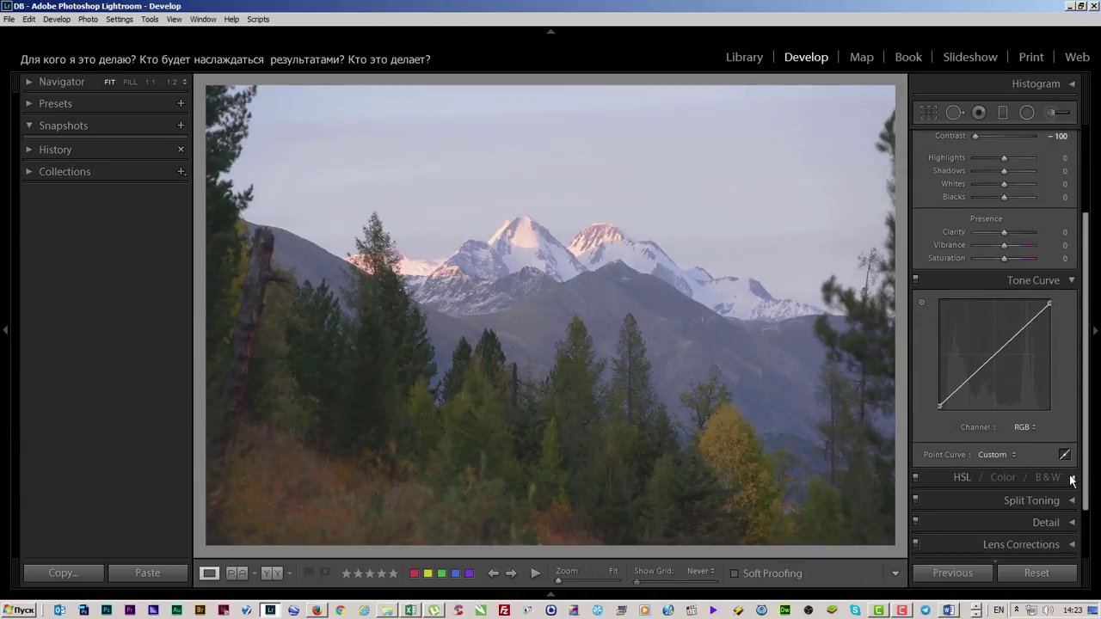
Expand HSL, compare the Hue, Saturation and Luminance views, and shift Green hue to +29.
click(1070, 471)
scroll(987, 378, down, 2)
click(929, 352)
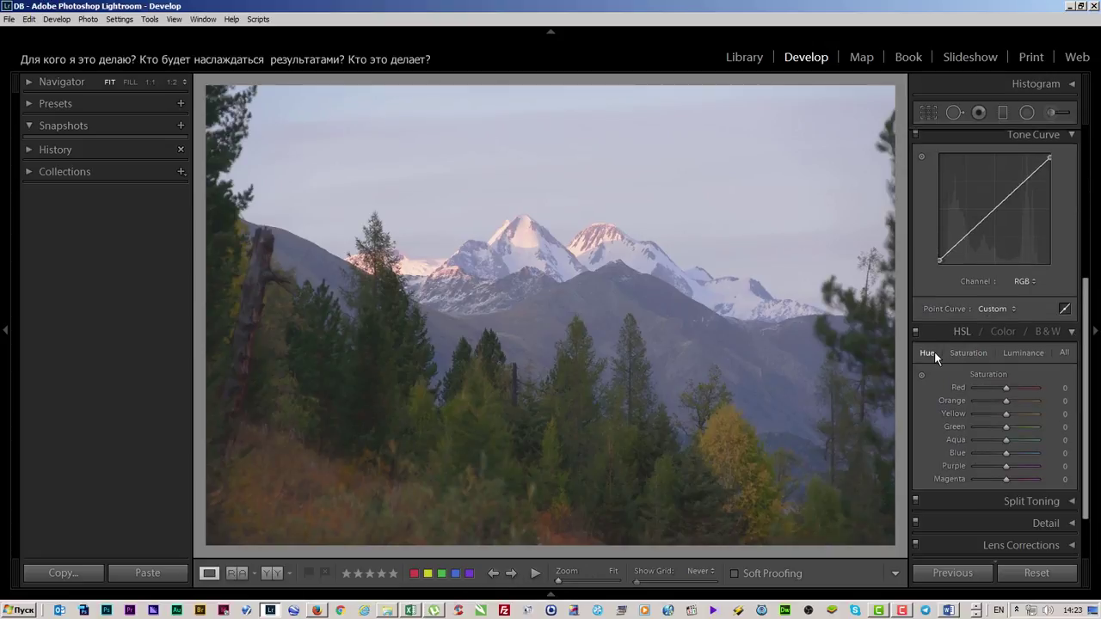
click(968, 351)
click(1022, 353)
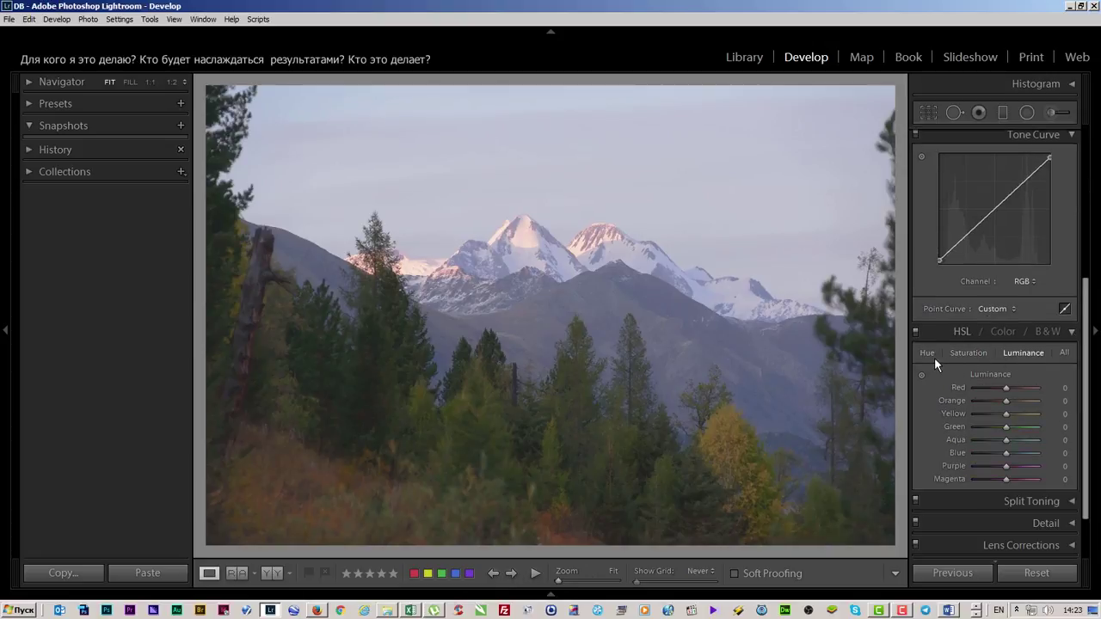
click(925, 354)
click(968, 353)
click(1020, 353)
click(963, 350)
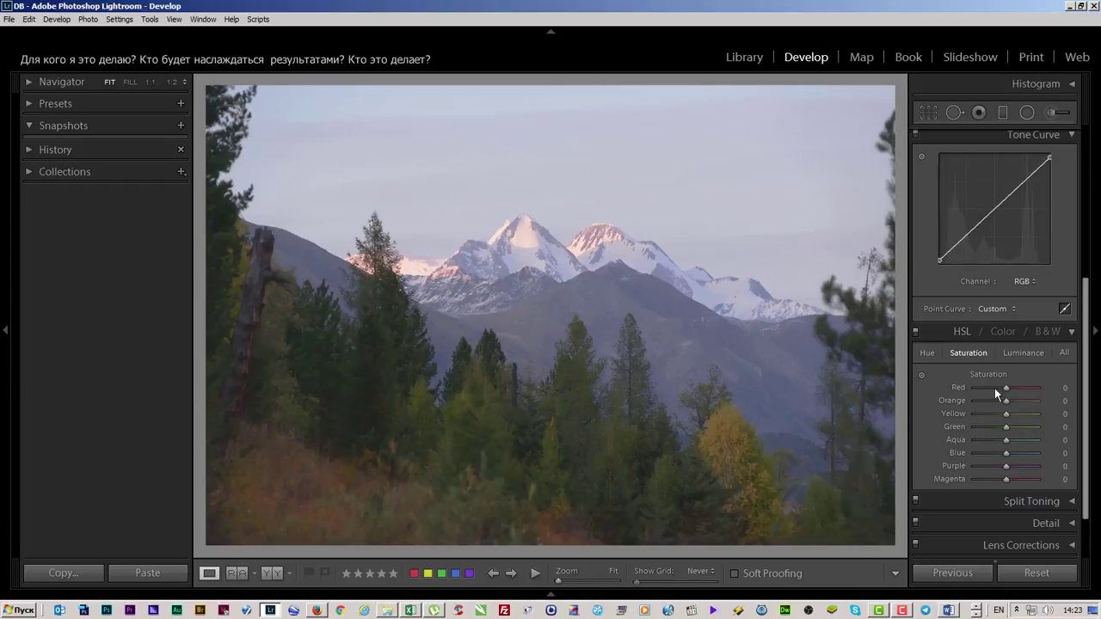
click(927, 354)
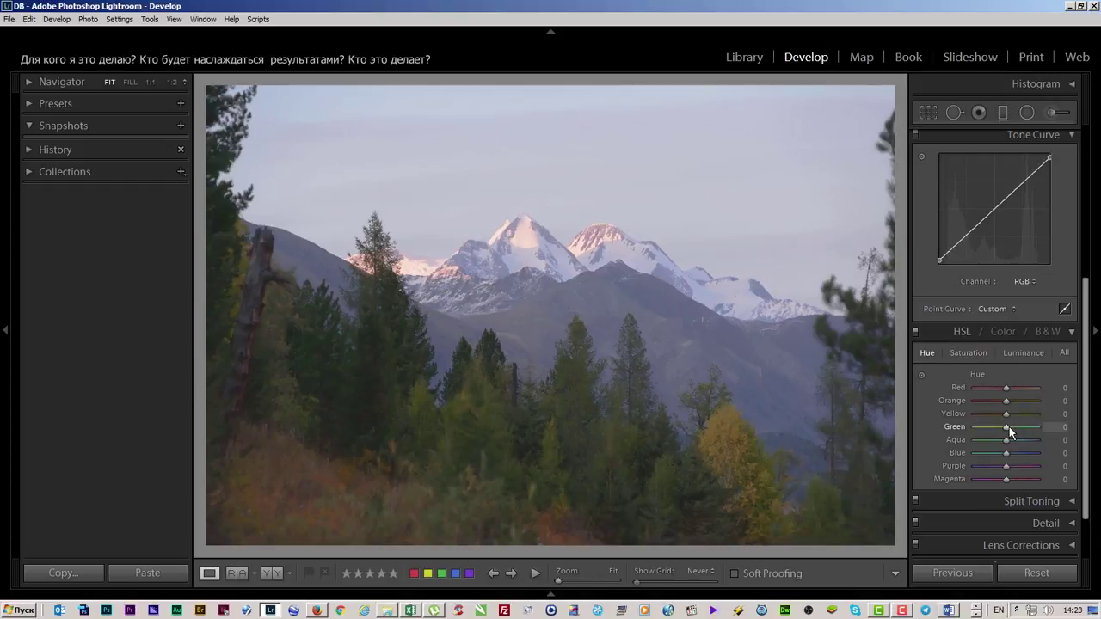
drag(1009, 425, 1023, 427)
Drag on the photo with the targeted adjustment tool to set Orange hue −19 and Yellow −12.
click(921, 375)
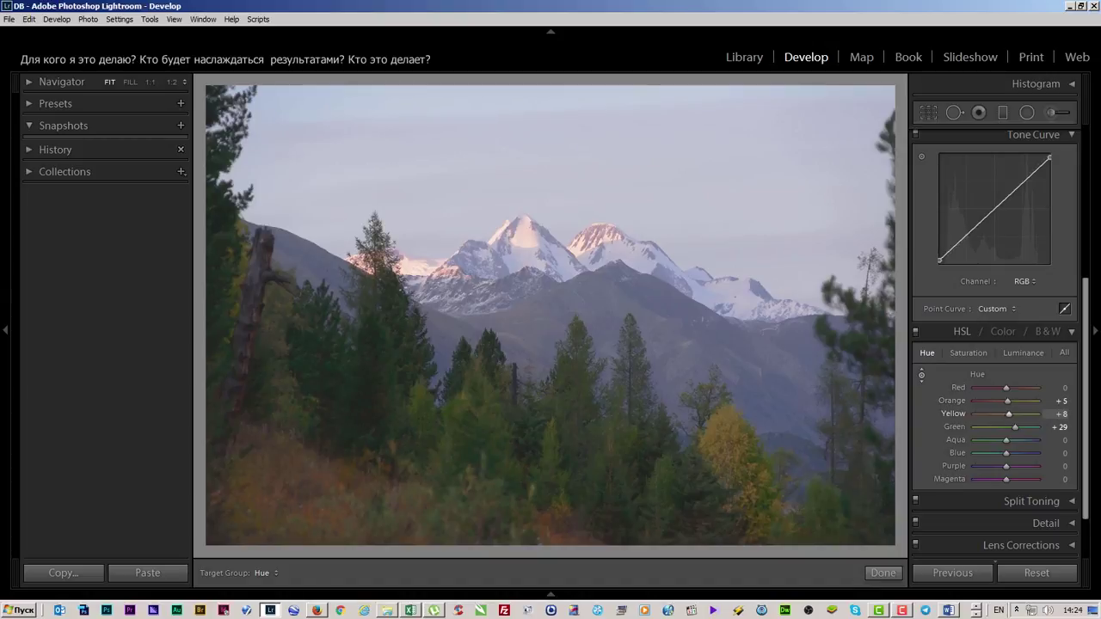
drag(726, 430, 727, 482)
key(ctrl+z)
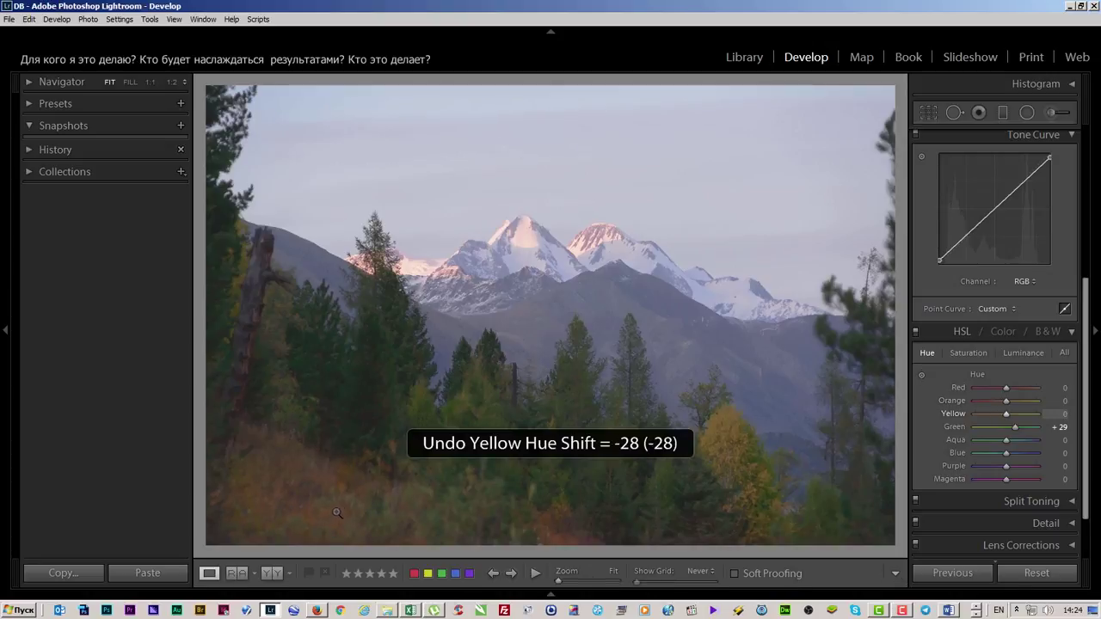
key(ctrl+alt+shift+h)
mouse_move(324, 500)
mouse_down()
mouse_move(324, 464)
mouse_move(324, 520)
mouse_up()
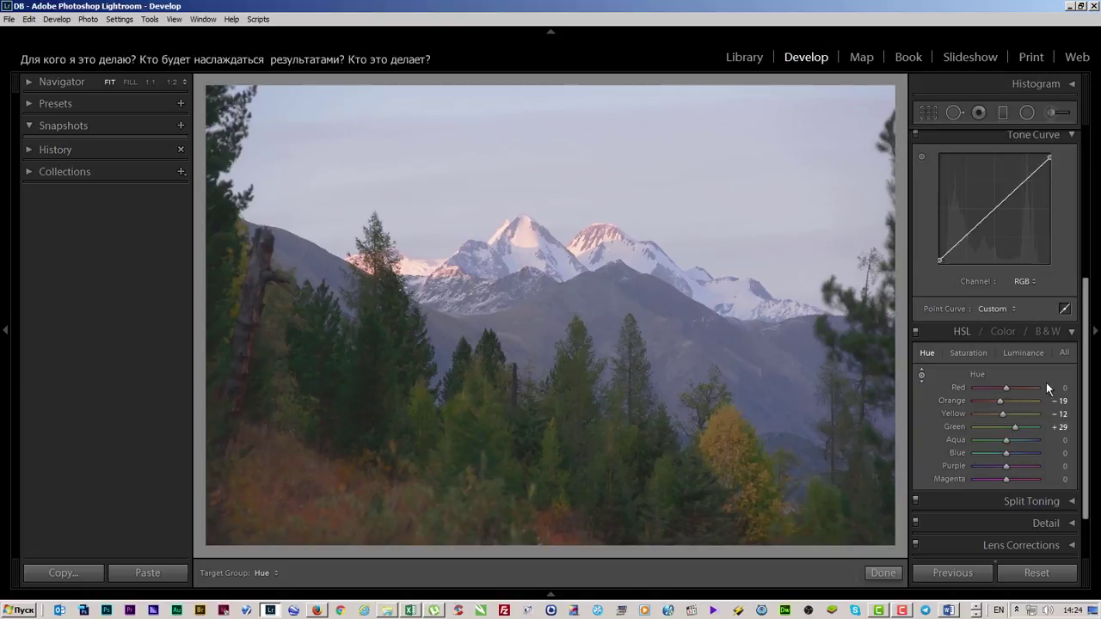
Desaturate foreground oranges and yellows (Orange −21, Yellow −18), then darken reds and brighten oranges in Luminance.
click(964, 351)
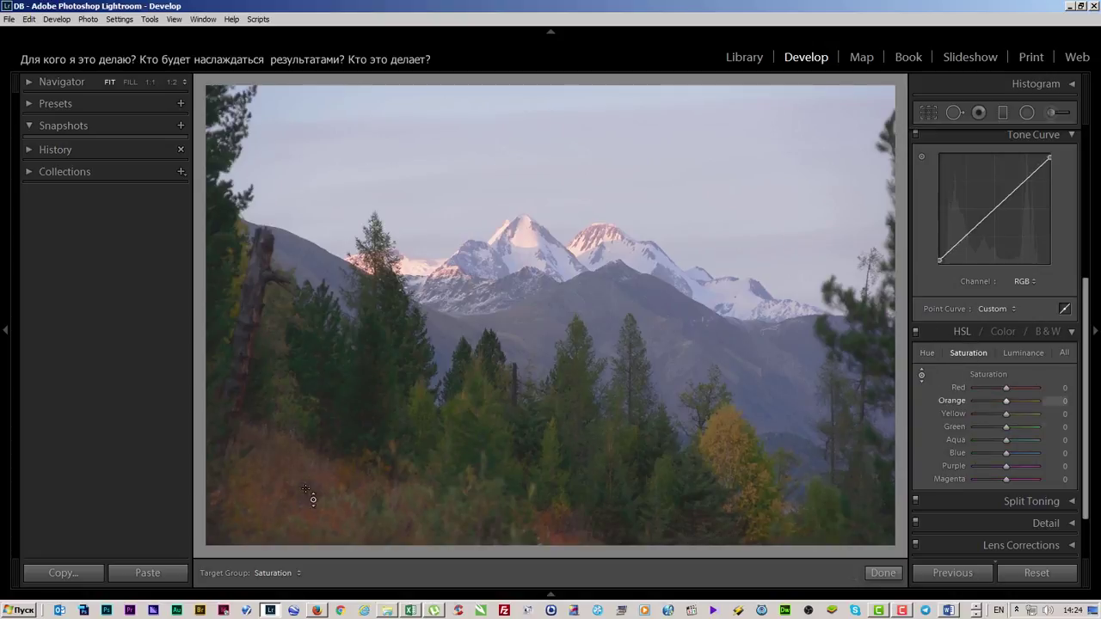
mouse_move(326, 524)
mouse_down()
mouse_move(326, 559)
mouse_move(326, 550)
mouse_up()
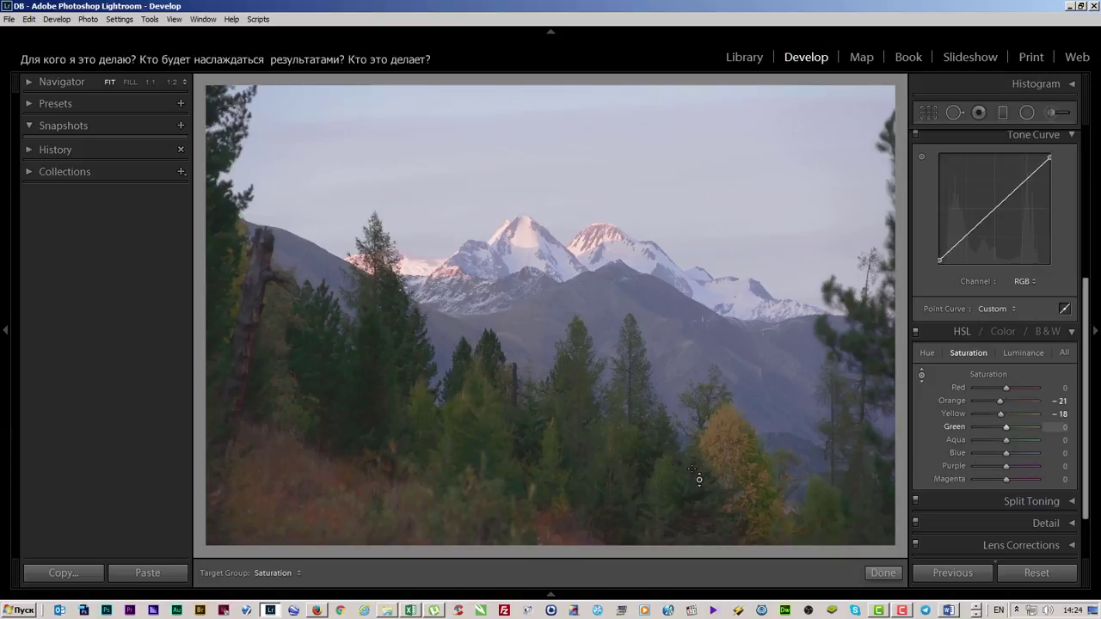
click(928, 352)
click(1024, 352)
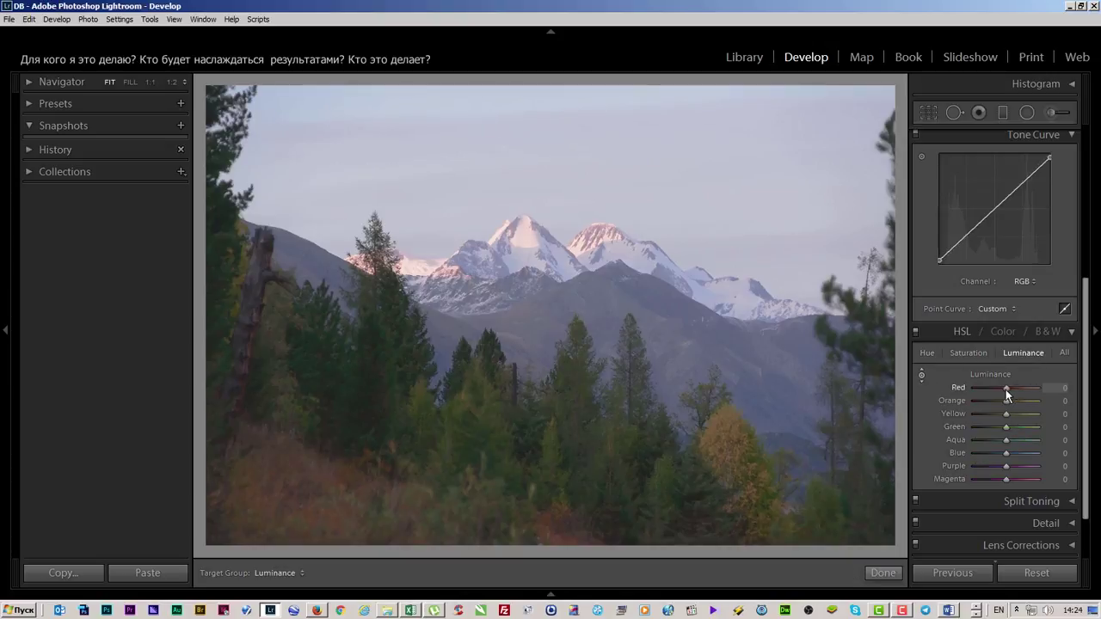
mouse_move(1007, 388)
mouse_down()
mouse_move(984, 393)
mouse_move(996, 394)
mouse_up()
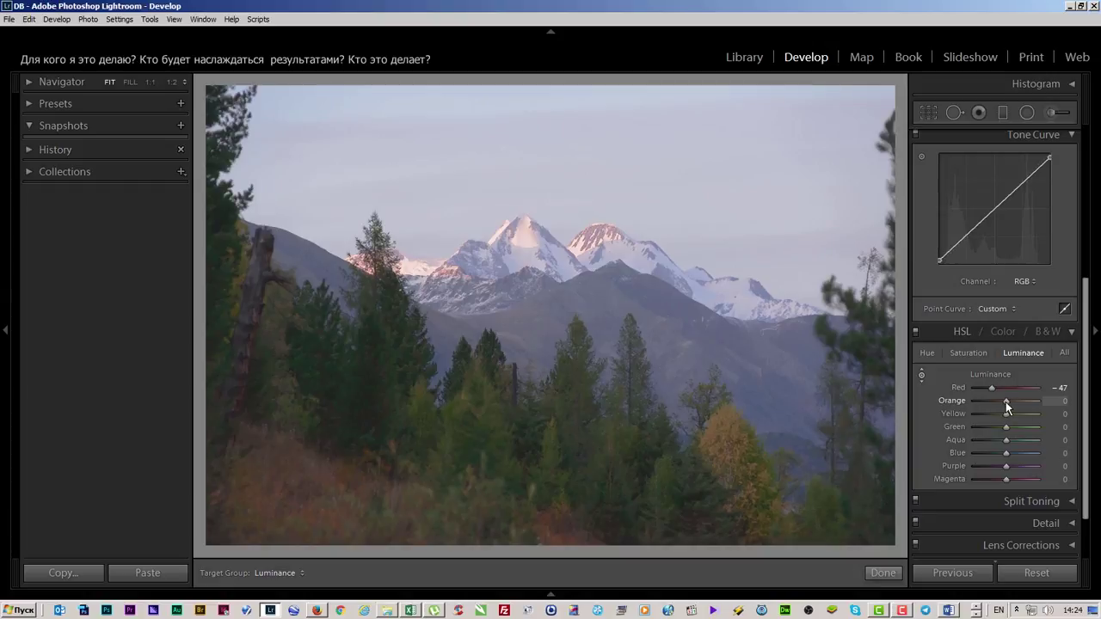
drag(1005, 402, 1018, 403)
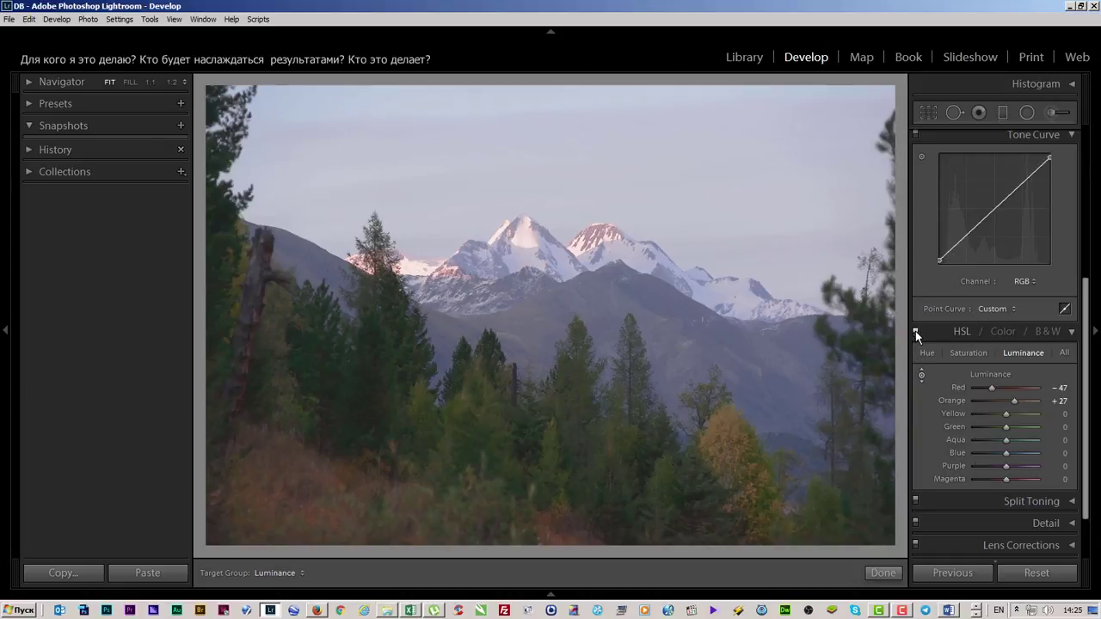
Toggle the HSL adjustments off and on to compare the colour changes.
click(915, 332)
click(916, 332)
click(915, 332)
click(915, 332)
click(921, 373)
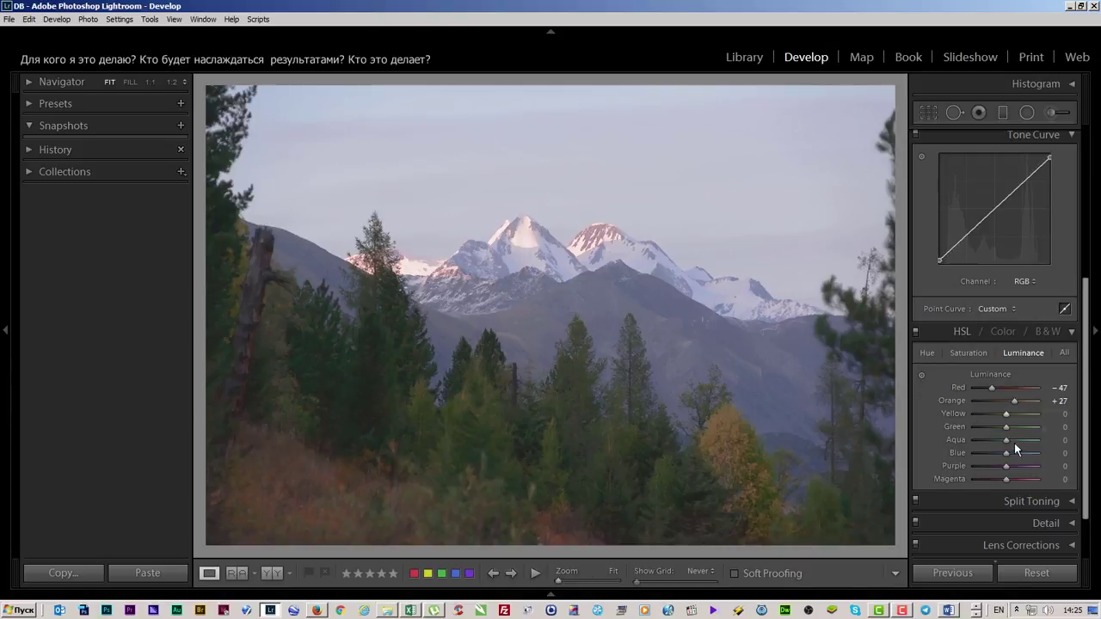
Drag on the mountains in Saturation to set Blue +22 and Purple −16.
click(951, 352)
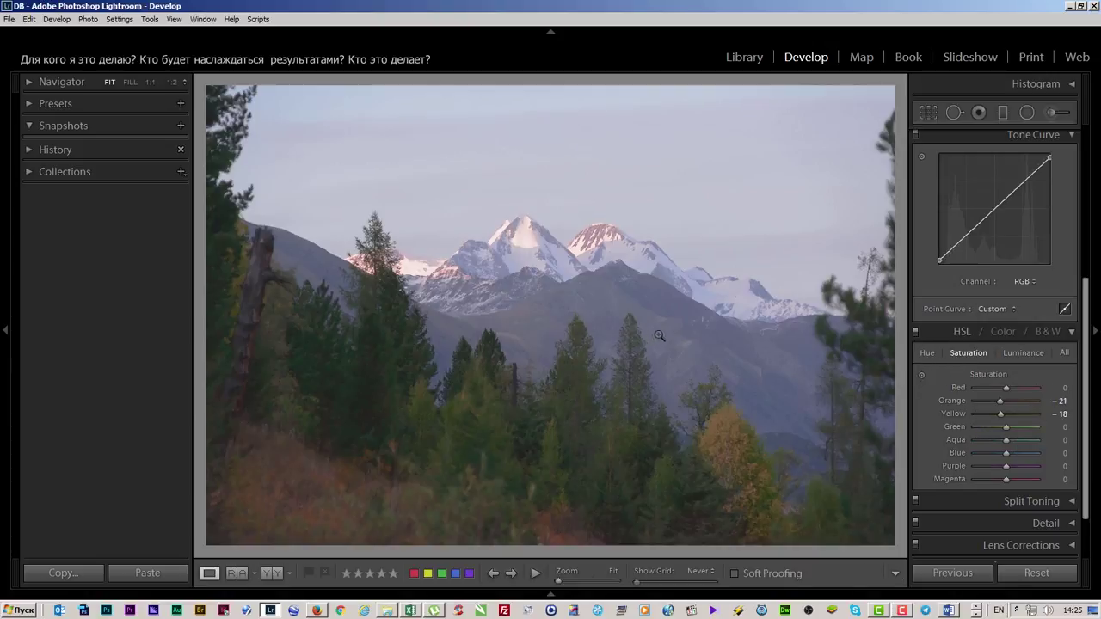
click(921, 374)
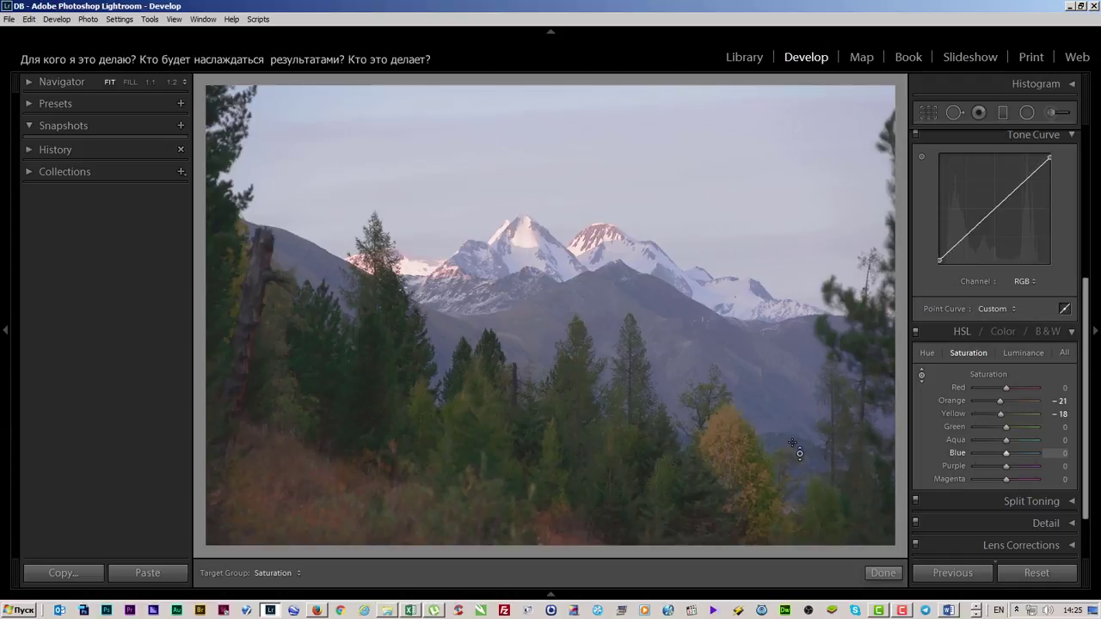
drag(817, 451, 817, 417)
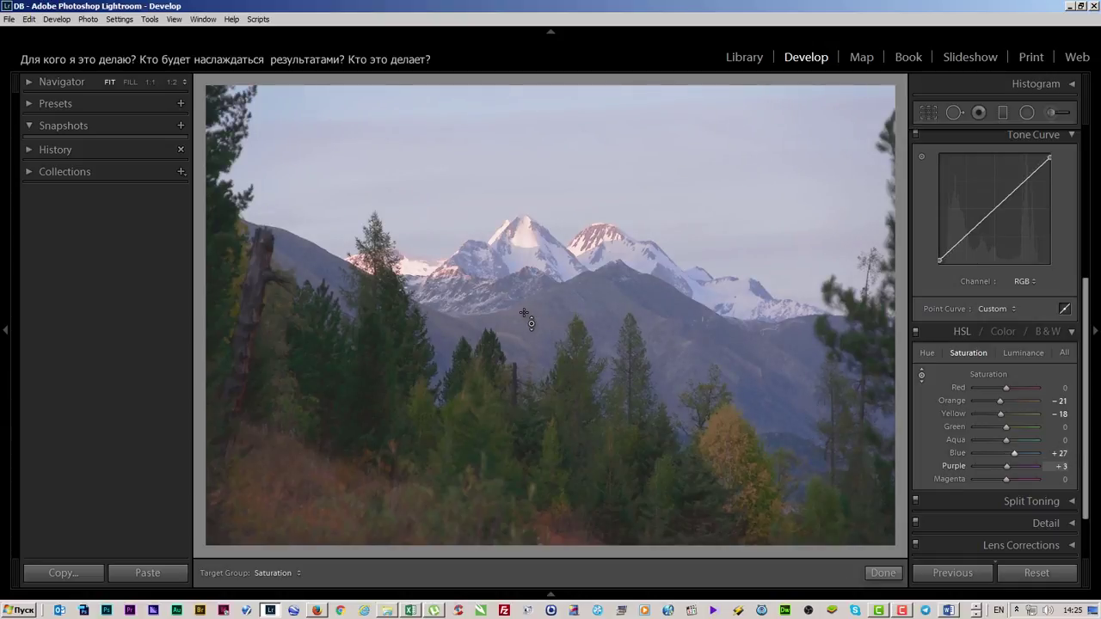
drag(817, 430, 817, 441)
drag(677, 353, 678, 339)
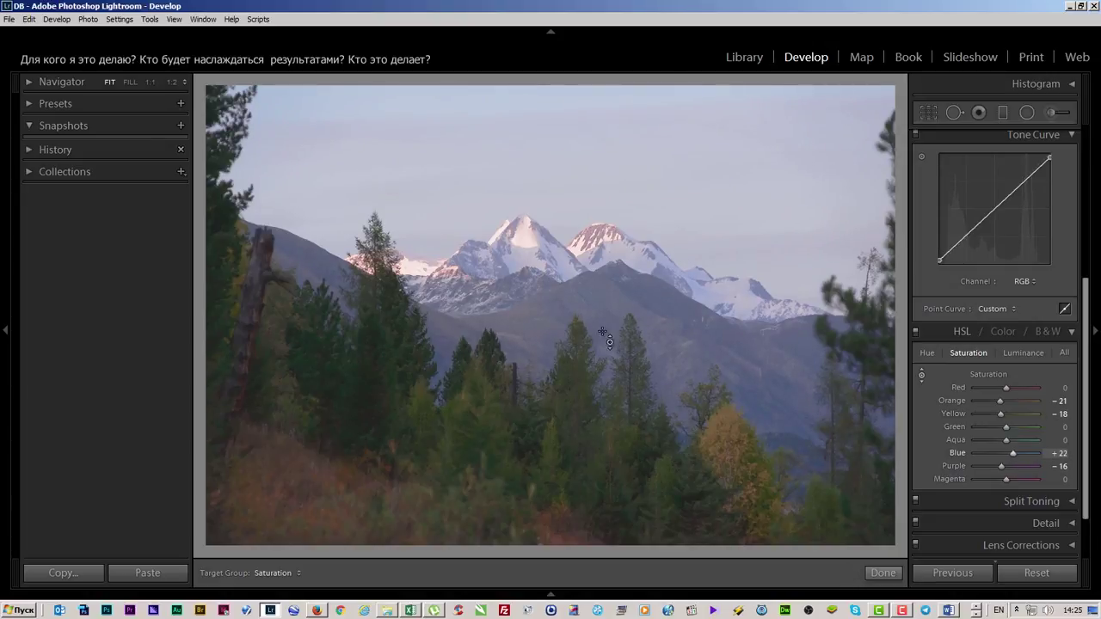
drag(606, 339, 676, 342)
Toggle HSL and Camera Calibration off and on to compare the result.
click(916, 334)
click(915, 333)
scroll(986, 441, down, 2)
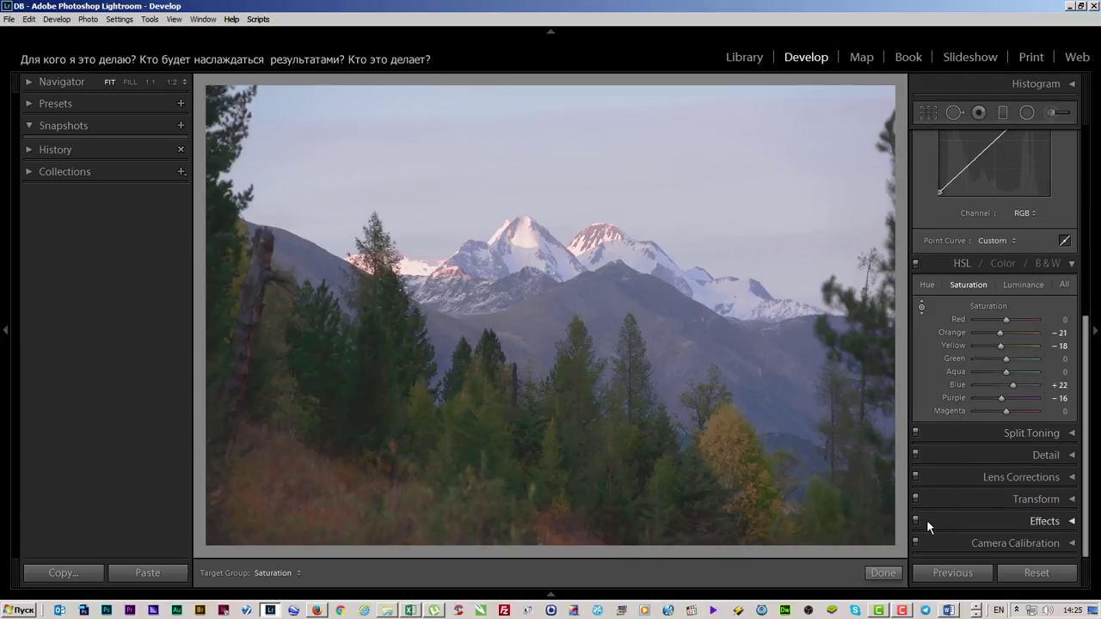
click(914, 542)
click(913, 540)
scroll(963, 438, up, 2)
scroll(999, 432, up, 3)
scroll(999, 432, up, 1)
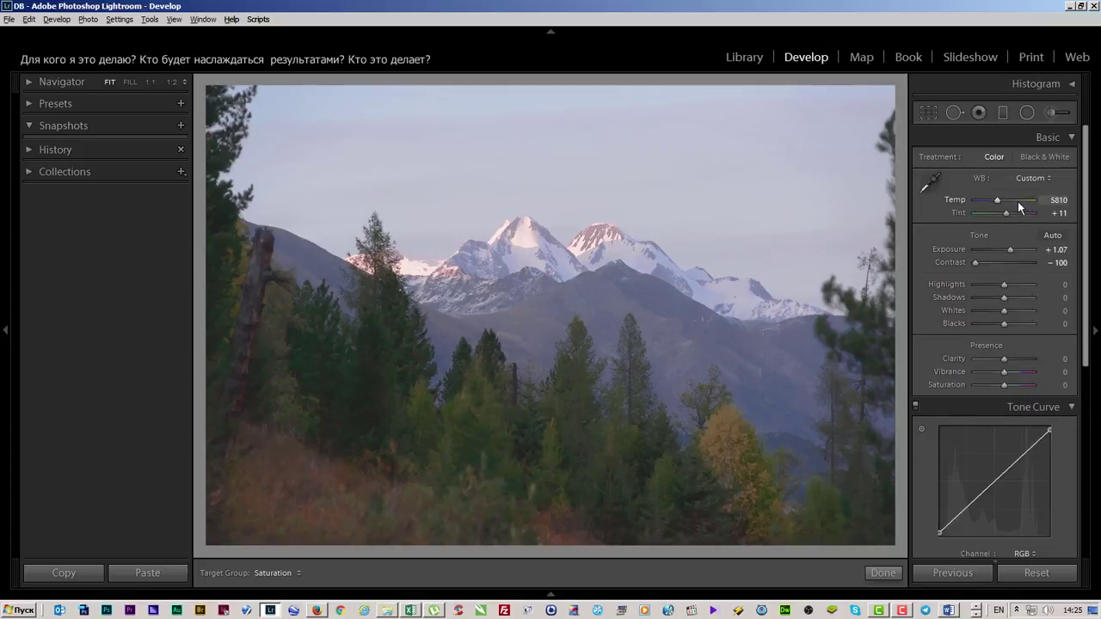
key(alt+Tab)
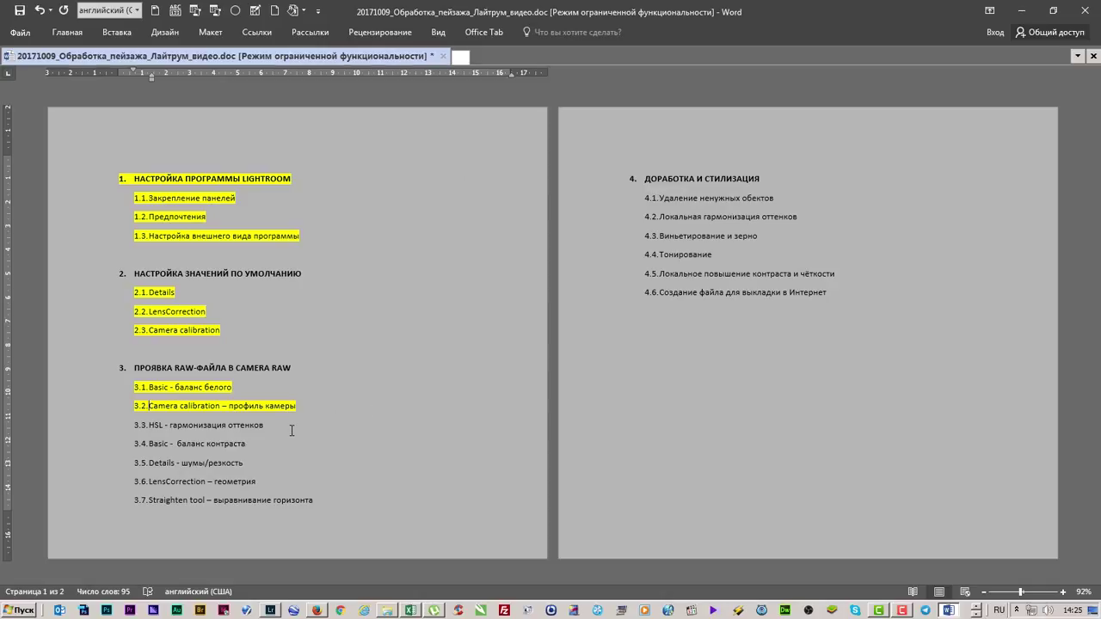
Highlight outline item 3.3 "HSL - гармонизация оттенков" in yellow and return to Lightroom.
drag(292, 430, 132, 426)
click(75, 34)
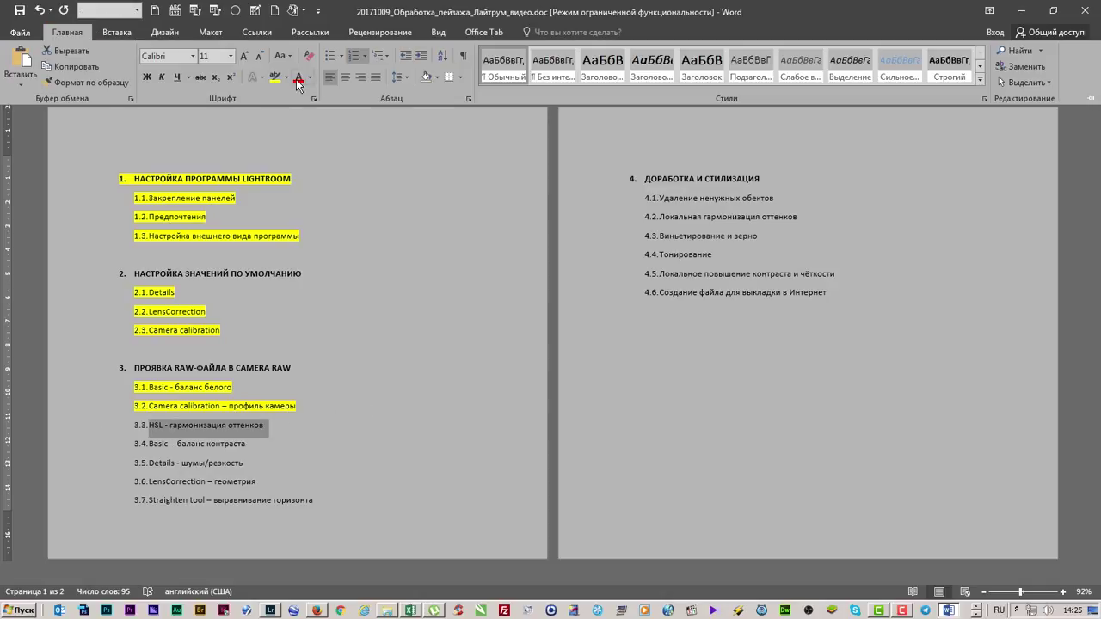
click(274, 76)
drag(251, 444, 148, 446)
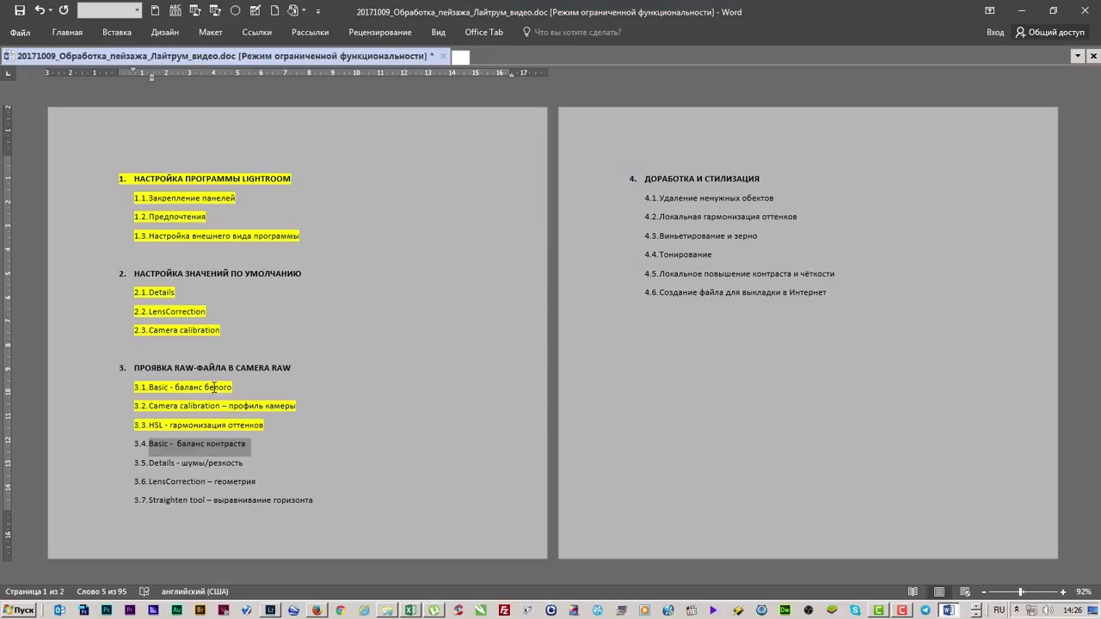
key(alt+Tab)
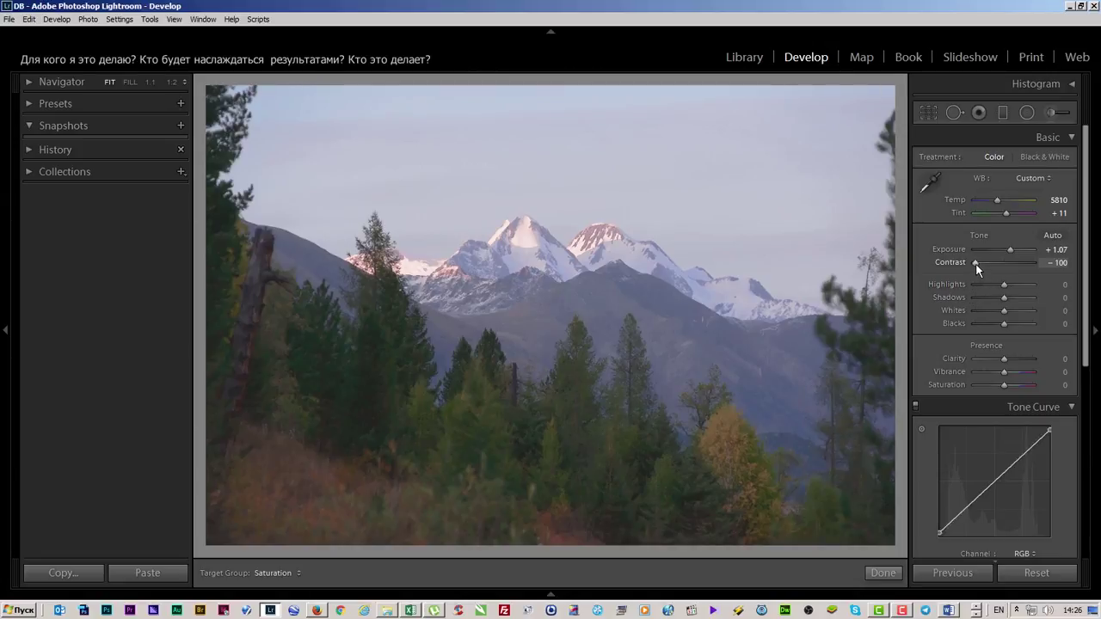
Raise Contrast from −100 to −26 and set Highlights to −52.
drag(976, 264, 996, 265)
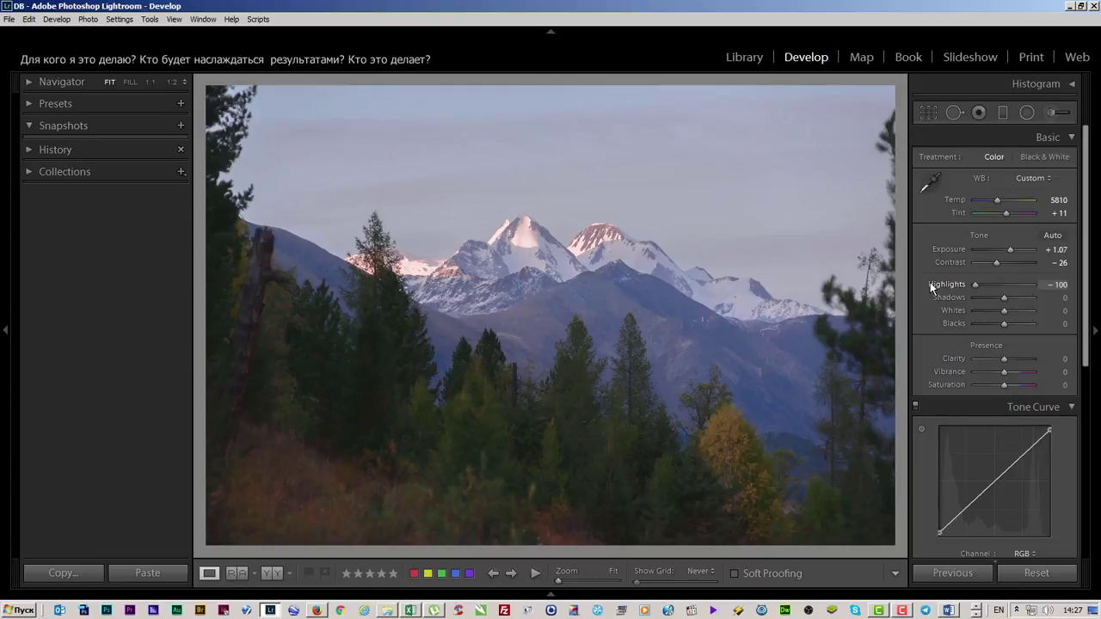
drag(973, 285, 984, 287)
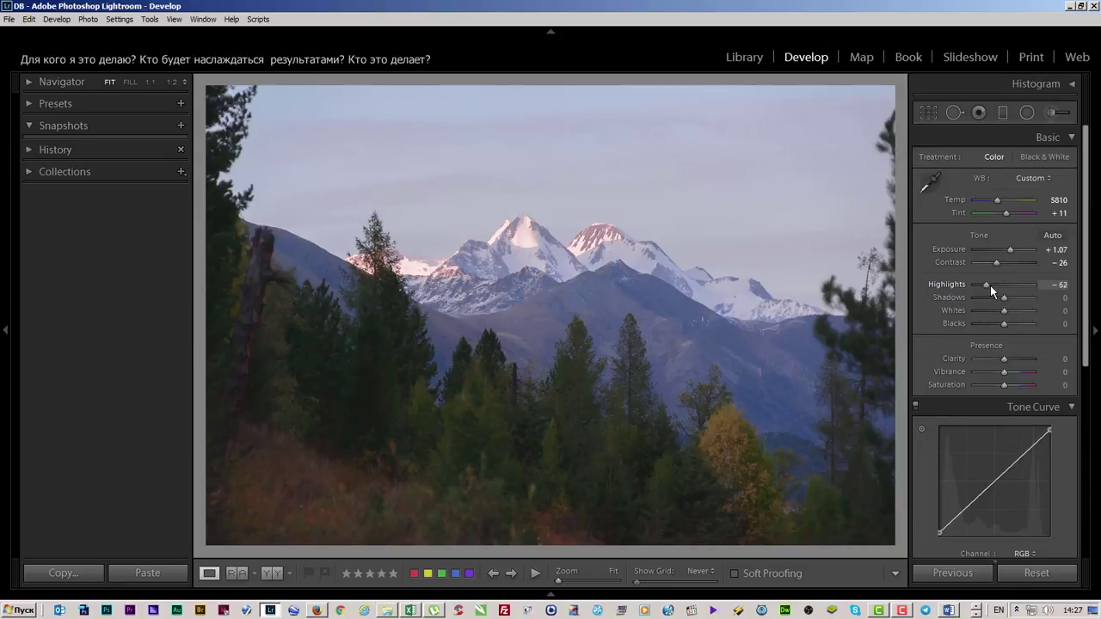
drag(990, 286, 992, 286)
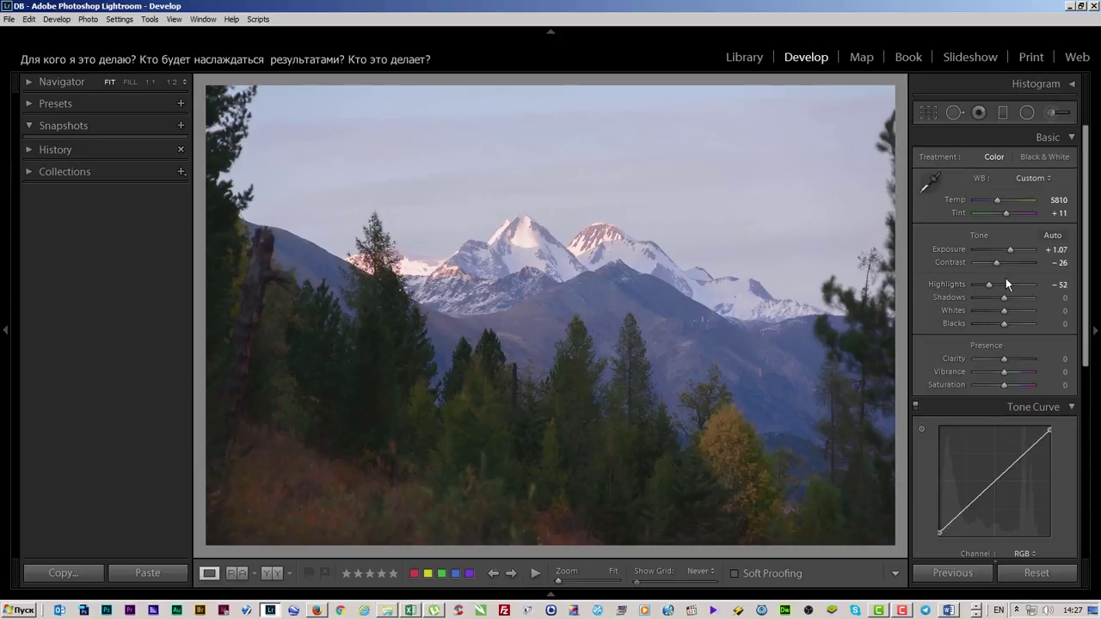
Lift Shadows to +38 after previewing higher and lower values, with the Navigator shown.
drag(1003, 298, 1019, 298)
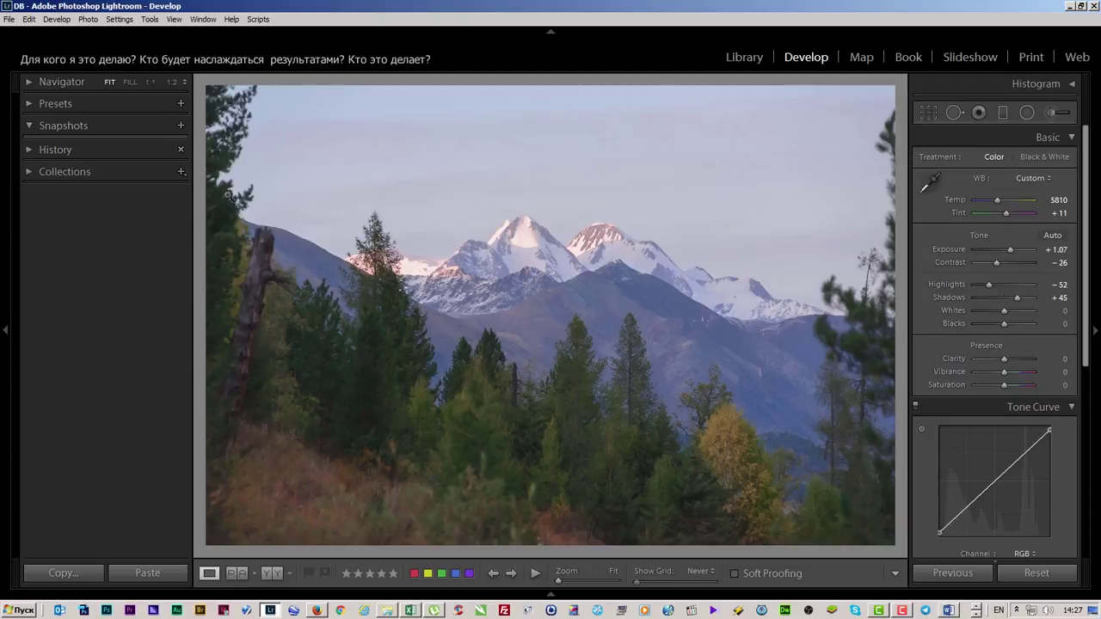
click(28, 81)
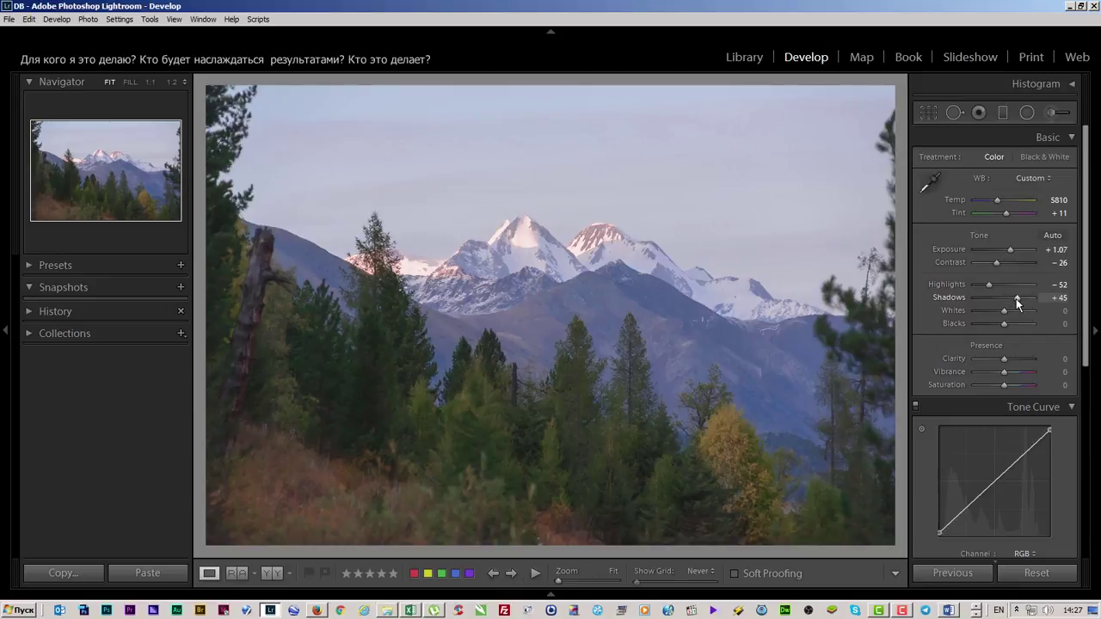
drag(1016, 298, 1011, 300)
key(ctrl+z)
drag(1017, 298, 1071, 311)
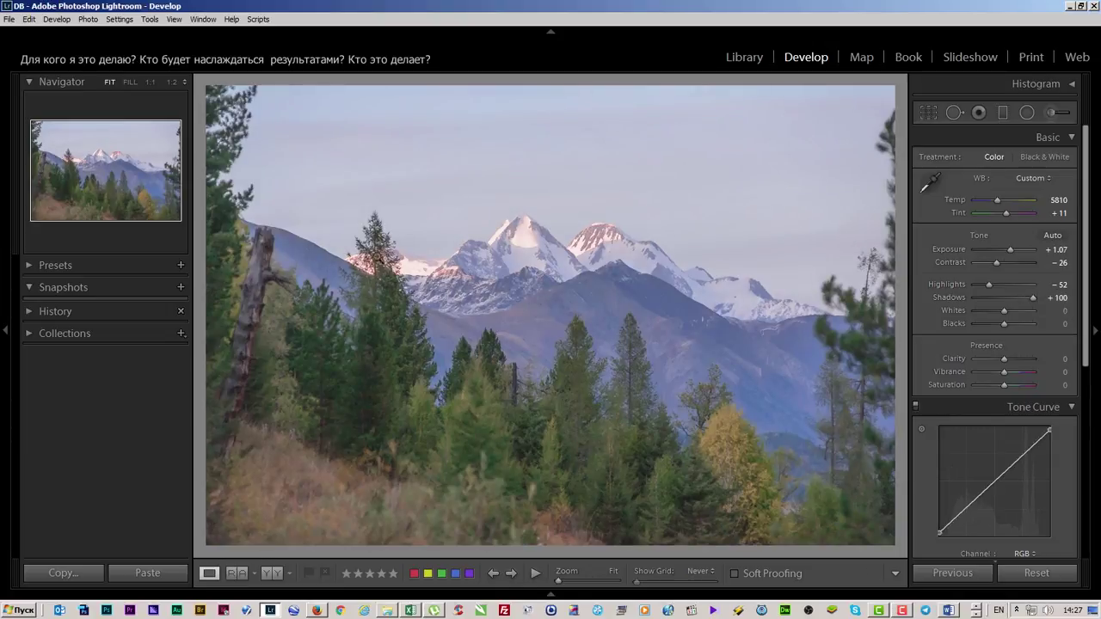
click(1010, 297)
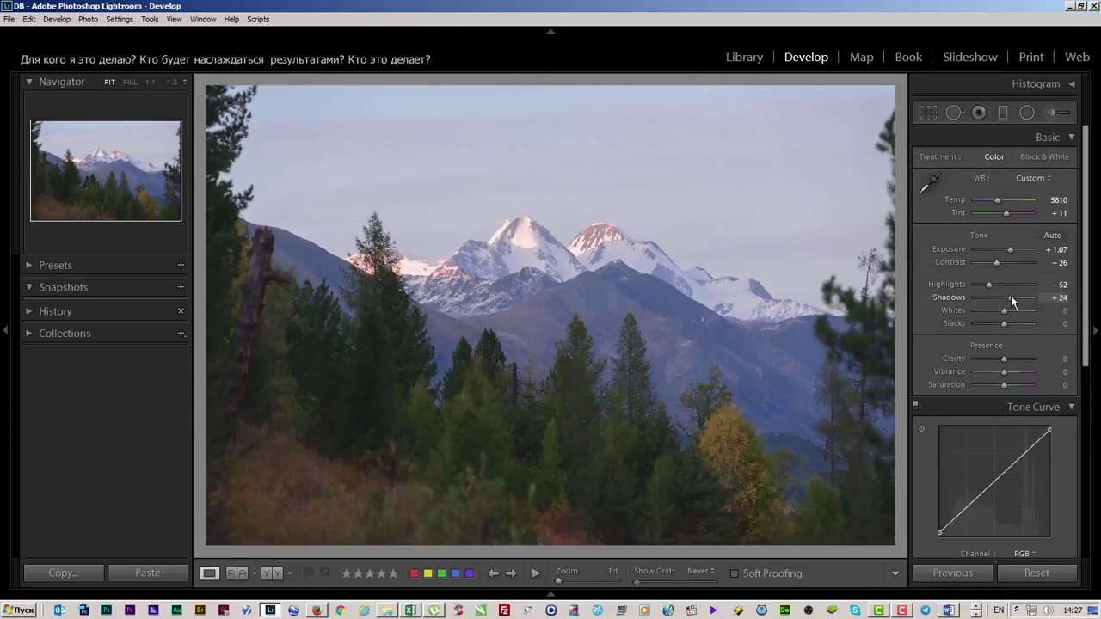
drag(1013, 298, 1016, 298)
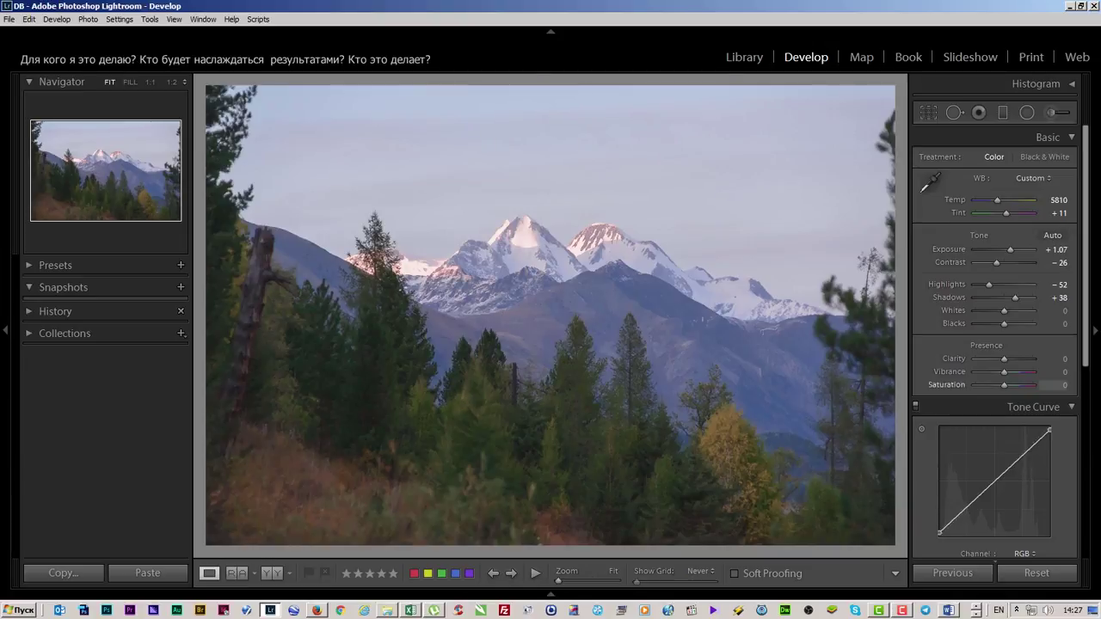
Compare Black & White against Color treatment, keep Color, and expand the Histogram panel.
click(1052, 155)
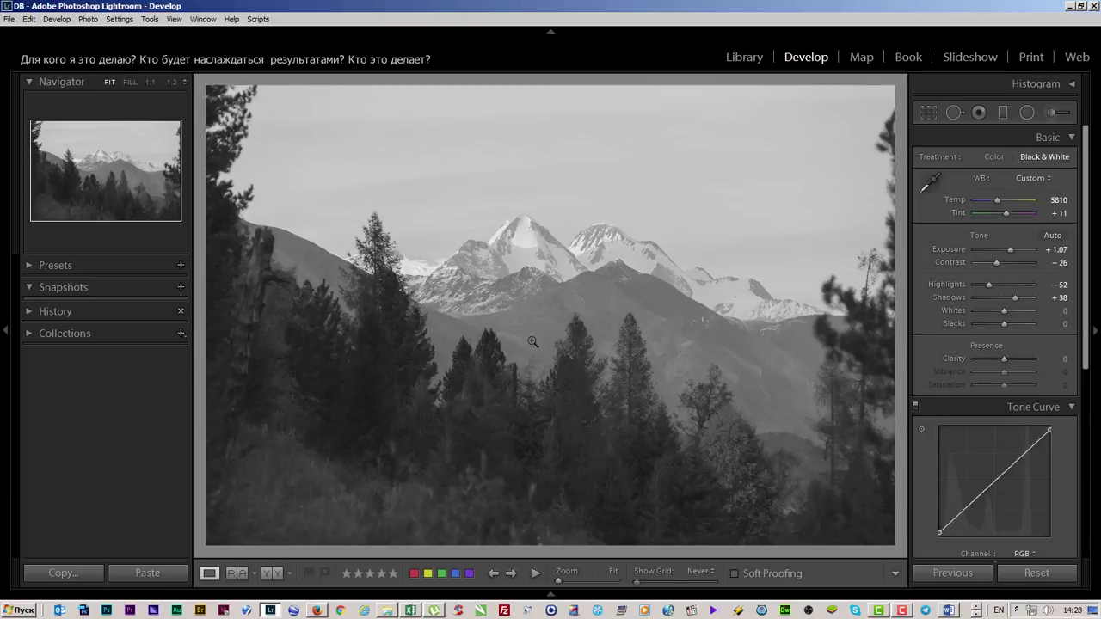
click(995, 156)
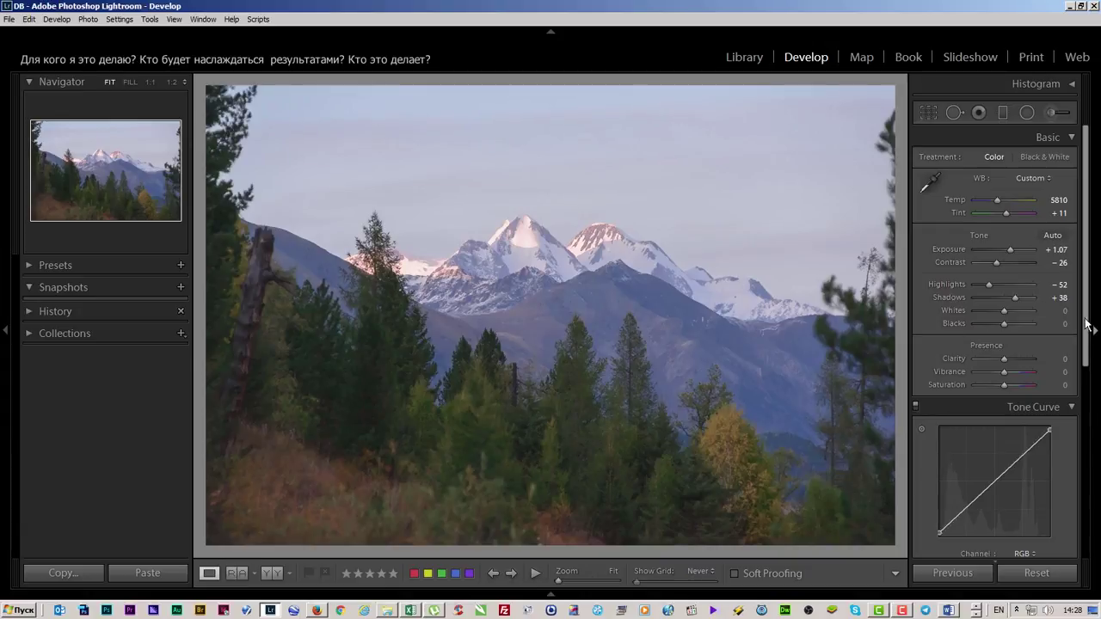
click(1045, 157)
scroll(1085, 325, down, 1)
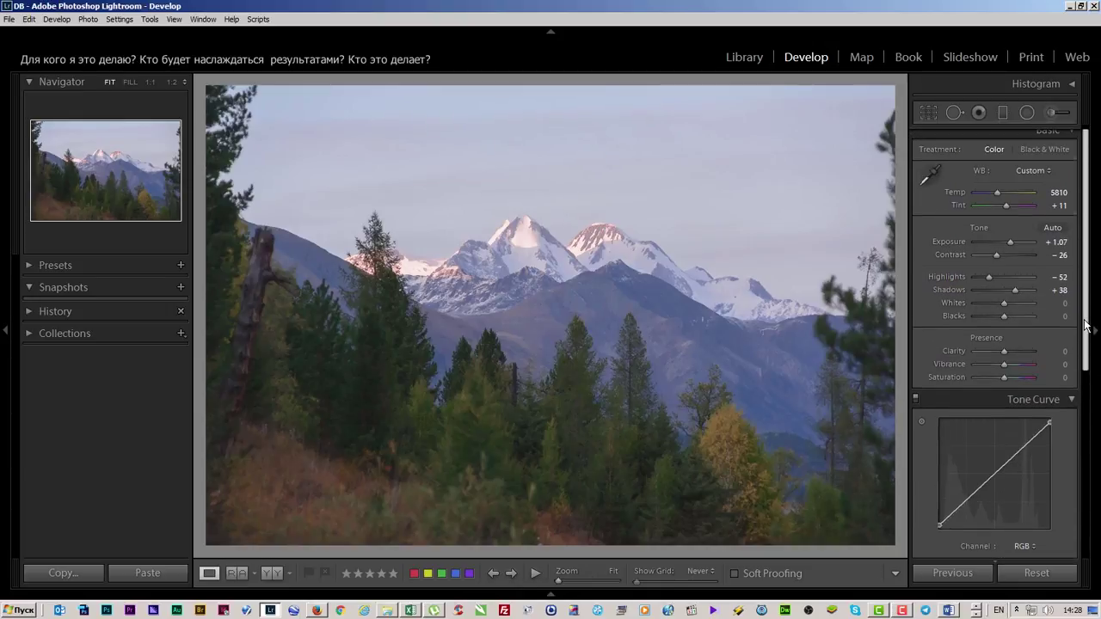
scroll(1087, 325, up, 1)
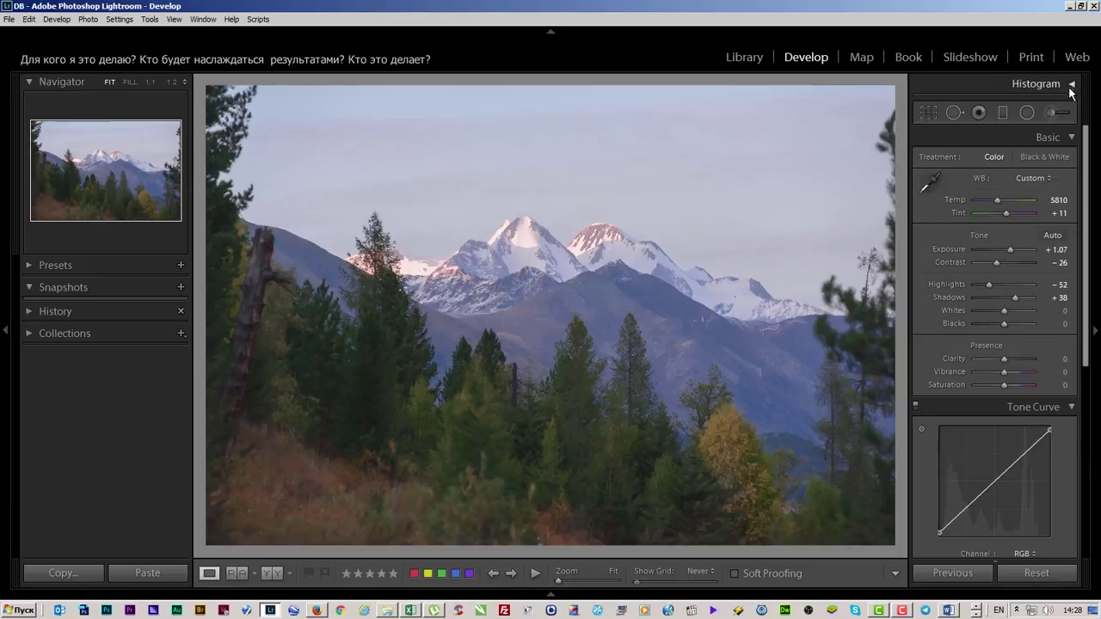
click(1070, 88)
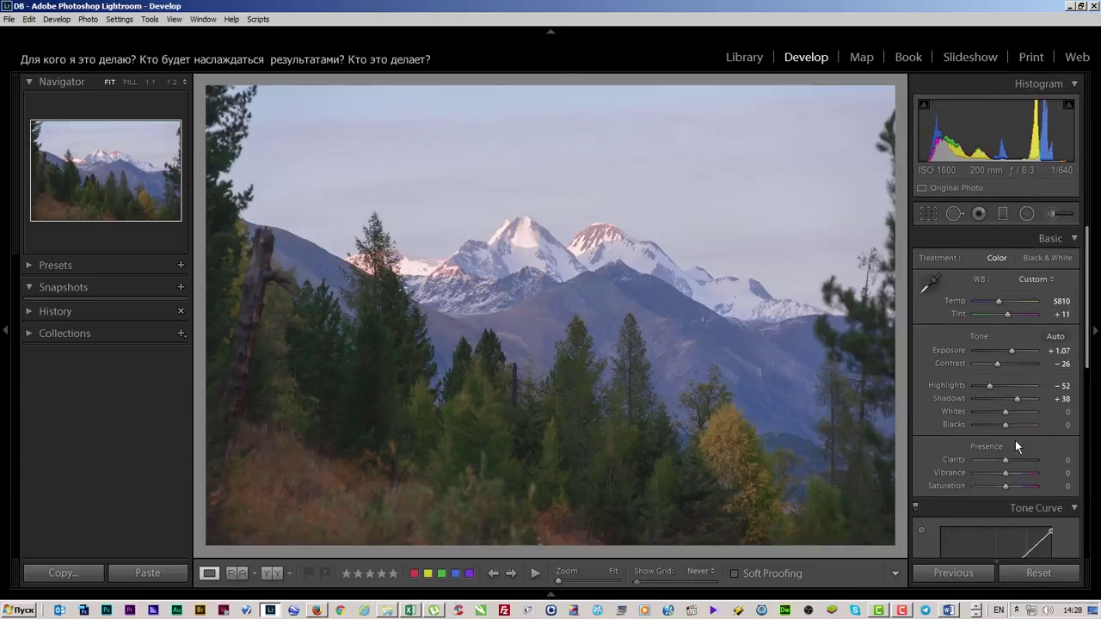
Turn off the Tone Curve and set Whites to +23 and Blacks to −14.
click(916, 509)
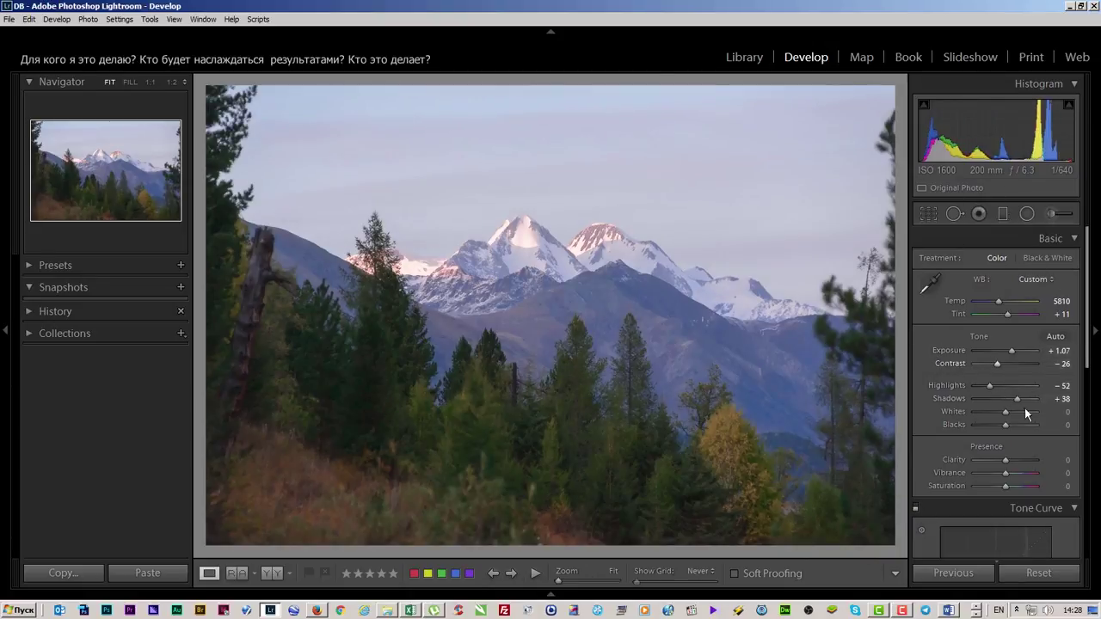
drag(1006, 413, 1012, 413)
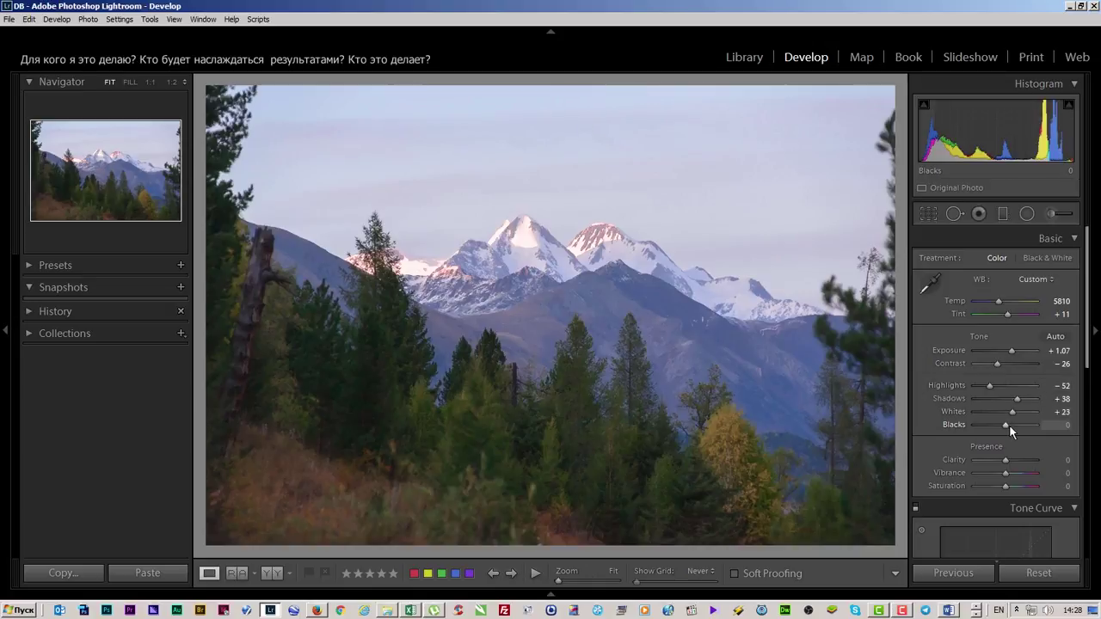
drag(1006, 425, 1000, 426)
Re-enable the Tone Curve and drag on the photo to brighten upper tones and darken midtones.
scroll(998, 361, down, 3)
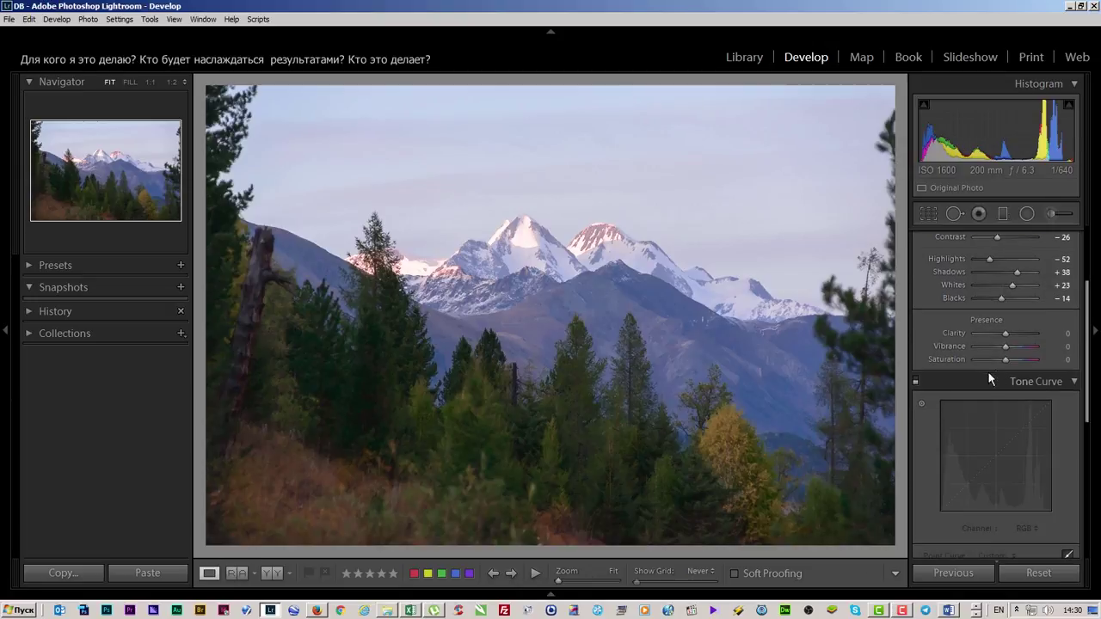
click(915, 381)
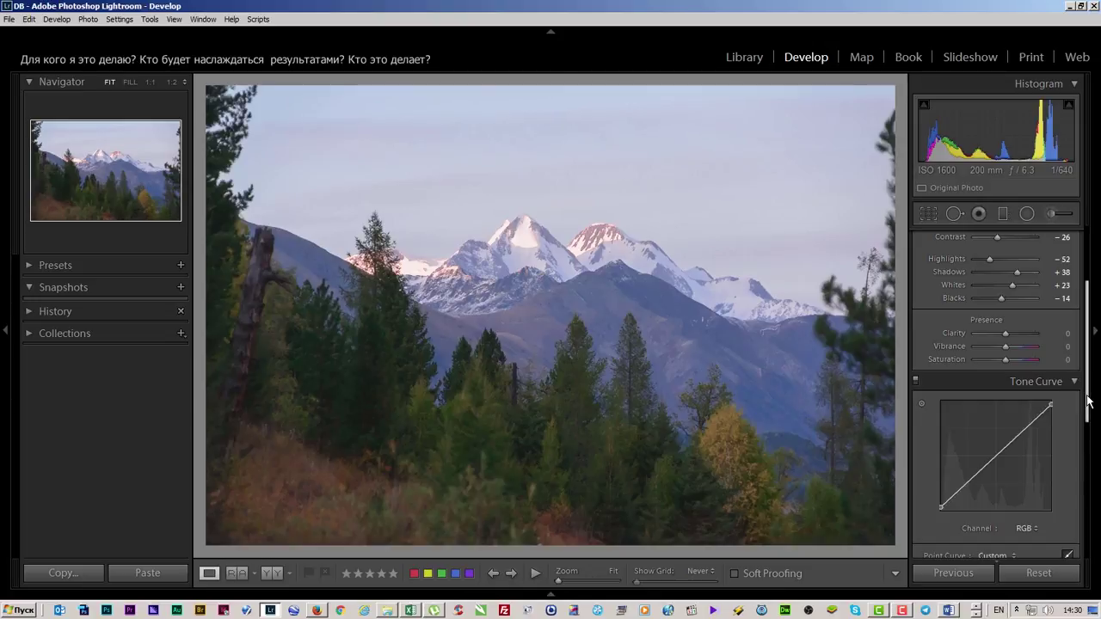
scroll(1085, 391, up, 1)
scroll(1088, 393, down, 2)
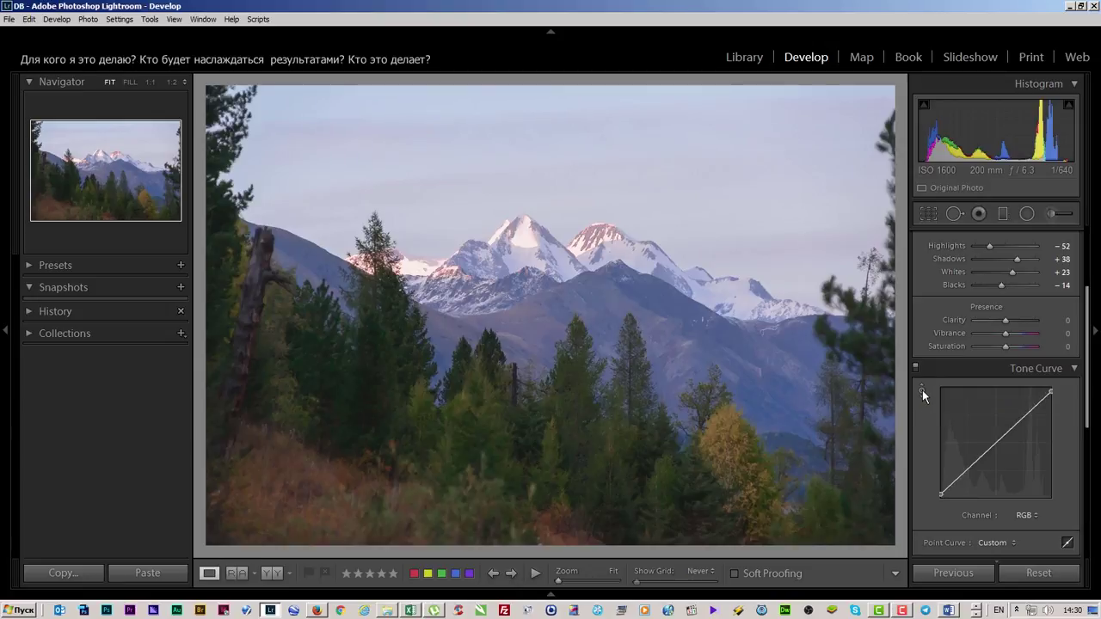
click(922, 390)
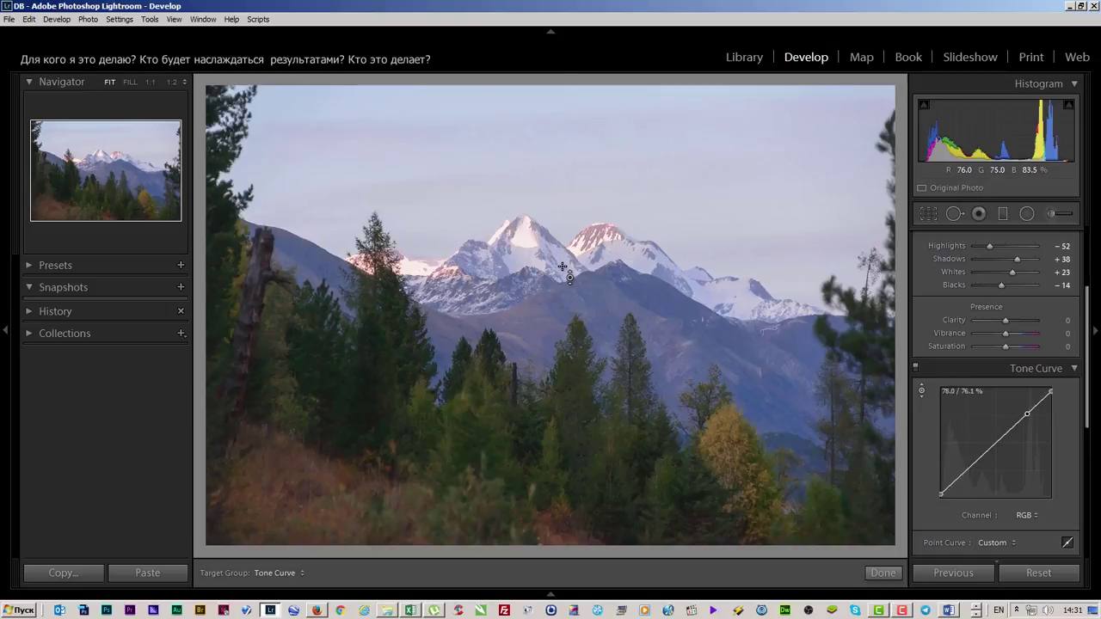
mouse_move(571, 278)
mouse_down()
mouse_move(570, 241)
mouse_move(571, 251)
mouse_up()
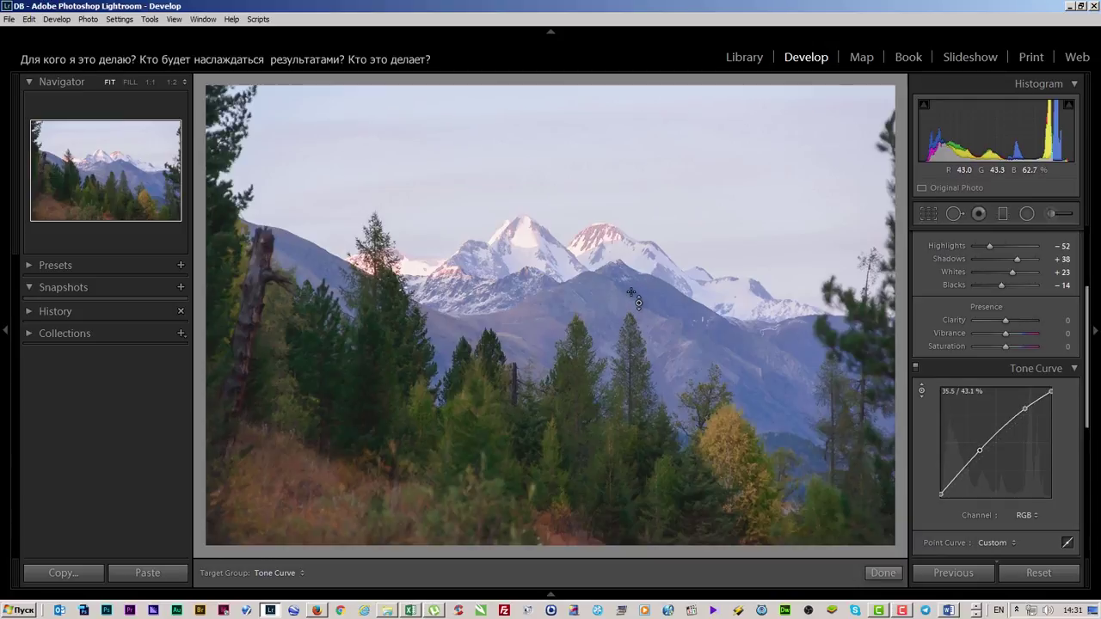
mouse_move(632, 292)
mouse_down()
mouse_move(632, 334)
mouse_move(677, 296)
mouse_up()
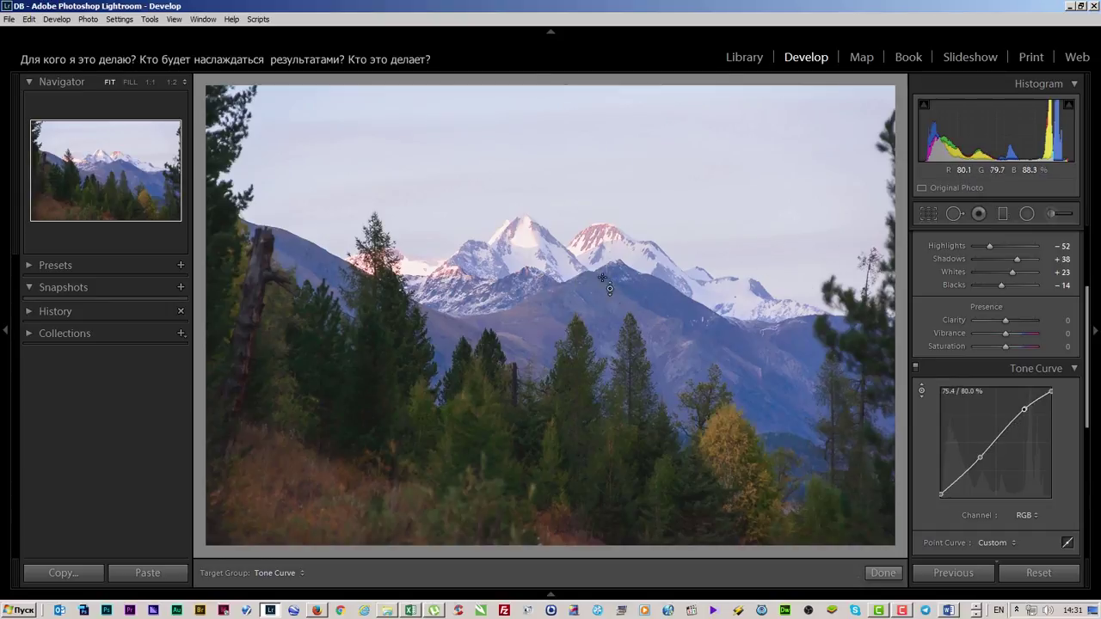
Nudge the top curve point lower, compare with the curve toggled, and set Highlights to −100.
click(1027, 410)
drag(1025, 410, 1027, 415)
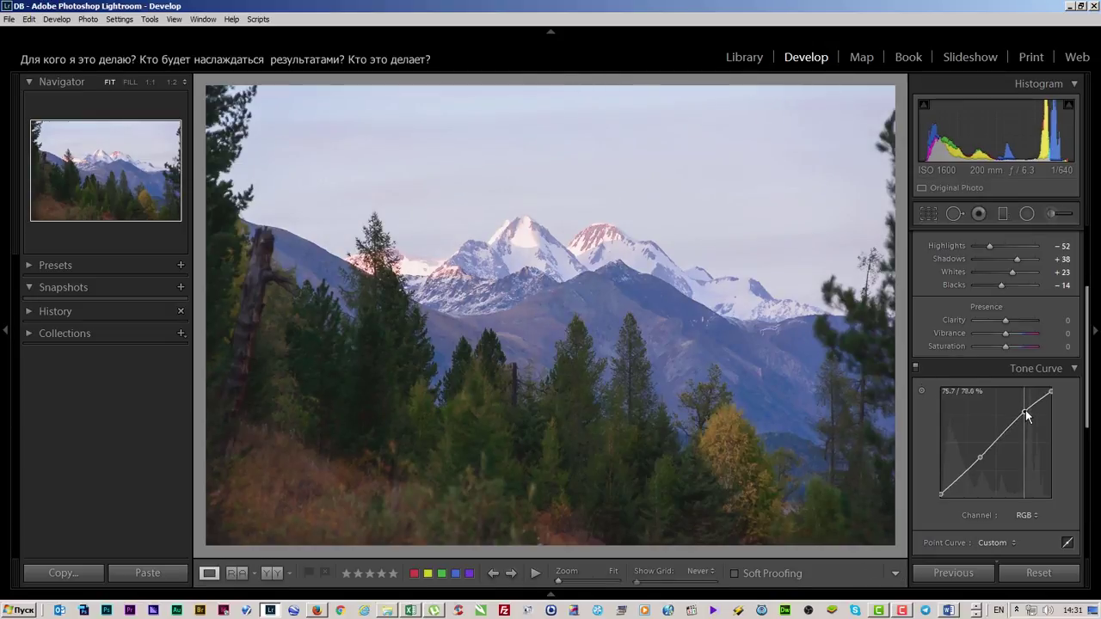
click(916, 367)
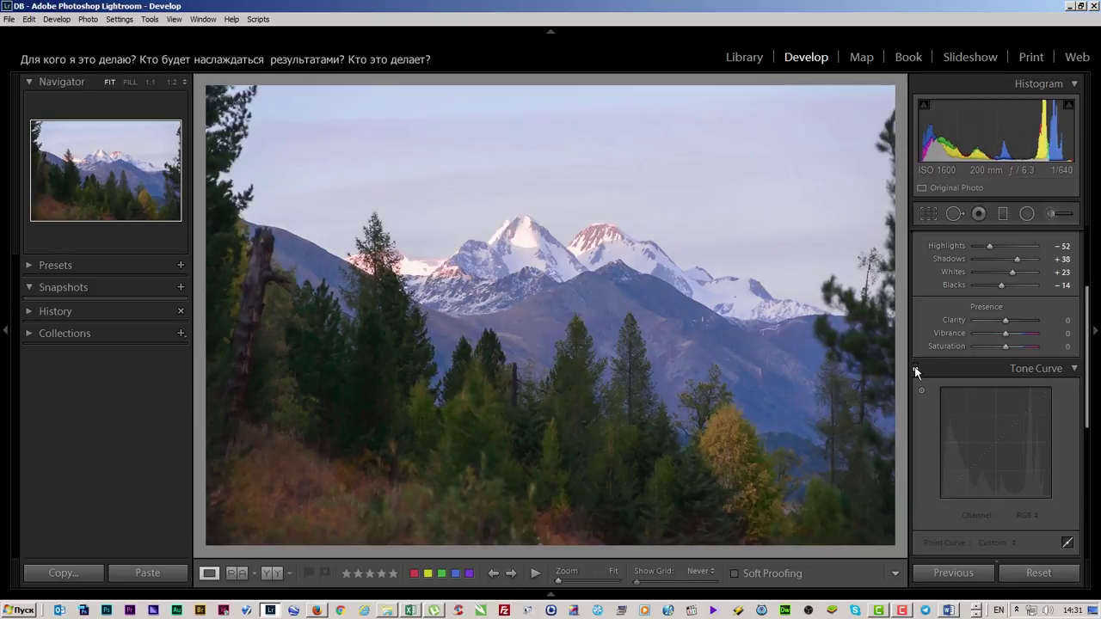
click(916, 367)
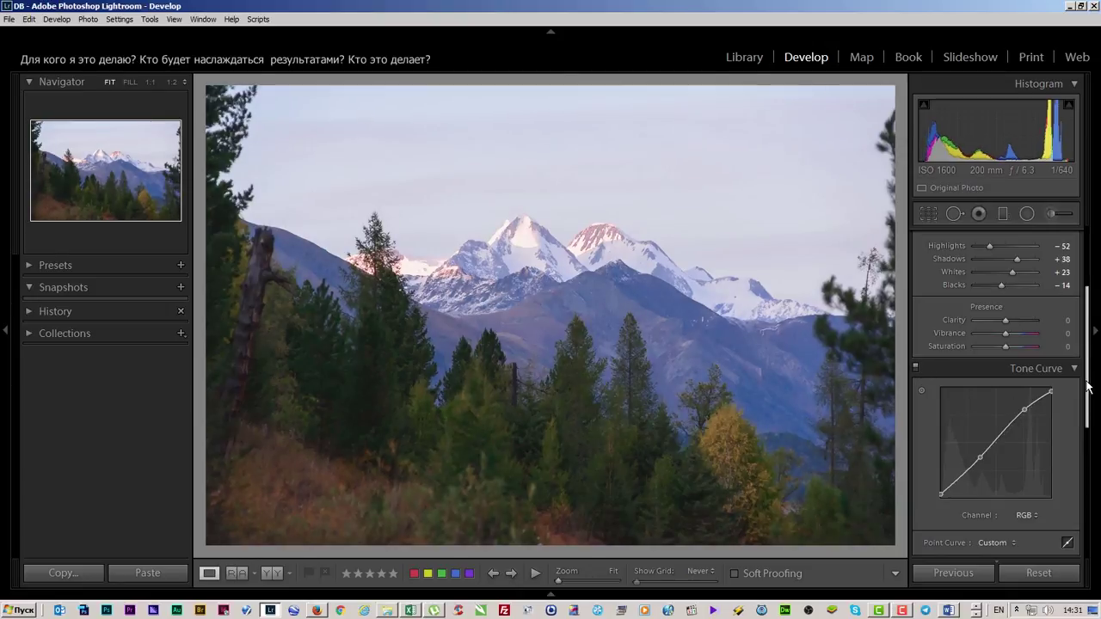
scroll(1075, 387, up, 5)
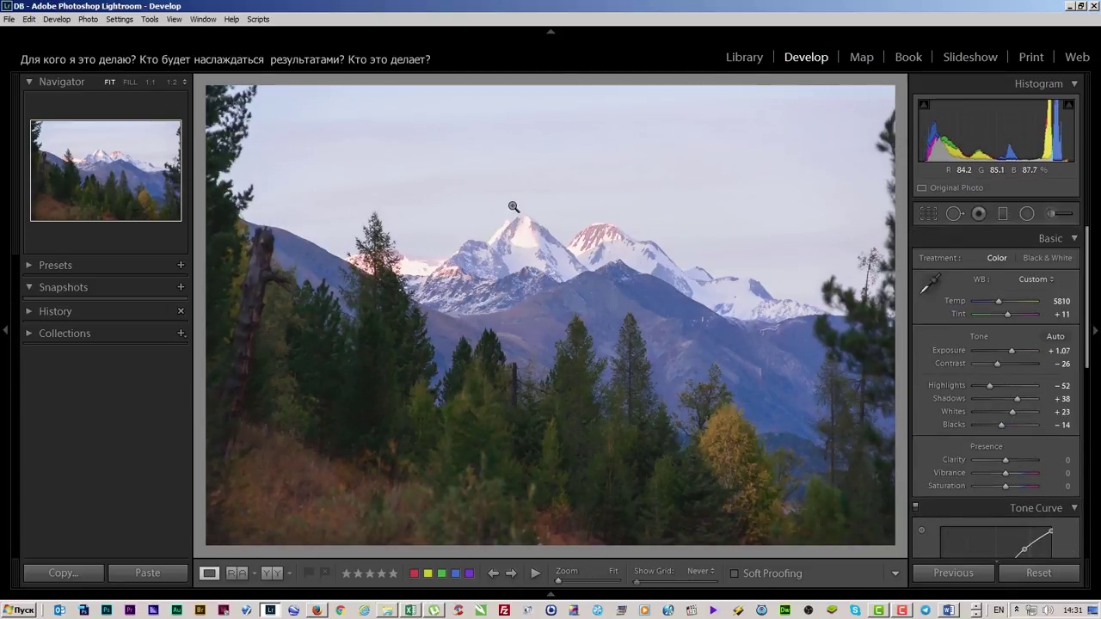
drag(989, 385, 974, 386)
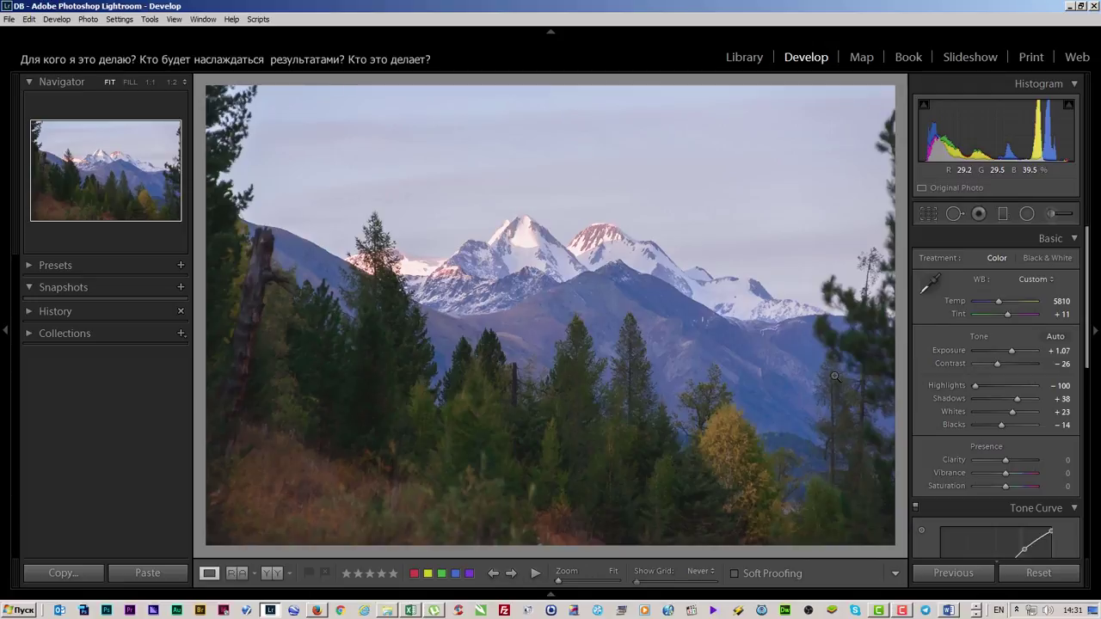
scroll(1039, 397, down, 2)
scroll(1039, 397, down, 2)
Highlight outline item 3.4 in yellow in the Word outline.
key(alt+Tab)
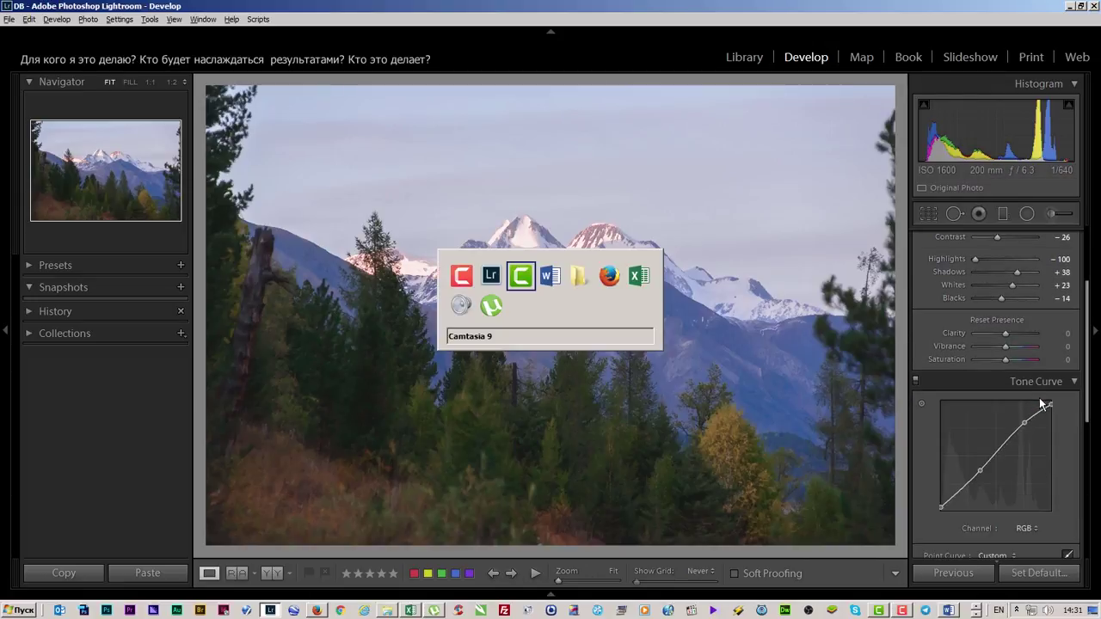
key(alt+Tab)
drag(280, 442, 64, 444)
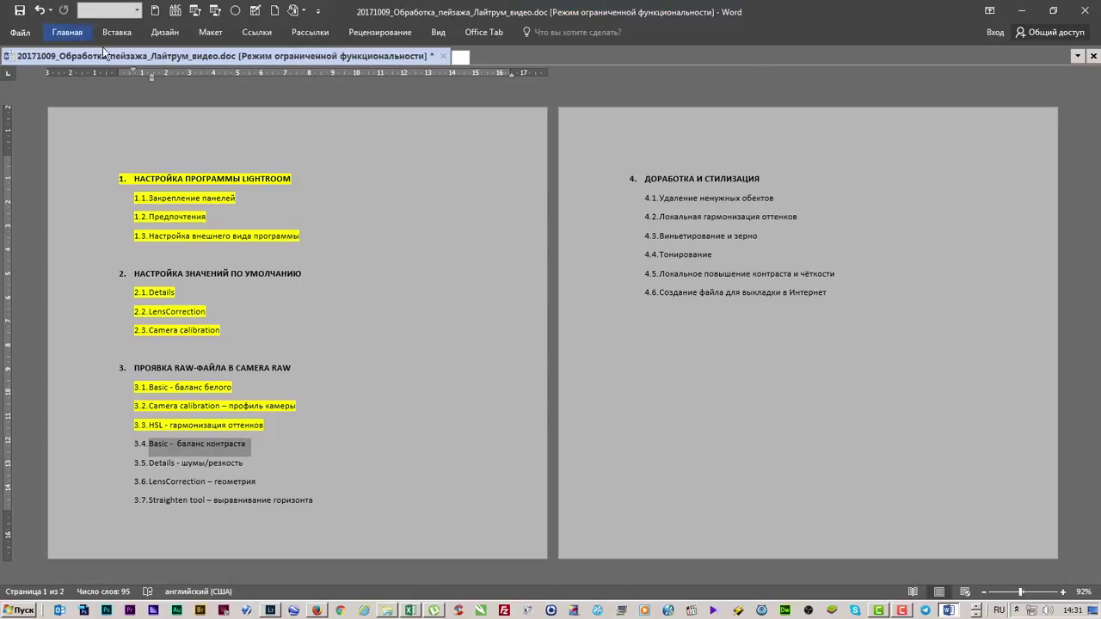
click(67, 32)
click(276, 77)
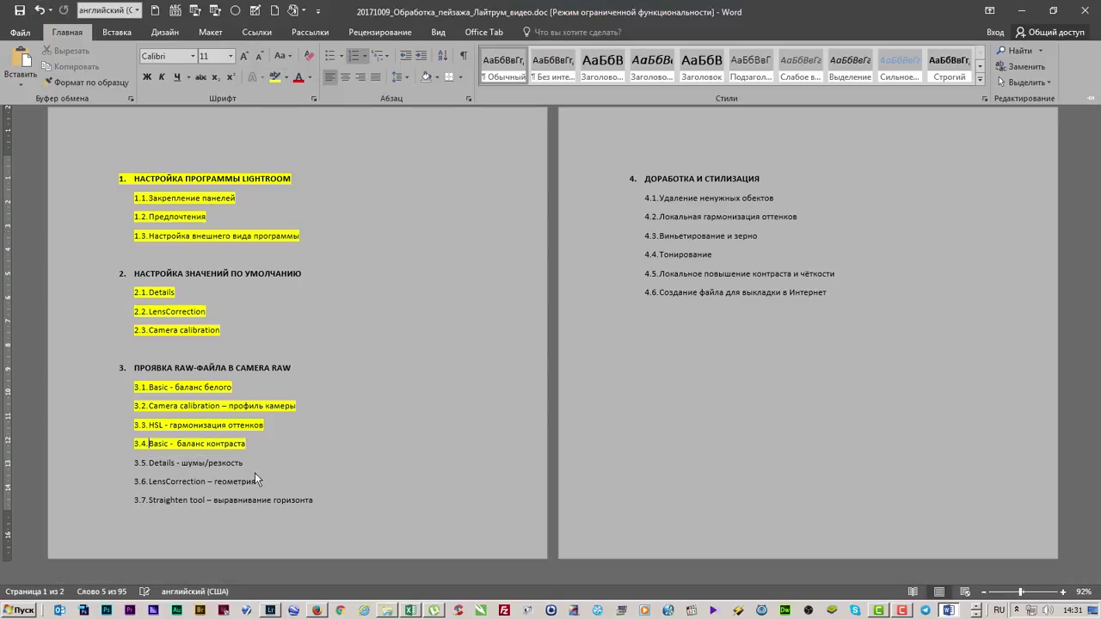
key(alt+shift)
Add a new highlighted outline item 3.5 "Tone Curve" and return to Lightroom.
key(End)
key(Return)
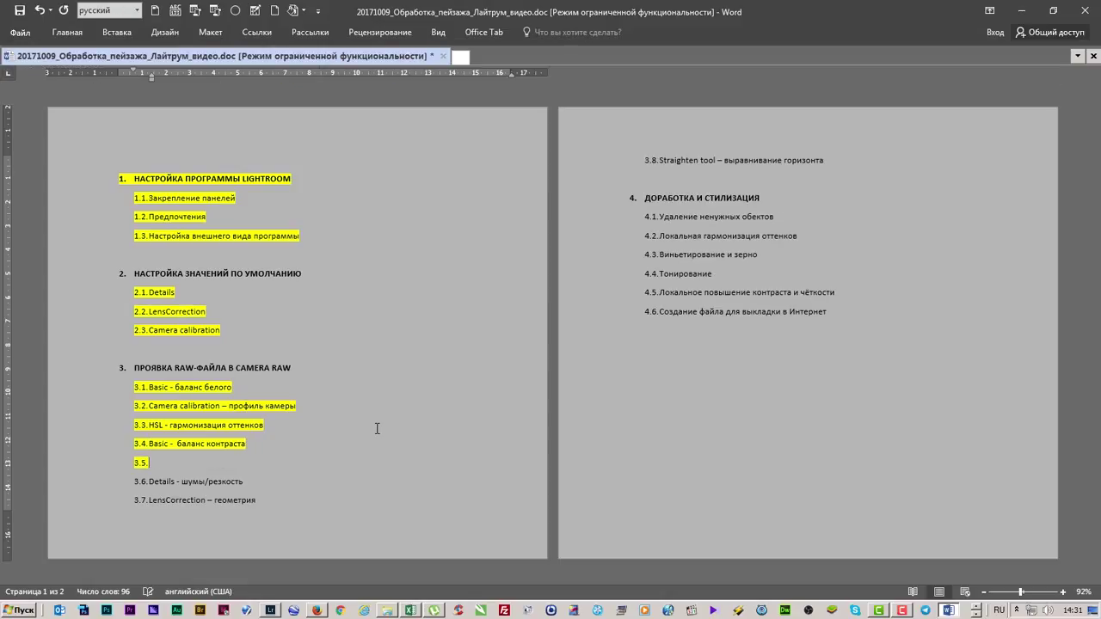
key(alt+Tab)
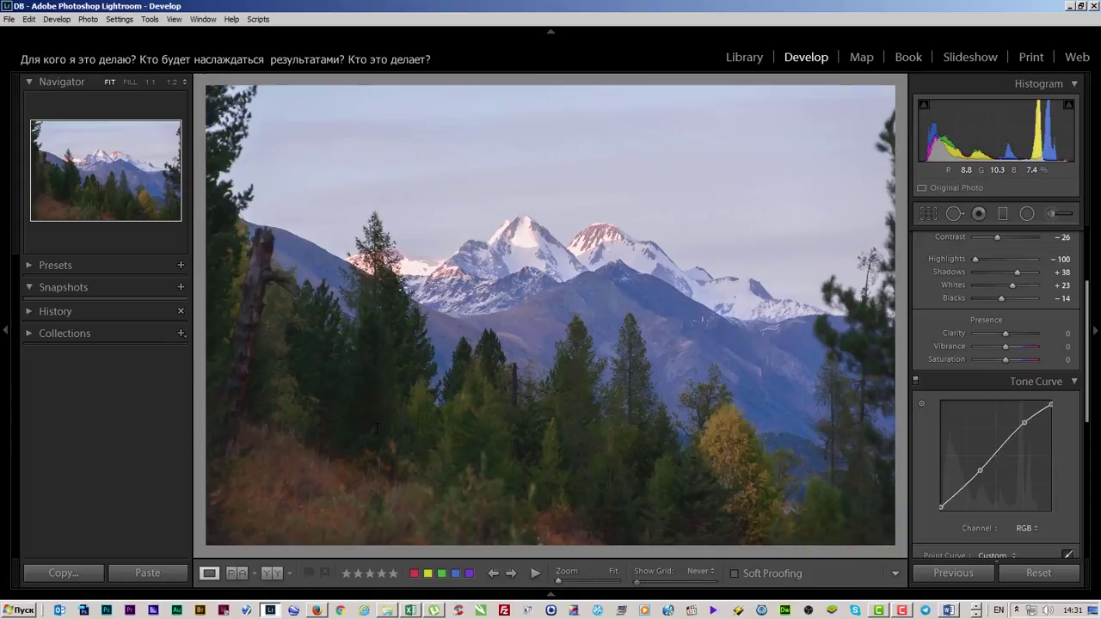
key(alt+Tab)
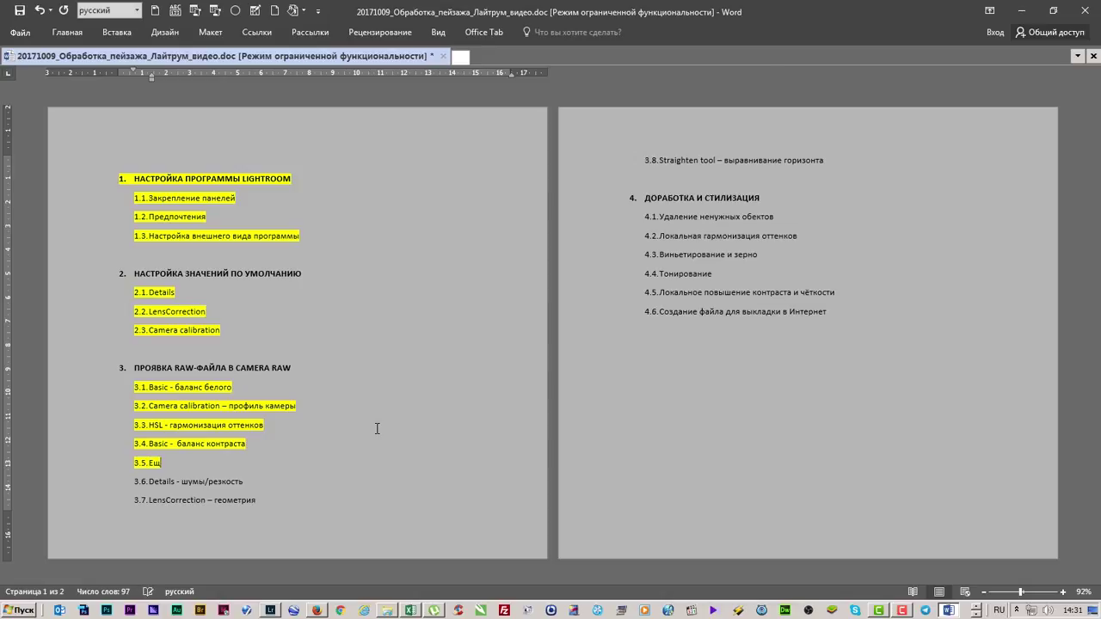
key(BackSpace)
key(alt+shift)
text(Tone Curve)
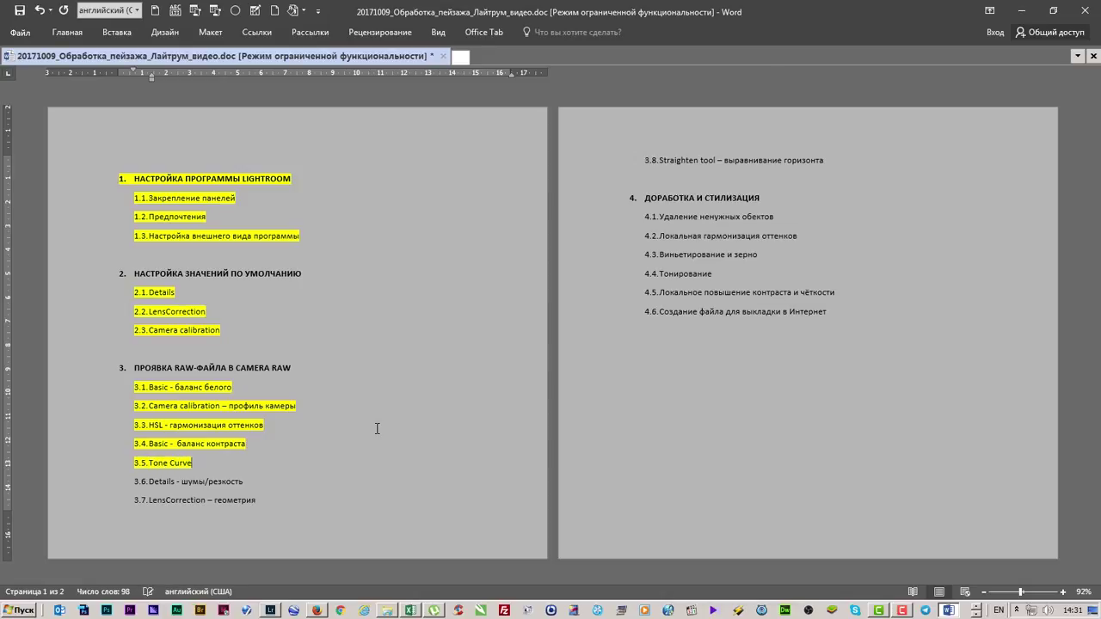
key(alt+shift)
key(shift+Down)
key(alt+Tab)
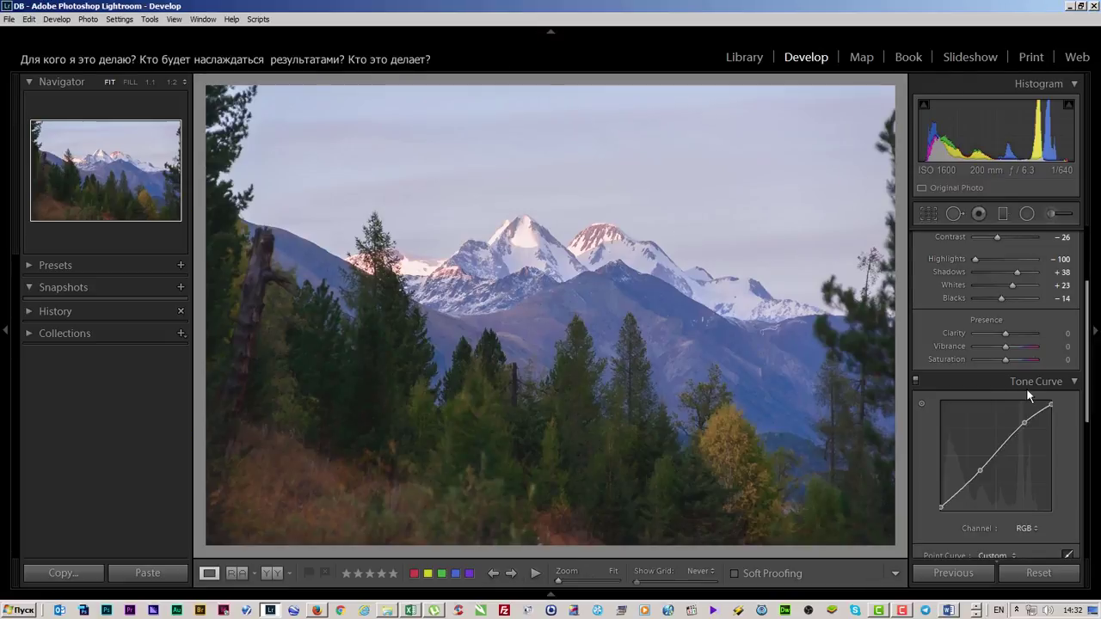
Scroll the right panel to the top and collapse the Basic and Tone Curve sections.
drag(1089, 388, 1094, 550)
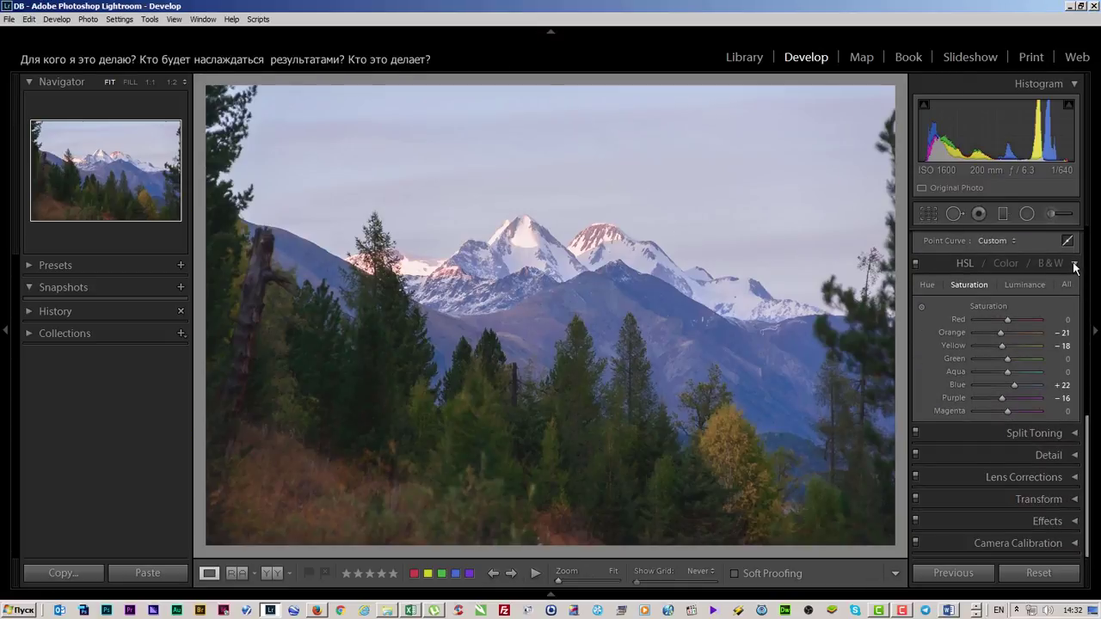
scroll(1064, 319, up, 3)
scroll(1066, 344, up, 3)
scroll(1089, 250, up, 2)
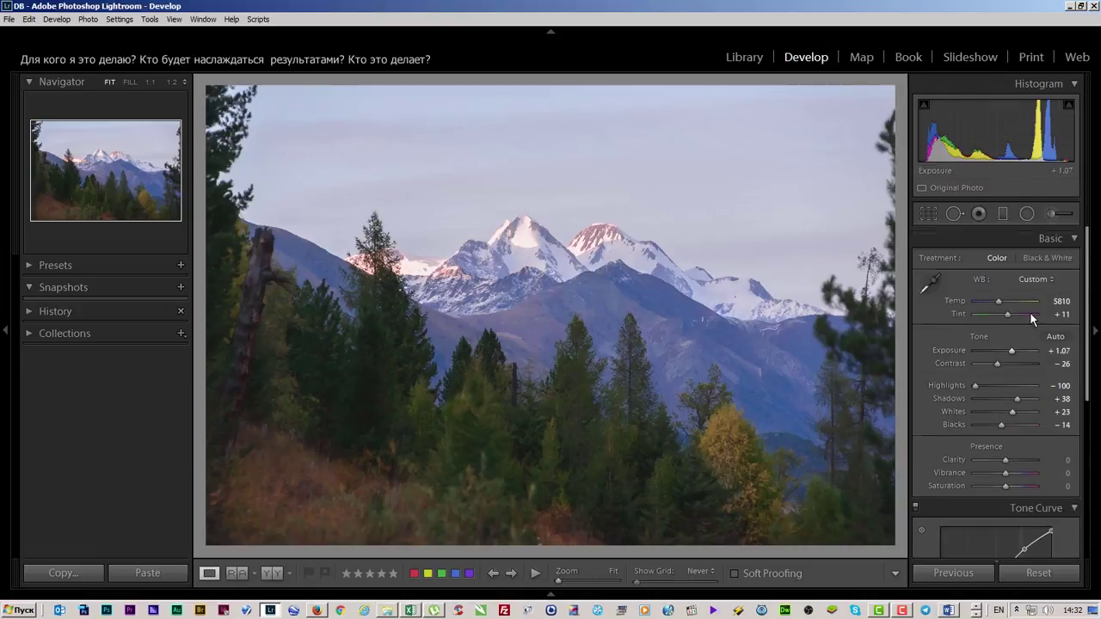
click(1073, 238)
click(1074, 263)
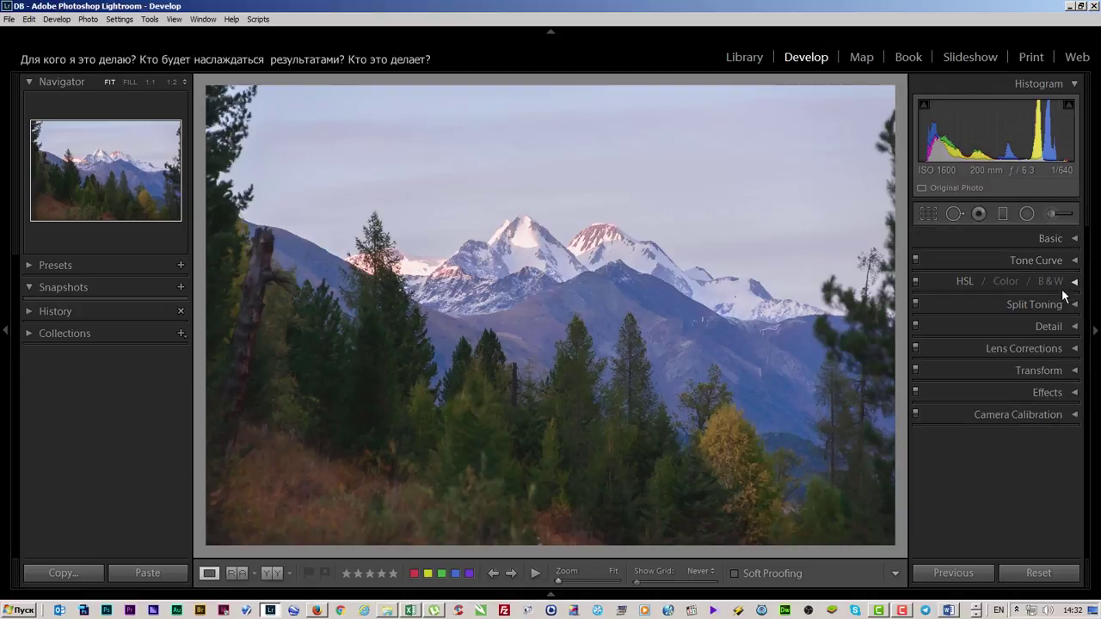
Expand the Detail panel and adjust sharpening Detail and Masking while previewing the edge mask.
click(1075, 327)
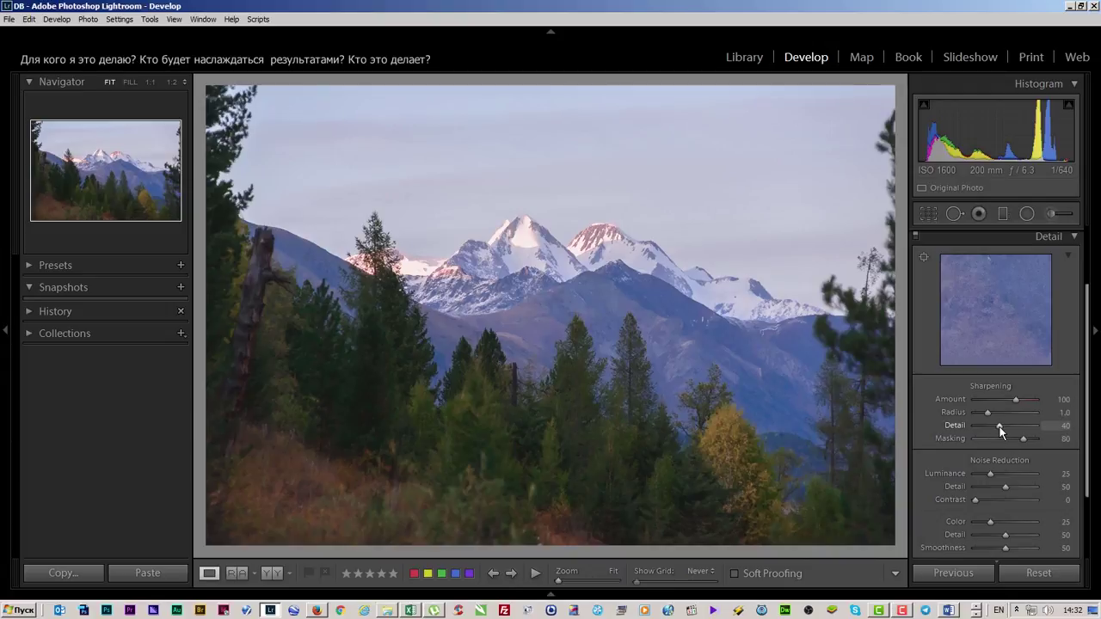
drag(999, 426, 1023, 425)
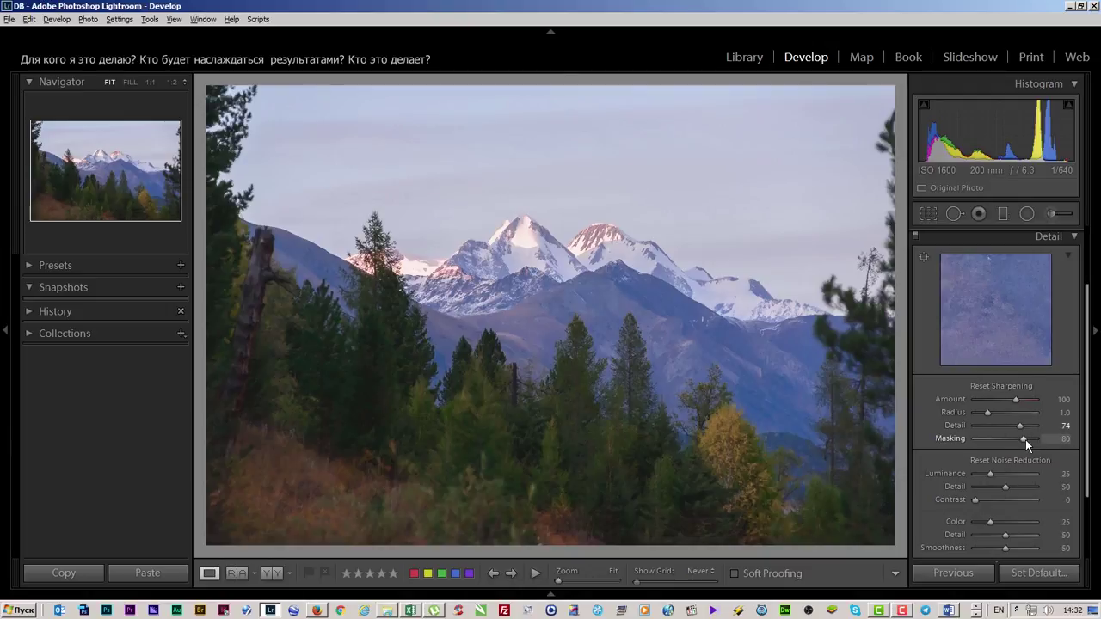
alt+click(1022, 439)
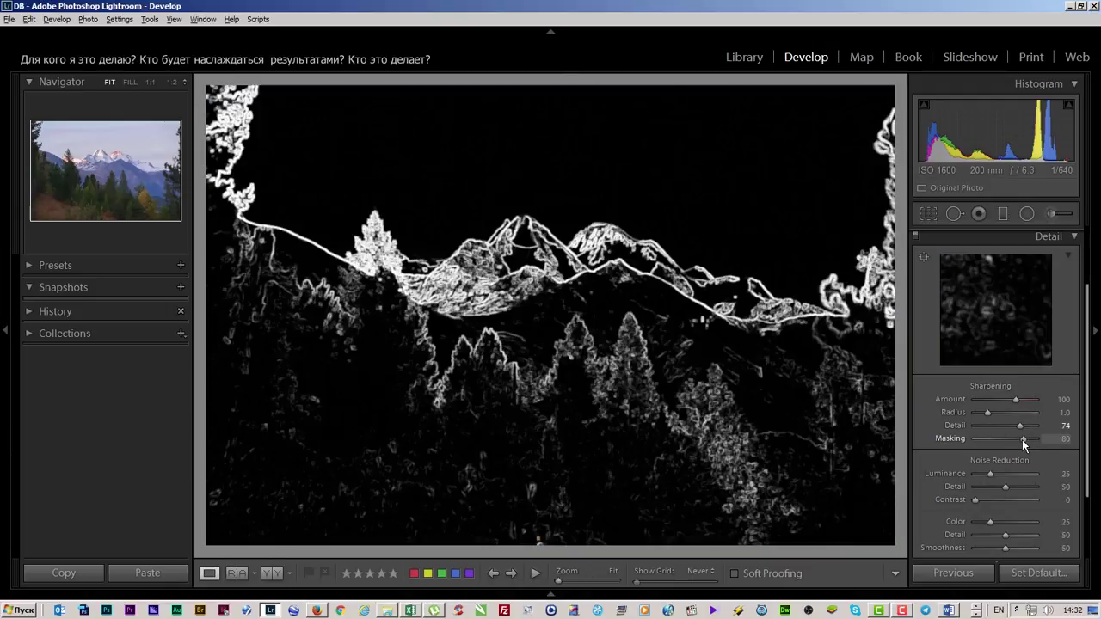
drag(1021, 439, 1009, 441)
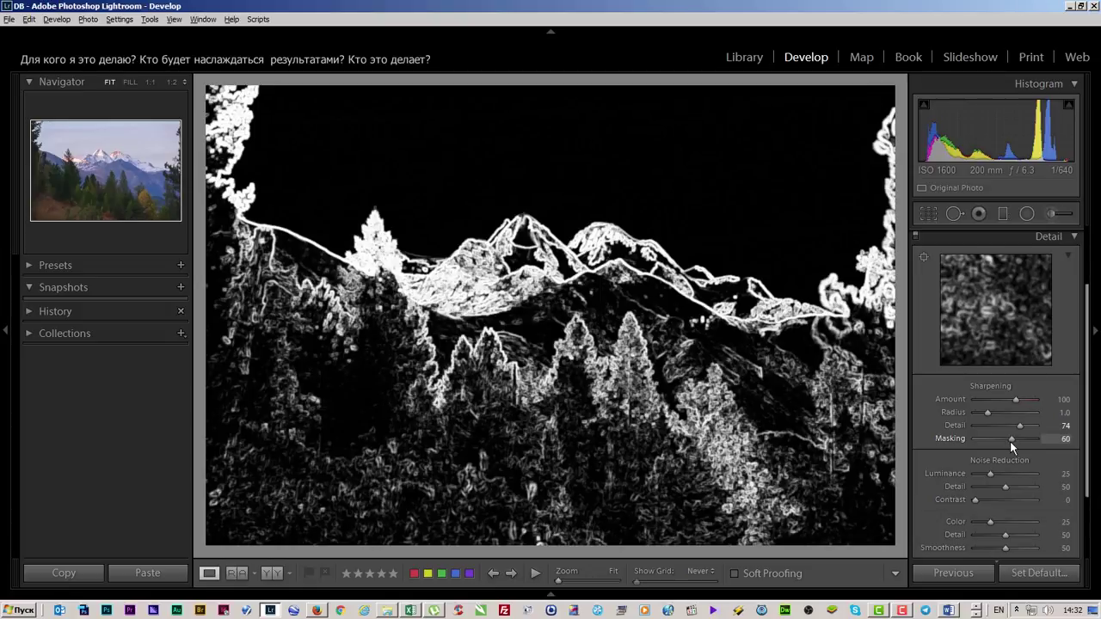
drag(1010, 441, 1001, 443)
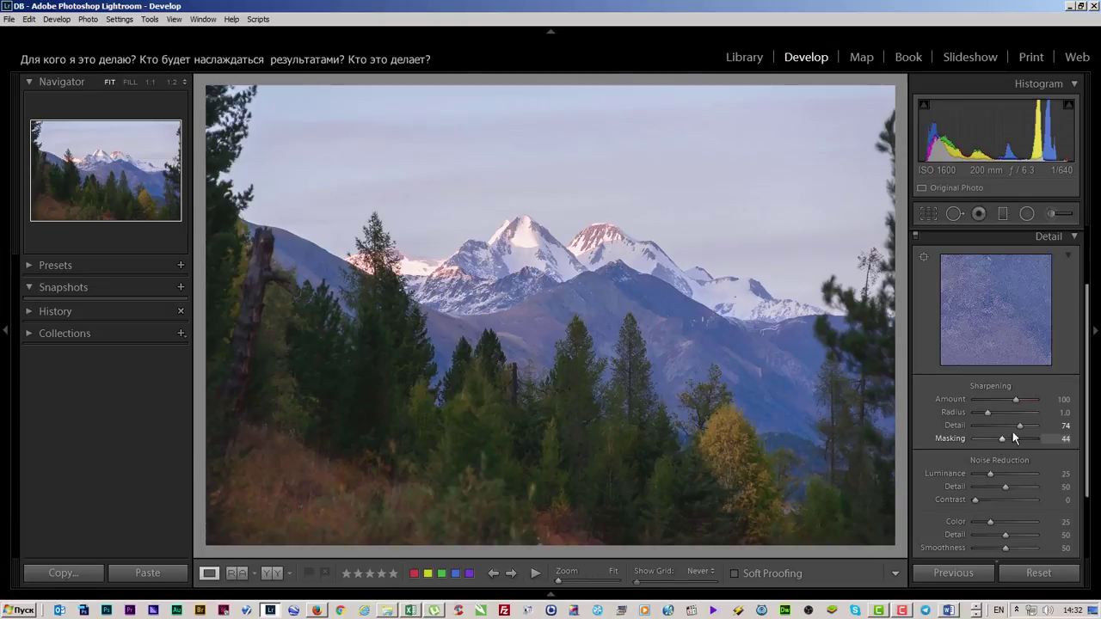
Fine-tune sharpening Detail to 32 with the Alt grey preview, then toggle sharpening off to compare.
key(alt)
drag(1022, 427, 997, 439)
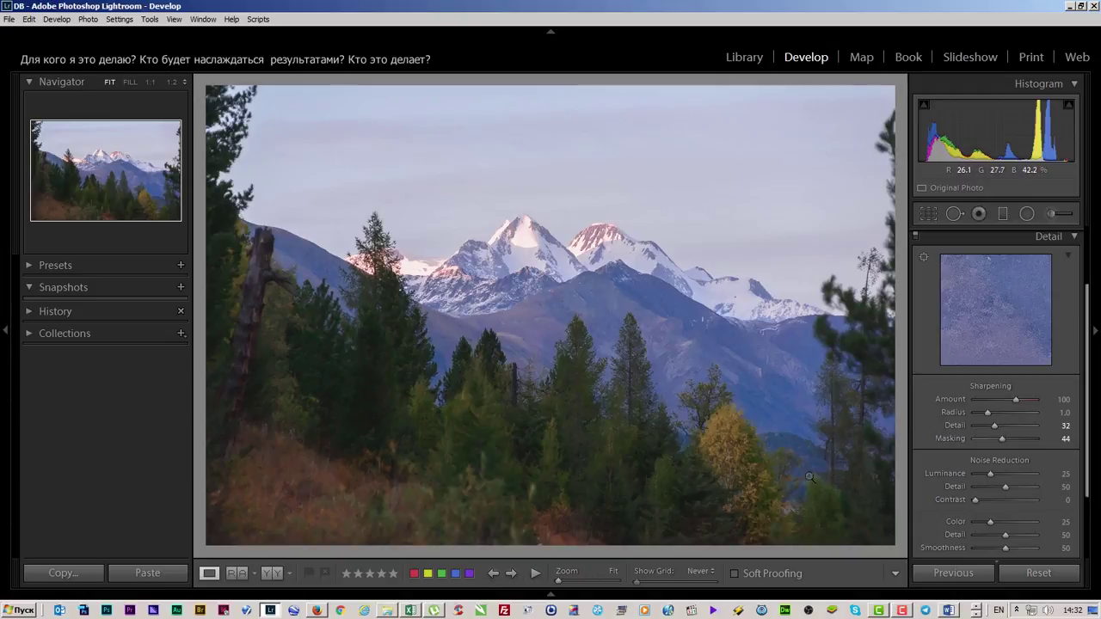
click(915, 235)
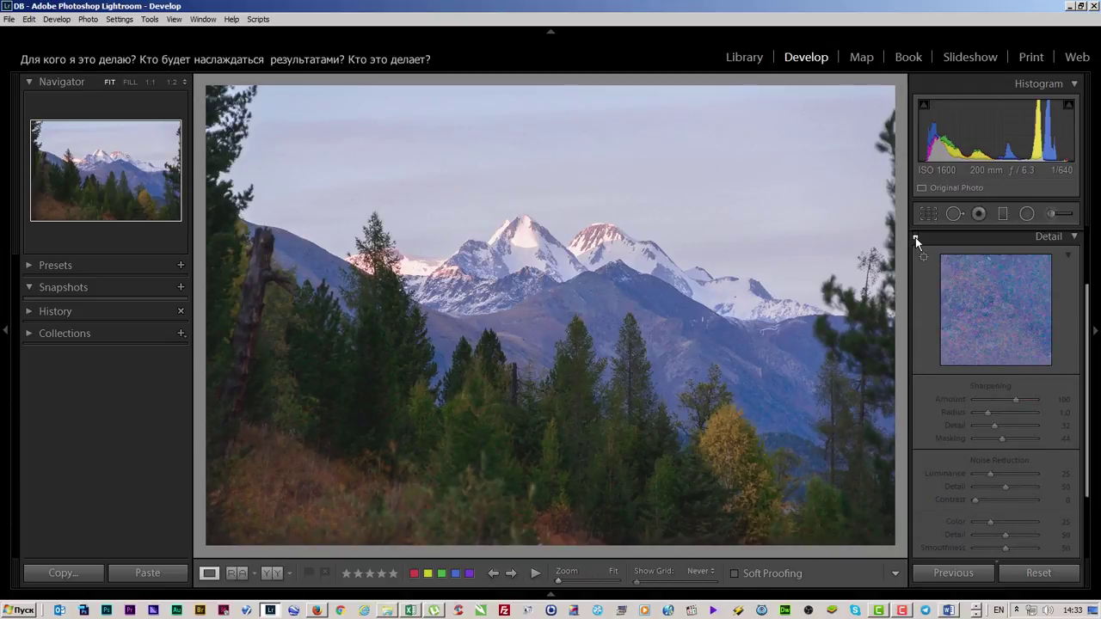
View the dark forest at 1:1 and toggle Detail adjustments off and on for comparison.
click(916, 236)
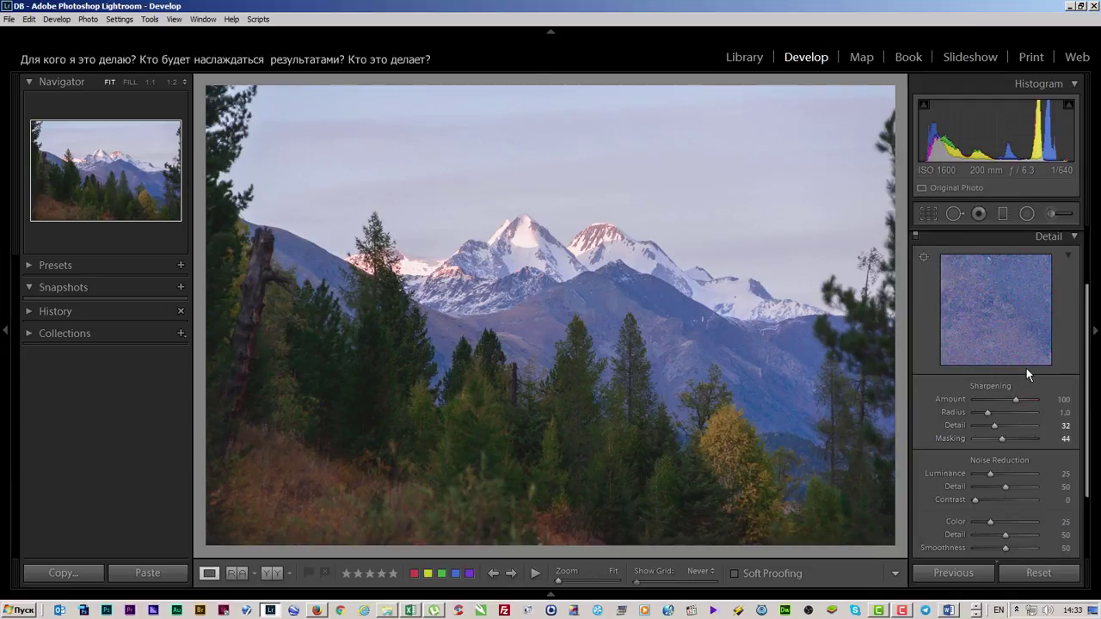
scroll(999, 294, down, 1)
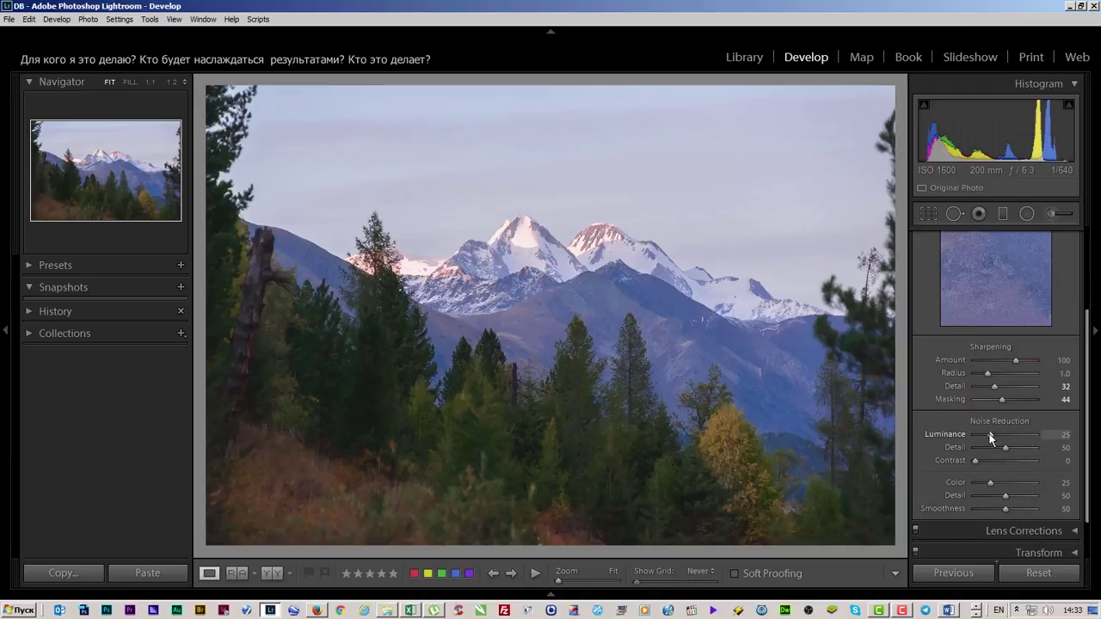
click(389, 405)
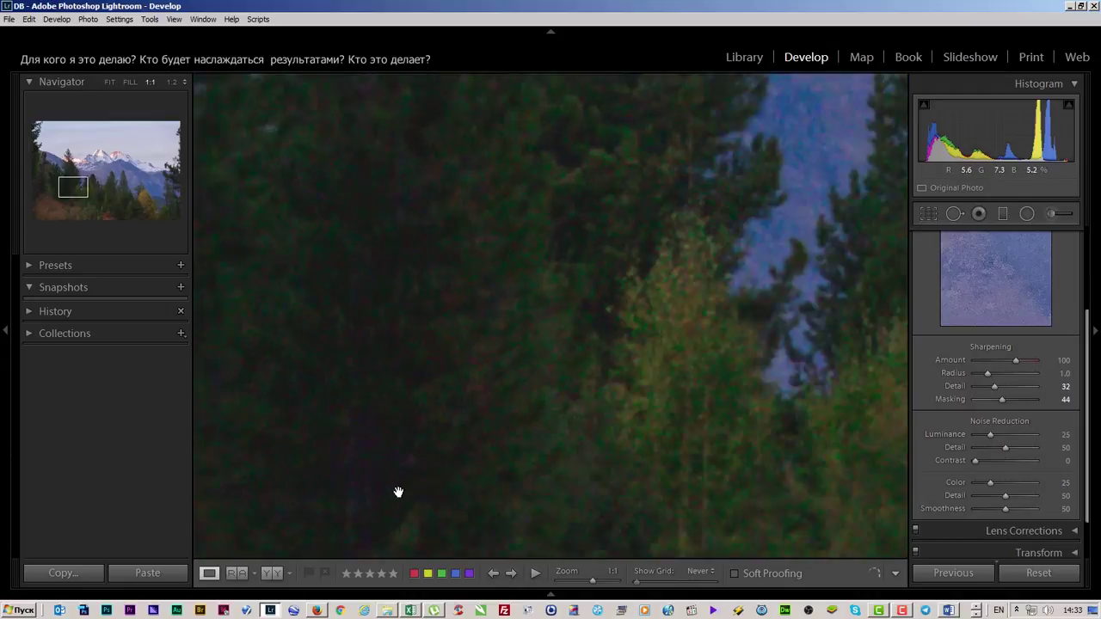
drag(627, 407, 671, 393)
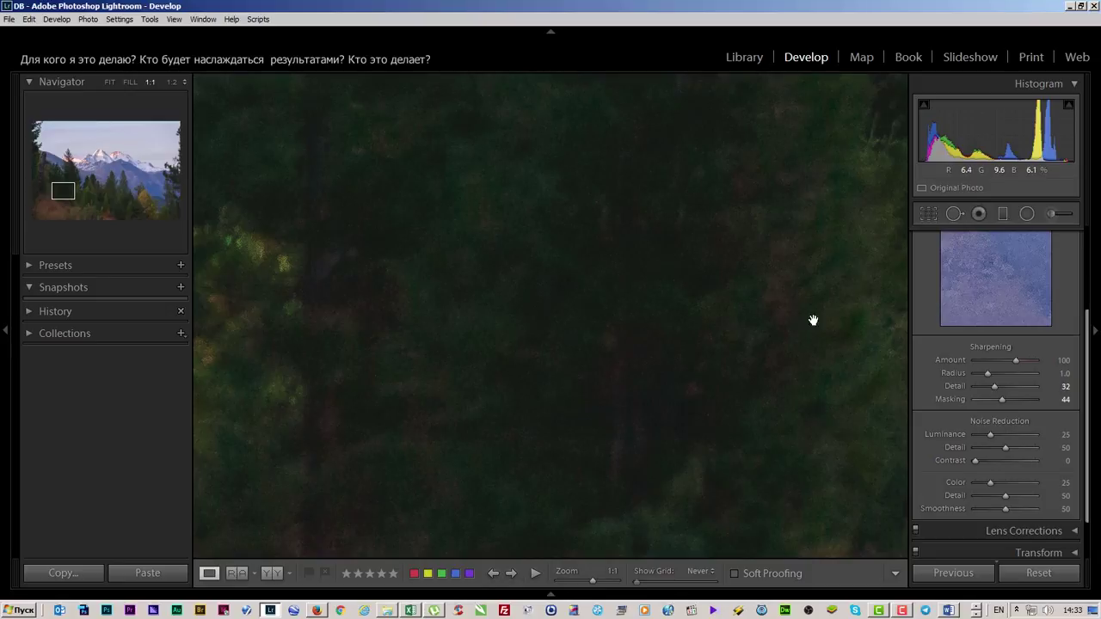
scroll(954, 270, up, 1)
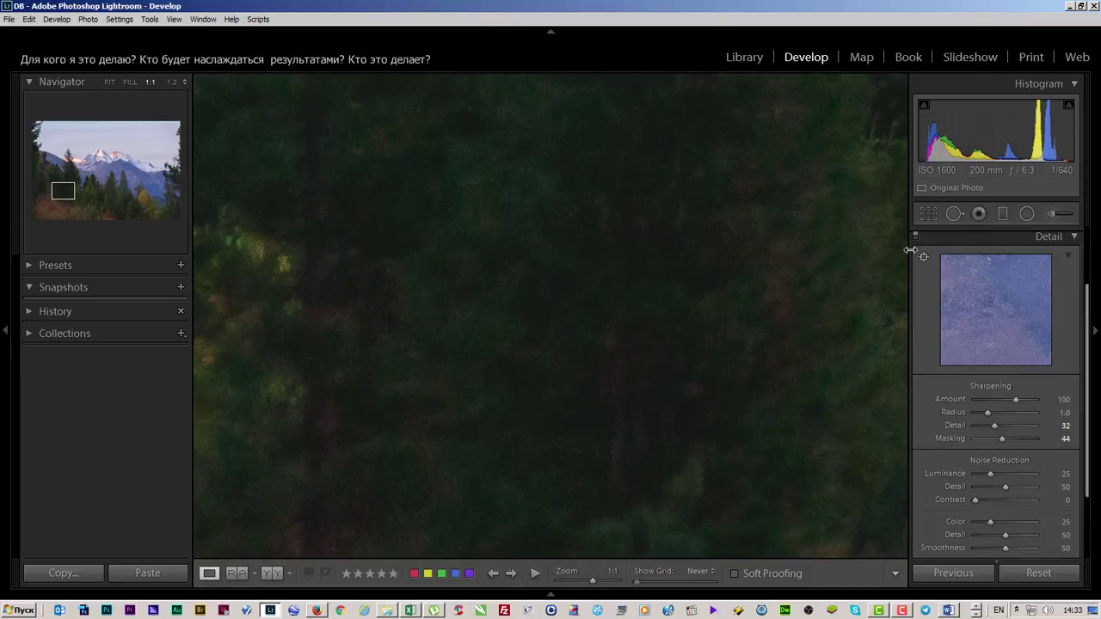
click(915, 238)
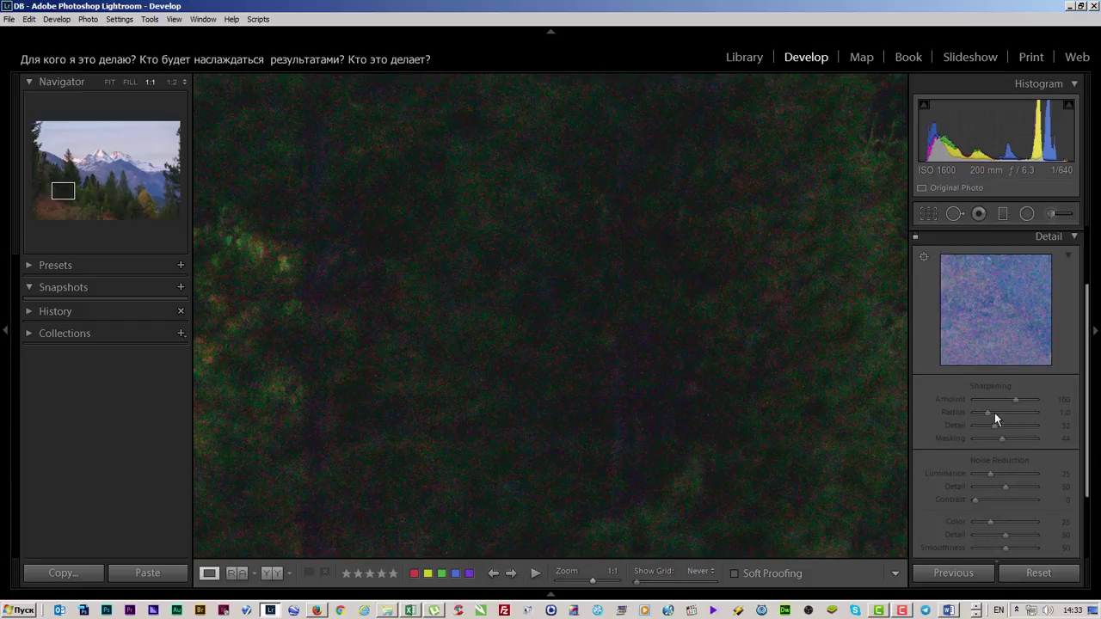
scroll(994, 413, up, 1)
click(916, 265)
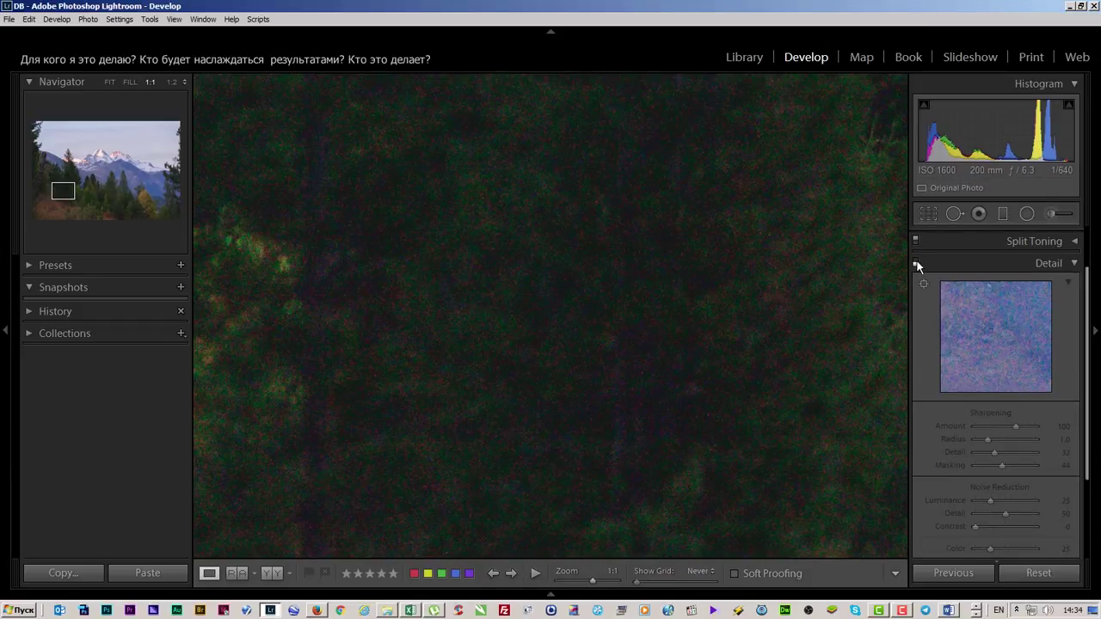
click(916, 265)
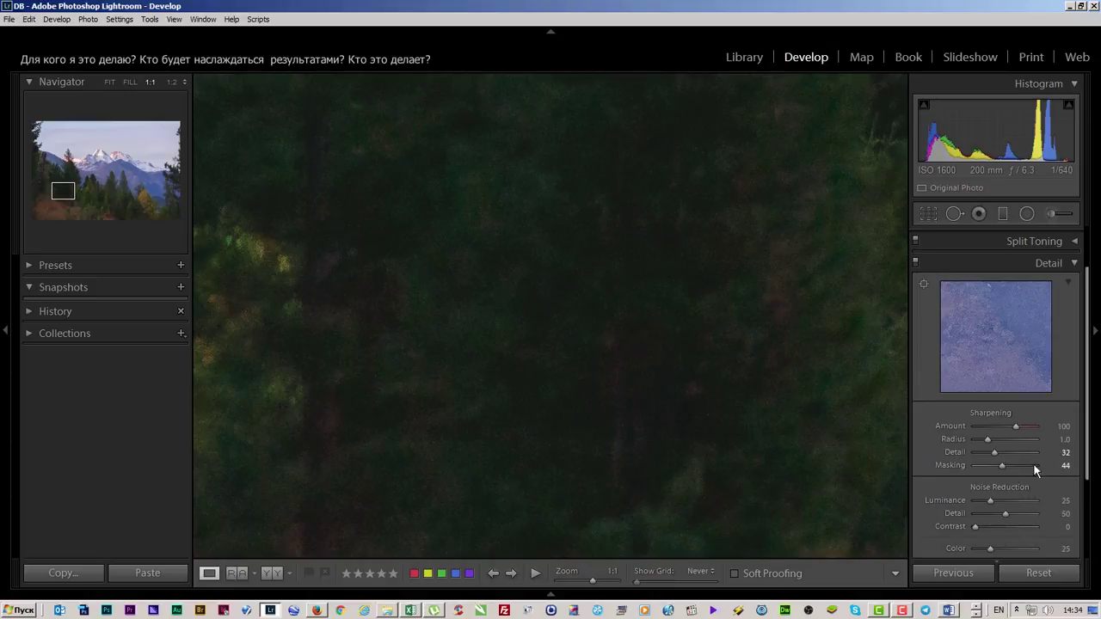
scroll(1006, 479, down, 1)
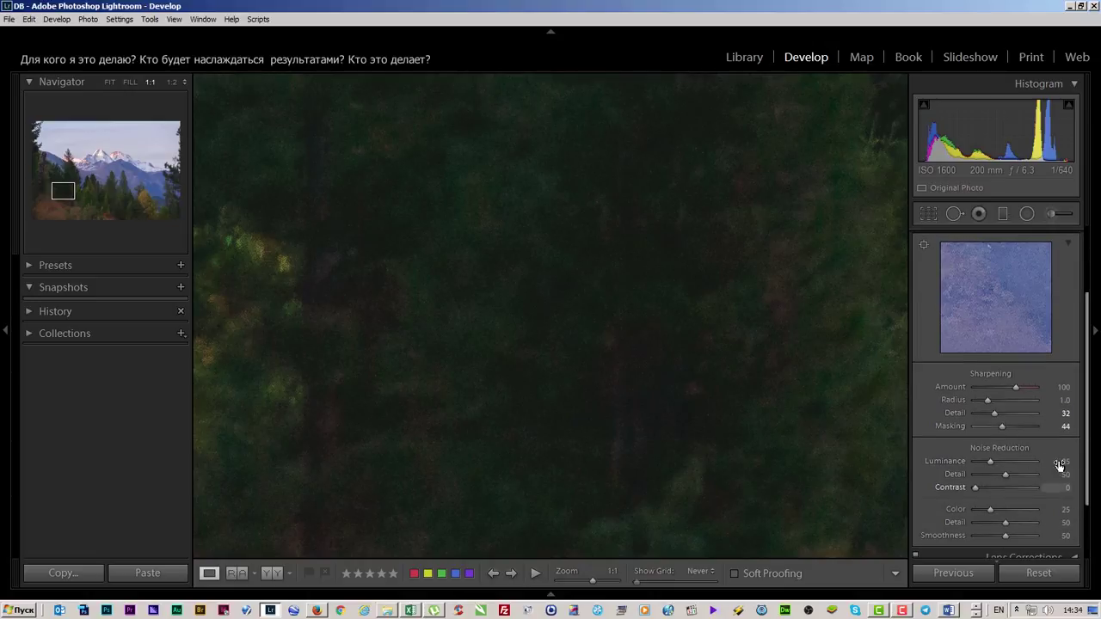
Set noise reduction Luminance to 34 and Color to 23.
drag(991, 461, 992, 464)
click(996, 512)
drag(995, 512, 988, 511)
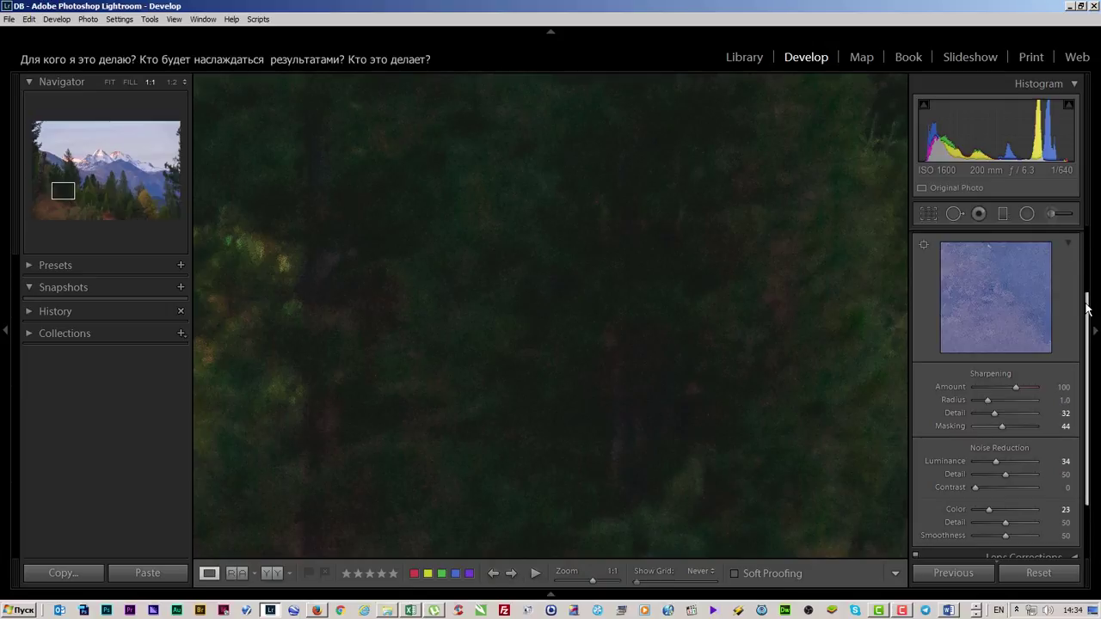
drag(1086, 307, 1086, 258)
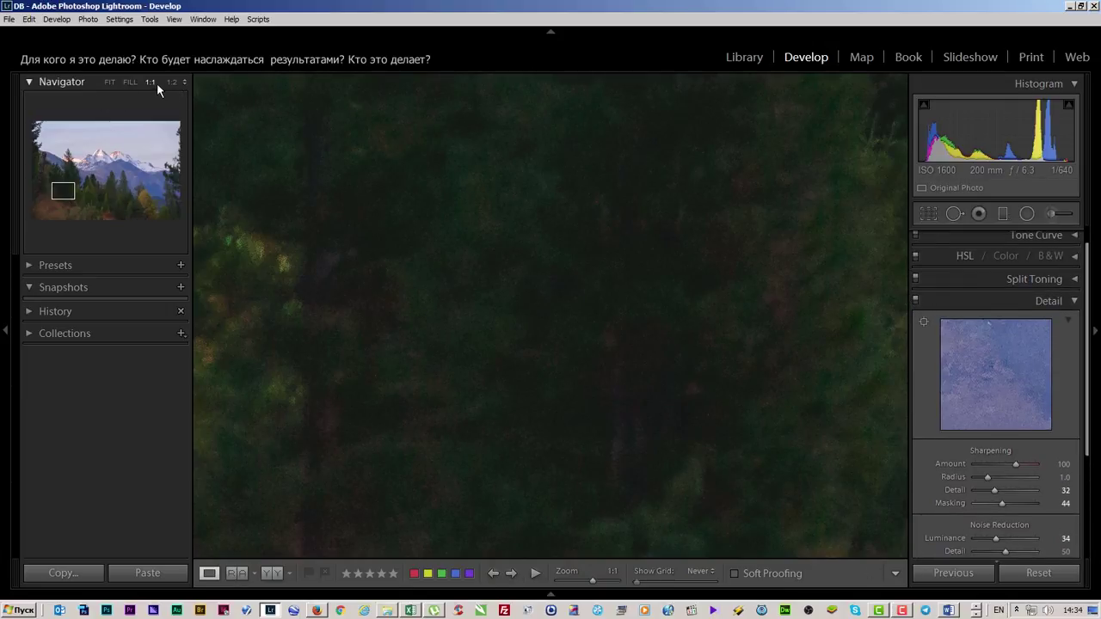
Check the photo at Fit, 1:2, Fill and Fit again, then collapse the Detail panel.
click(110, 83)
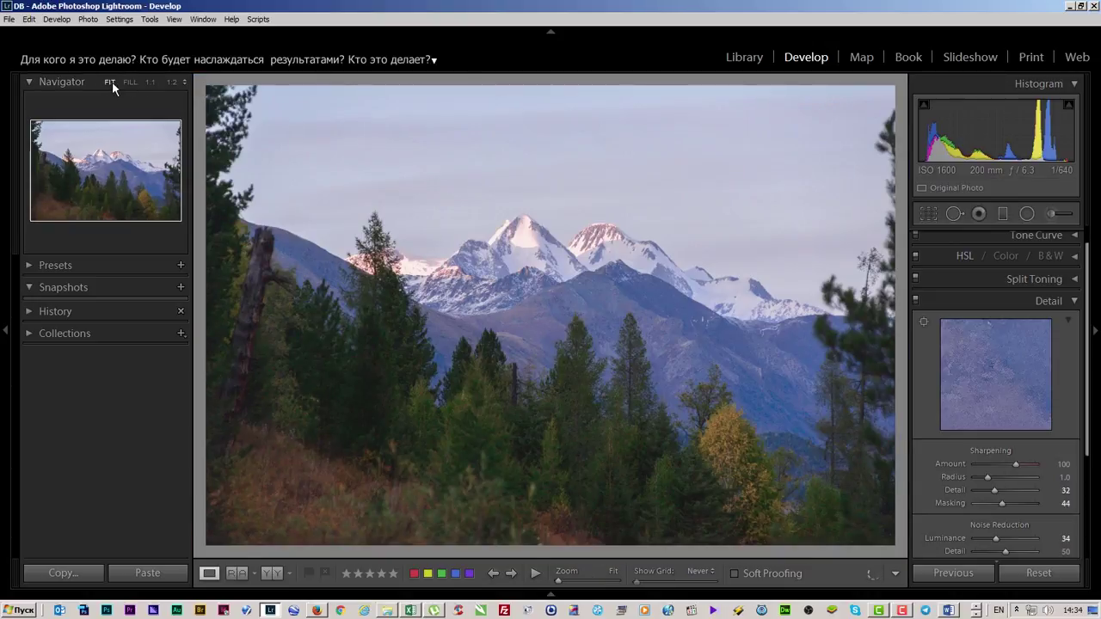
click(185, 83)
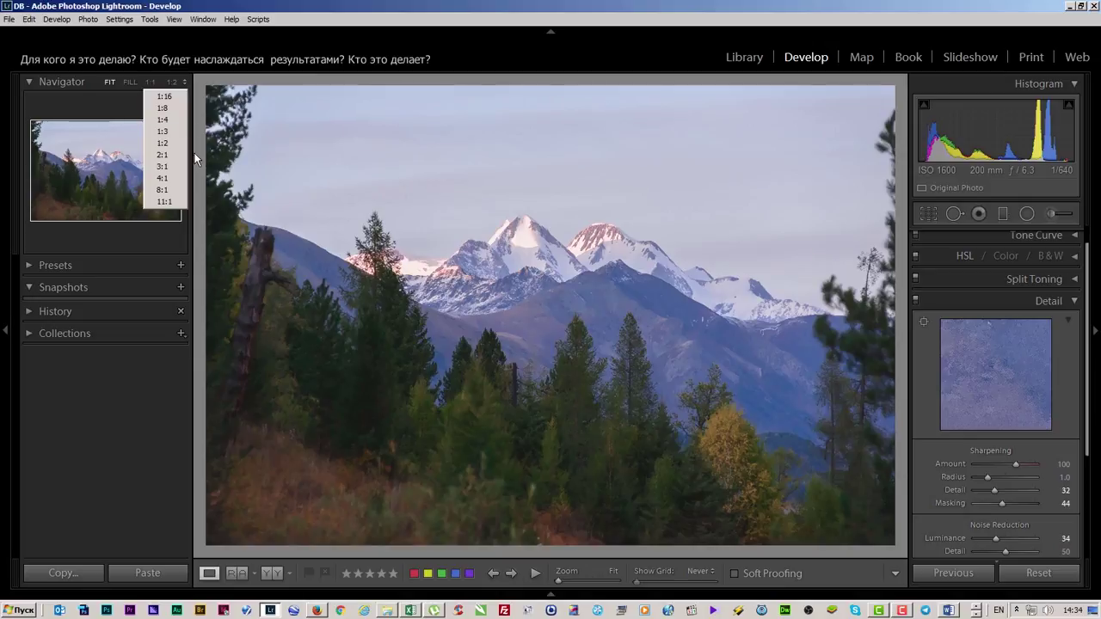
click(163, 143)
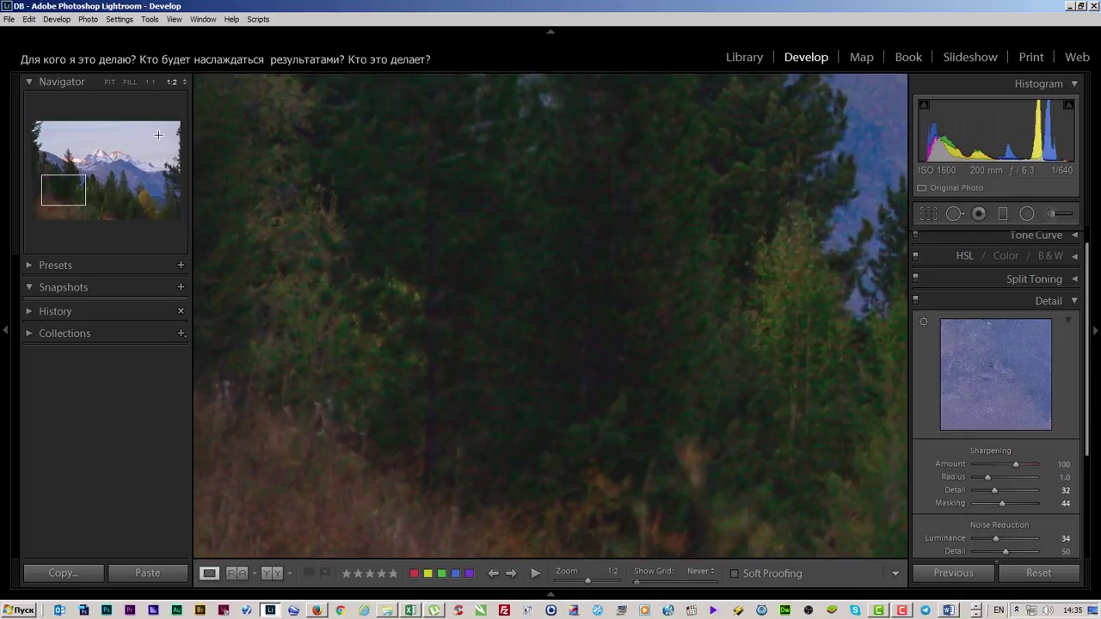
click(108, 84)
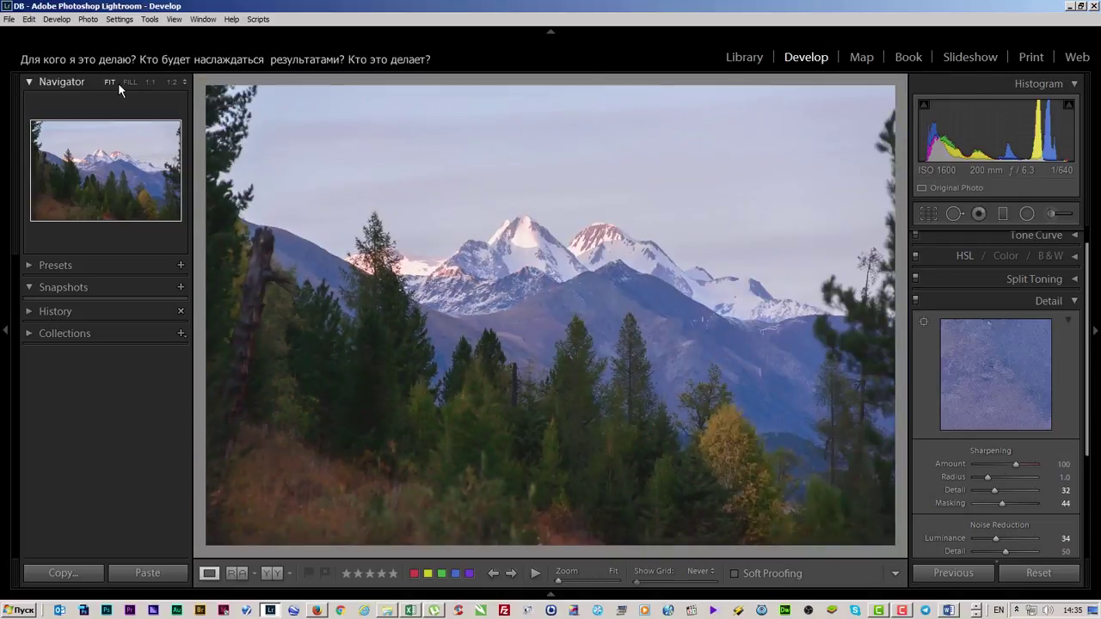
click(137, 83)
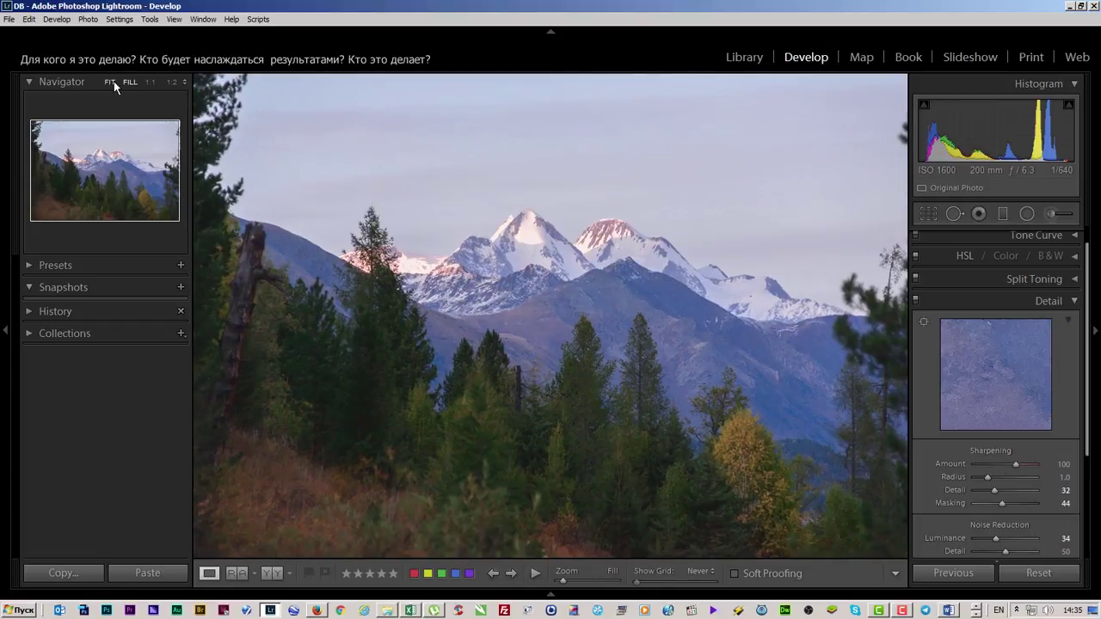
click(113, 80)
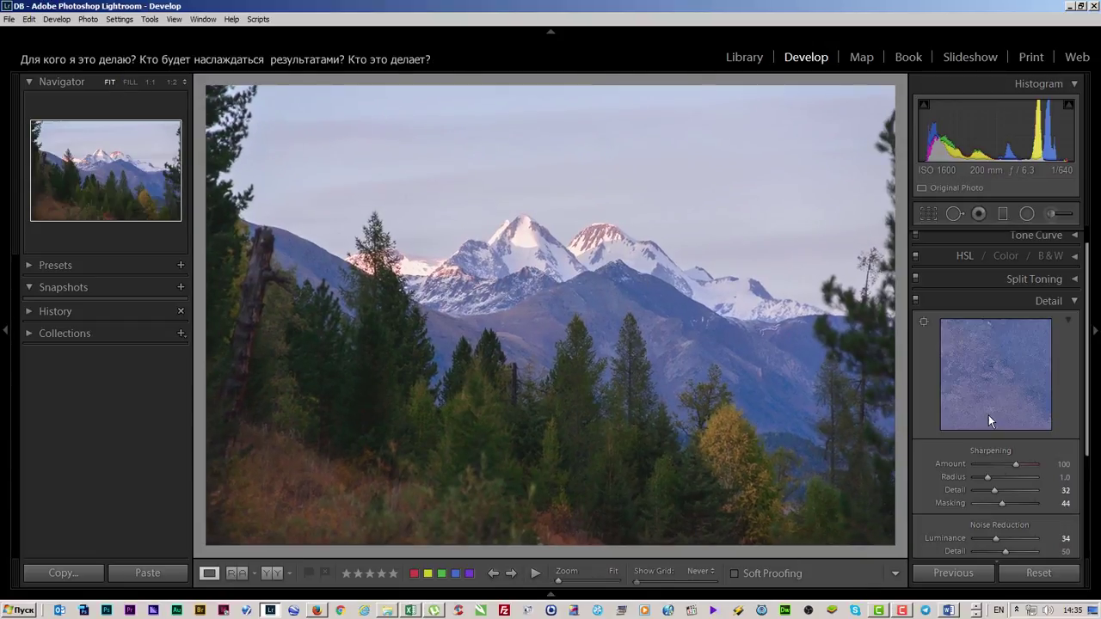
click(1048, 301)
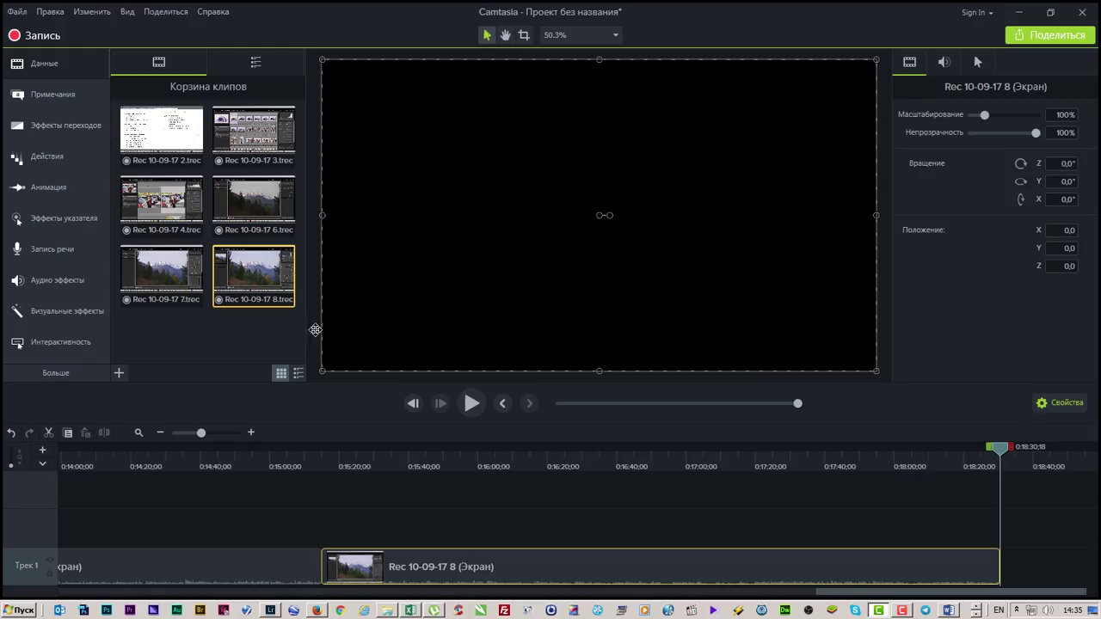
Highlight Word outline line 3.6 'Details - шумы/резкость' in yellow.
key(alt+Tab)
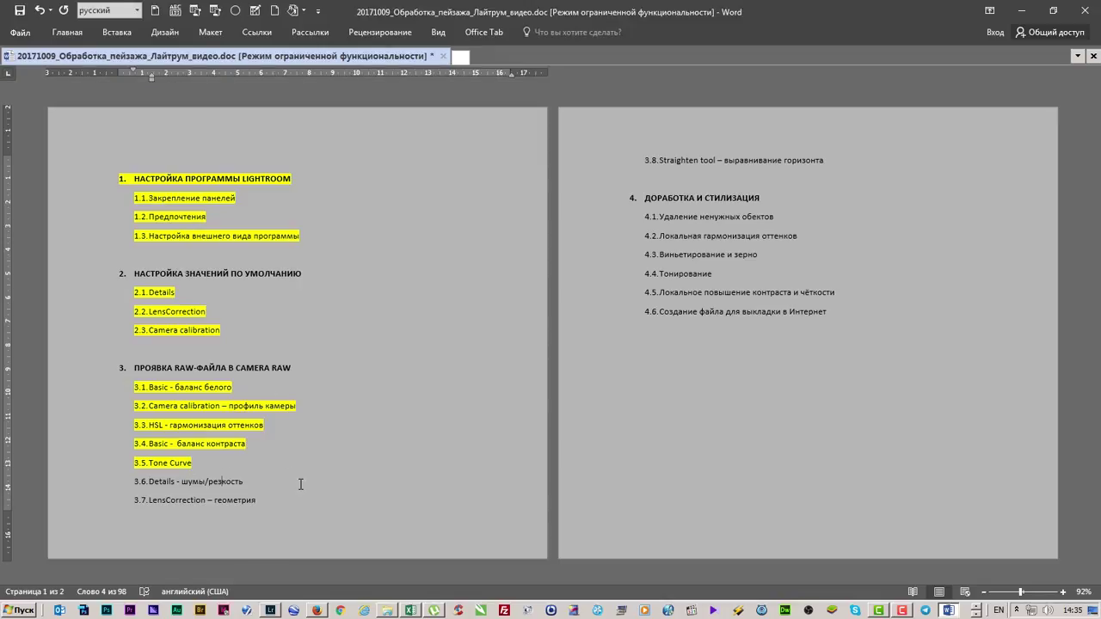
drag(149, 482, 248, 482)
click(66, 32)
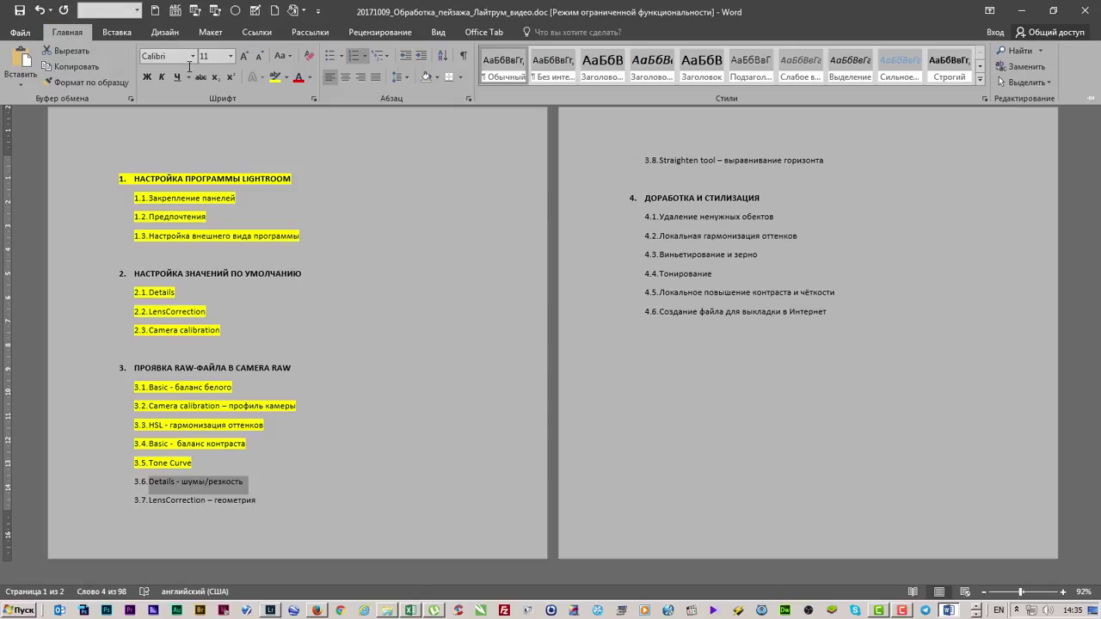
click(273, 83)
Switch back from Word to Lightroom.
key(alt+Tab)
key(Tab)
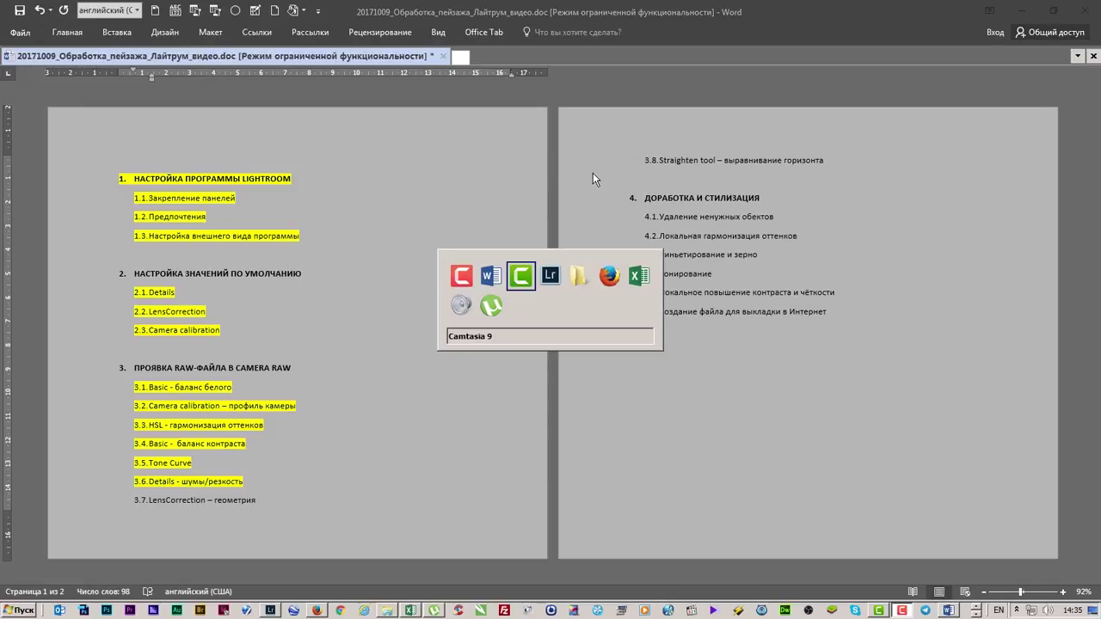
key(alt+Tab)
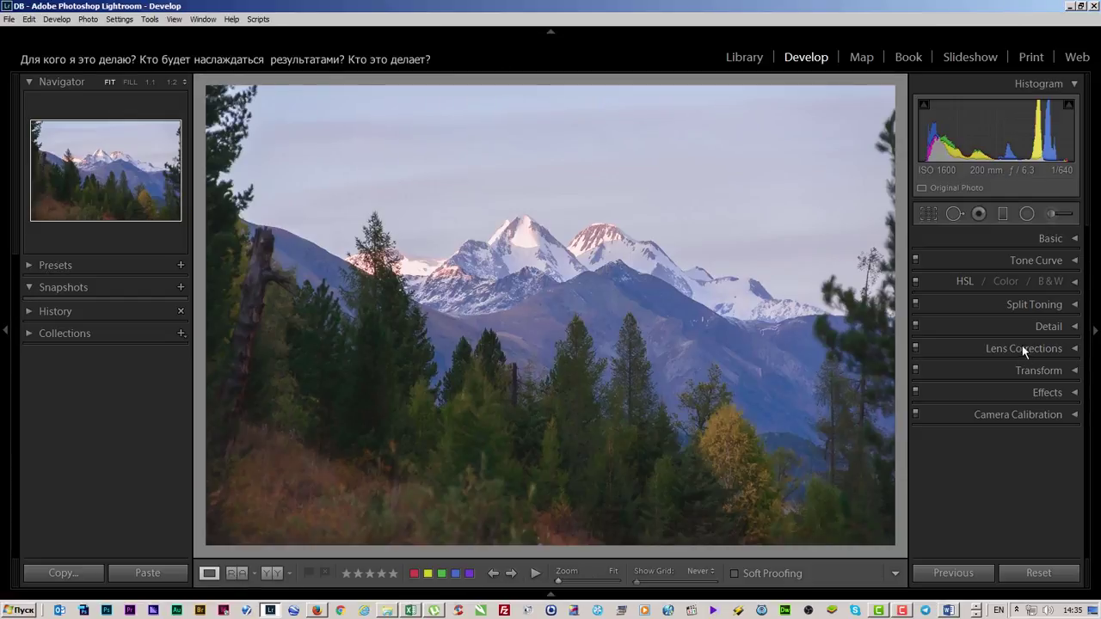
Expand Lens Corrections and bring up the Manual defringe options.
click(1072, 345)
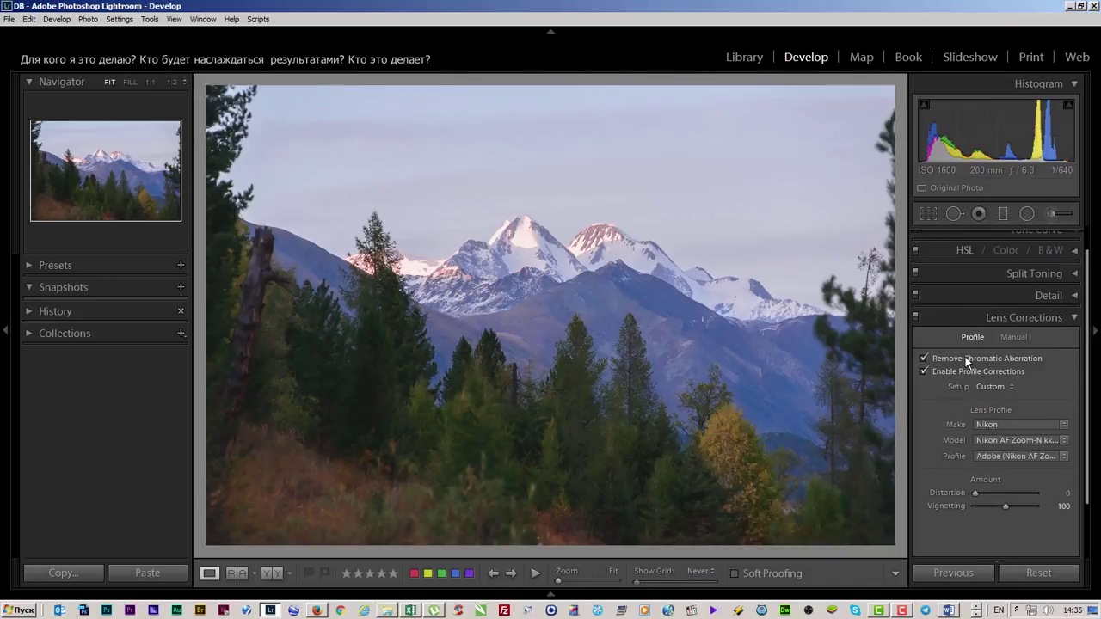
click(1010, 337)
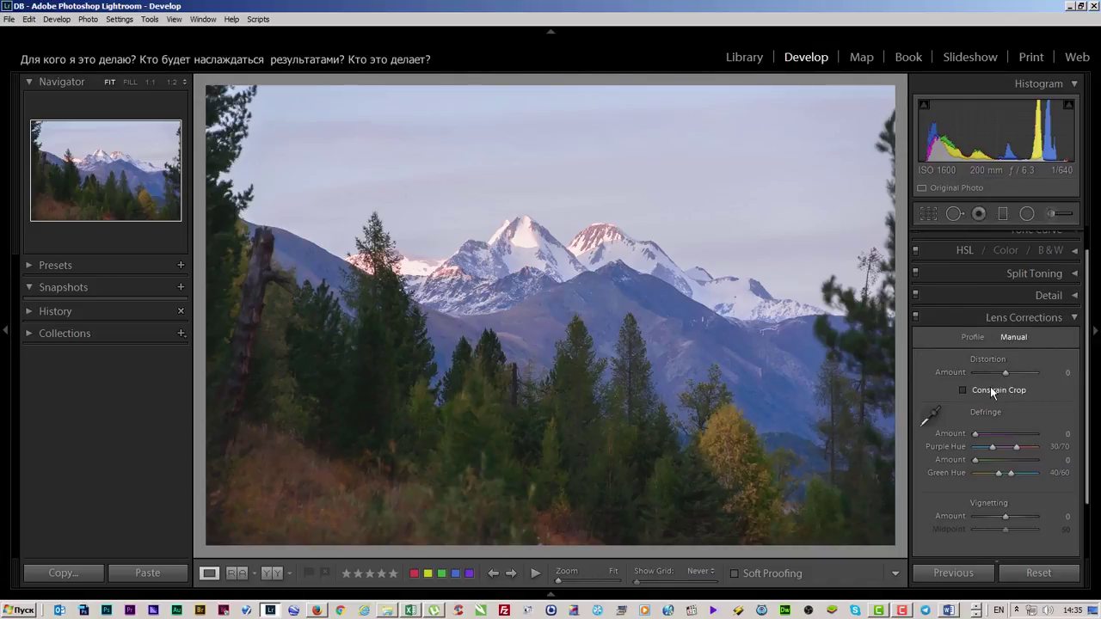
click(973, 336)
scroll(1044, 468, down, 1)
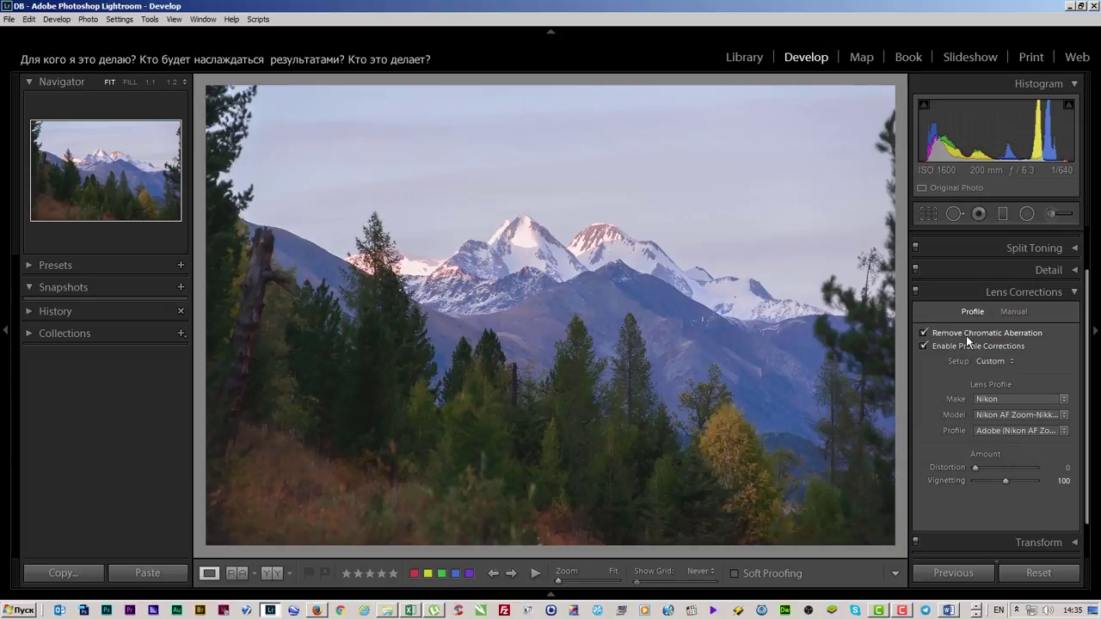
click(1015, 311)
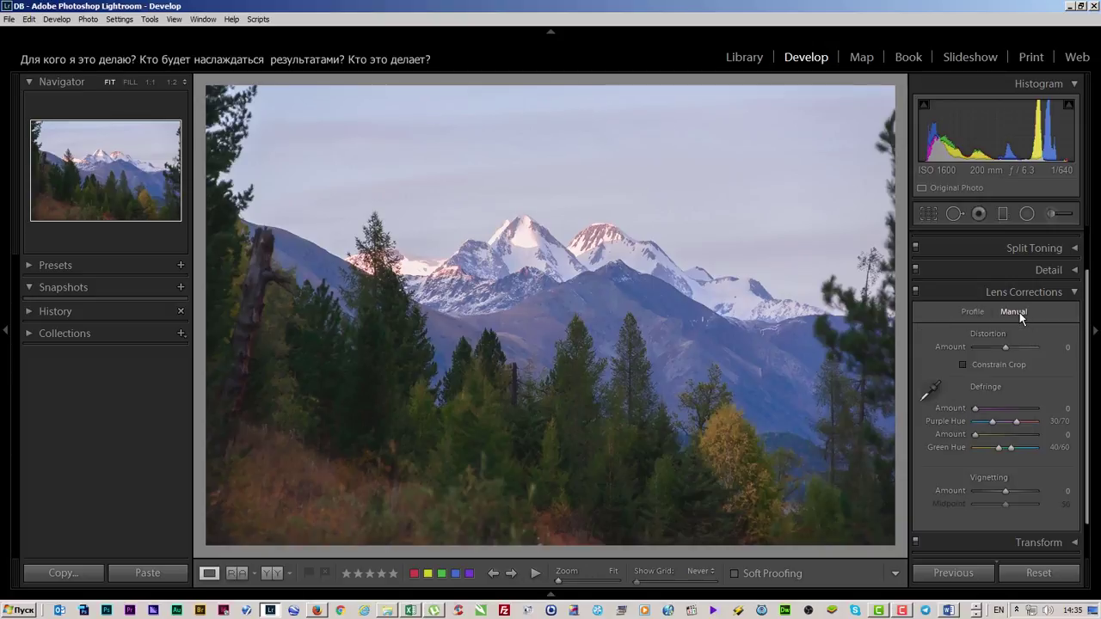
scroll(1027, 396, down, 1)
scroll(1028, 395, down, 1)
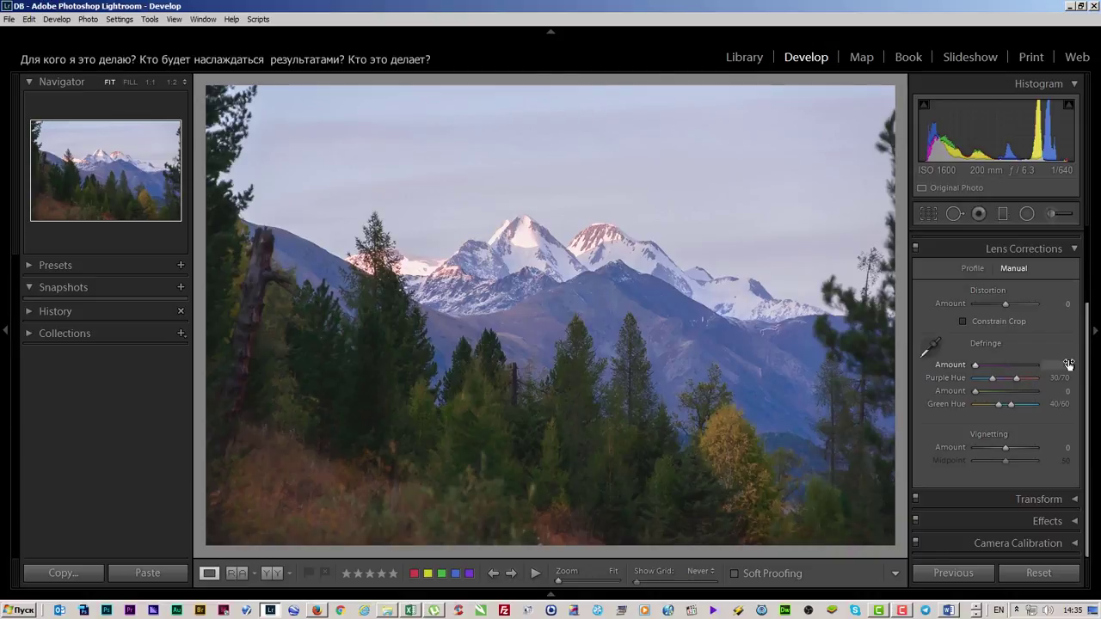
Set Defringe Purple and Green Amounts to 3, then test Profile distortion correction.
click(1068, 365)
text(3)
key(Tab)
text(3)
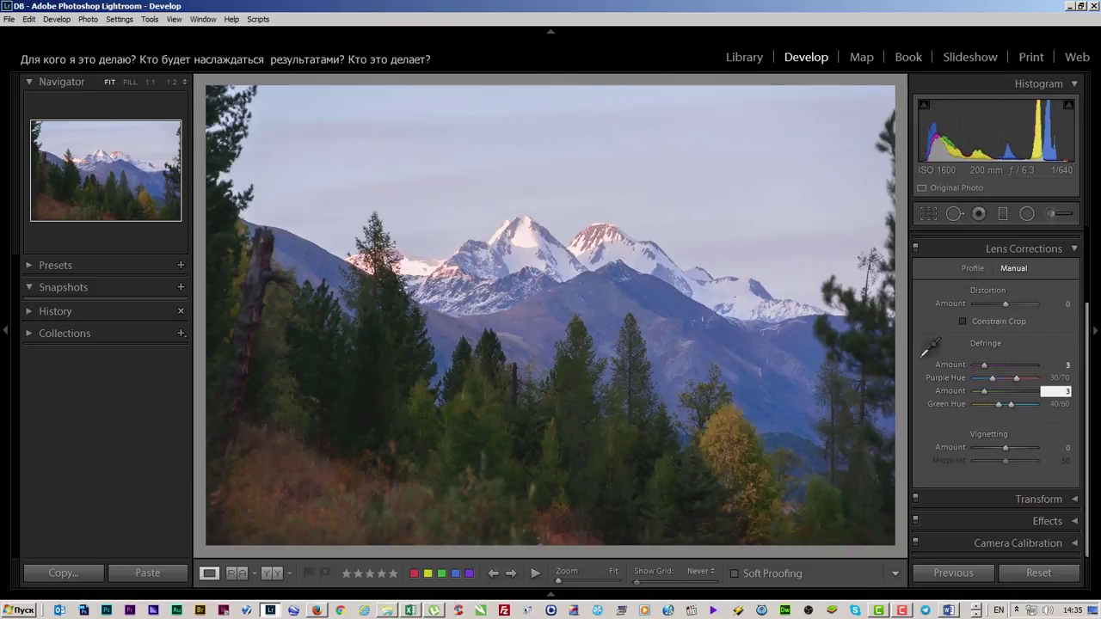
key(Return)
click(970, 268)
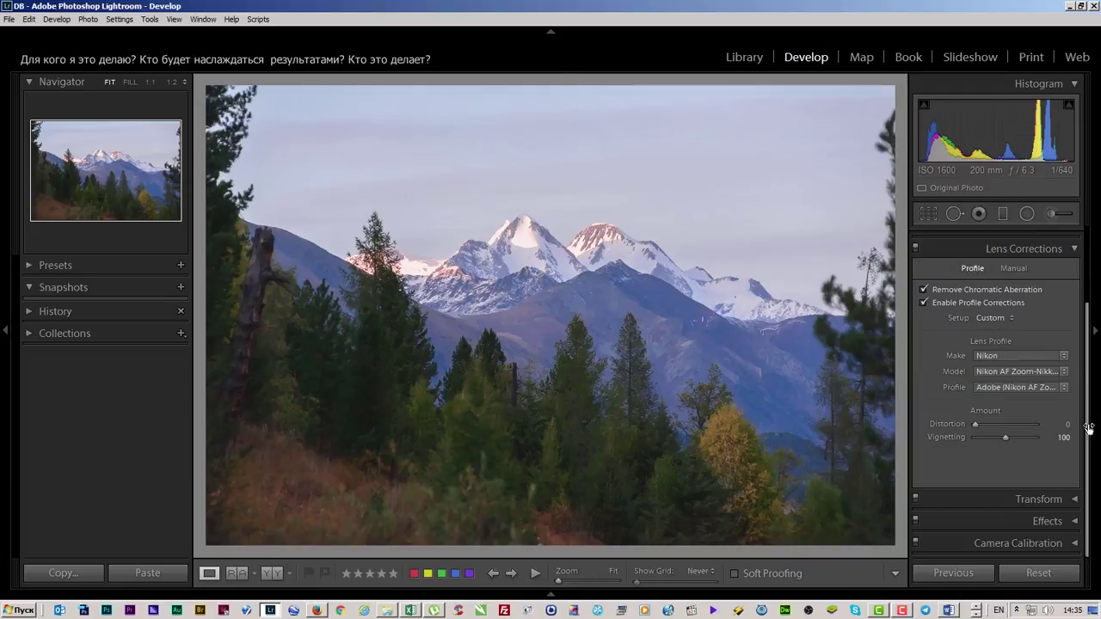
mouse_move(977, 423)
mouse_down()
mouse_move(1005, 425)
mouse_move(912, 414)
mouse_up()
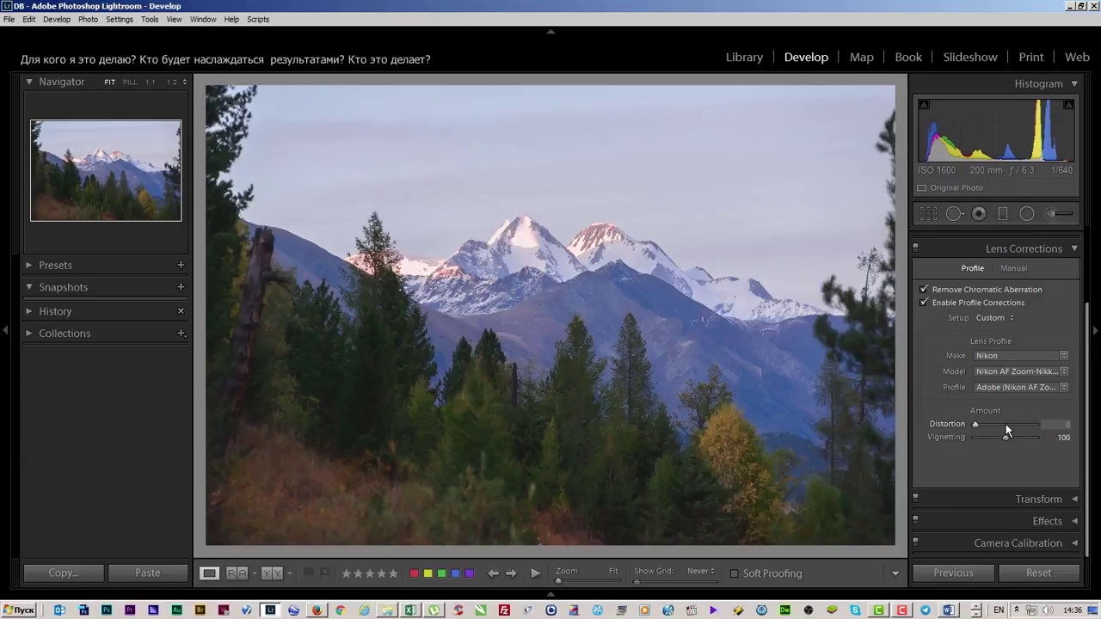
Apply yellow Text Highlight Color to Word outline item 3.7 'LensCorrection – геометрия', then return to Lightroom.
key(alt+Tab)
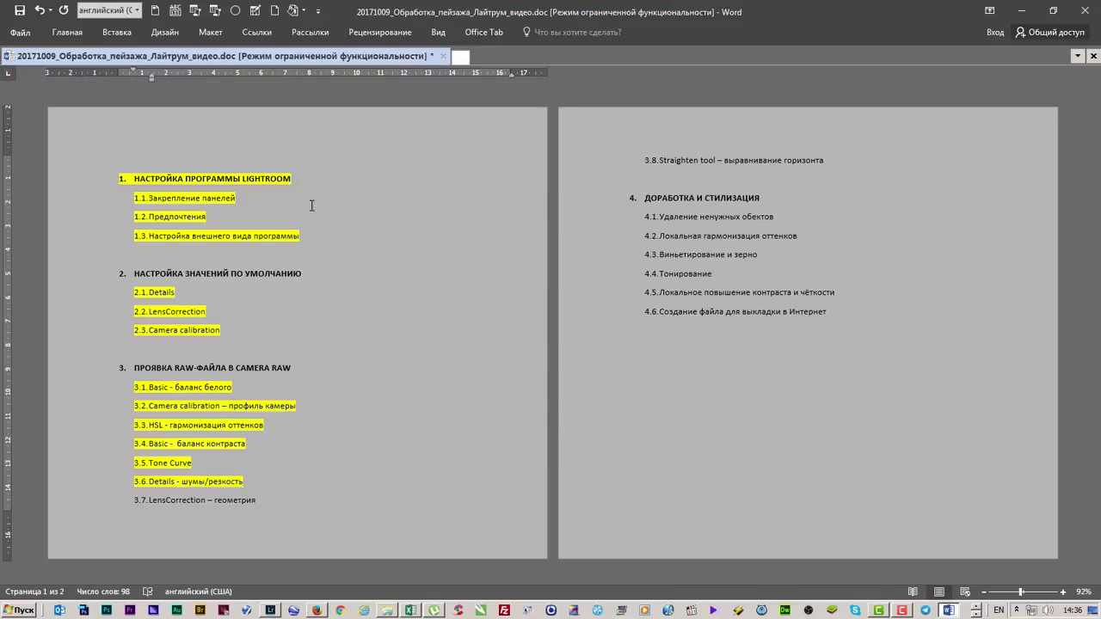
drag(263, 505, 120, 506)
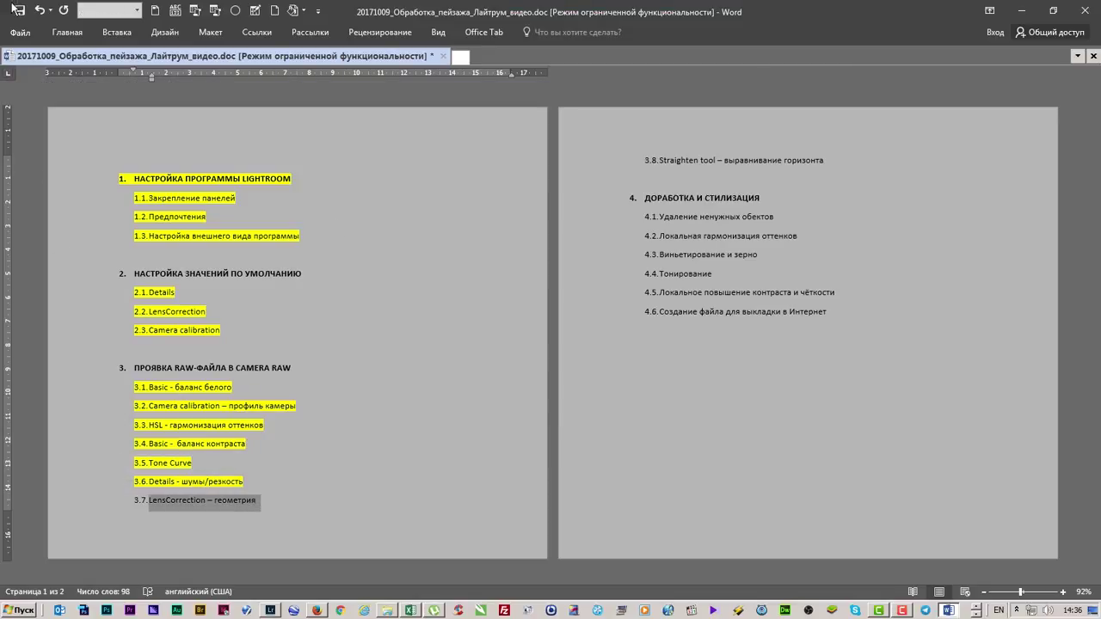
click(21, 32)
click(28, 30)
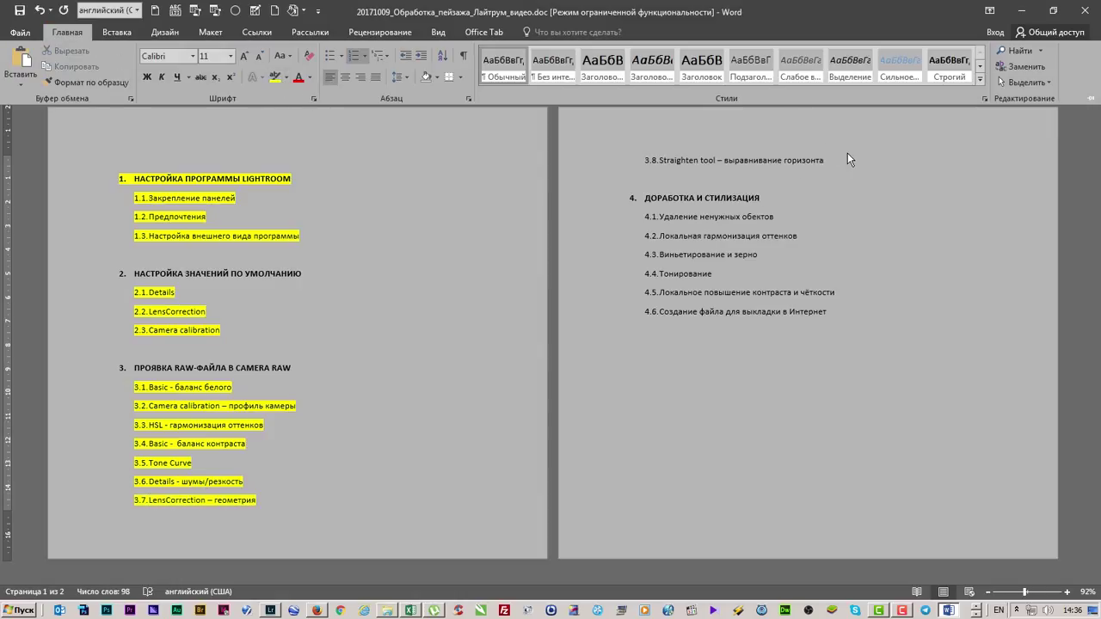
key(ctrl+F1)
click(575, 153)
key(alt+Tab)
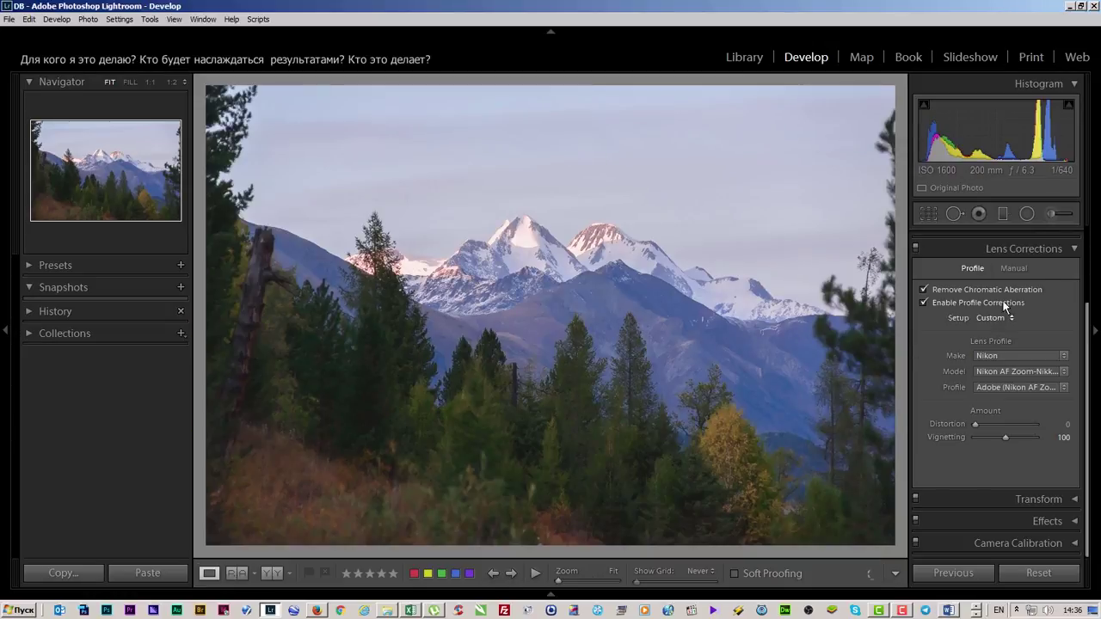
click(1075, 249)
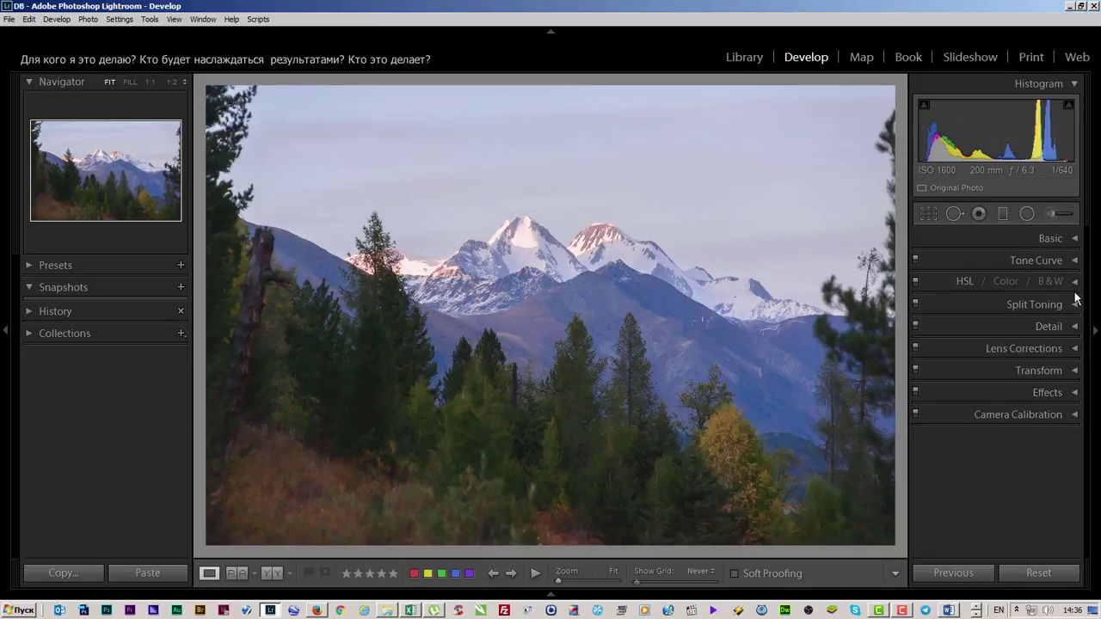
click(927, 214)
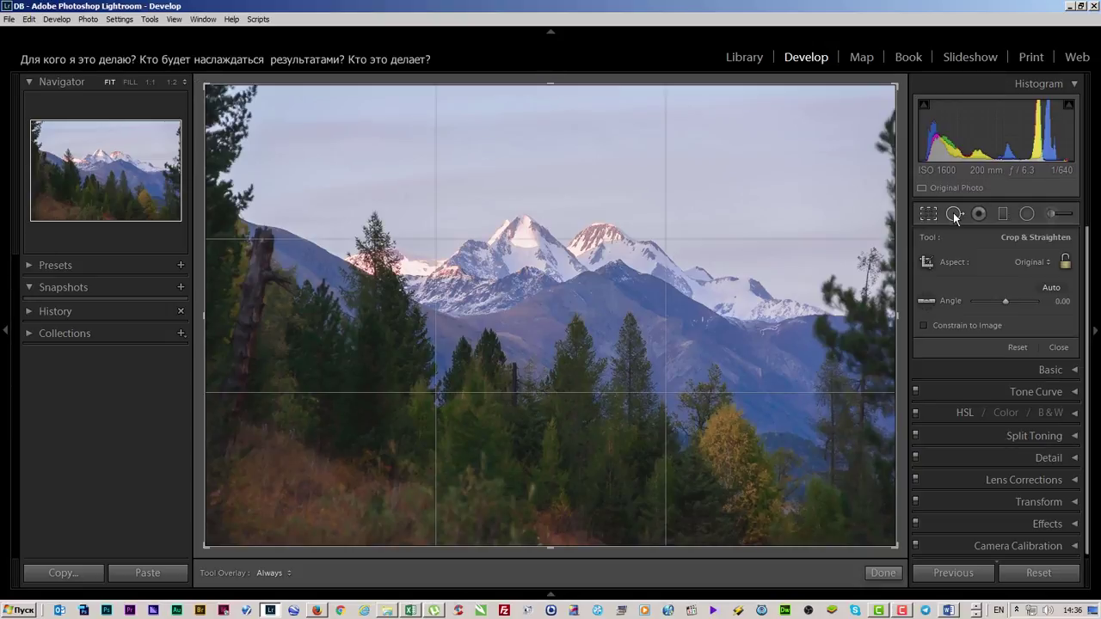
click(928, 216)
click(928, 216)
click(928, 303)
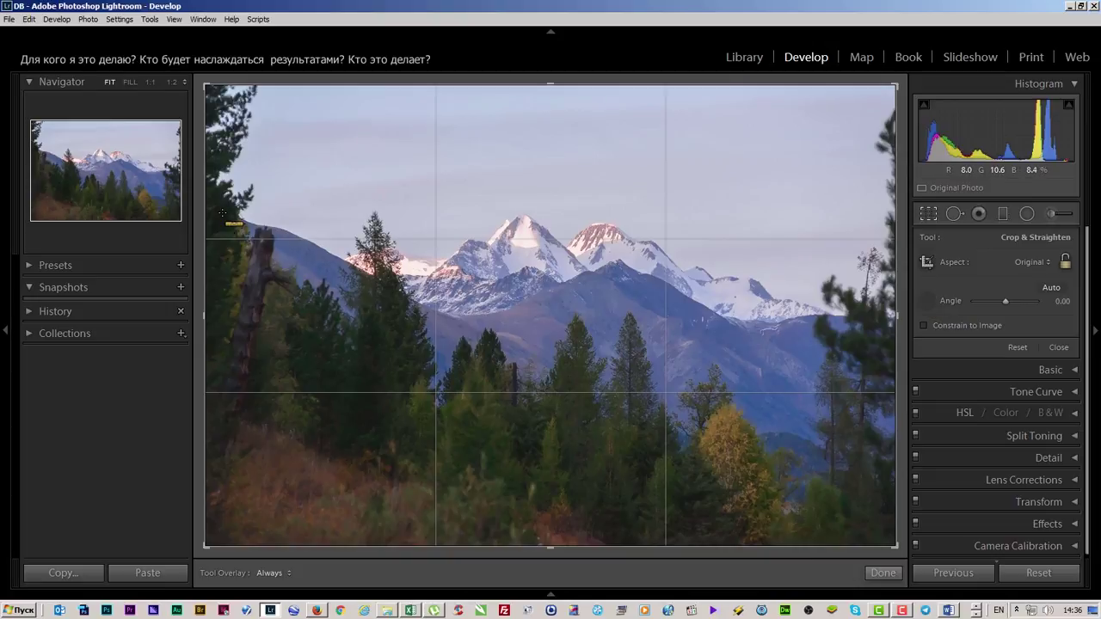
mouse_move(223, 212)
mouse_down()
mouse_move(841, 514)
mouse_move(909, 317)
mouse_up()
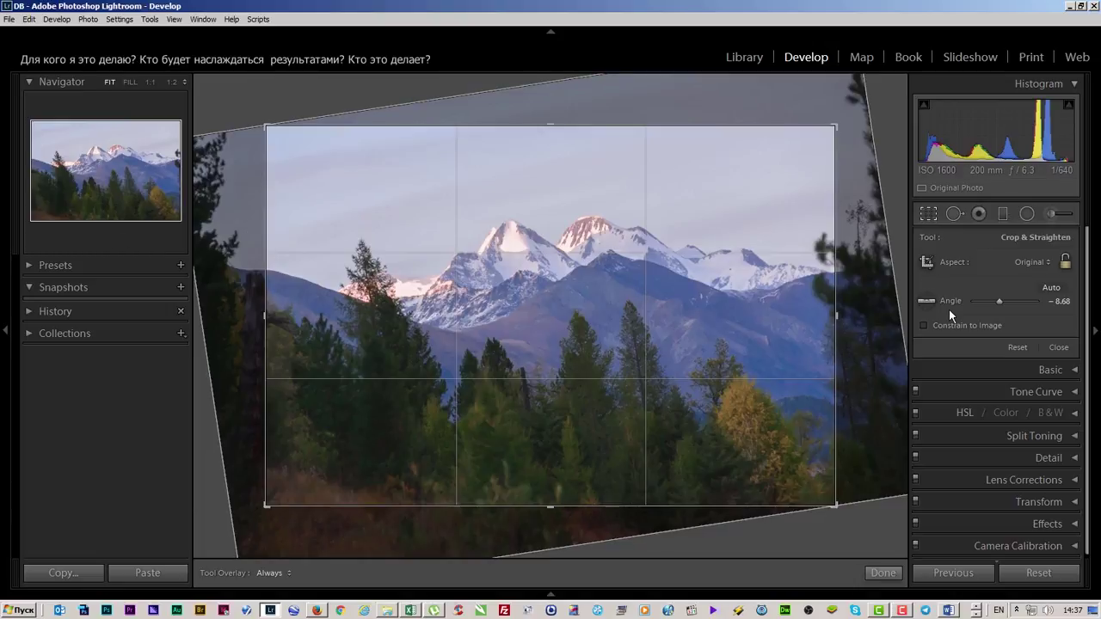
key(r)
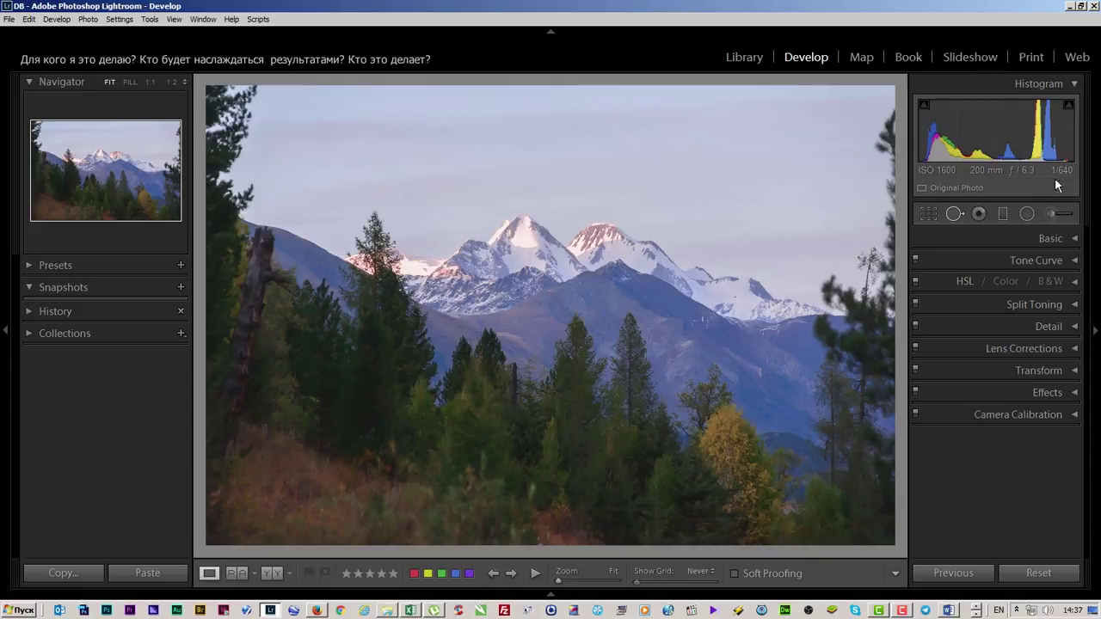
Activate the Crop Overlay tool on the mountain photo, glancing at the Word outline.
click(927, 214)
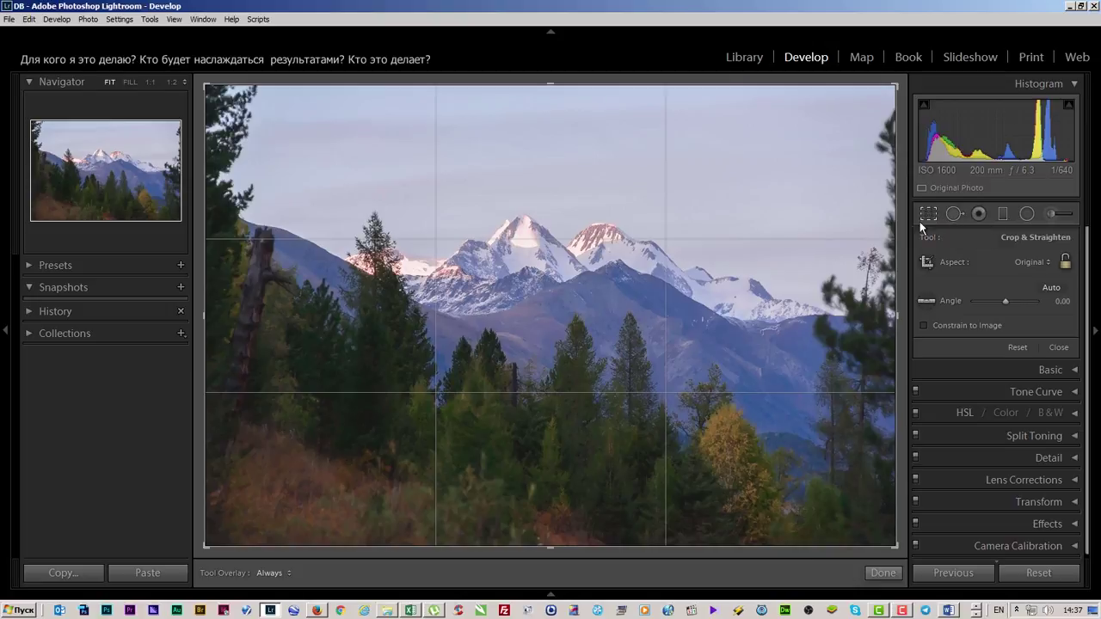
key(alt+Tab)
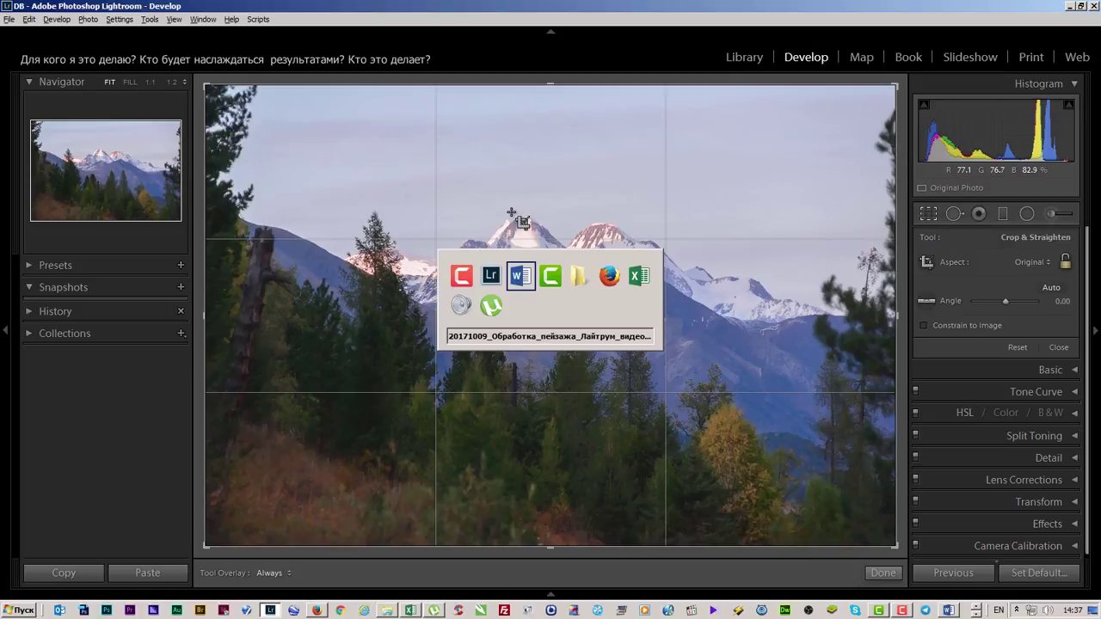
key(alt+Tab)
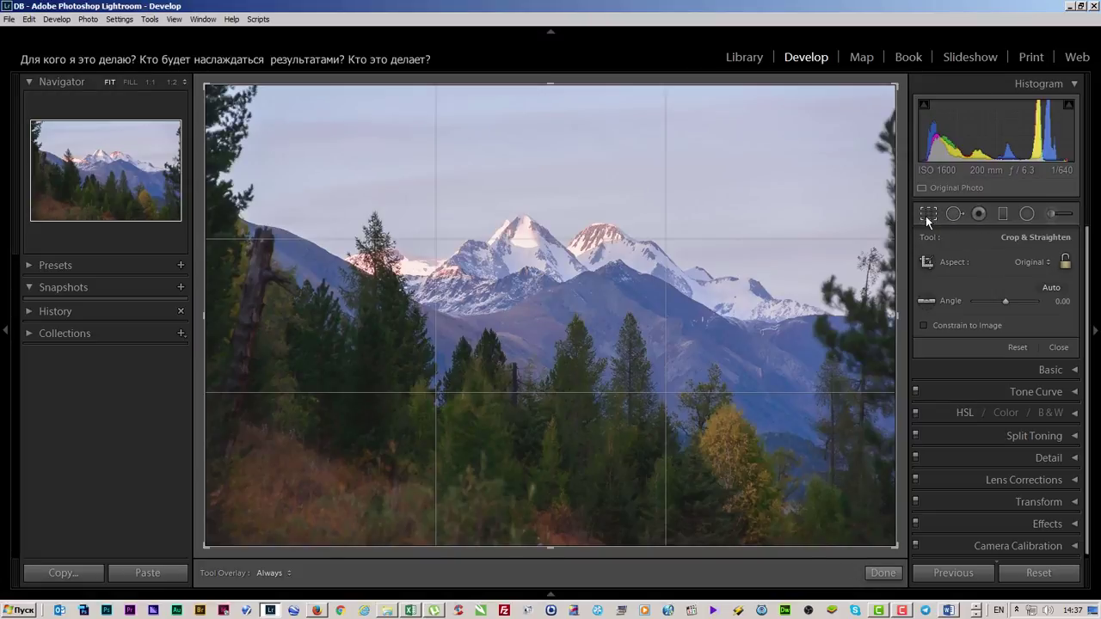
key(alt+Tab)
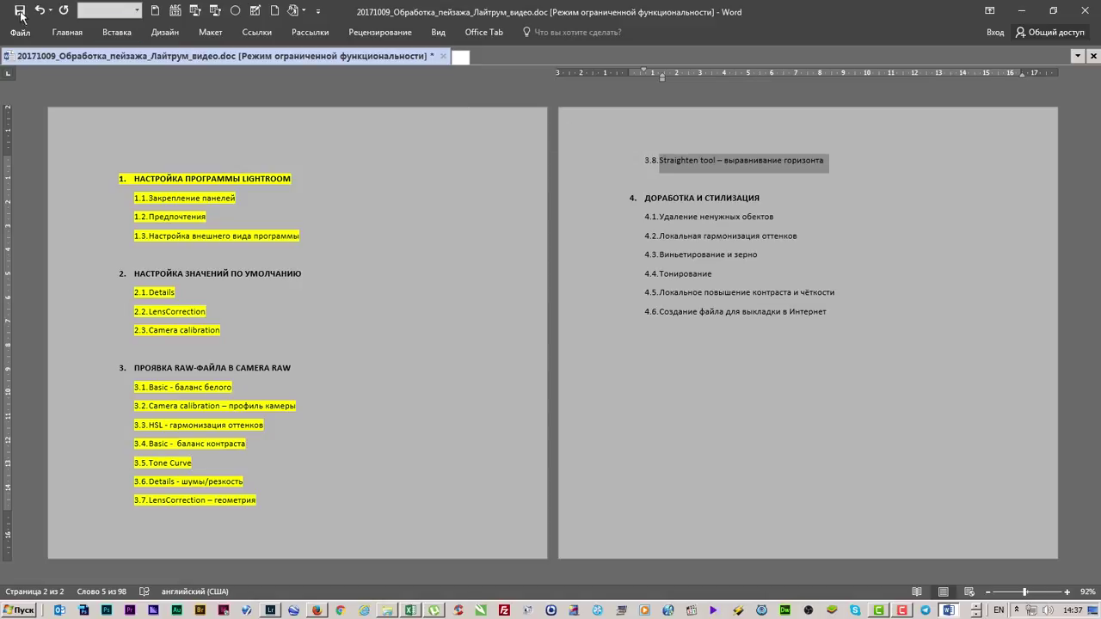
Close the Crop Overlay in Lightroom without changing the photo.
click(67, 31)
key(alt+Tab)
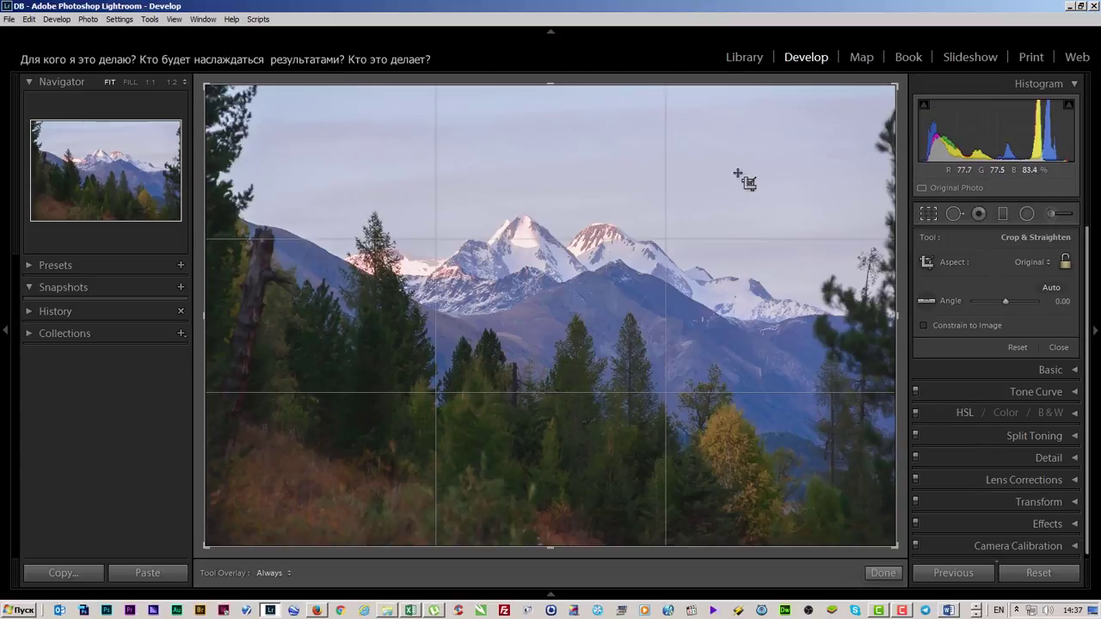
key(r)
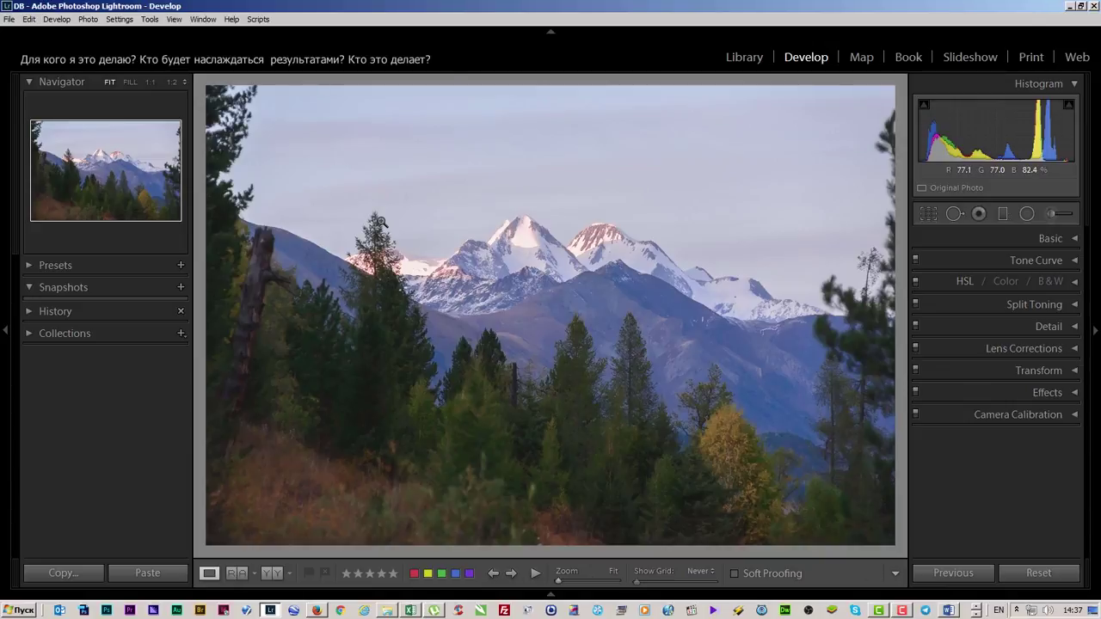
key(alt+Tab)
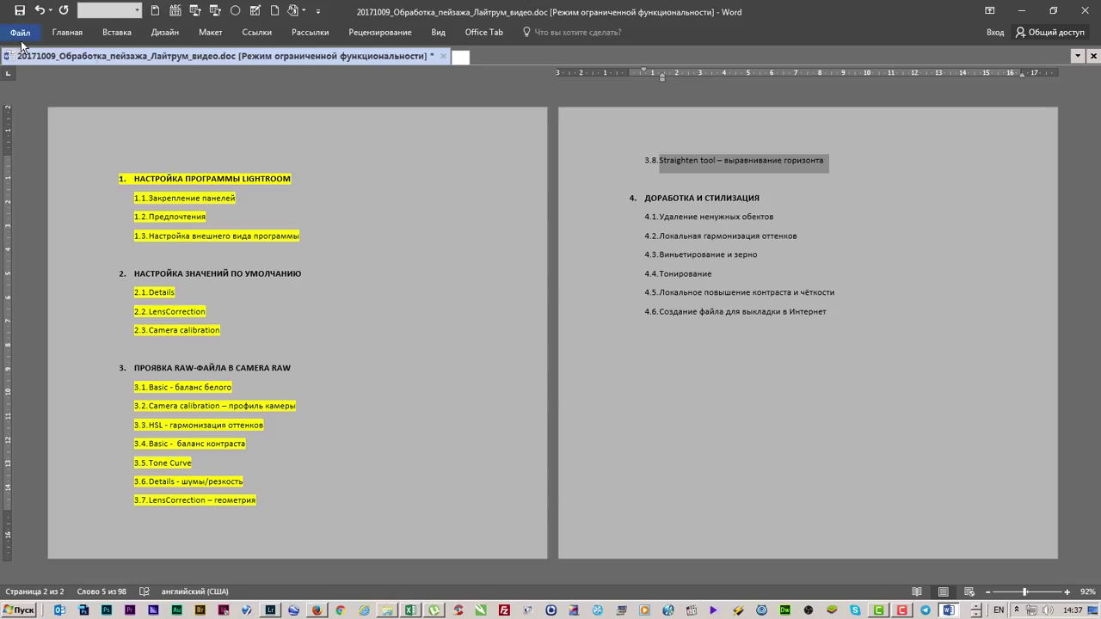
Highlight Word outline item 3.8 'Straighten tool' in yellow and return to Lightroom.
click(67, 33)
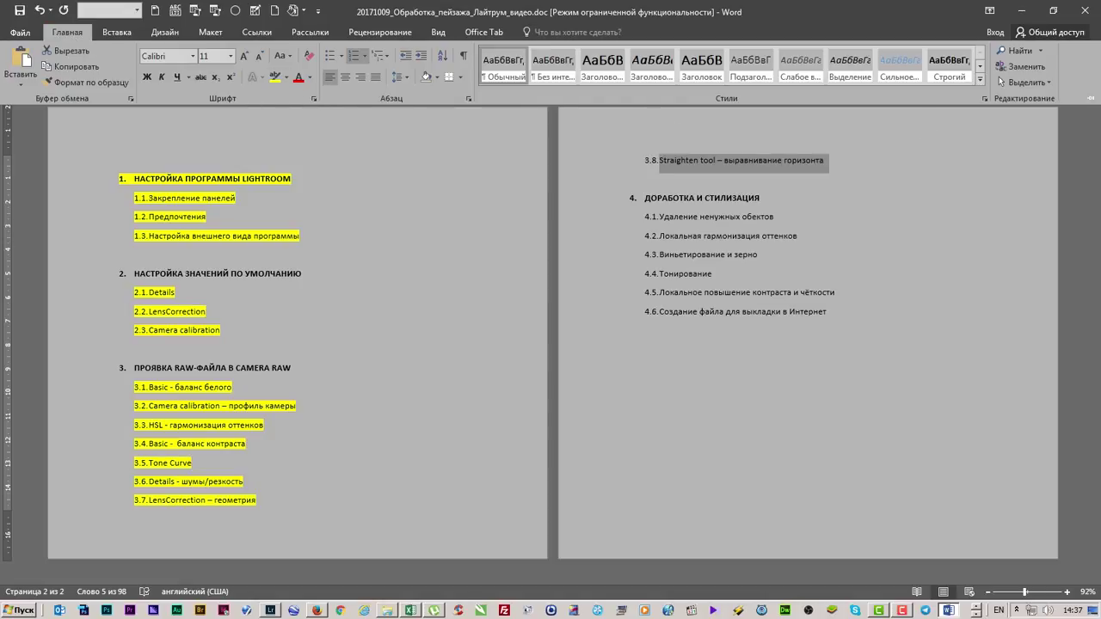
key(ctrl+shift+c)
click(275, 78)
key(Left)
key(alt+Tab)
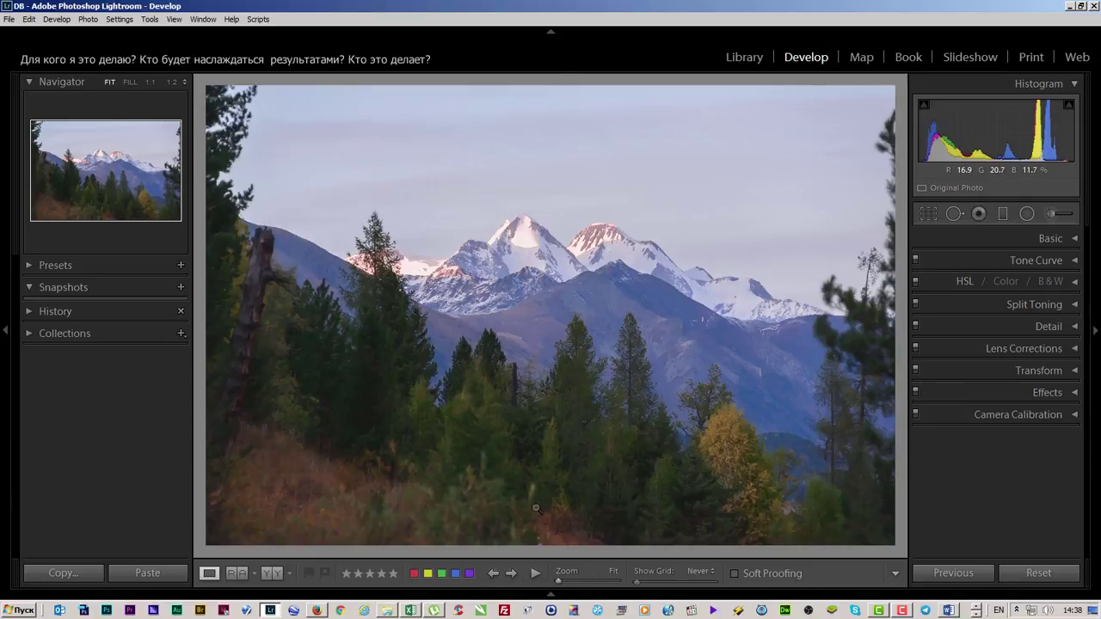
Zoom to 1:2 on the foreground undergrowth and pick Spot Removal in Heal mode at size 41.
click(531, 545)
mouse_move(582, 538)
mouse_down()
mouse_move(639, 295)
mouse_move(578, 319)
mouse_up()
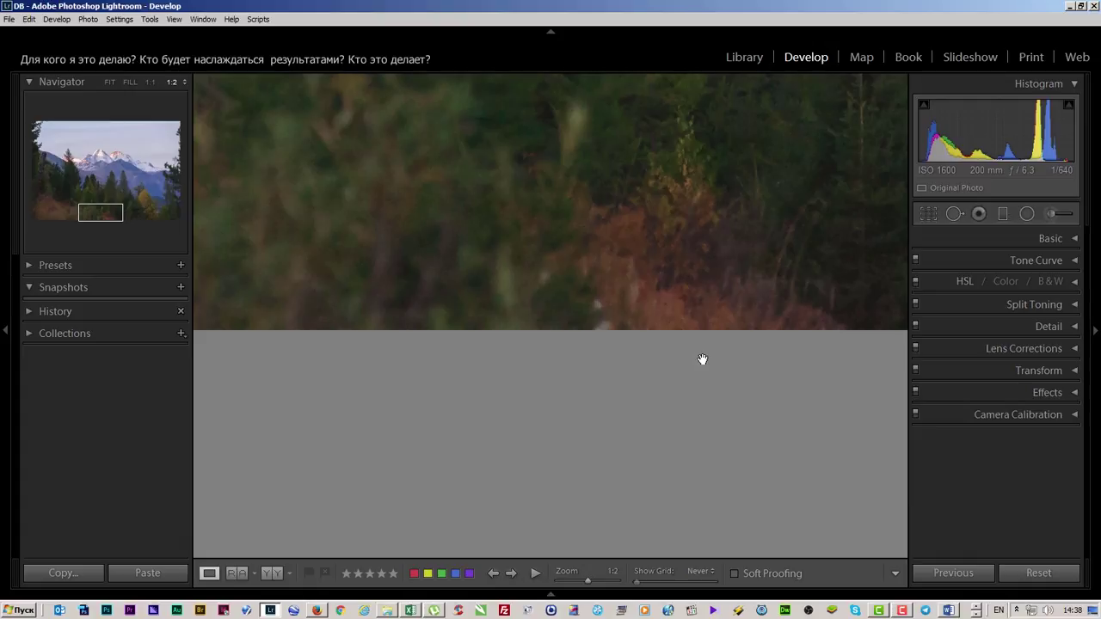
click(952, 215)
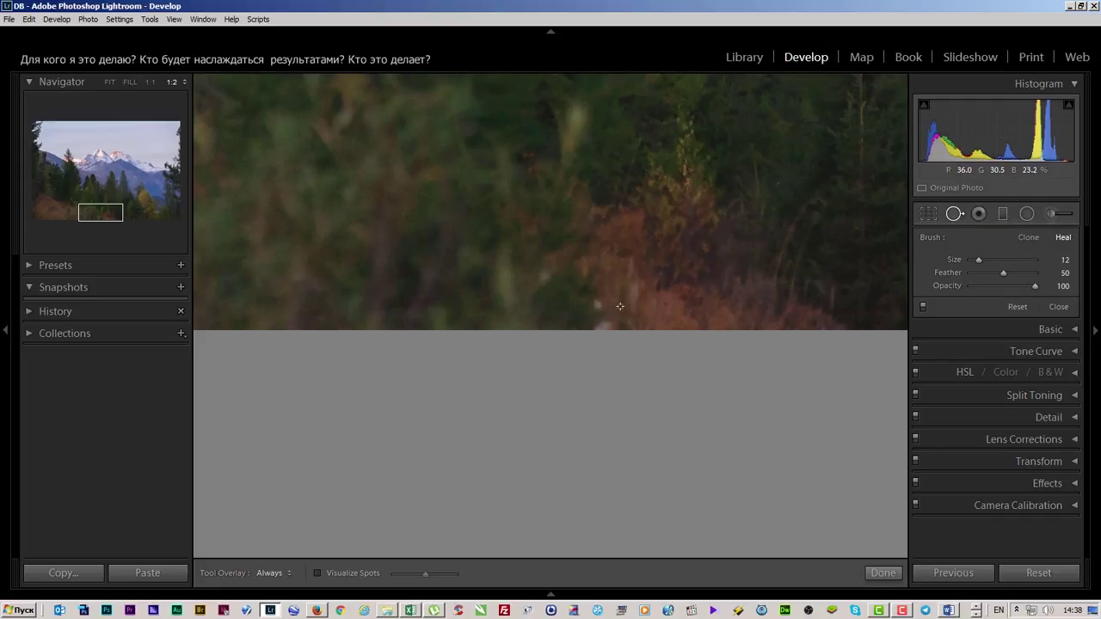
scroll(600, 311, up, 2)
scroll(599, 312, up, 3)
scroll(598, 309, up, 3)
scroll(598, 307, up, 3)
scroll(597, 304, up, 3)
Heal two pale grass spots and the elongated stalk, moving sources to foliage above.
click(598, 305)
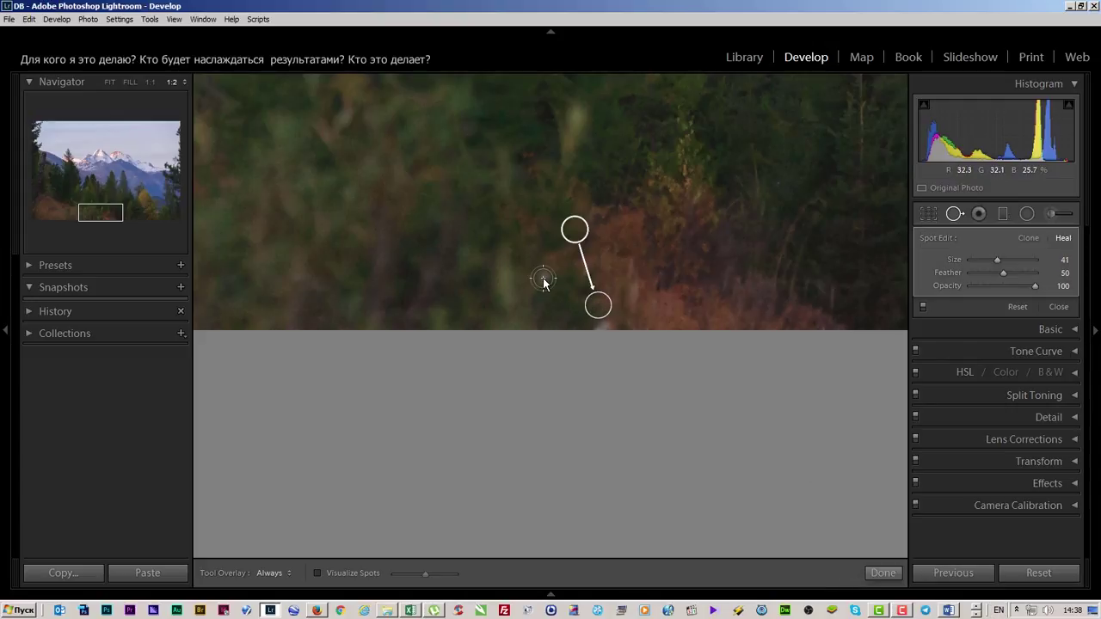
click(544, 282)
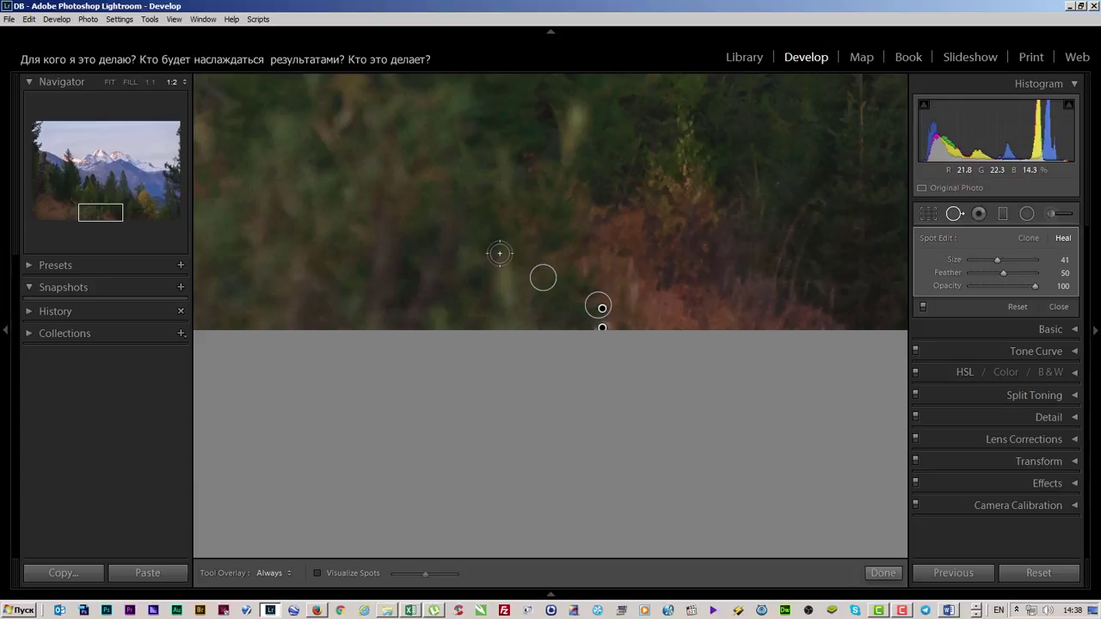
drag(503, 251, 504, 308)
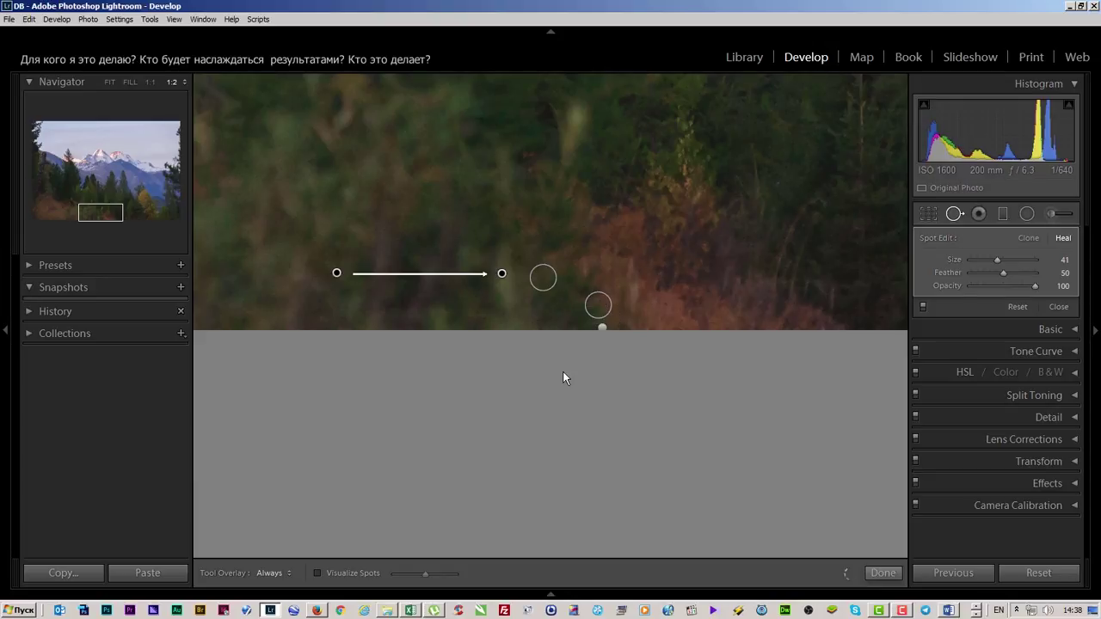
drag(331, 259, 335, 258)
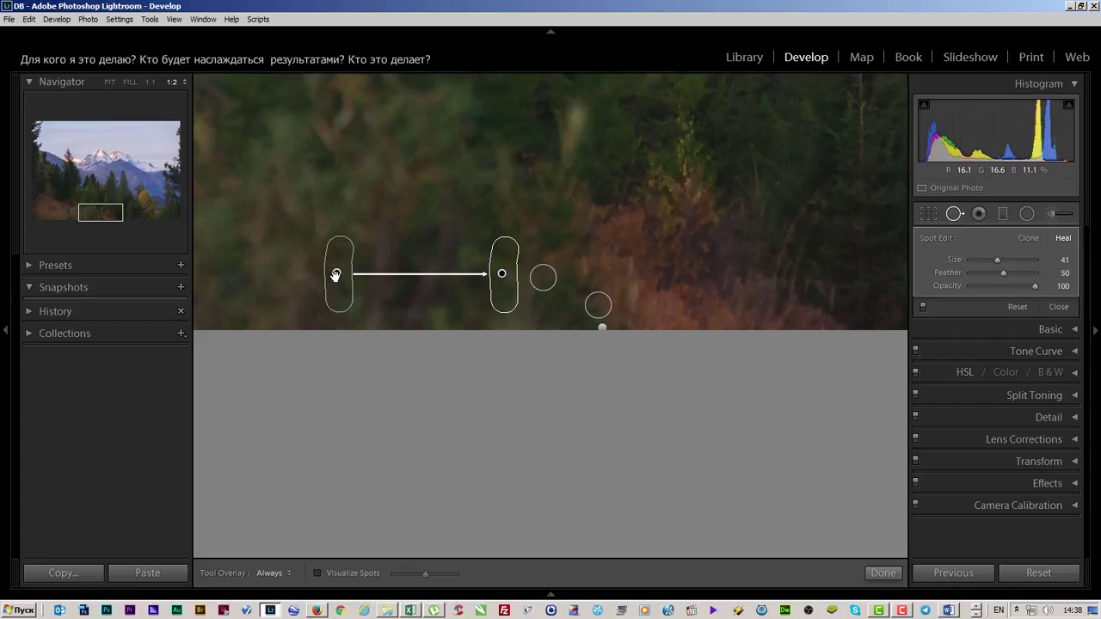
click(396, 218)
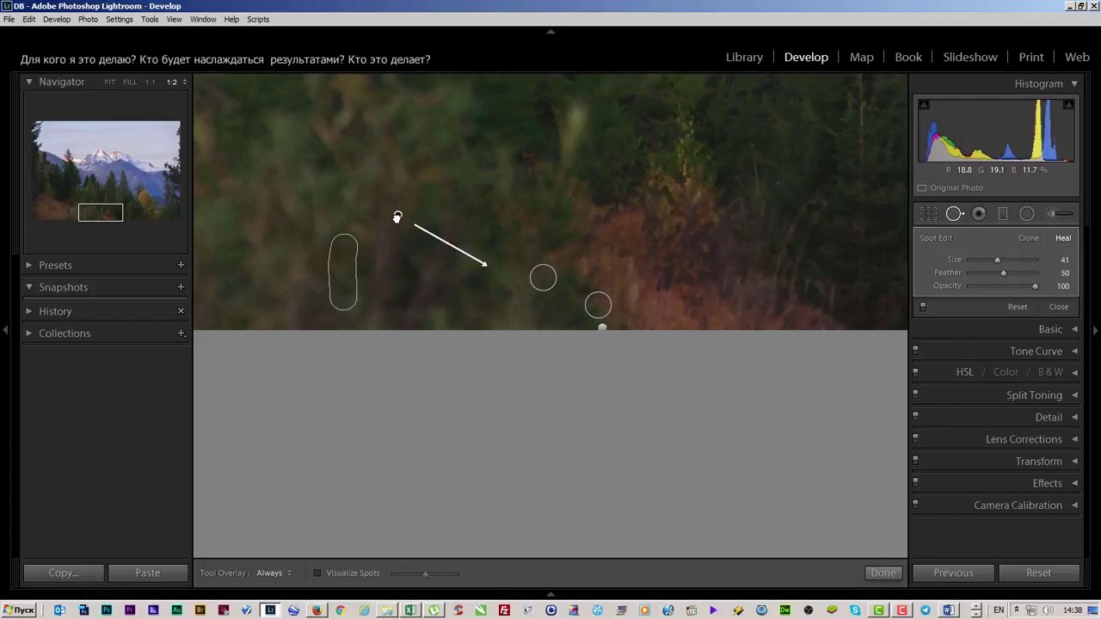
drag(396, 218, 435, 156)
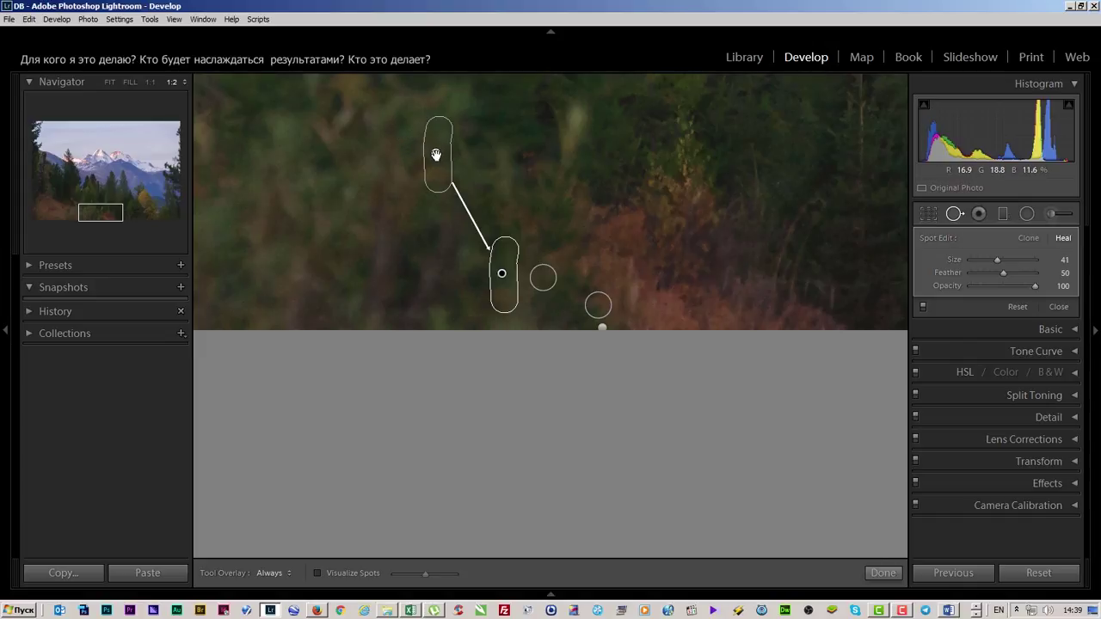
mouse_move(381, 264)
mouse_down()
mouse_move(398, 289)
mouse_move(381, 263)
mouse_move(447, 160)
mouse_up()
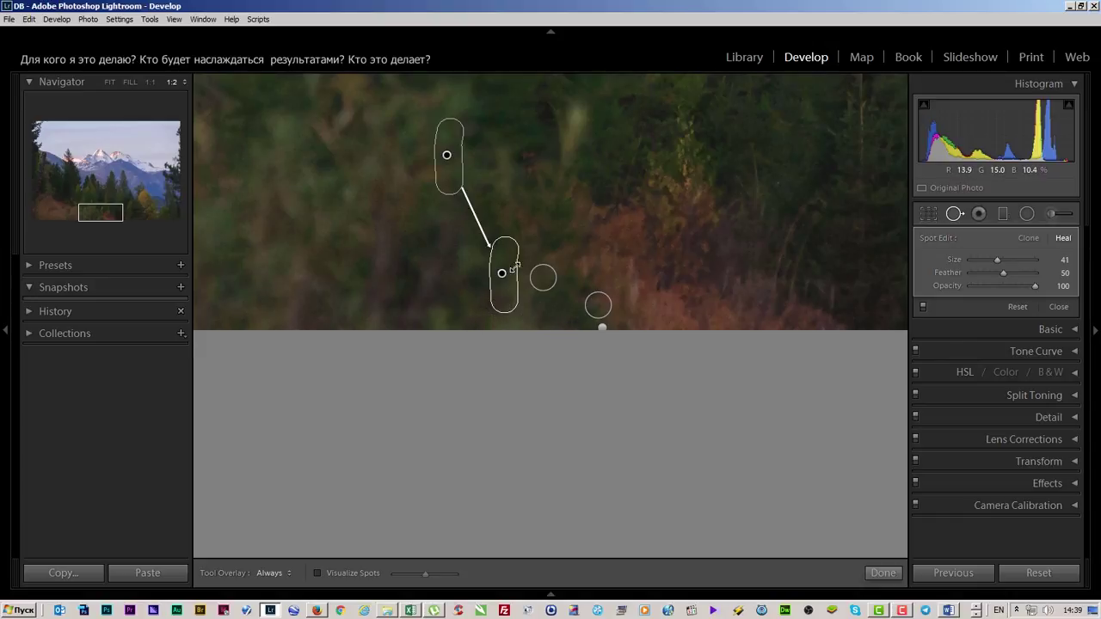
Try Clone on the stalk fix, then revert to Heal sampling foliage just above it.
click(1030, 242)
drag(445, 153, 682, 164)
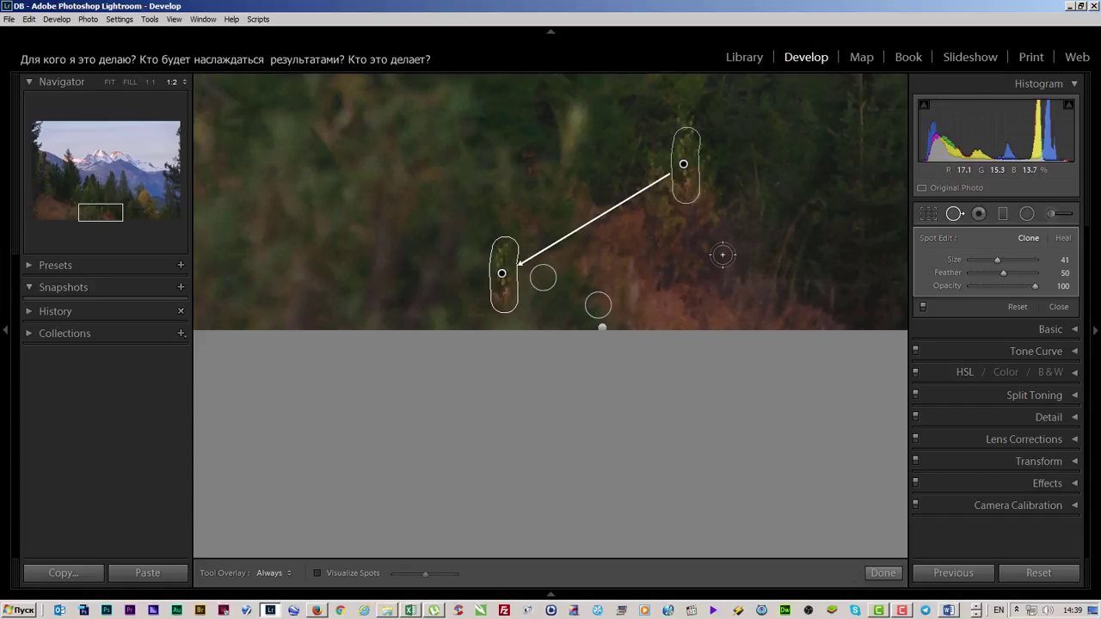
click(1061, 242)
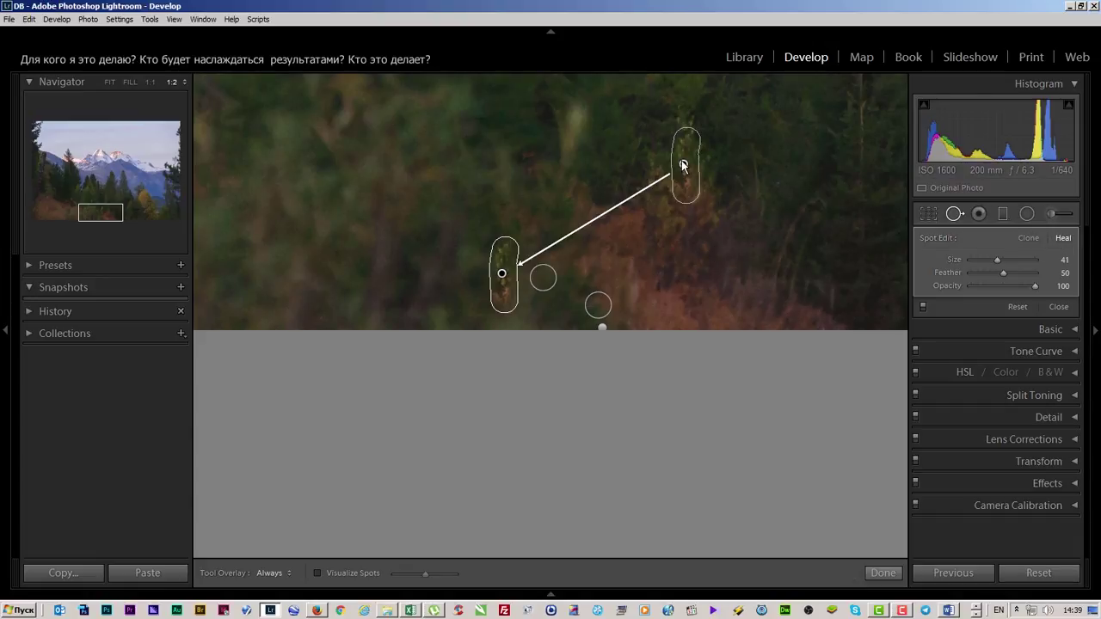
drag(682, 164, 454, 180)
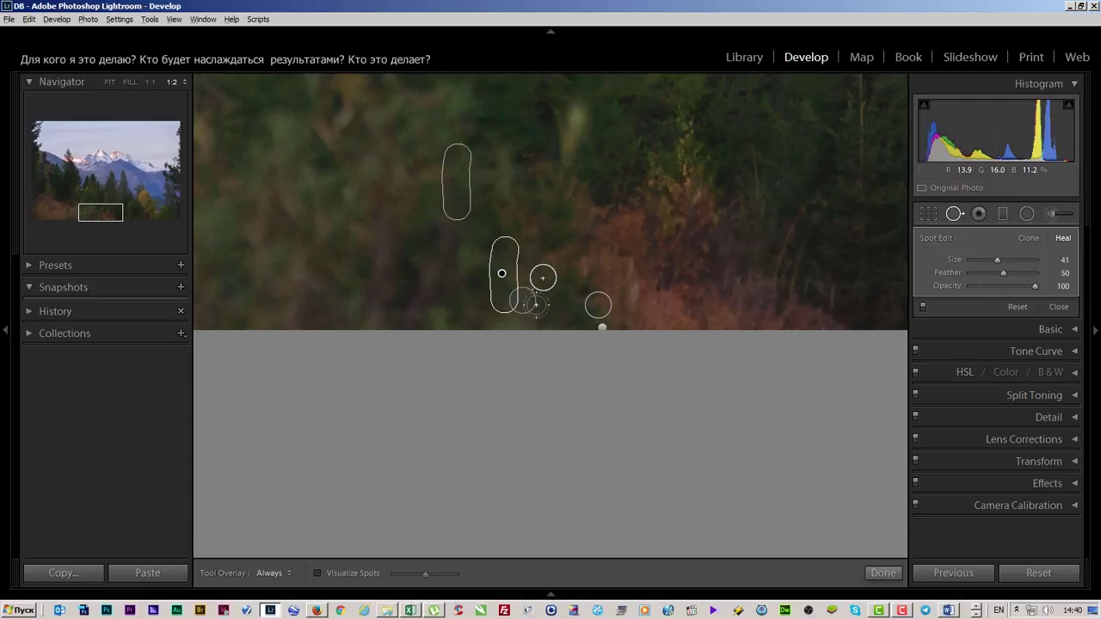
Highlight Word item 4.1 'Удаление ненужных объектов' in yellow, select 4.2, and close Spot Removal.
key(alt+Tab)
click(808, 188)
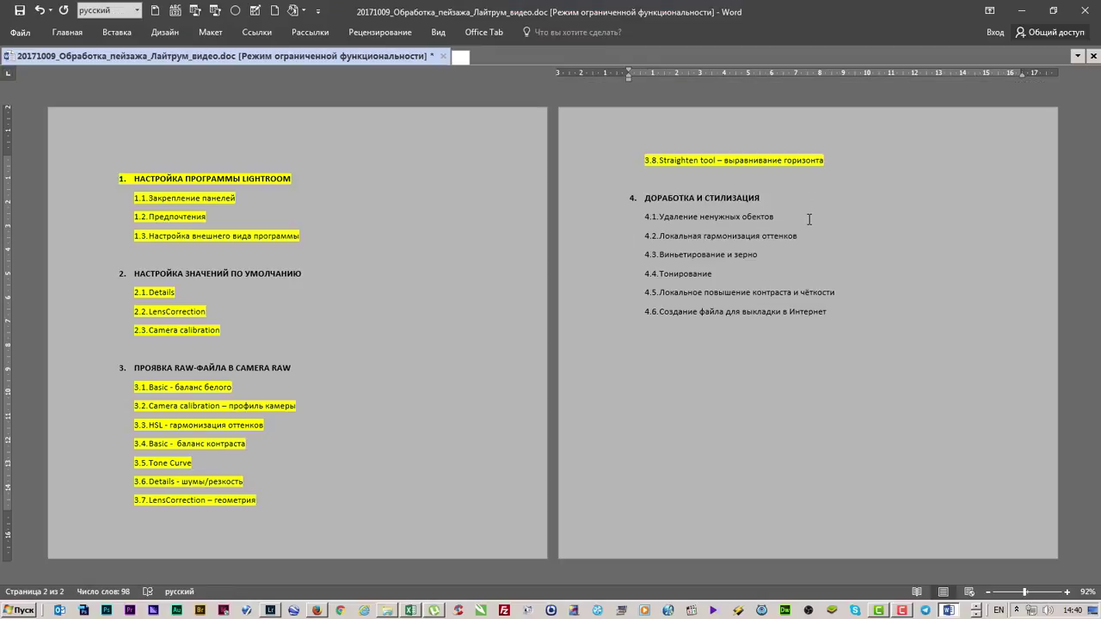
click(623, 222)
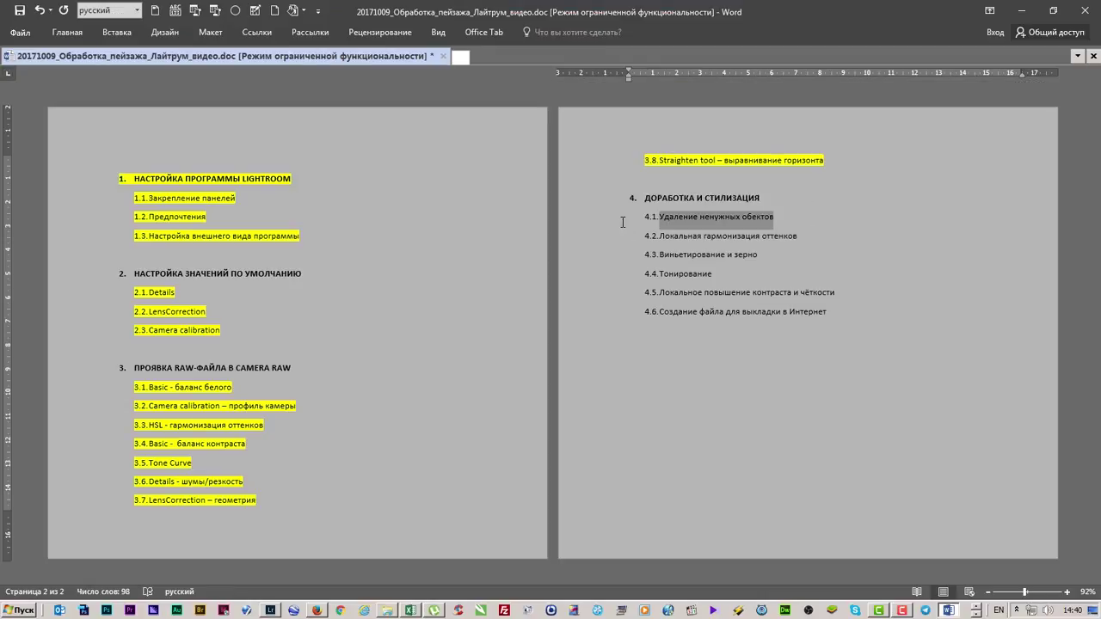
click(64, 34)
click(275, 77)
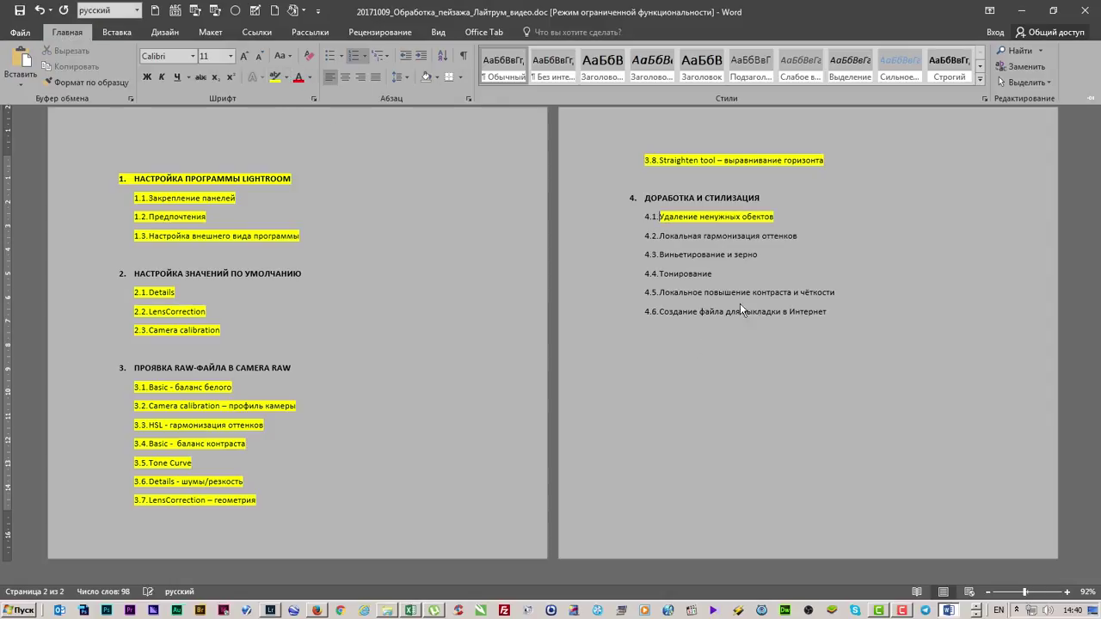
drag(821, 239, 644, 237)
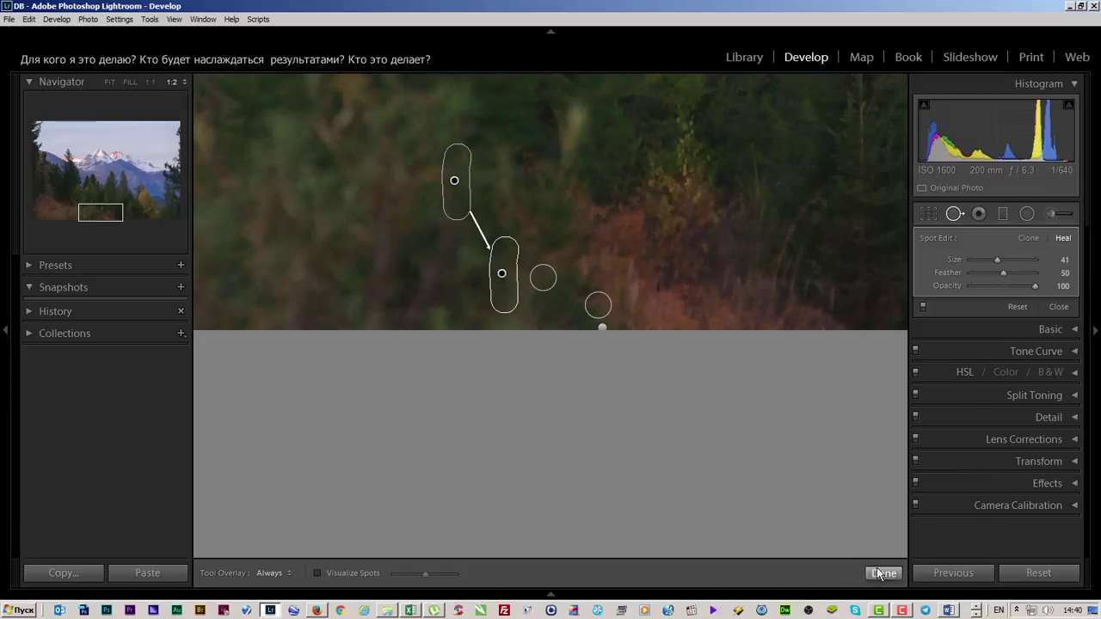
click(879, 572)
click(667, 292)
Fit the whole healed mountain photo in view, briefly checking the Word outline.
click(662, 287)
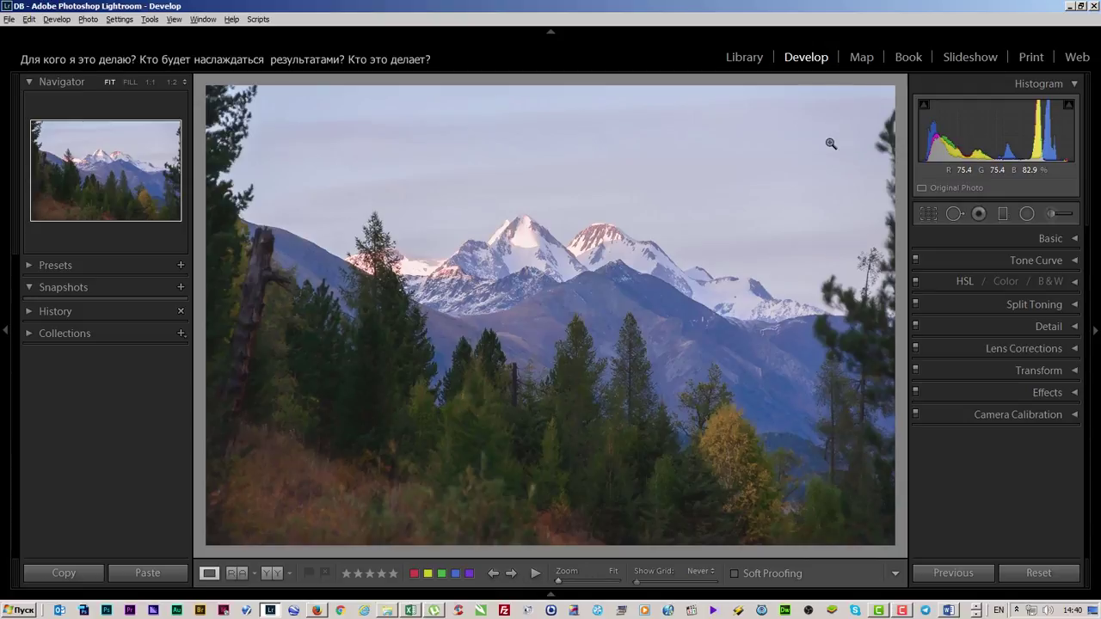
key(alt+Tab)
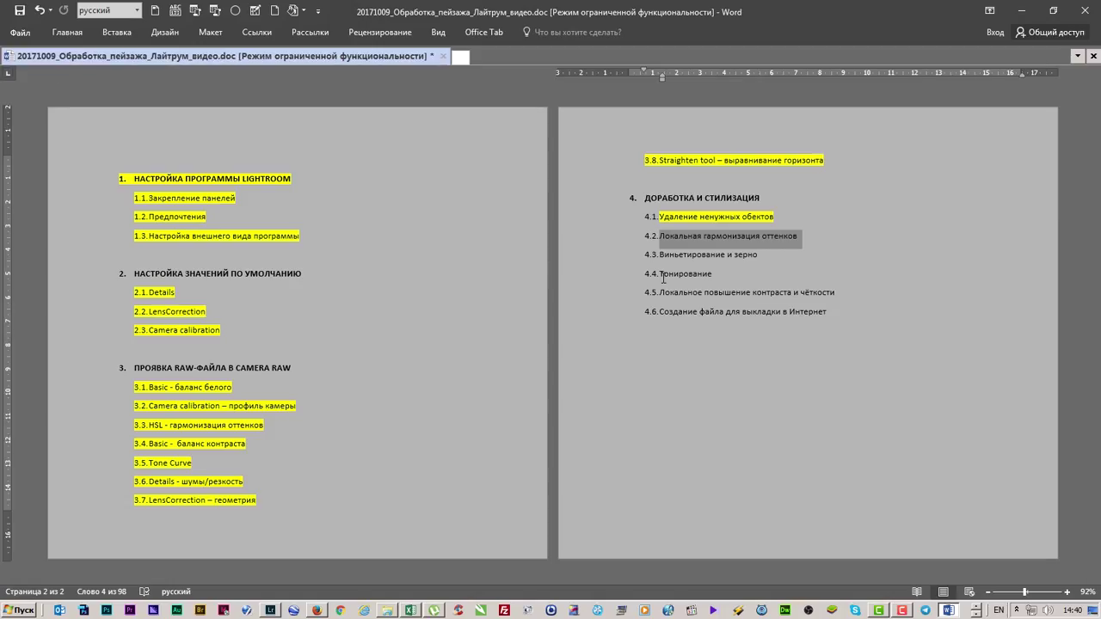
key(alt+Tab)
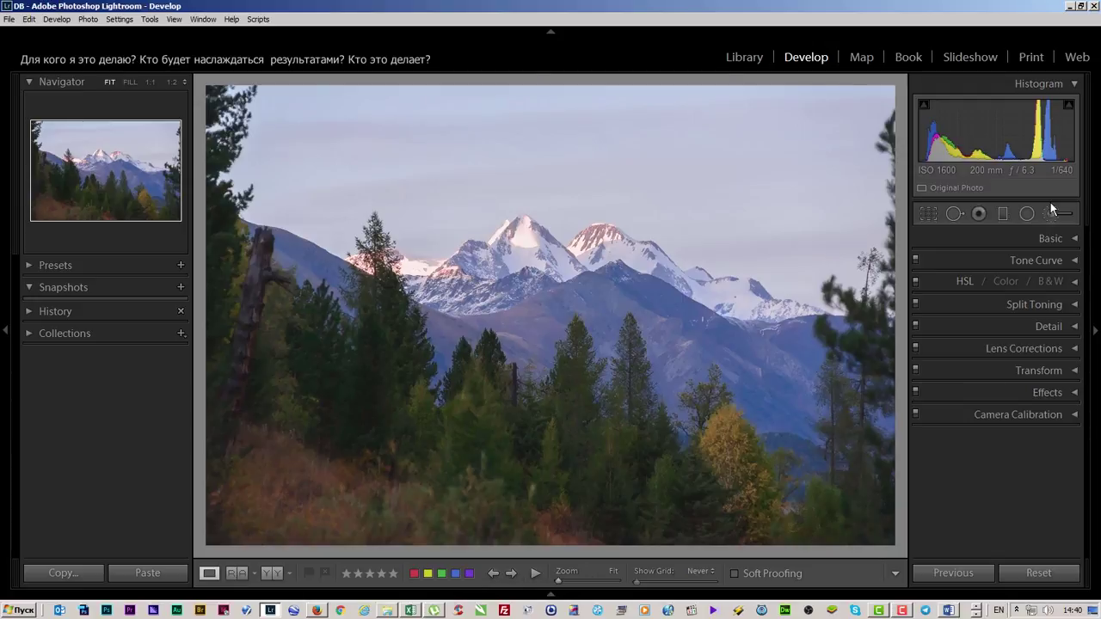
Drag a graduated filter over the lower-left foreground with Temp 19 and Tint −34, comparing on/off.
click(1003, 214)
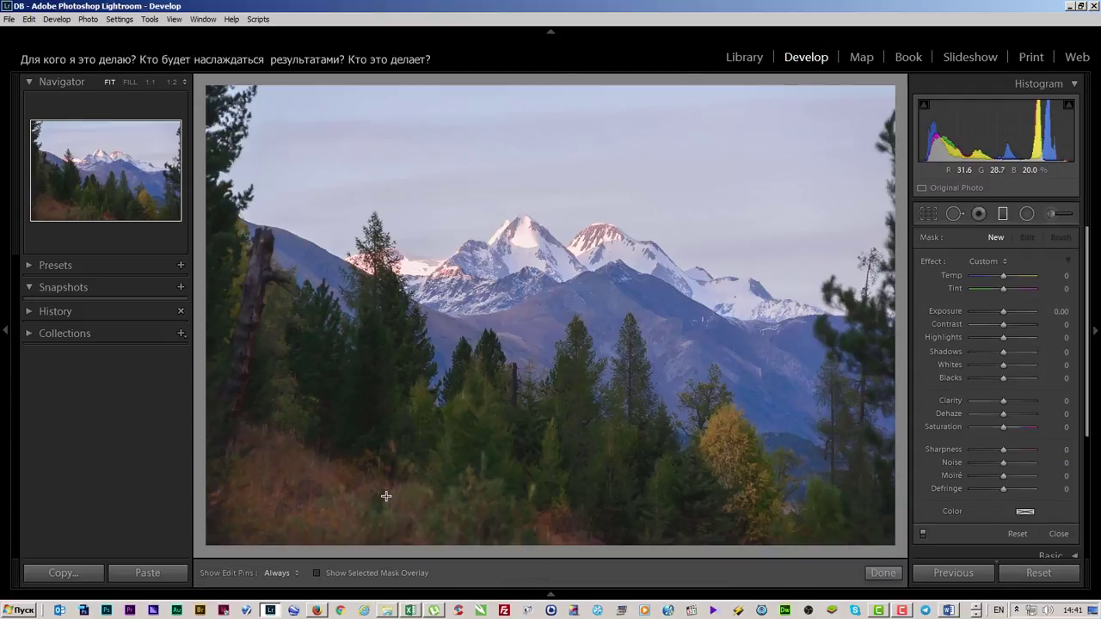
drag(386, 497, 403, 444)
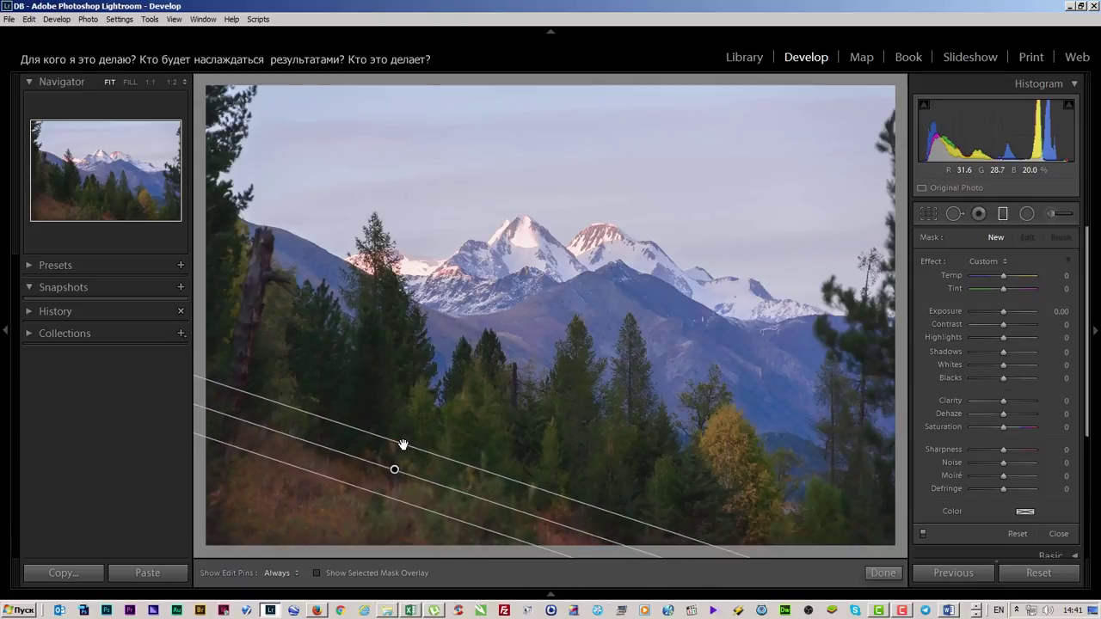
drag(403, 444, 408, 432)
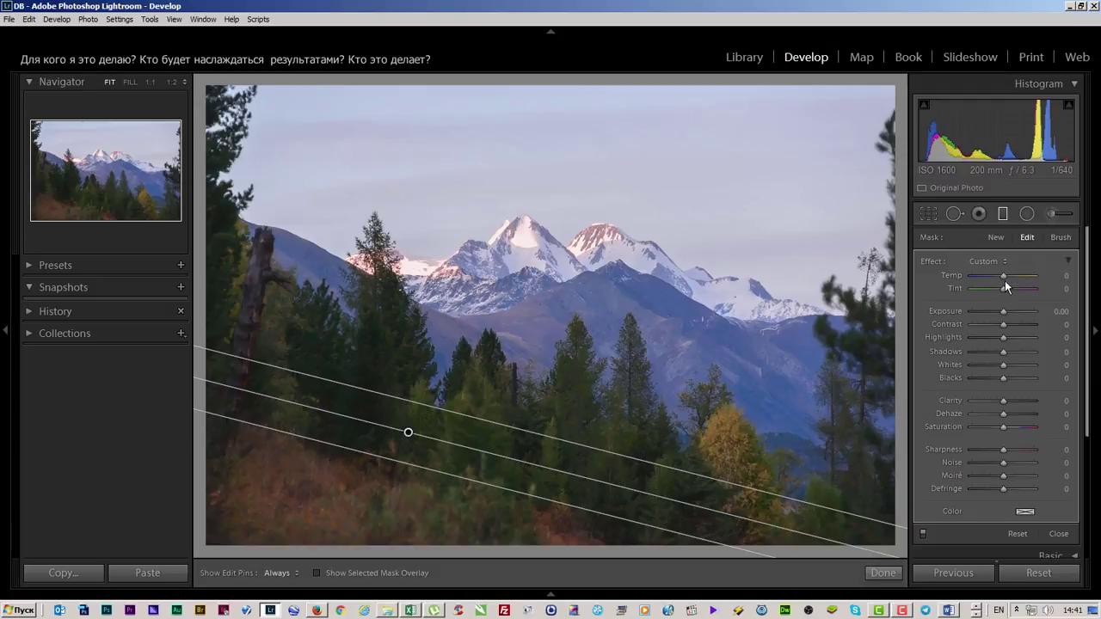
drag(1003, 276, 1008, 295)
click(923, 533)
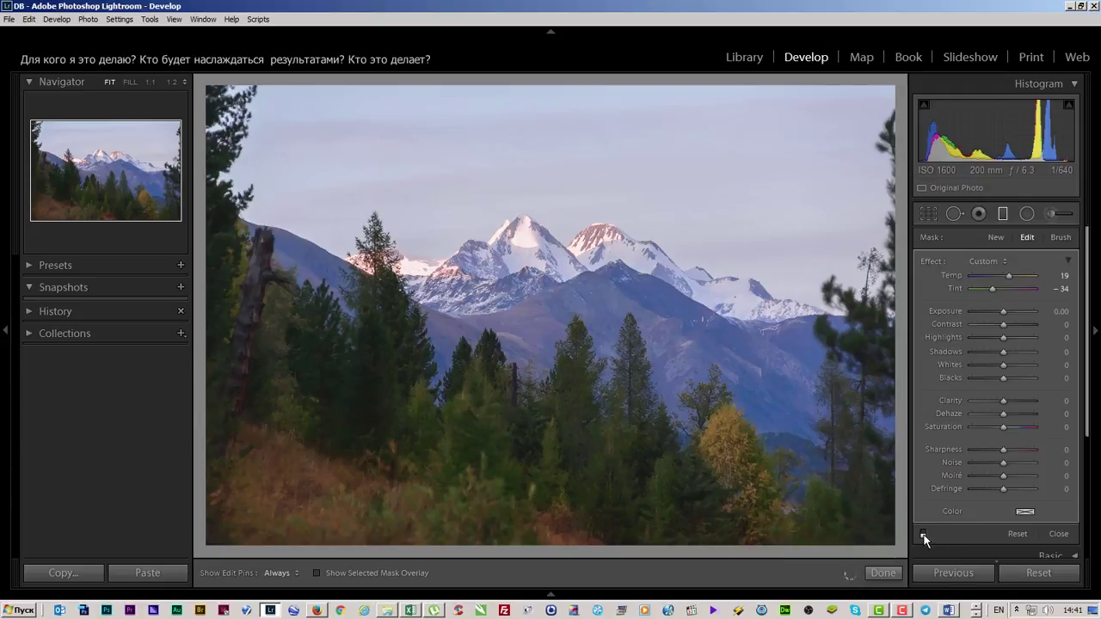
click(923, 534)
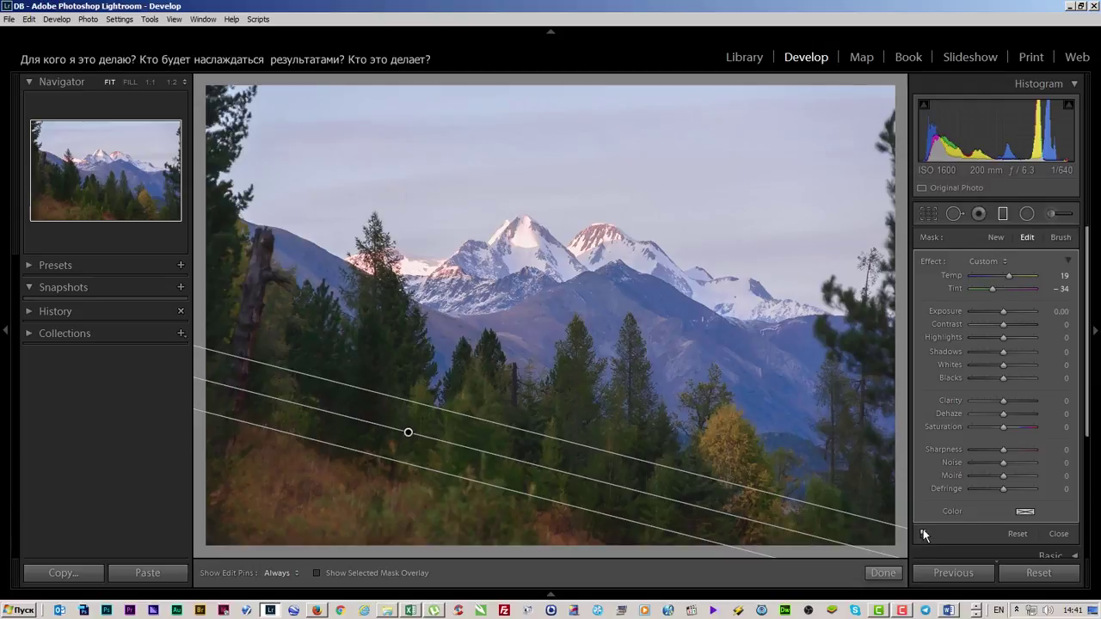
key(alt+Tab)
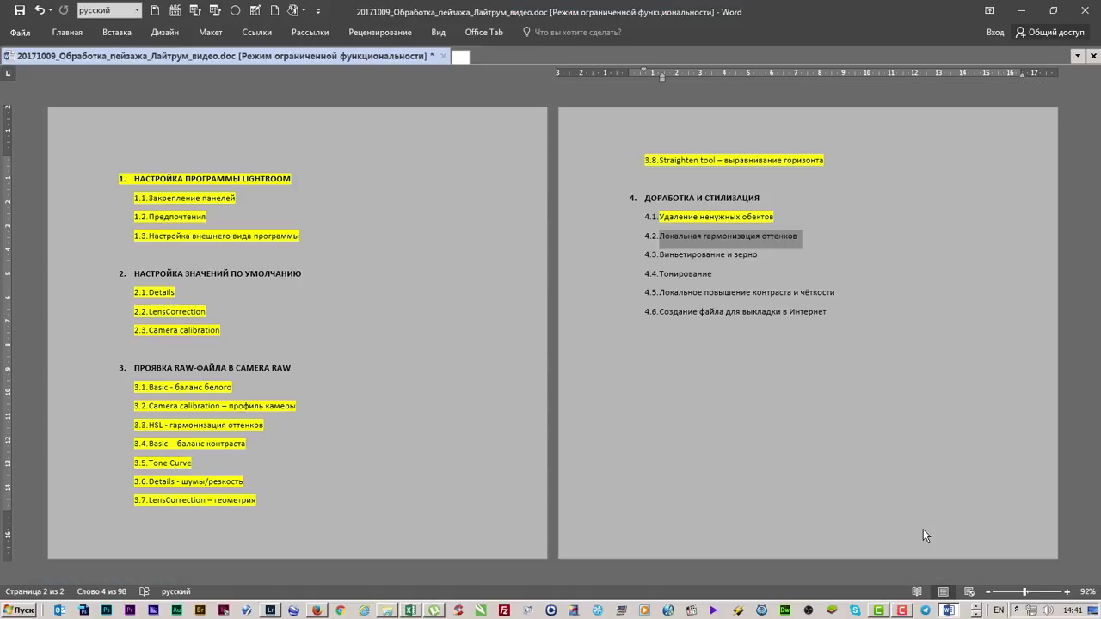
key(alt+Tab)
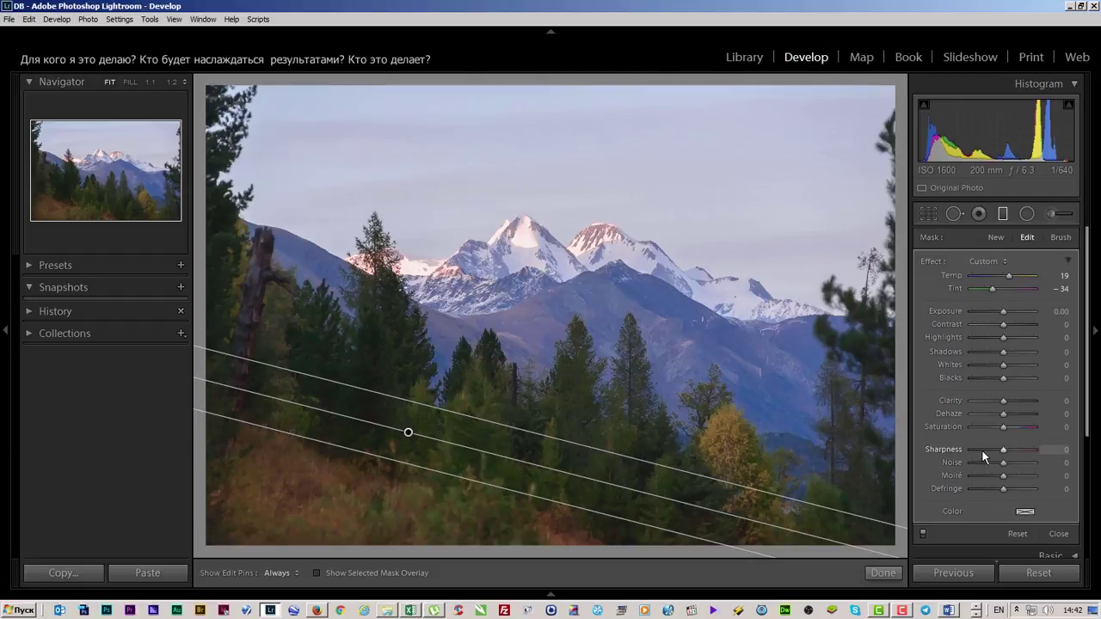
key(alt+Tab)
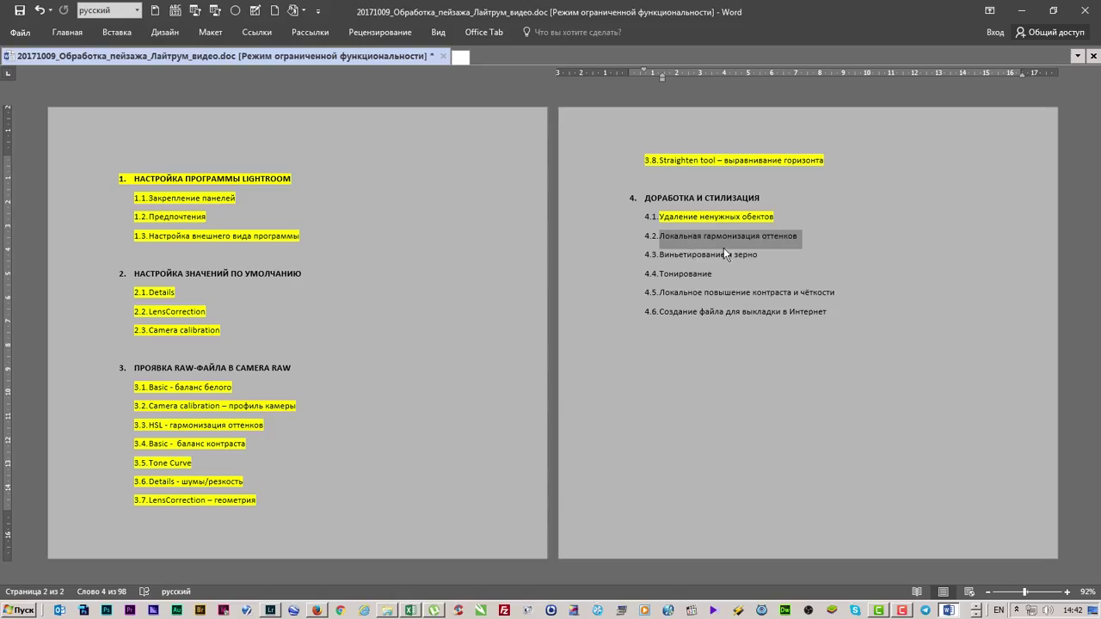
Select item 4.2 'Локальная гармонизация оттенков' in the Word outline.
drag(803, 238, 613, 239)
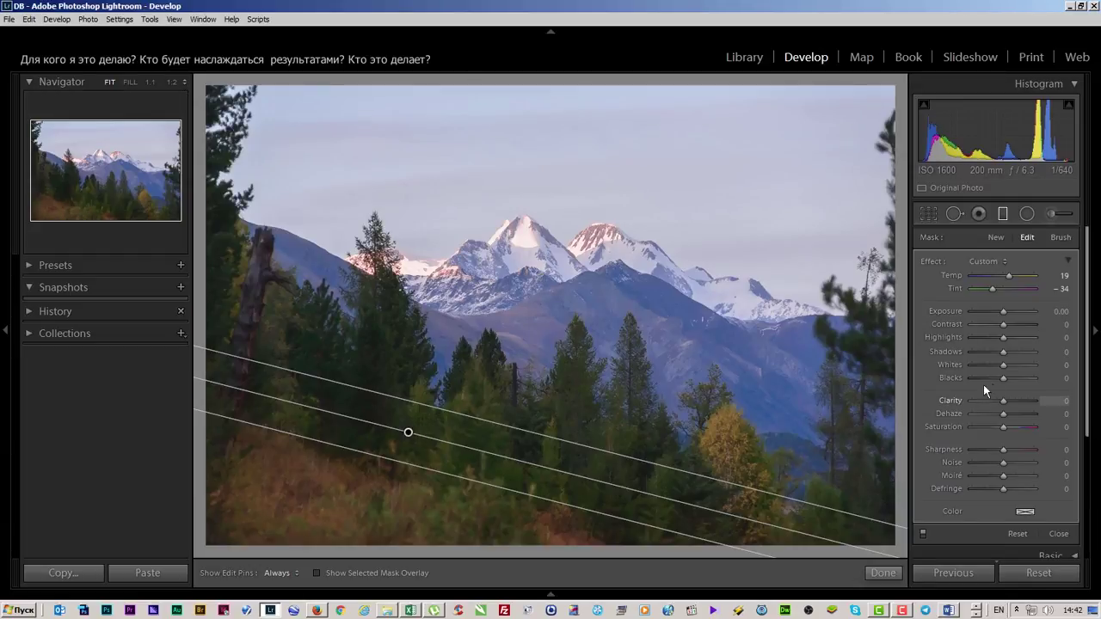
Raise the foreground gradient's Clarity to 34 and Contrast to 38 in the Graduated Filter panel.
key(alt+Tab)
key(alt+Tab)
drag(1003, 401, 1016, 408)
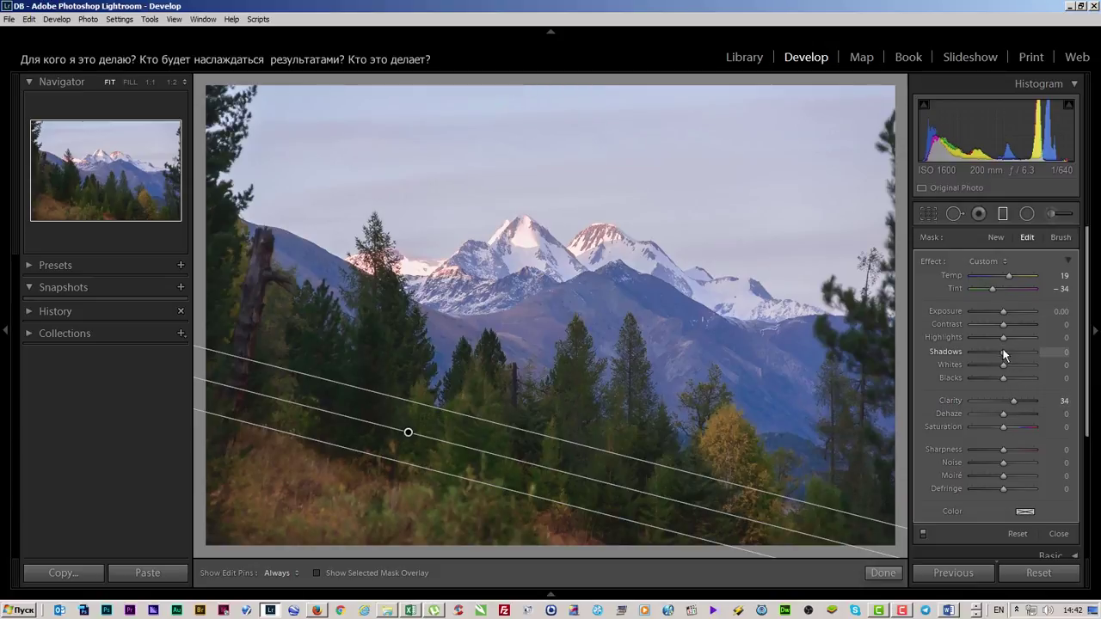
drag(1003, 324, 1009, 329)
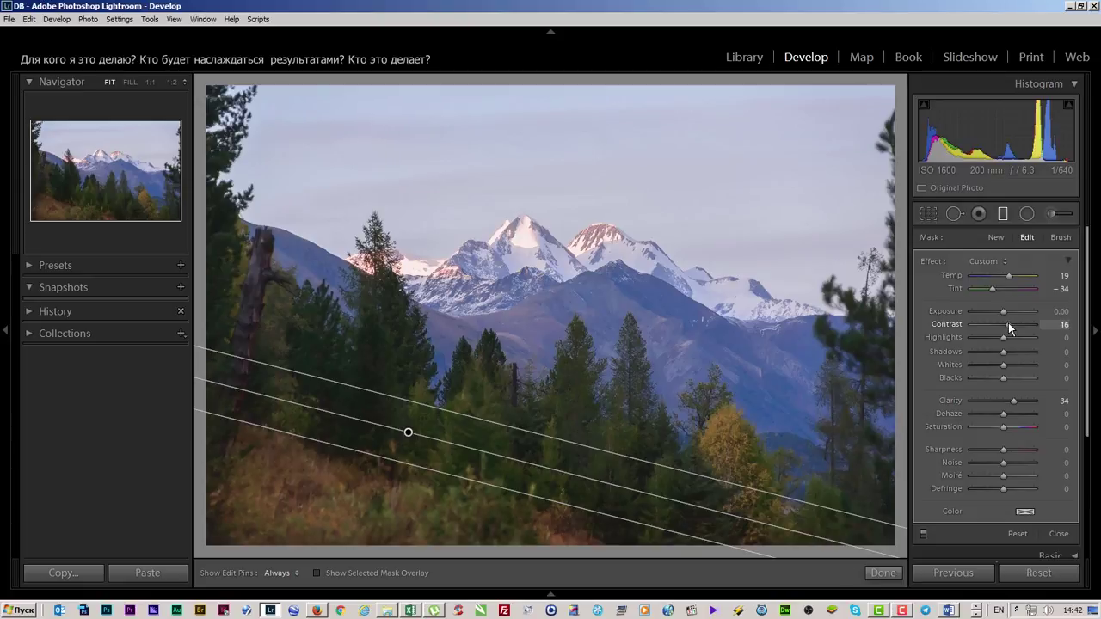
drag(1010, 324, 1015, 325)
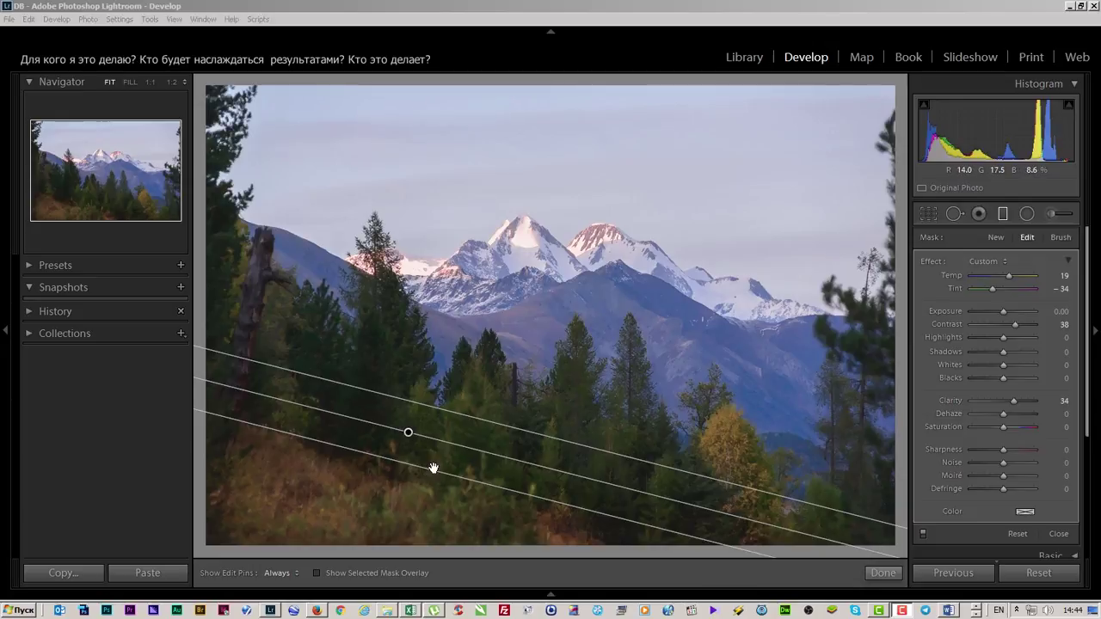
Draw an elliptical radial filter around the mountain peaks.
click(1027, 214)
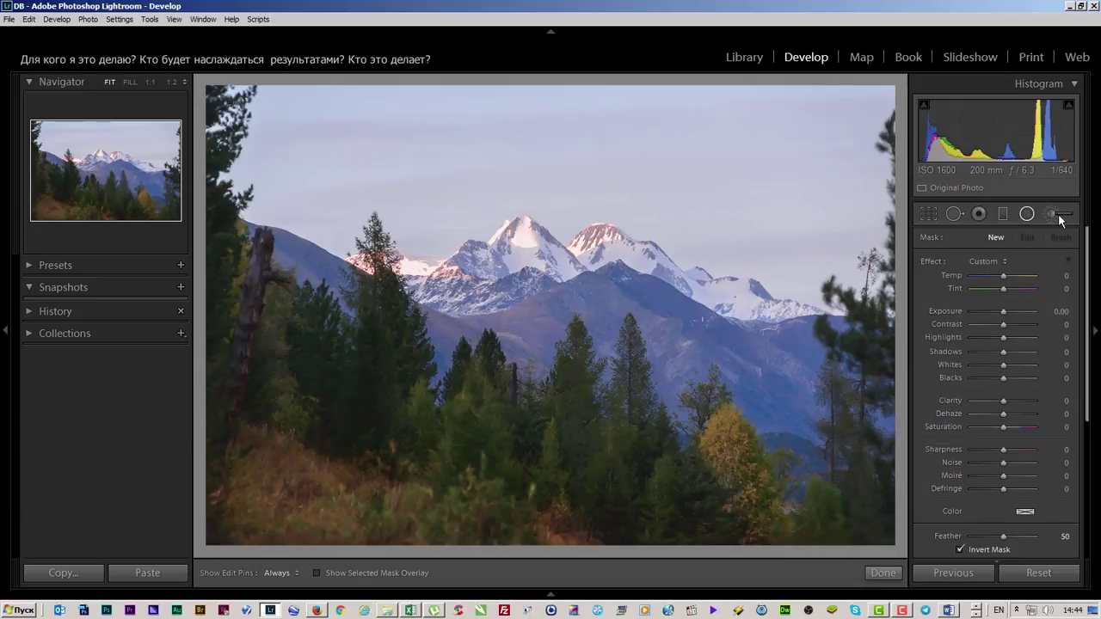
click(1053, 215)
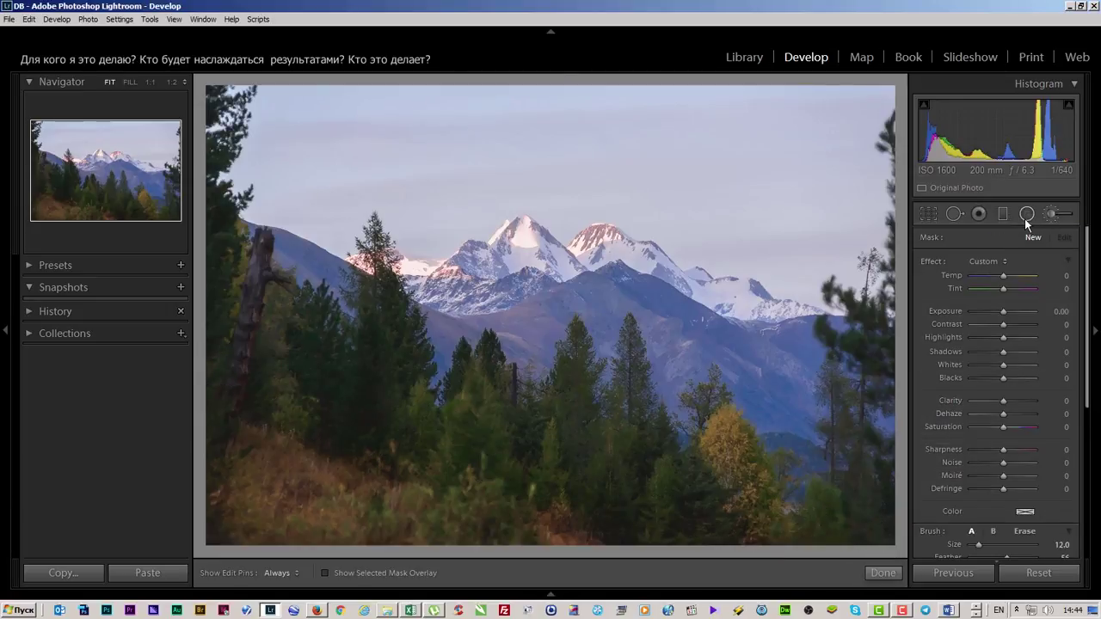
click(1026, 215)
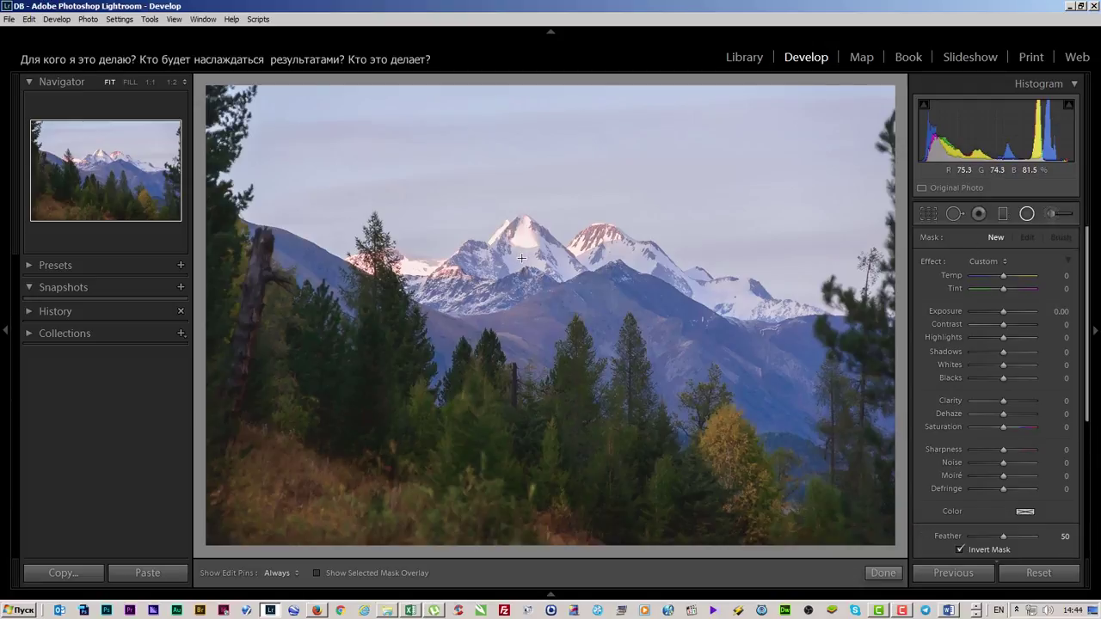
drag(596, 220, 678, 181)
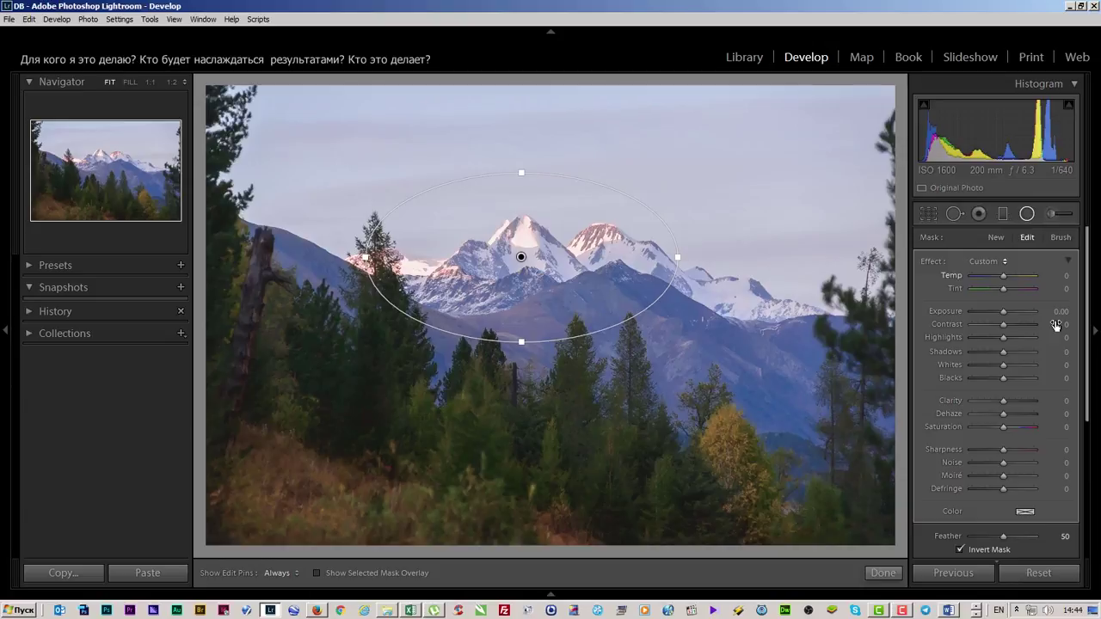
Tune the peak filter: Exposure 0, Clarity 36, lower Contrast, Highlights about −60, Whites −12.
scroll(1057, 320, down, 2)
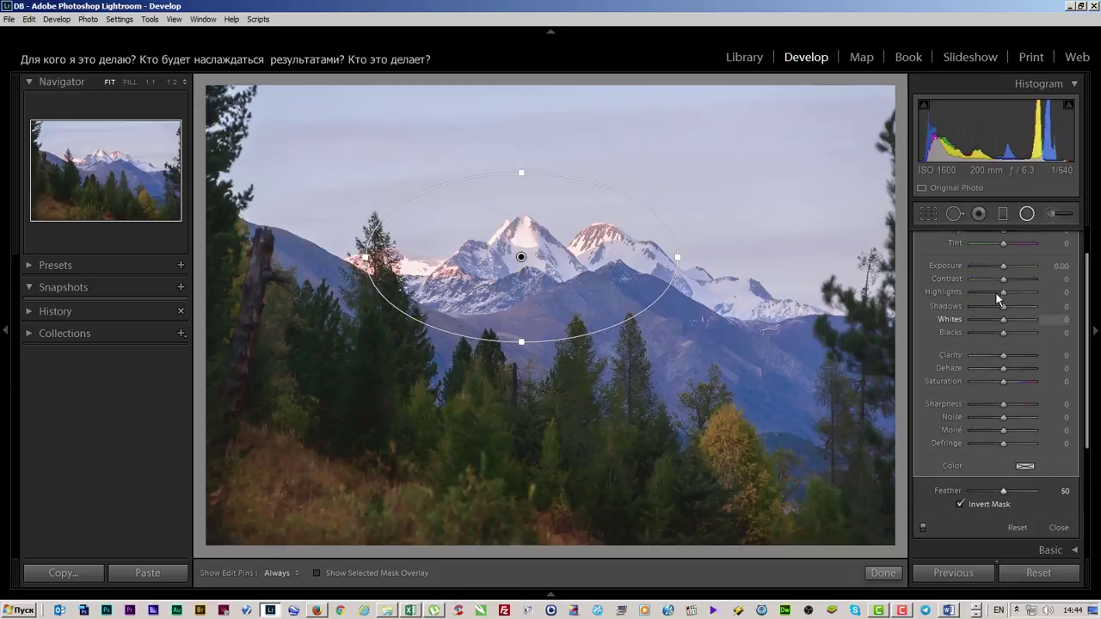
drag(1003, 266, 1039, 265)
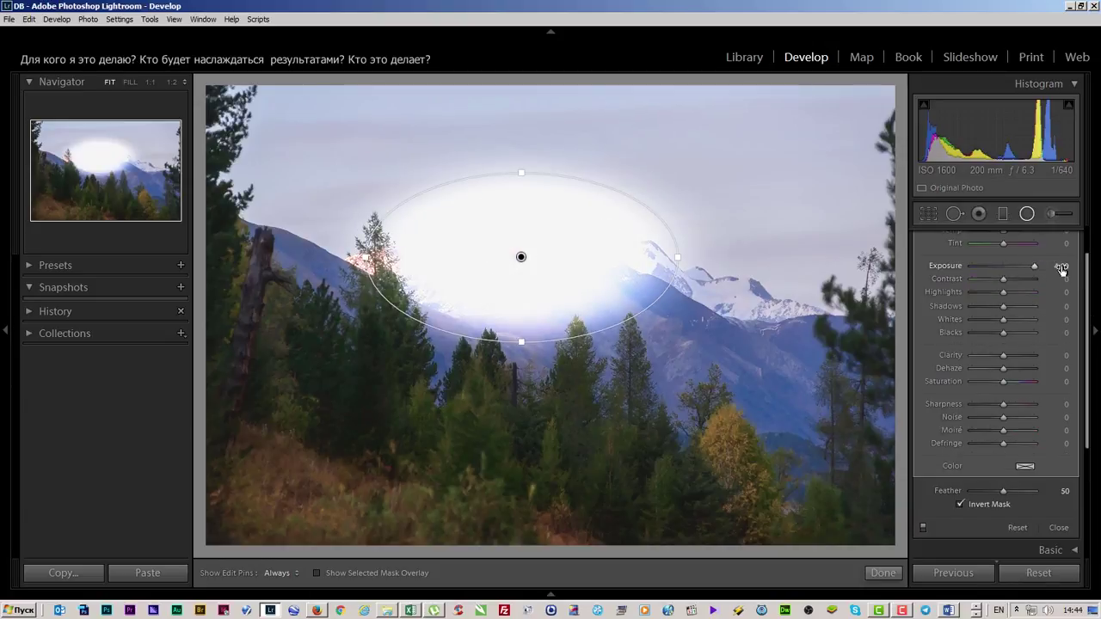
click(1060, 266)
text(0)
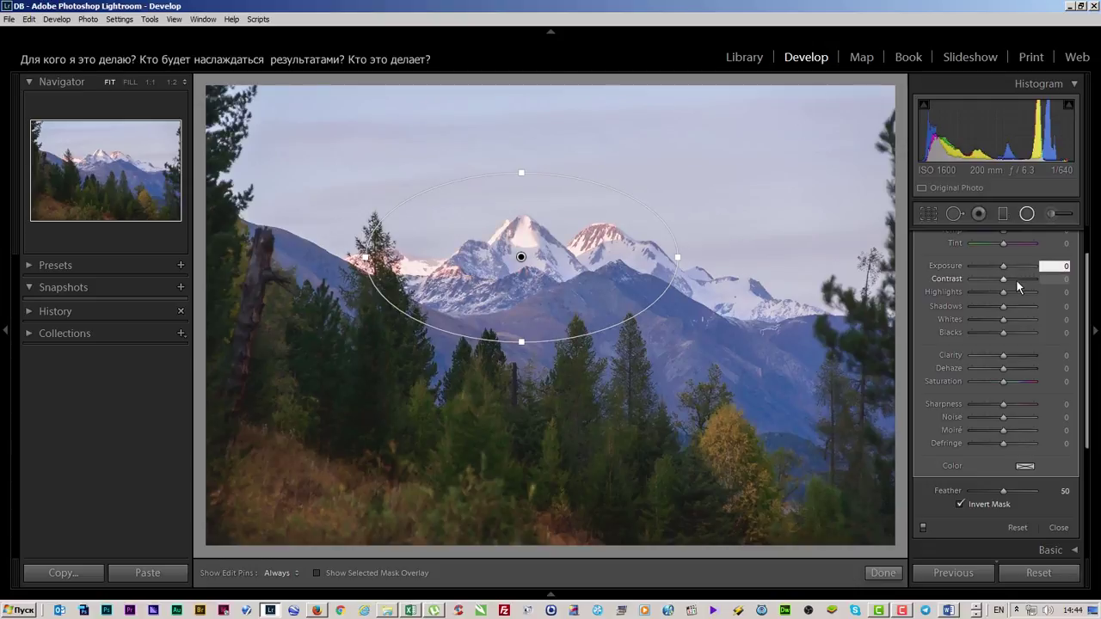
drag(1002, 363, 1014, 361)
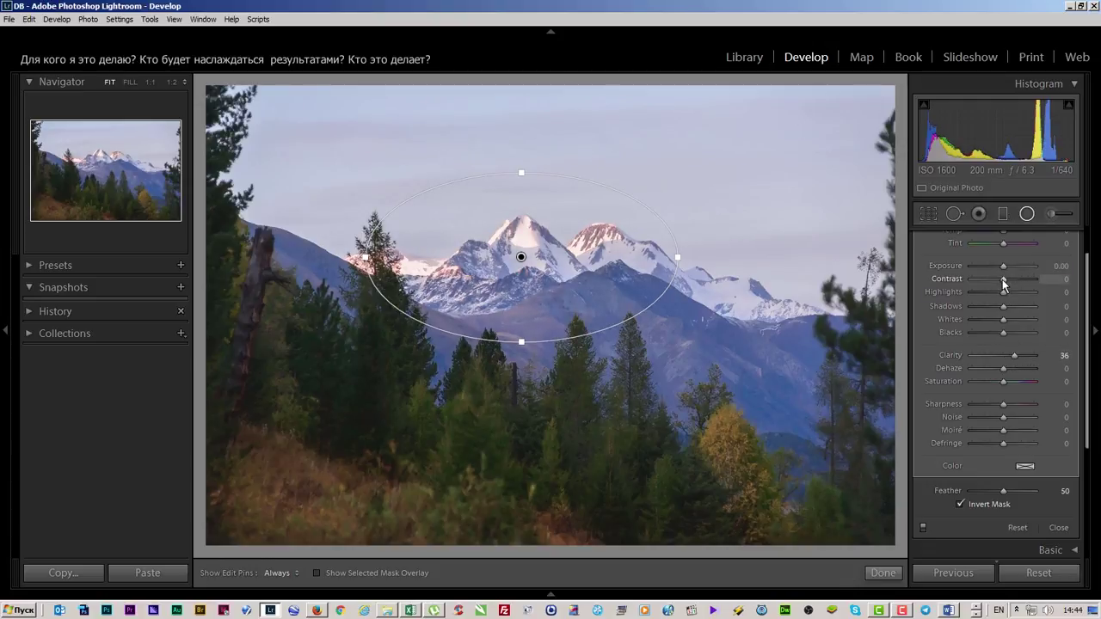
drag(1003, 279, 994, 280)
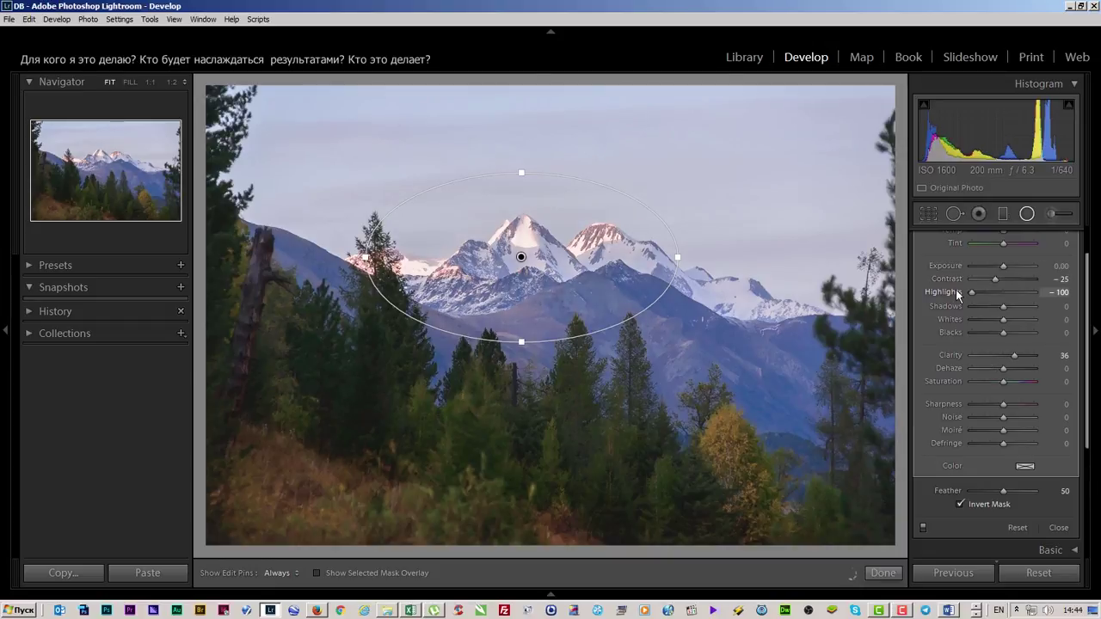
drag(977, 293, 982, 294)
scroll(981, 325, up, 2)
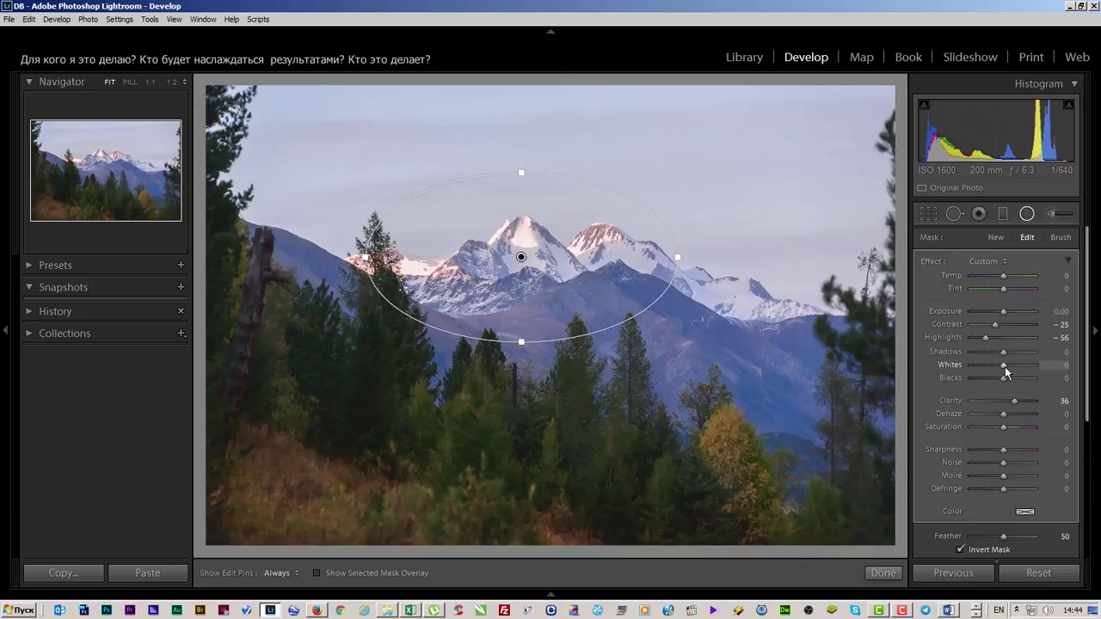
drag(1003, 367, 999, 372)
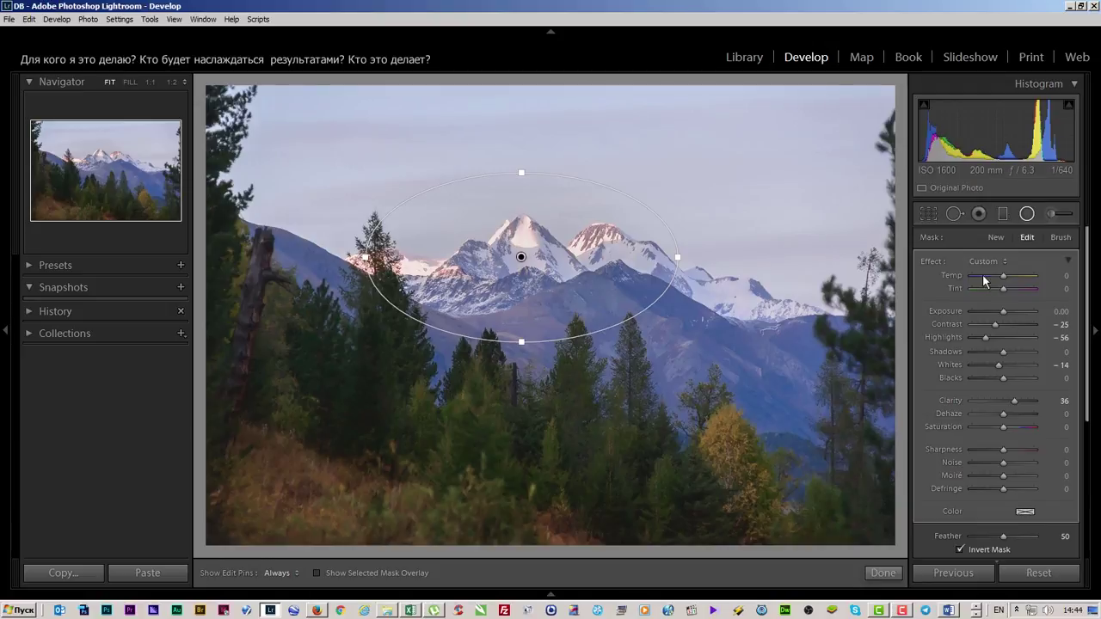
Compare the photo with the filter off and on, then reset Whites to 0.
scroll(944, 526, down, 2)
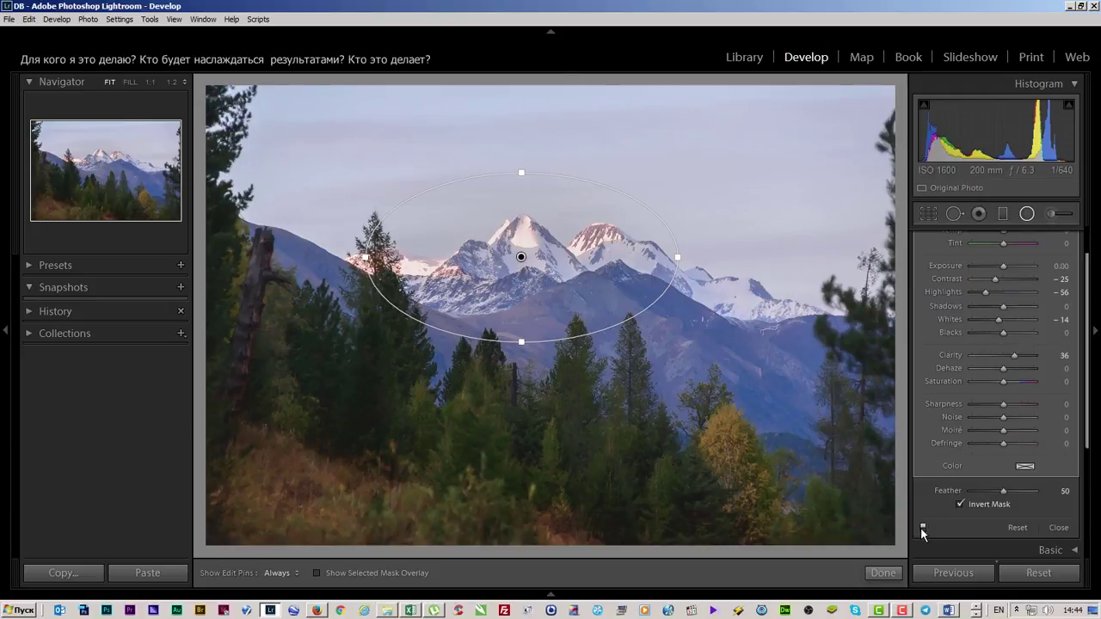
click(922, 529)
click(924, 528)
click(1058, 320)
text(0)
key(Return)
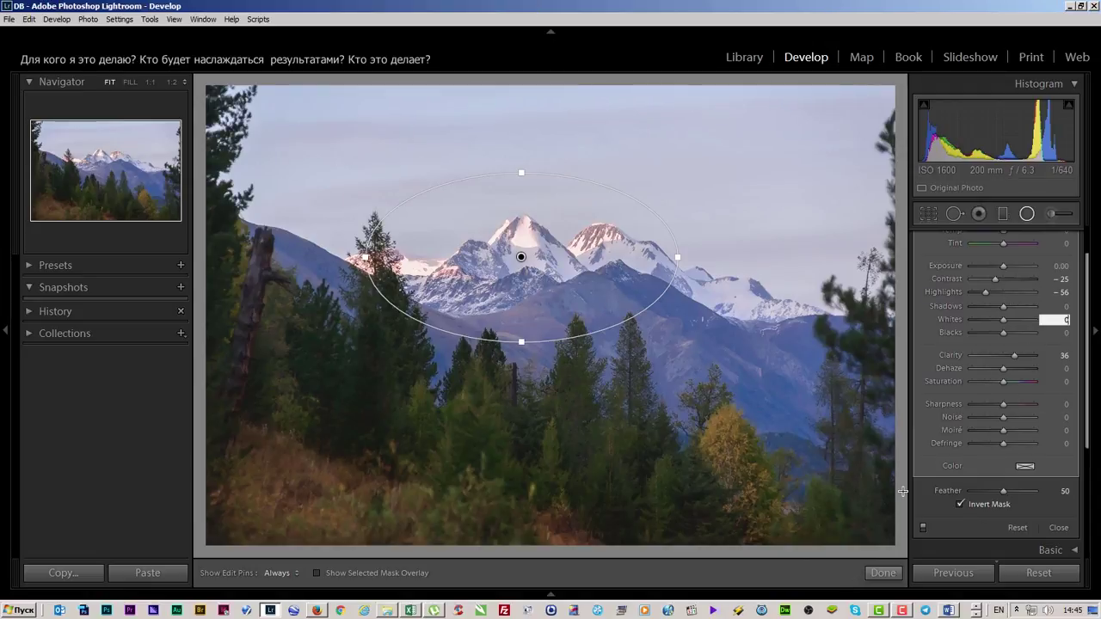
Toggle the radial filter's mask inversion repeatedly to preview the affected area.
click(961, 505)
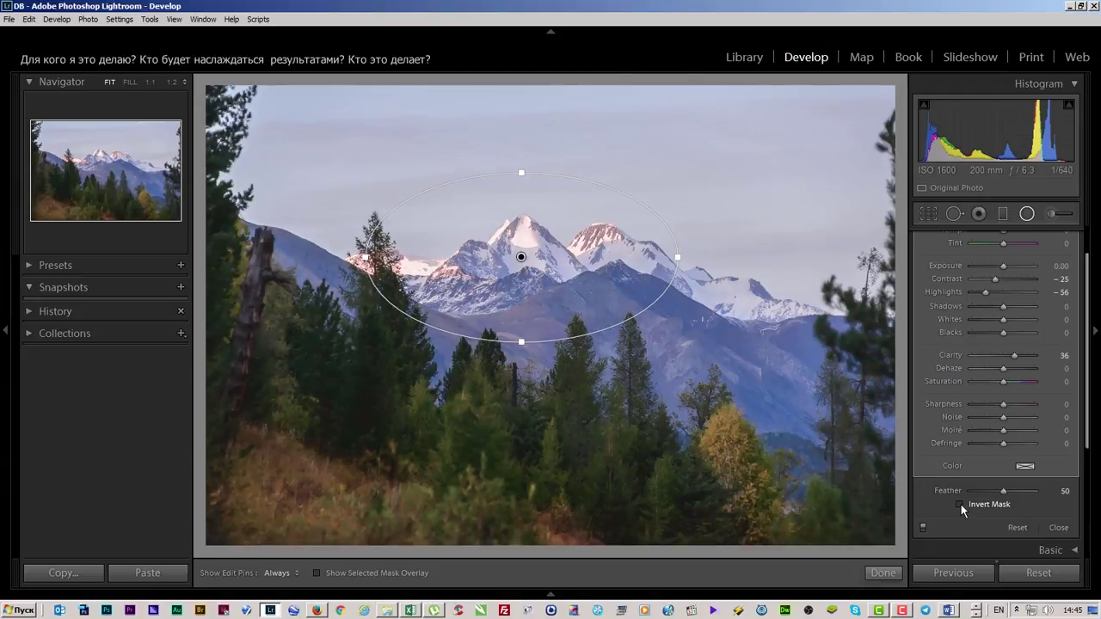
click(961, 504)
click(960, 504)
click(961, 504)
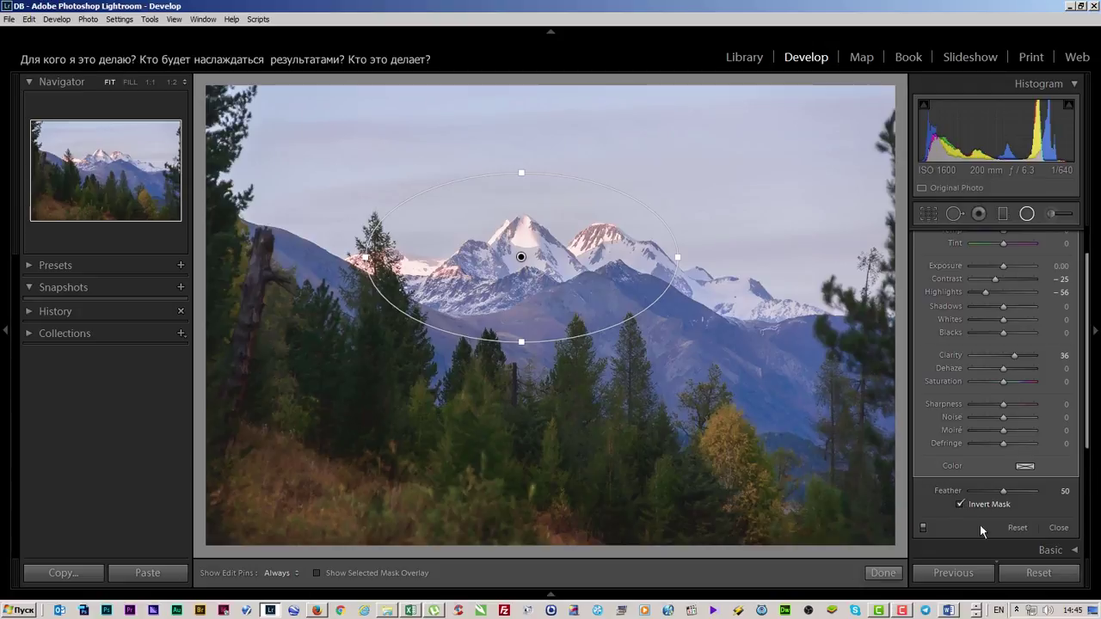
click(961, 504)
click(961, 503)
click(960, 504)
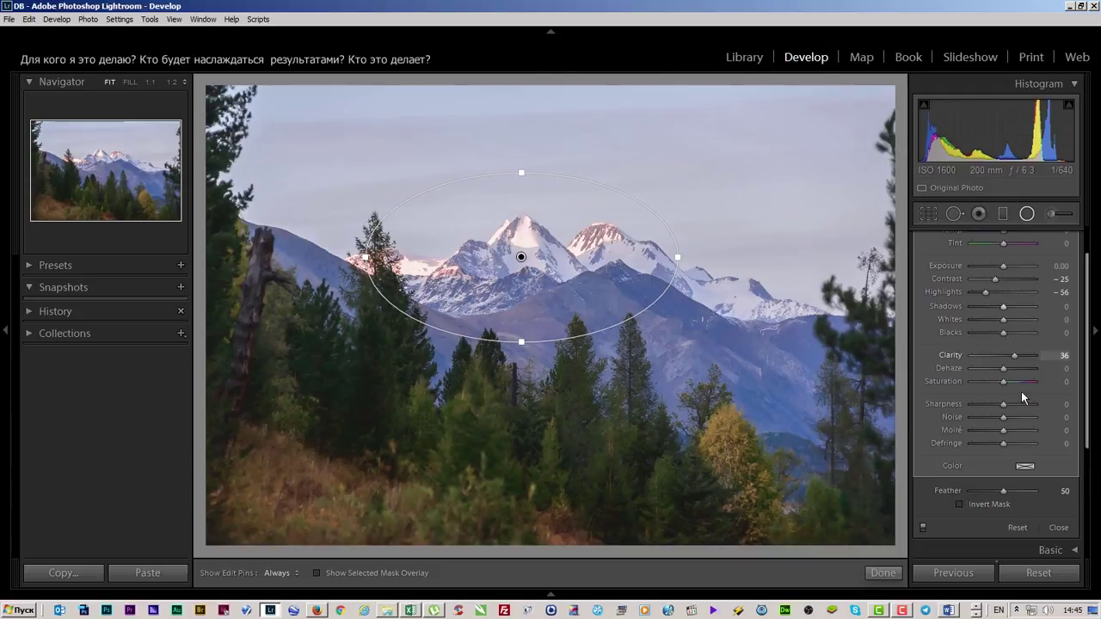
Preview the re-inverted mask at extreme exposures, then set Exposure back to 0.
drag(1003, 266, 1041, 266)
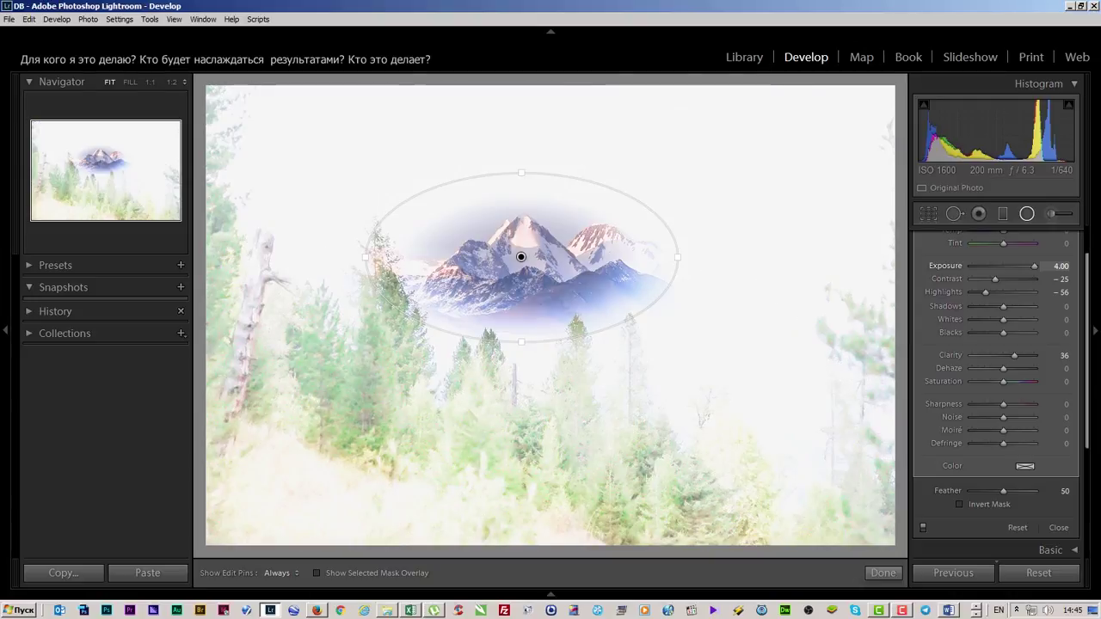
key(backslash)
key(backslash)
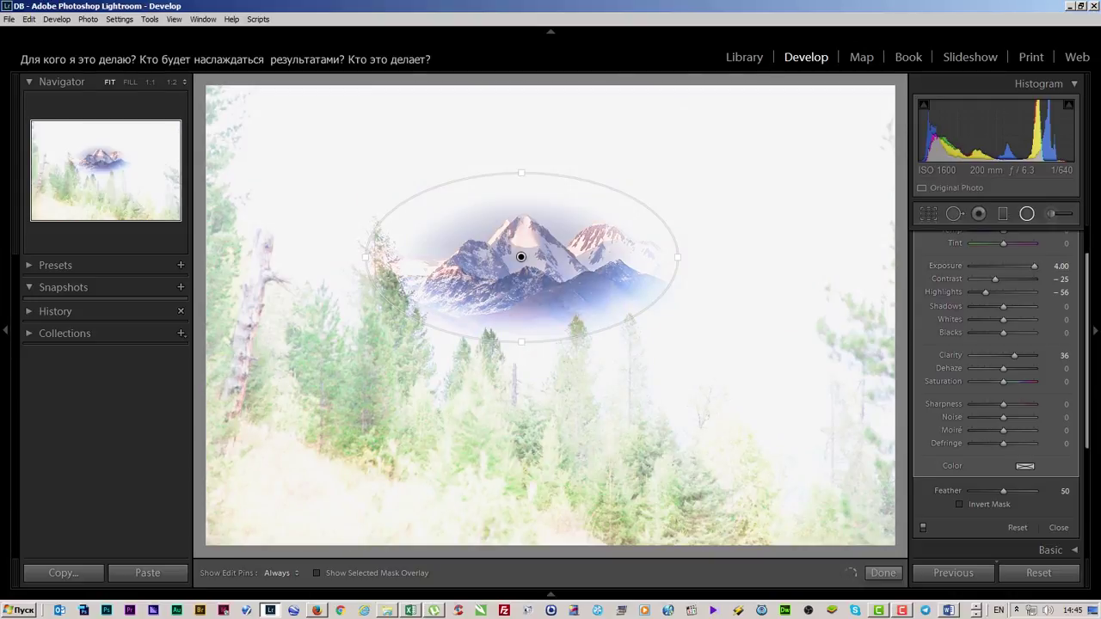
click(961, 505)
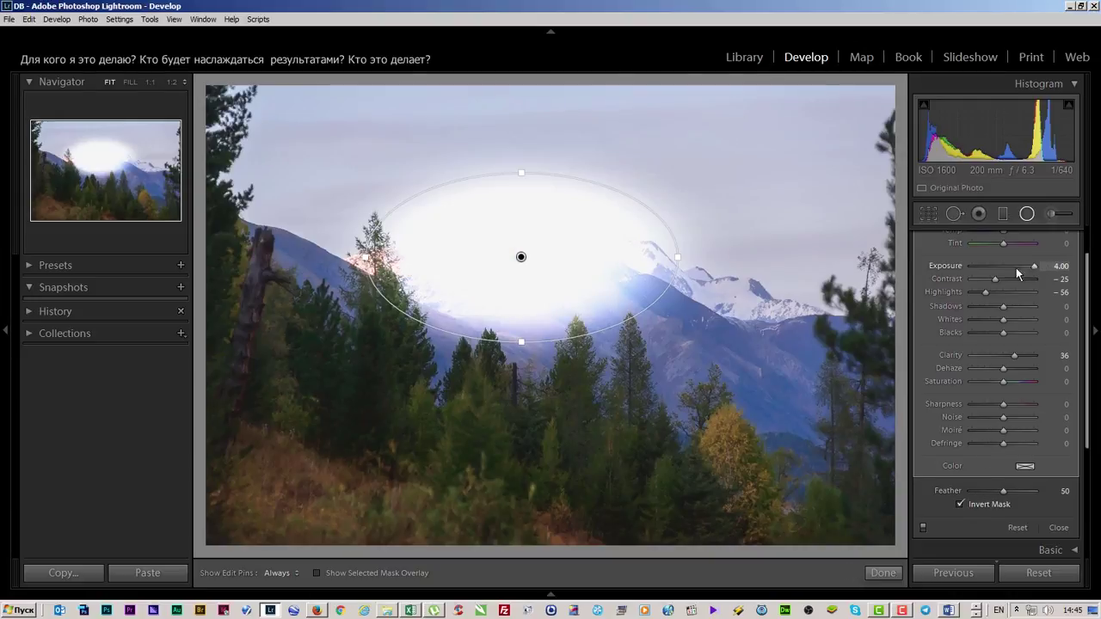
drag(1034, 266, 871, 260)
key(ctrl+z)
key(ctrl+shift+z)
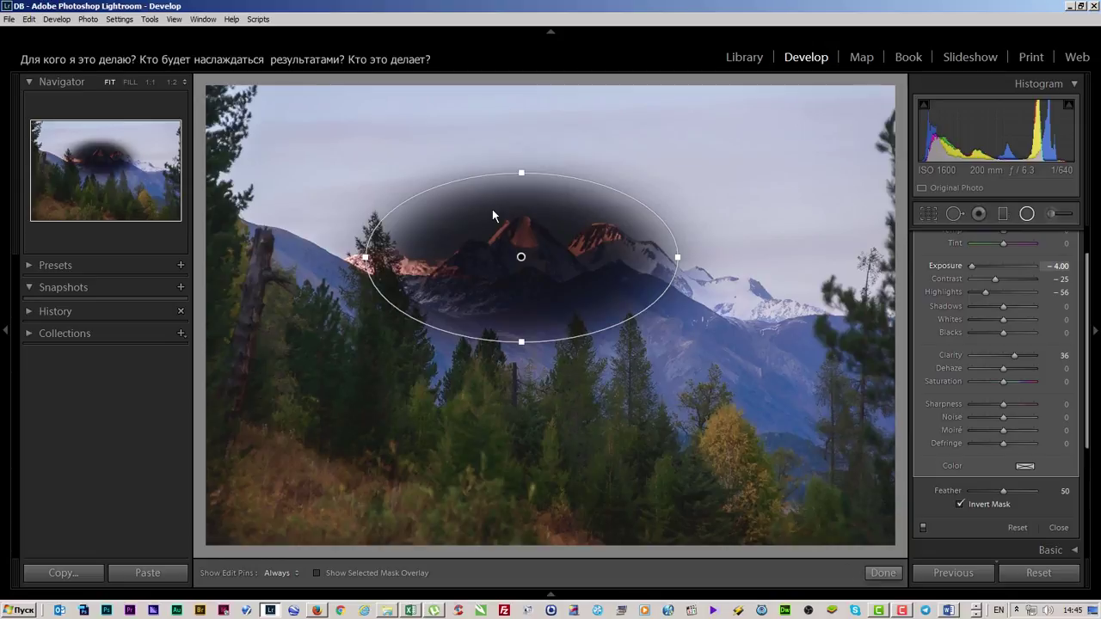
key(ctrl+z)
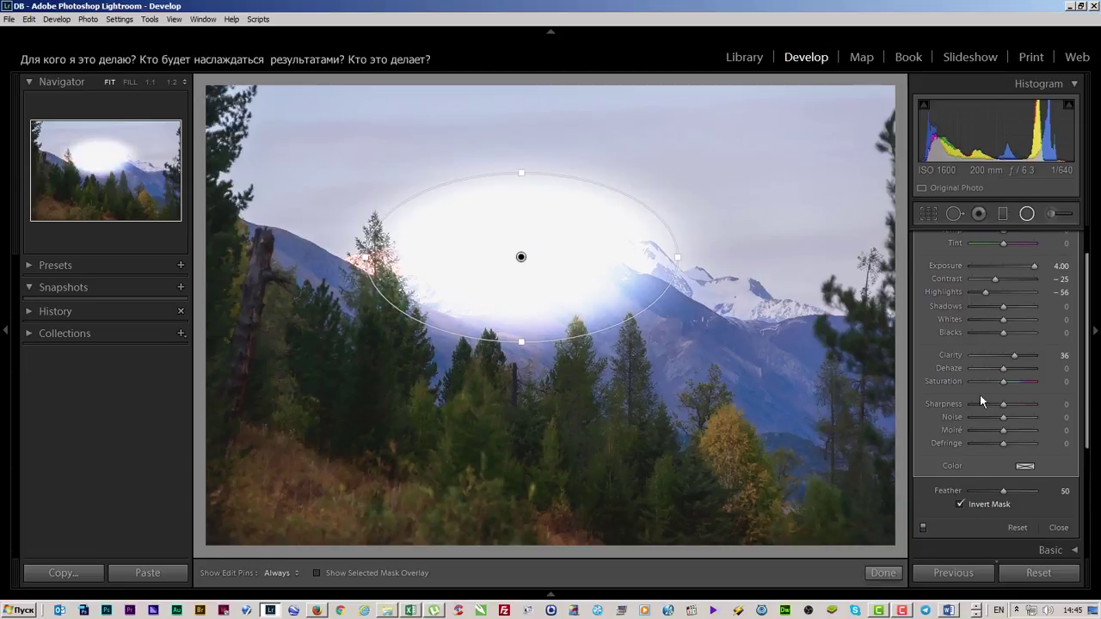
click(1055, 266)
text(0)
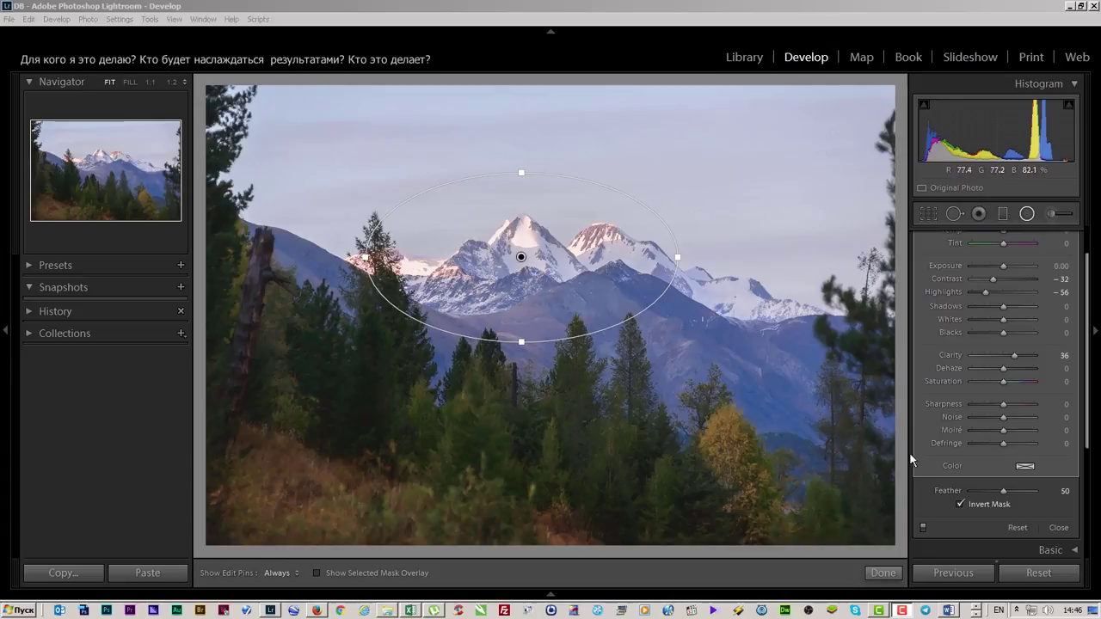
Close the radial filter with Done and switch to the Adjustment Brush.
click(883, 575)
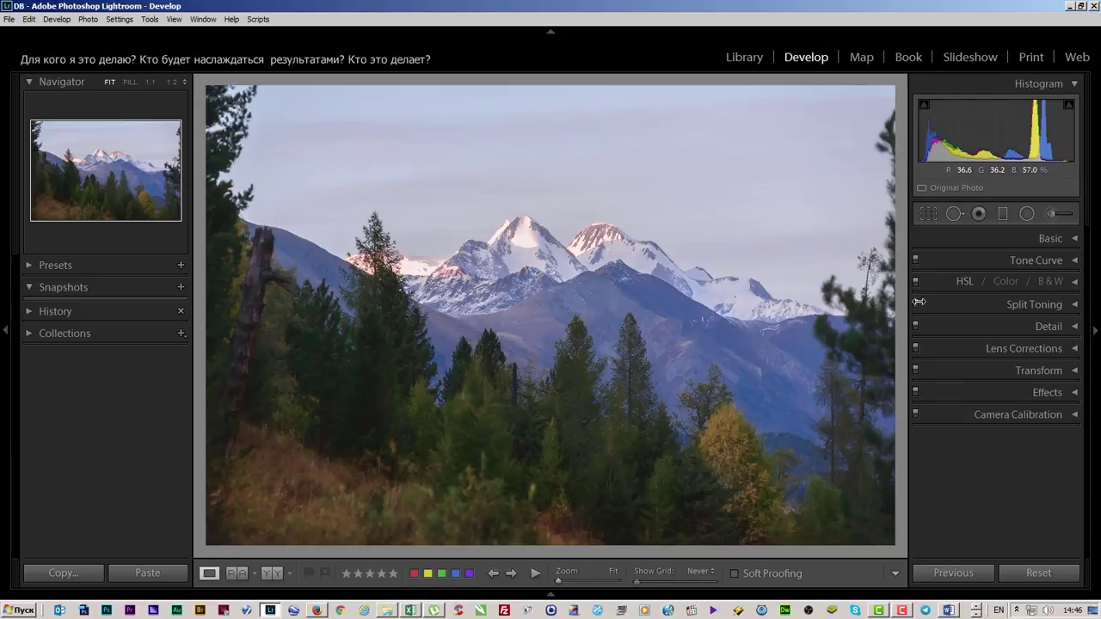
click(1051, 215)
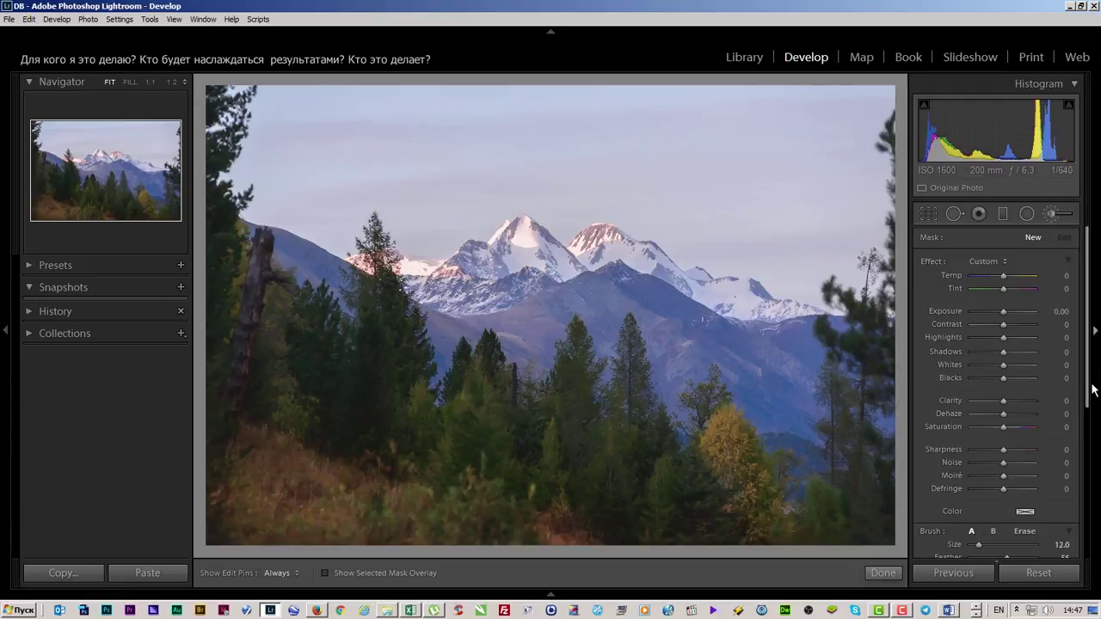
Enable Auto Mask with Feather 100, paint a first mountainside stroke, and show the red overlay.
mouse_move(1092, 389)
mouse_down()
mouse_move(1087, 487)
mouse_move(1034, 490)
mouse_up()
click(964, 413)
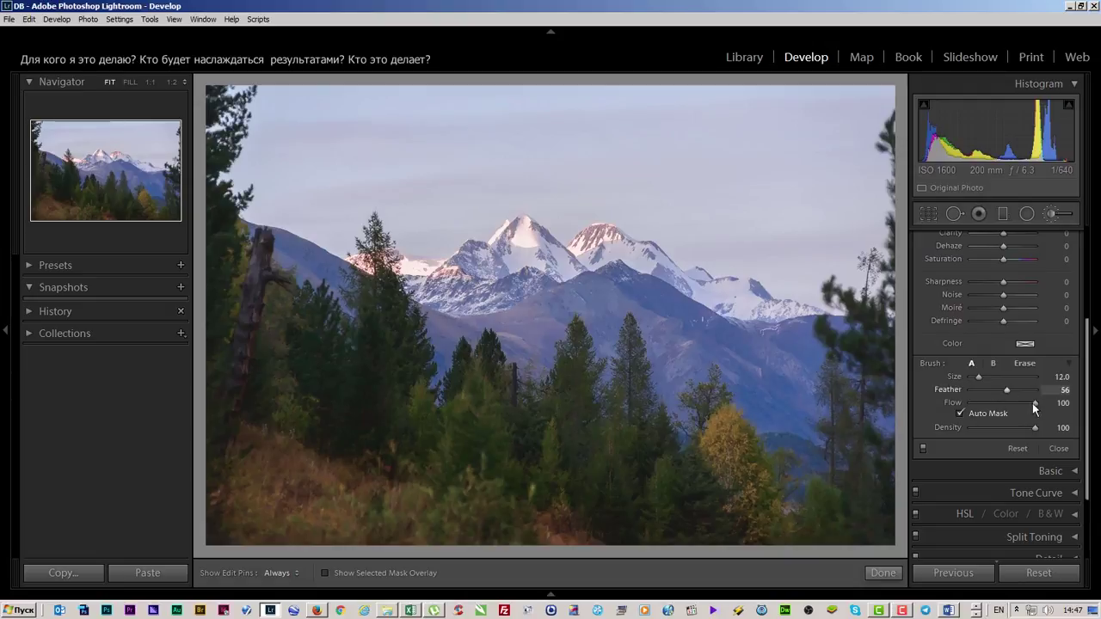
key(shift+bracketright)
key(shift+bracketright)
key(h)
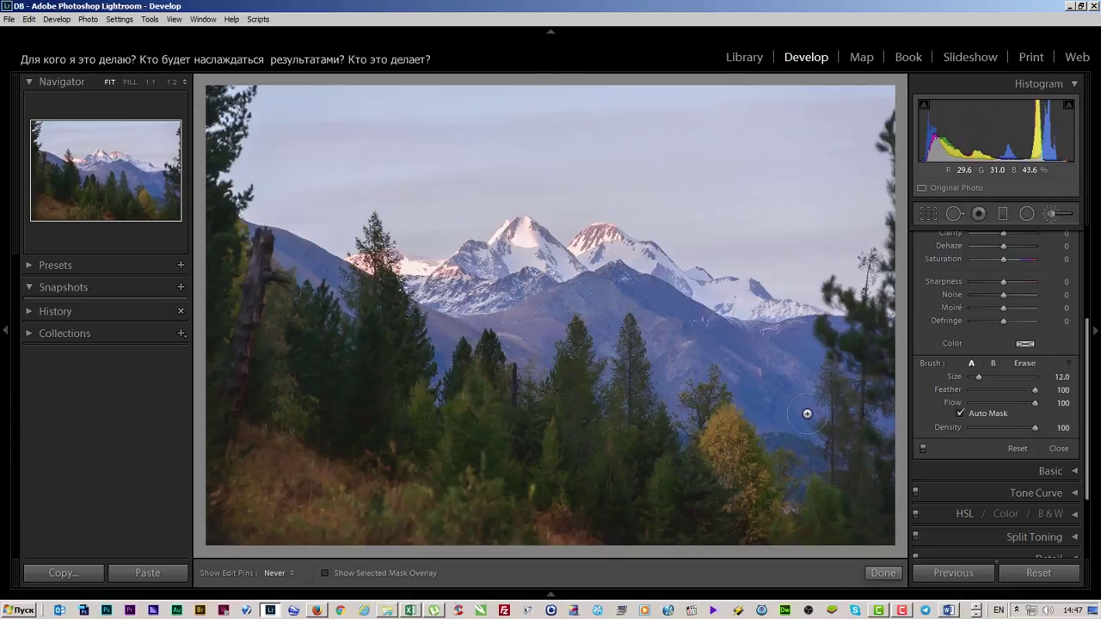
drag(808, 458, 779, 445)
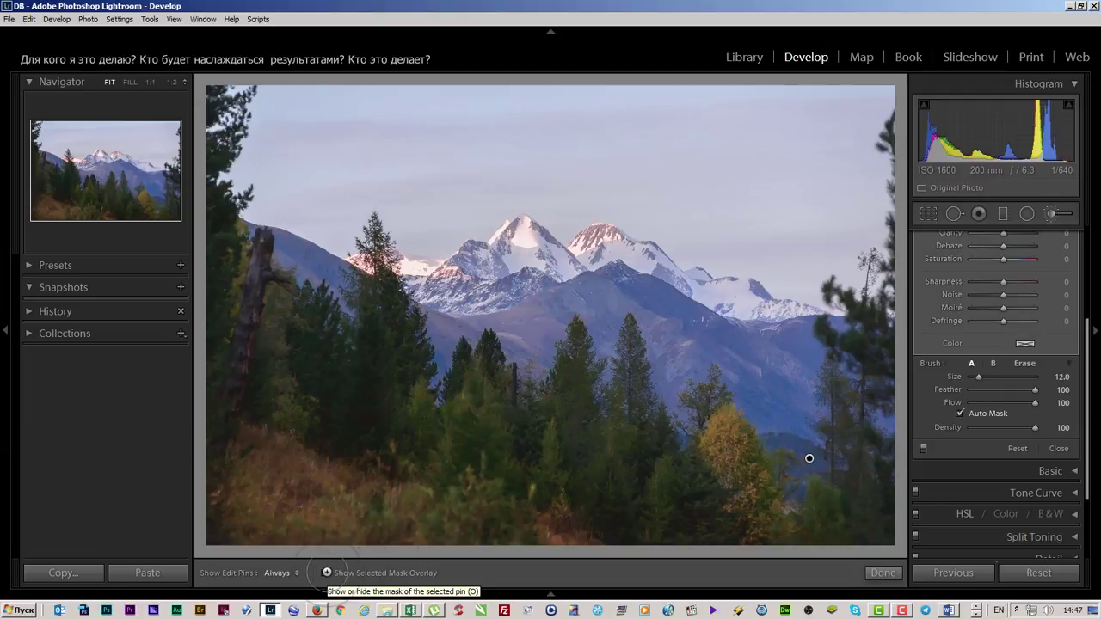
click(326, 573)
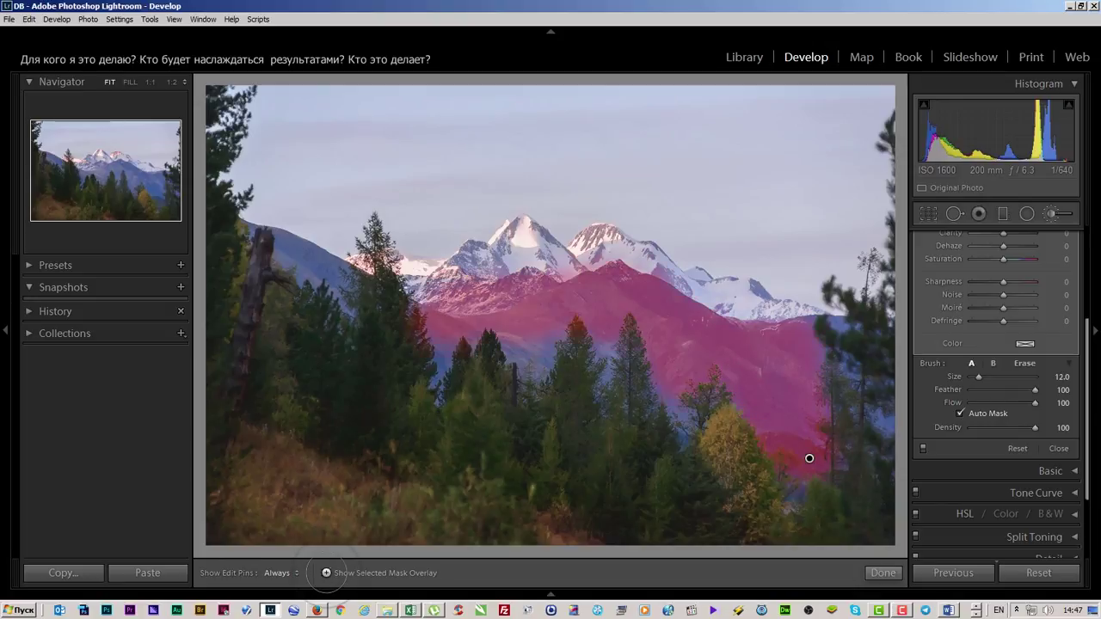
Paint the mask over the right, central and left slopes with a size 6 brush.
drag(680, 433, 659, 382)
key(h)
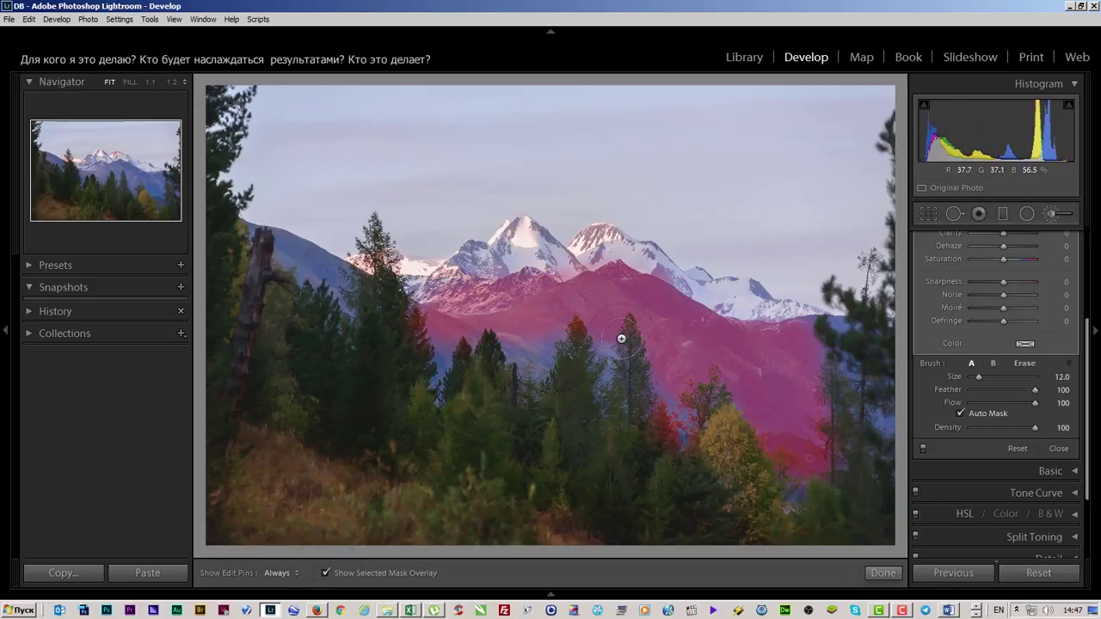
drag(558, 367, 518, 369)
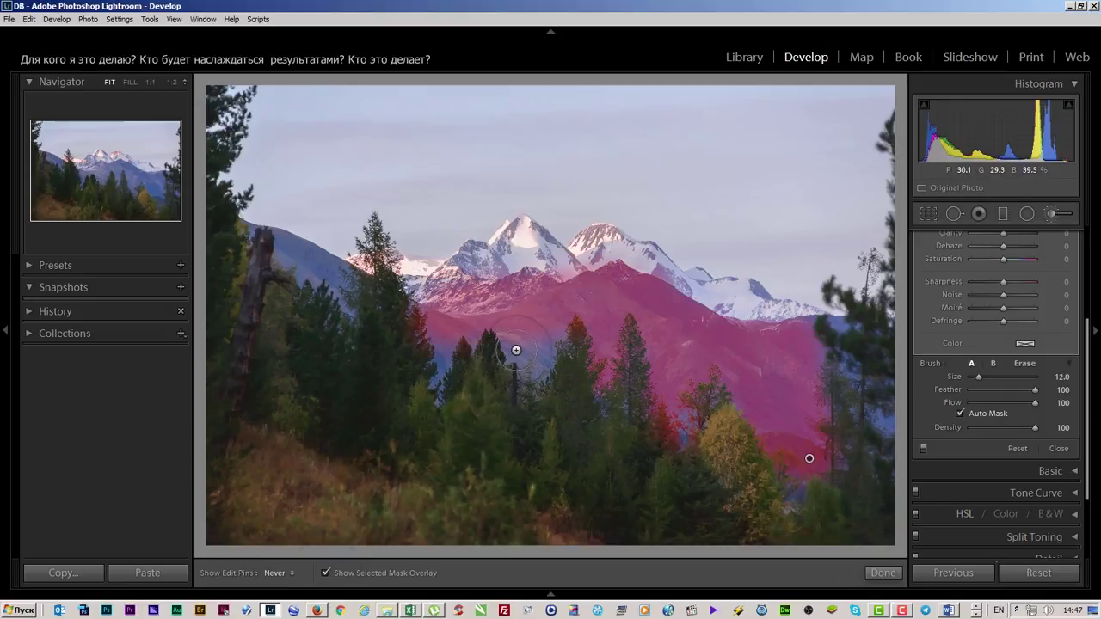
key(h)
scroll(433, 371, down, 3)
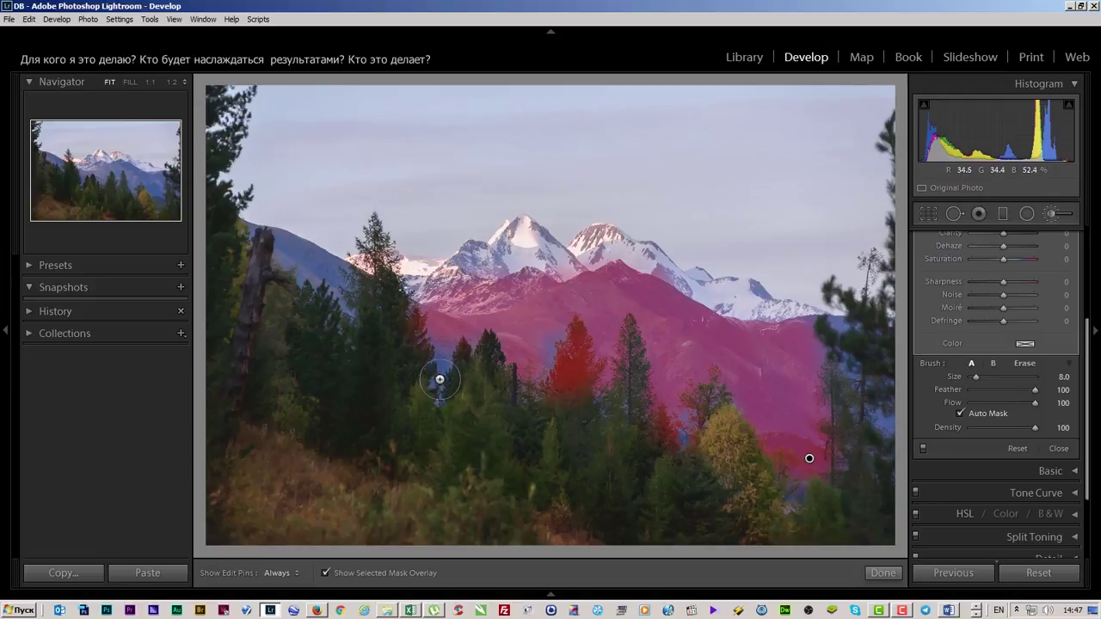
key(h)
drag(355, 282, 342, 270)
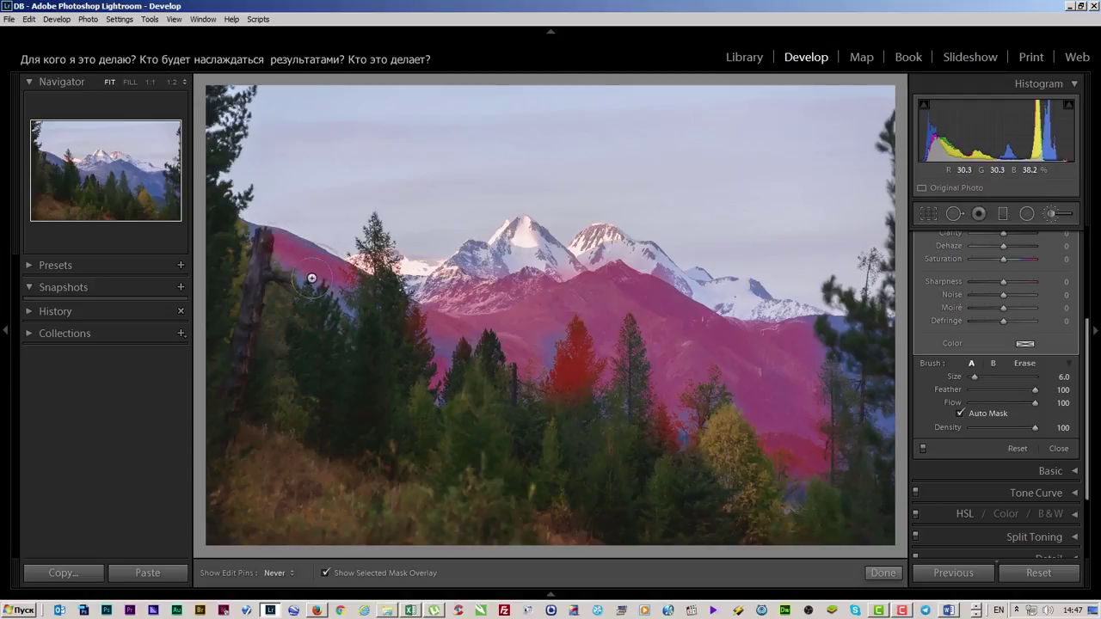
key(h)
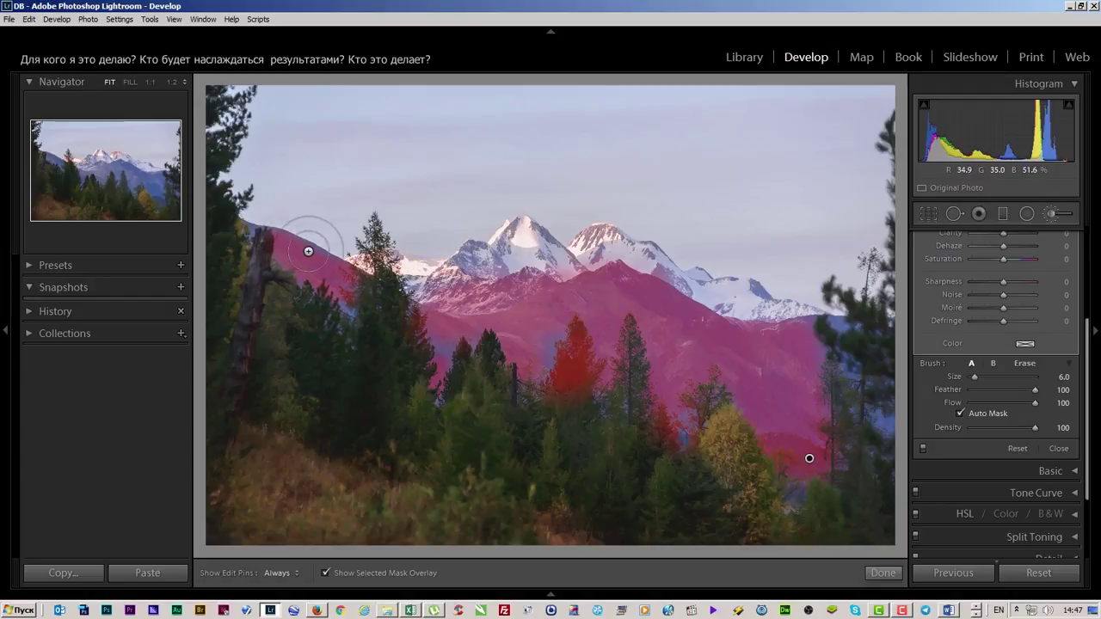
key(h)
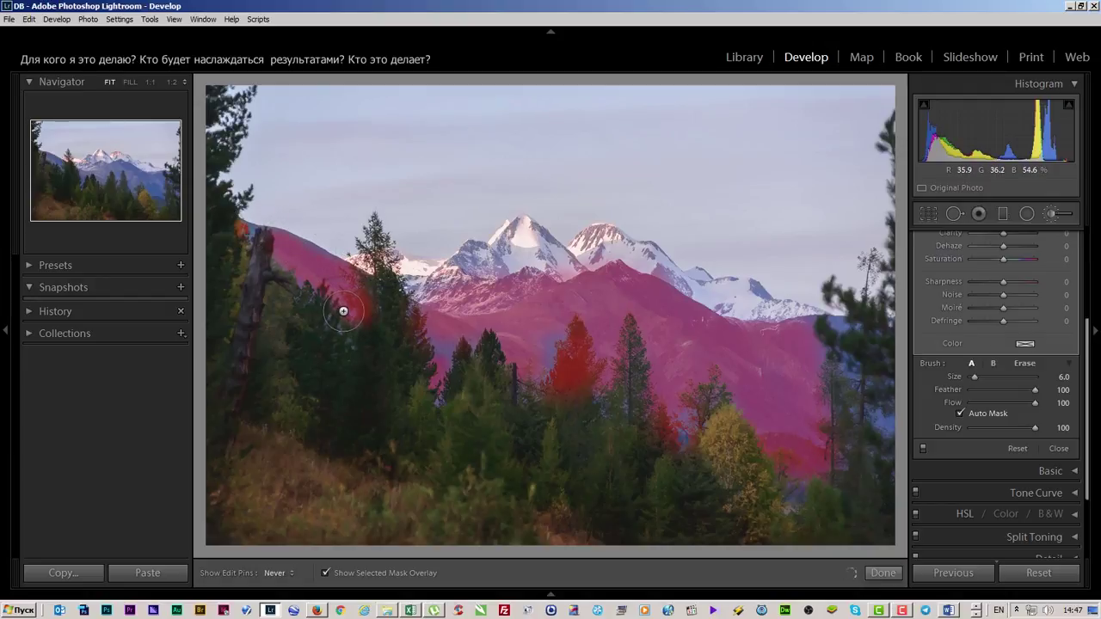
key(h)
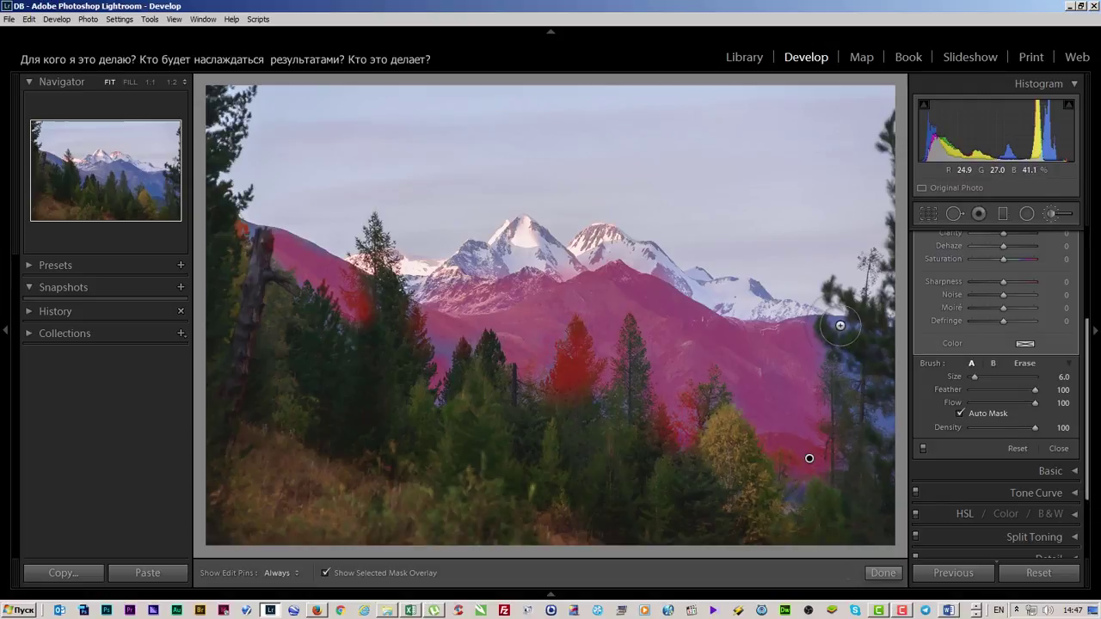
drag(840, 325, 872, 418)
Switch the brush to Erase and remove the mask from the central tree using Auto Mask.
click(1025, 363)
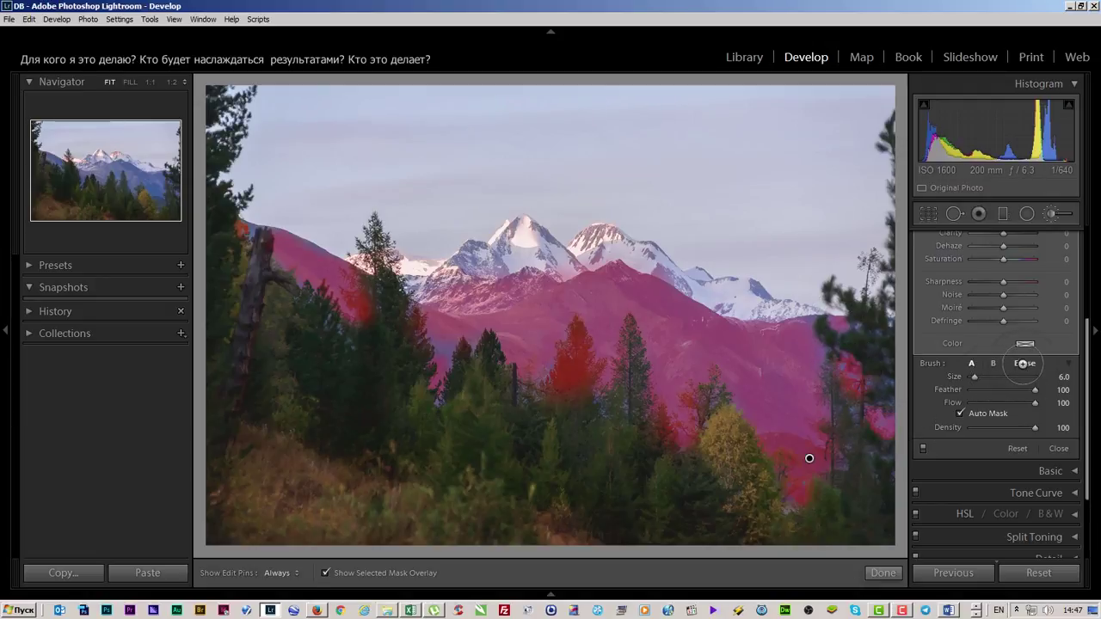
scroll(862, 434, down, 5)
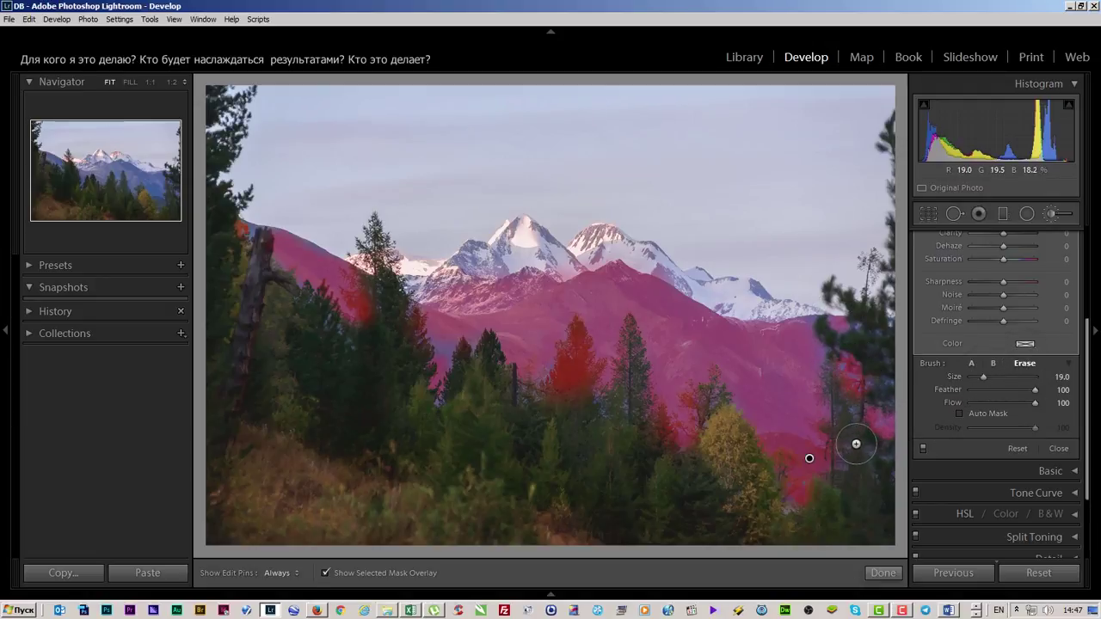
mouse_move(562, 365)
mouse_down()
mouse_move(561, 388)
mouse_move(570, 325)
mouse_up()
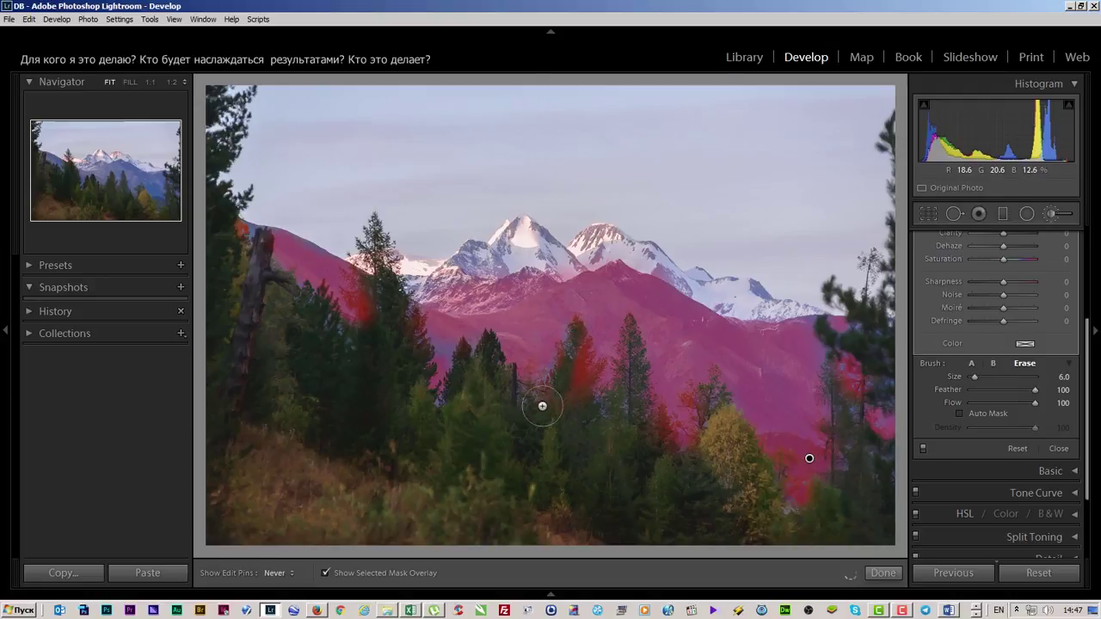
key(h)
mouse_move(588, 416)
mouse_down()
mouse_move(582, 368)
mouse_move(594, 368)
mouse_up()
key(h)
click(952, 412)
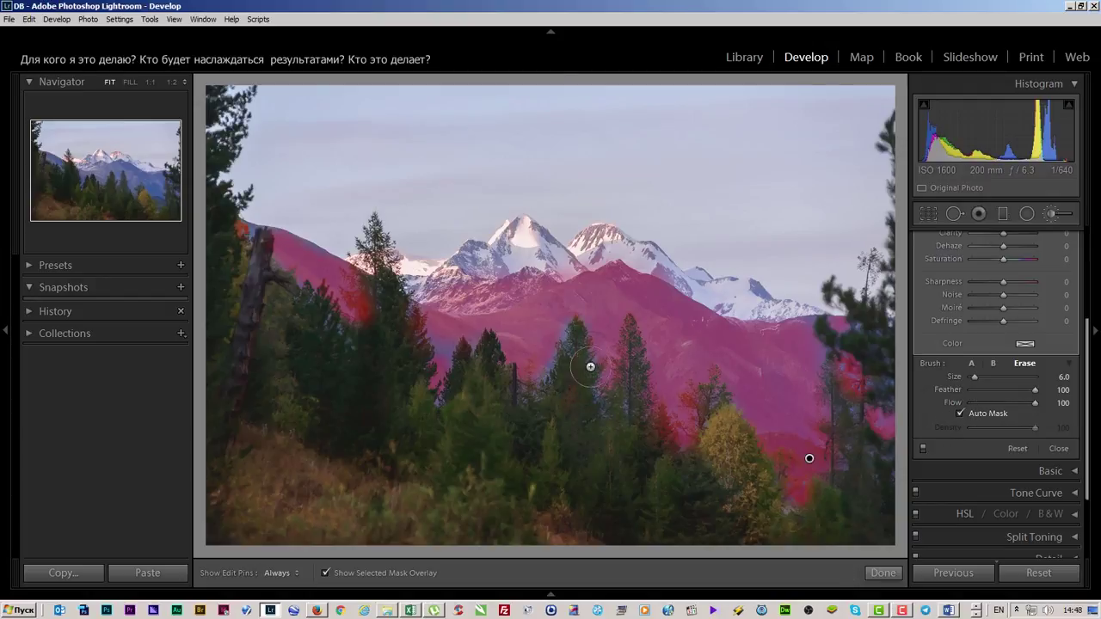
drag(573, 345, 568, 410)
key(h)
Erase the mask from the left and right-edge trees, then hide the red overlay.
mouse_move(381, 296)
mouse_down()
mouse_move(351, 295)
mouse_move(374, 315)
mouse_move(353, 286)
mouse_up()
key(h)
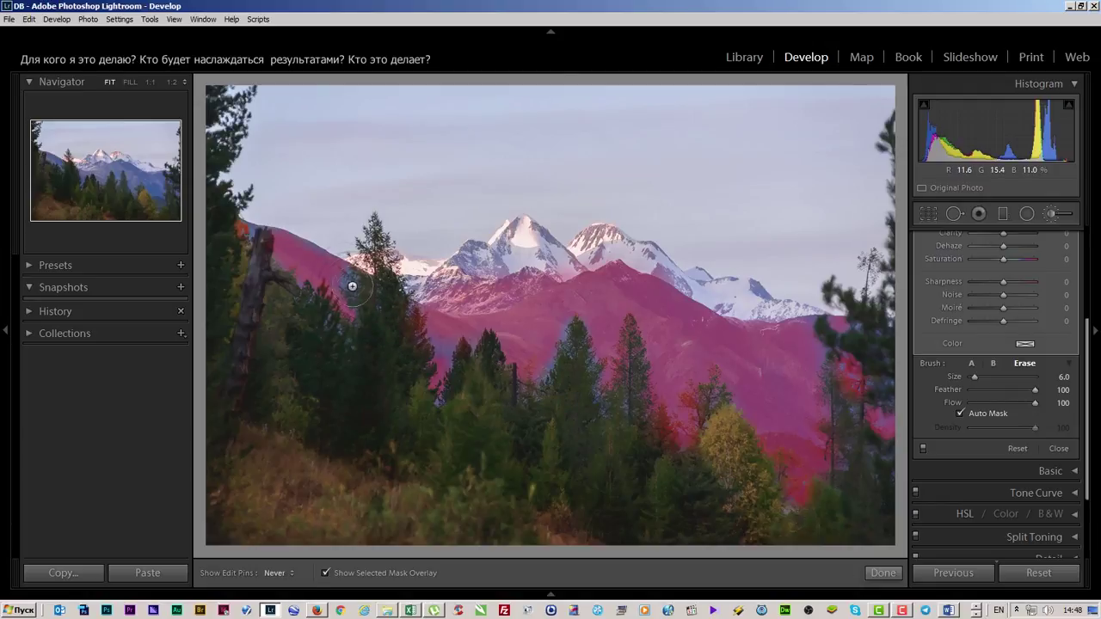
key(h)
mouse_move(896, 421)
mouse_down()
mouse_move(877, 398)
mouse_move(843, 393)
mouse_move(828, 364)
mouse_move(841, 342)
mouse_up()
mouse_move(692, 393)
mouse_down()
mouse_move(700, 401)
mouse_move(679, 436)
mouse_move(700, 445)
mouse_up()
click(325, 573)
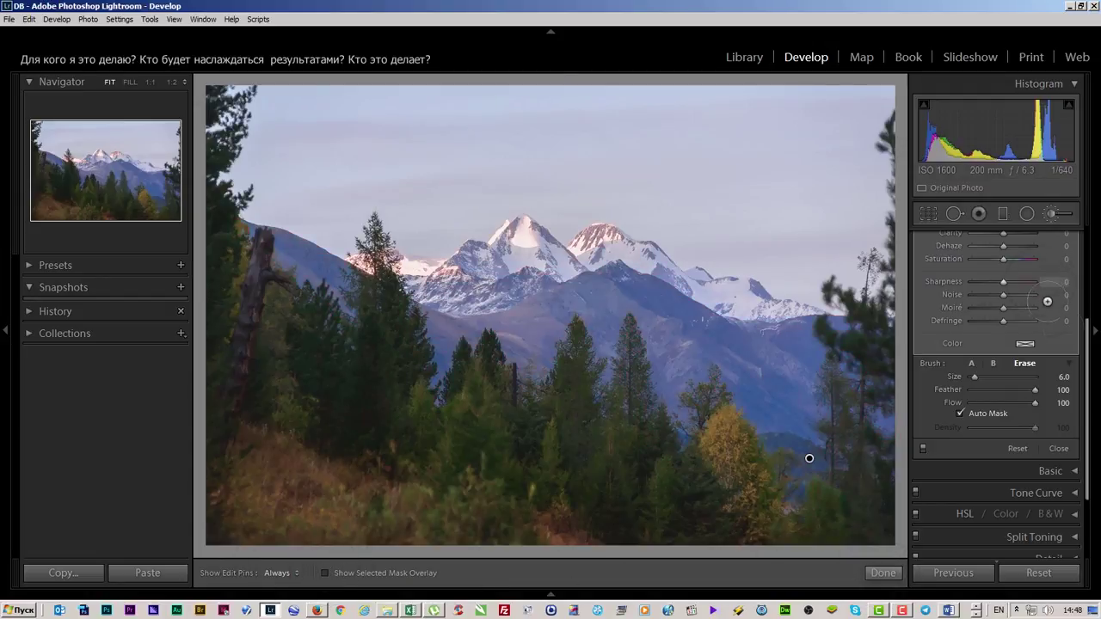
Set the slope brush mask to Temp 10 and Saturation −12.
drag(1085, 335, 1095, 239)
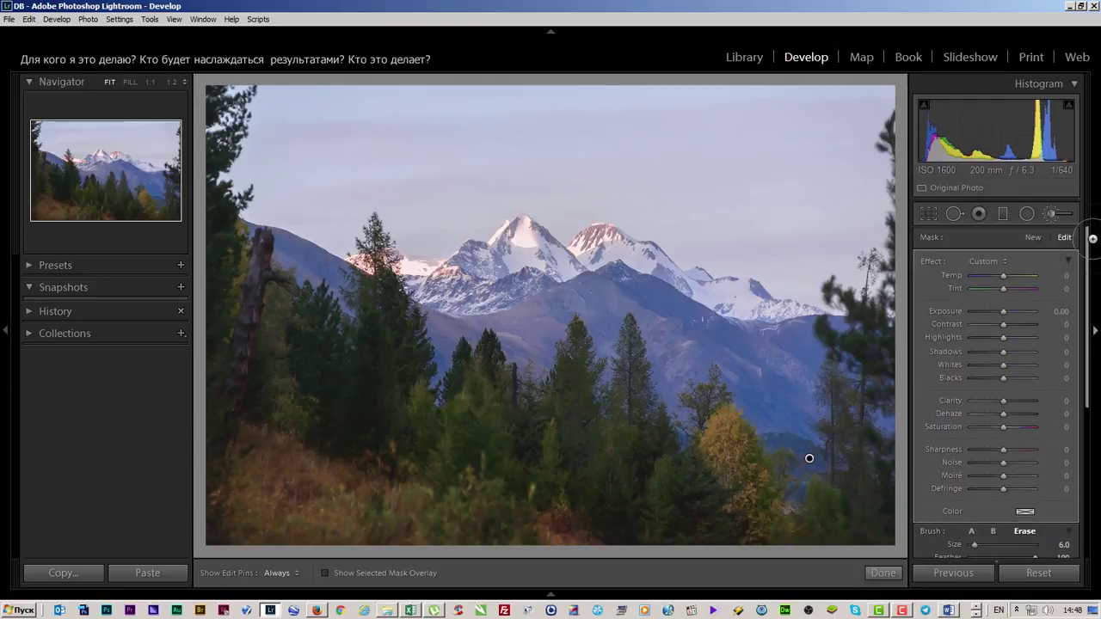
click(1008, 275)
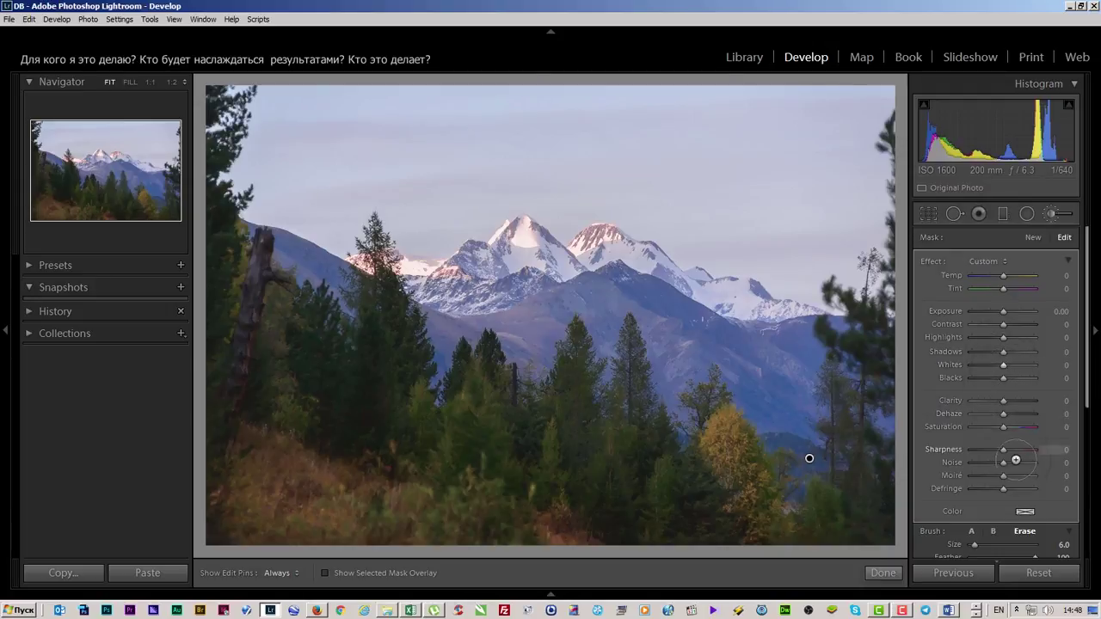
drag(1002, 425, 989, 427)
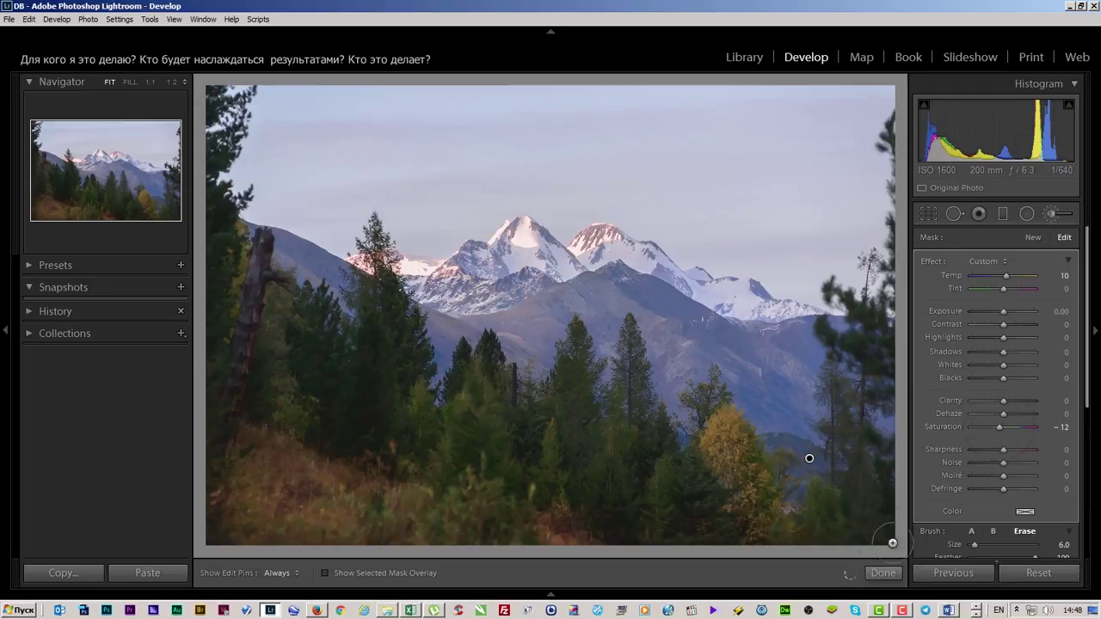
scroll(914, 437, down, 2)
scroll(916, 448, down, 2)
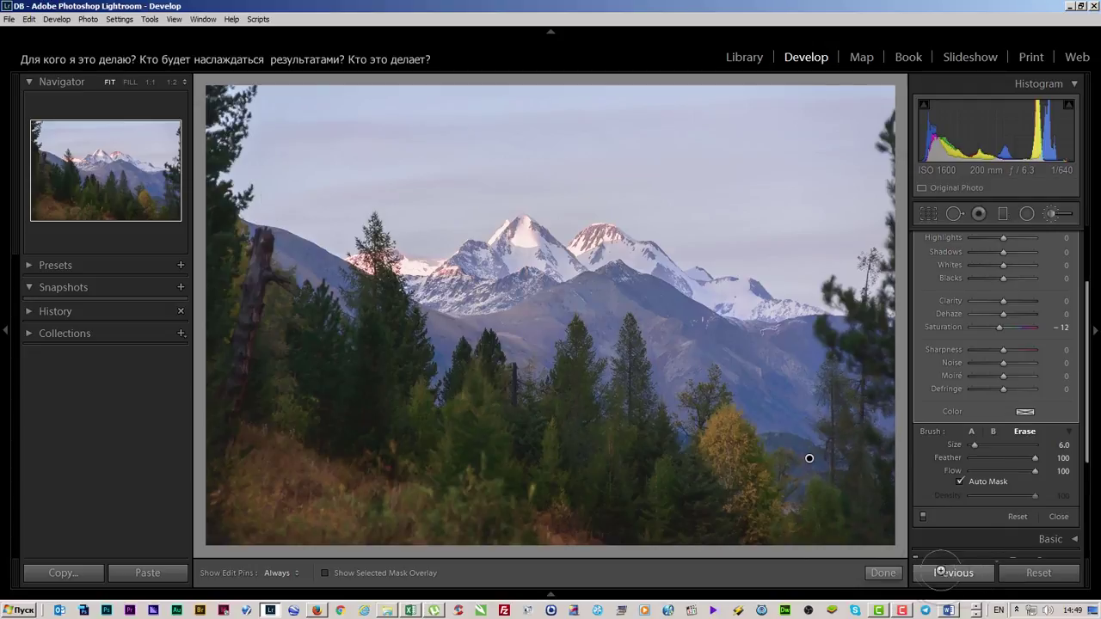
Finish the brush and drag a new graduated filter down over the sky.
click(882, 573)
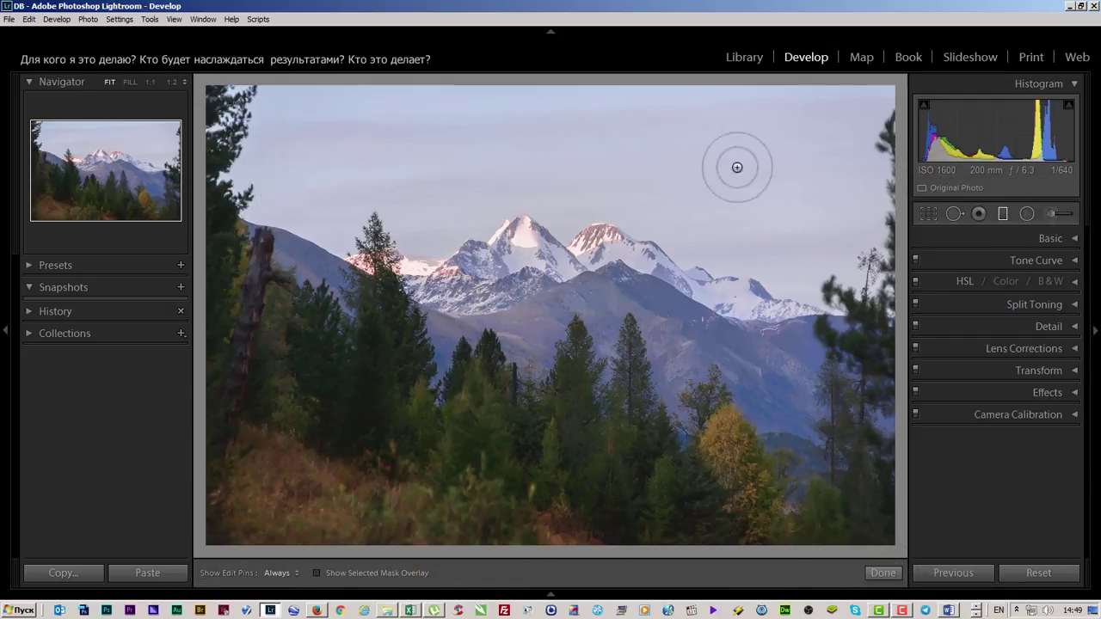
key(m)
mouse_move(526, 86)
mouse_down()
mouse_move(528, 236)
mouse_move(567, 253)
mouse_up()
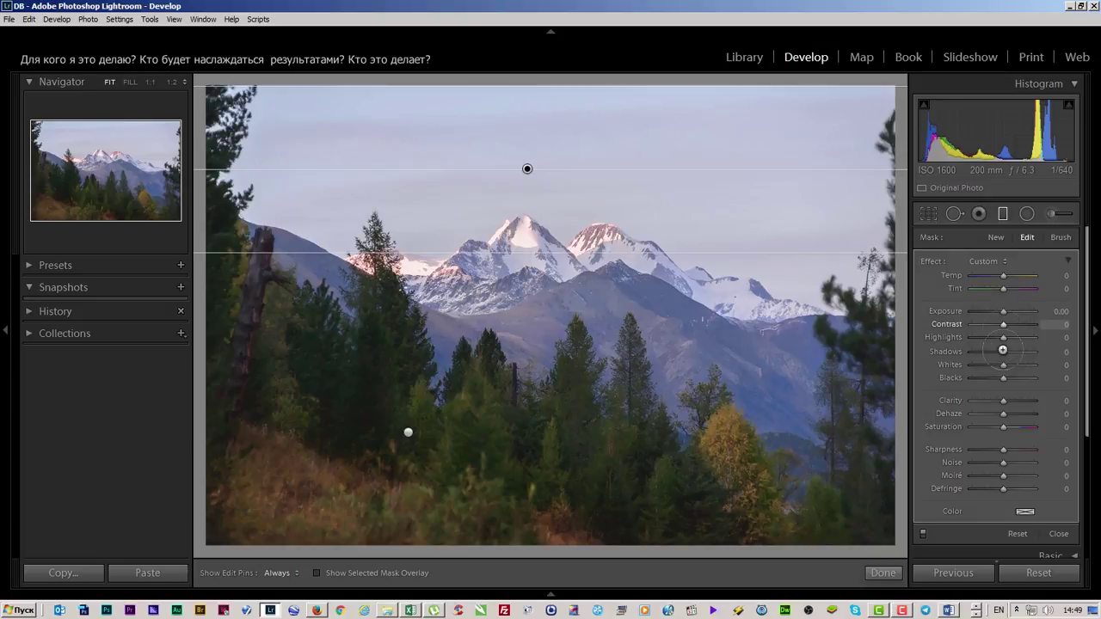
Set the sky filter to Highlights −100 and Clarity 43, with Contrast back at 0.
drag(1003, 400, 1058, 400)
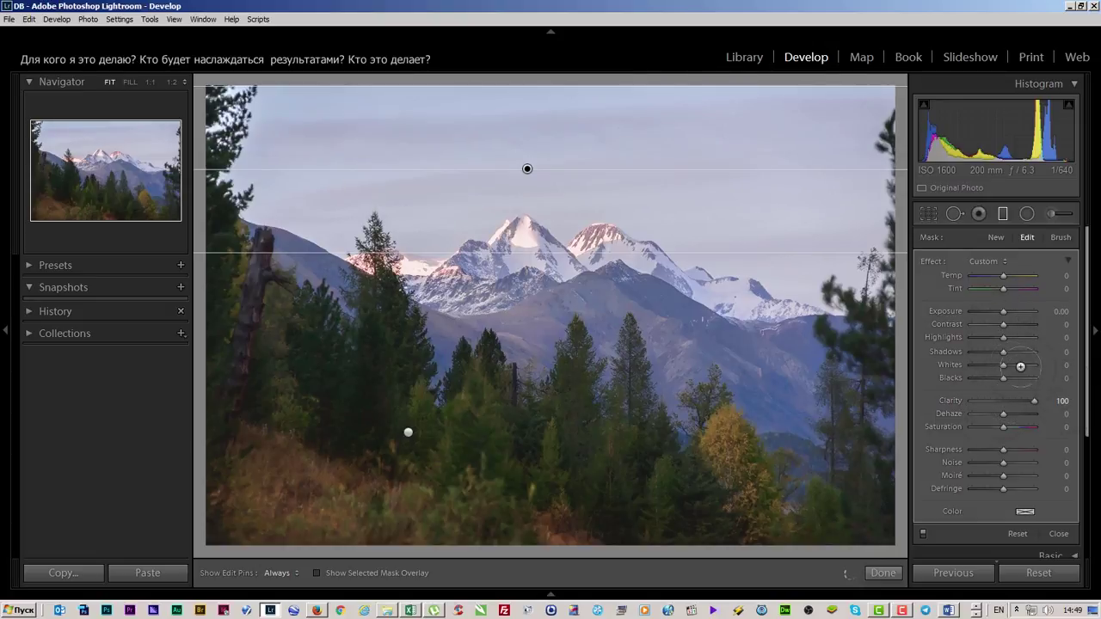
drag(1003, 337, 958, 350)
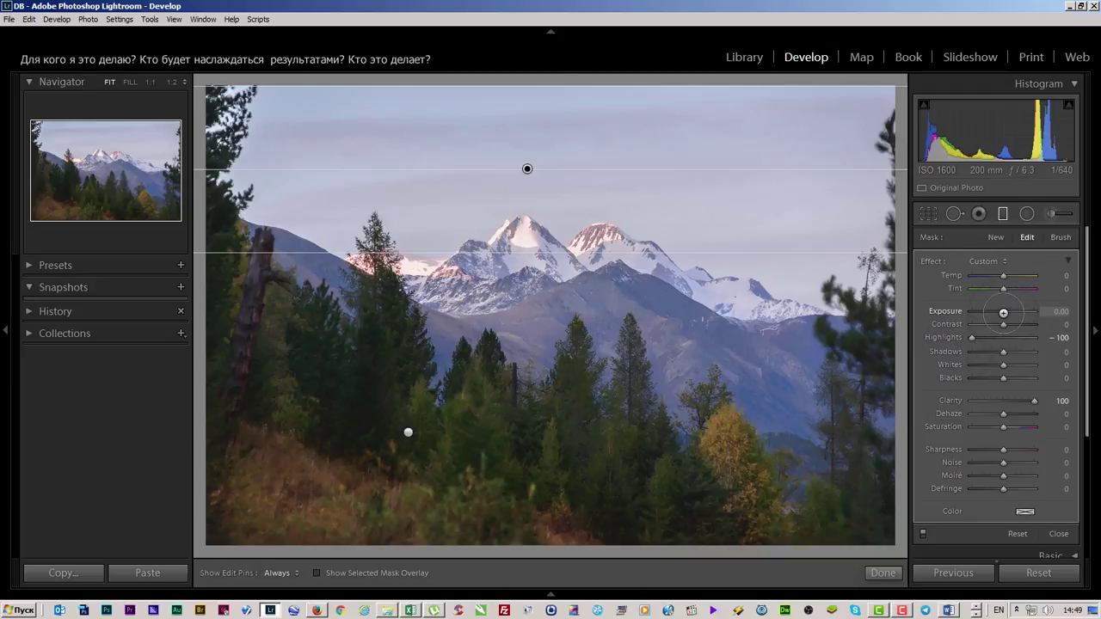
drag(1003, 311, 1003, 313)
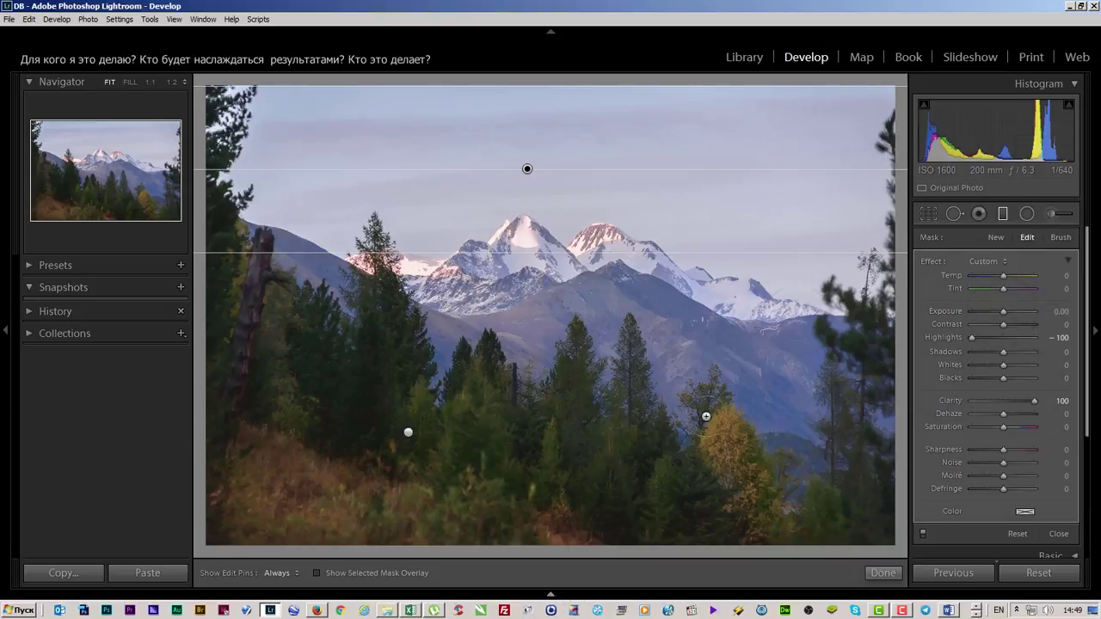
mouse_move(1022, 325)
mouse_down()
mouse_move(1039, 334)
mouse_move(1005, 339)
mouse_up()
click(1056, 325)
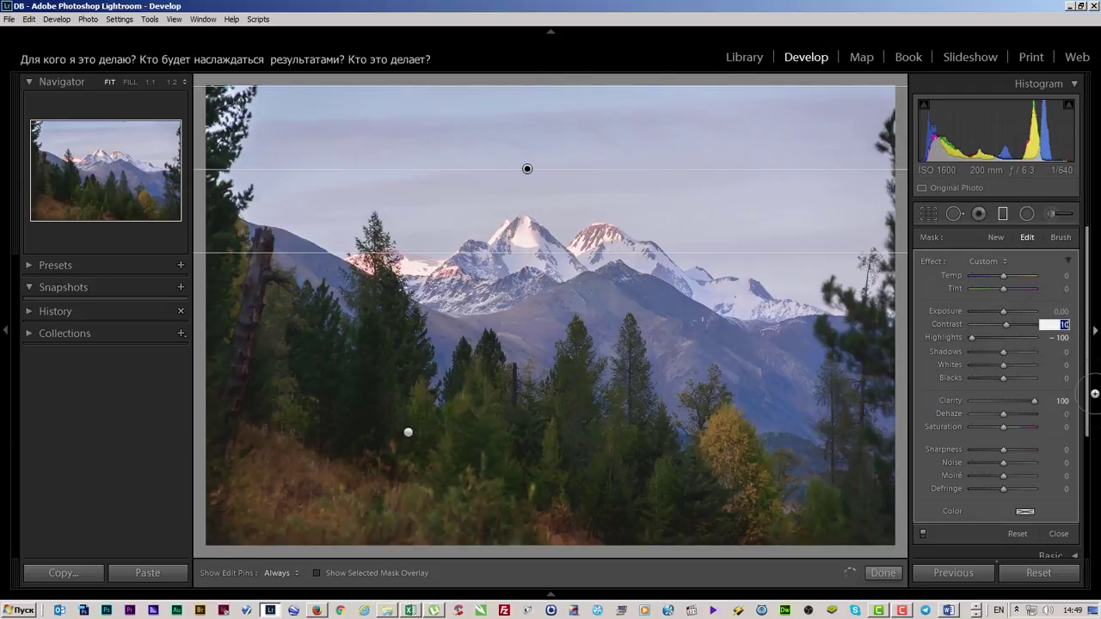
text(0)
drag(1034, 400, 1016, 401)
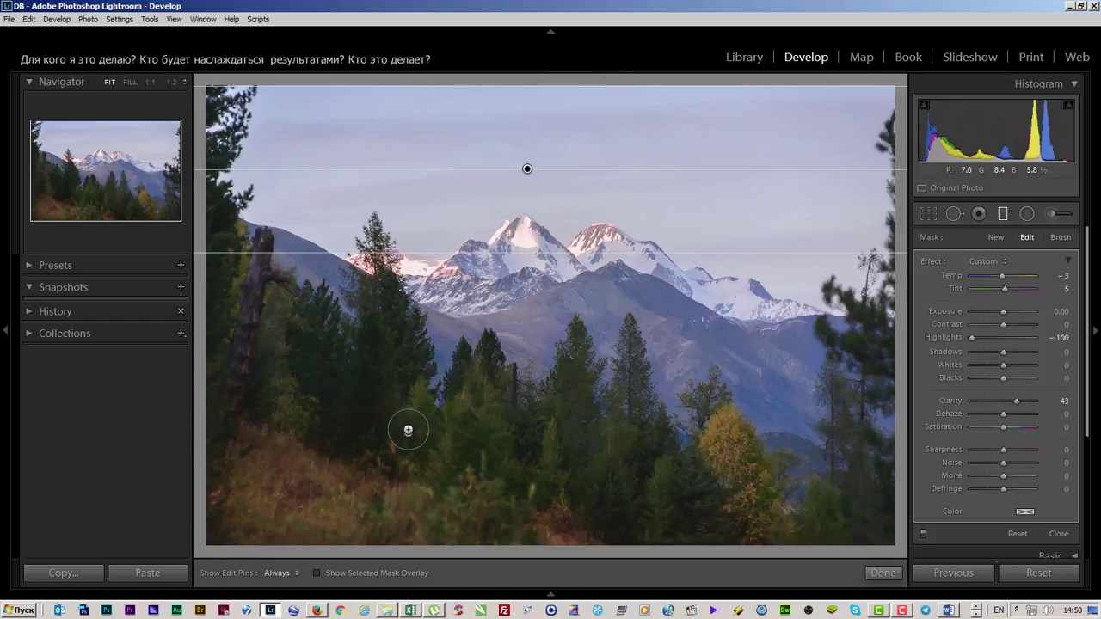
Select the foreground and sky filter pins, then cycle the local tools ending on the Adjustment Brush.
click(407, 430)
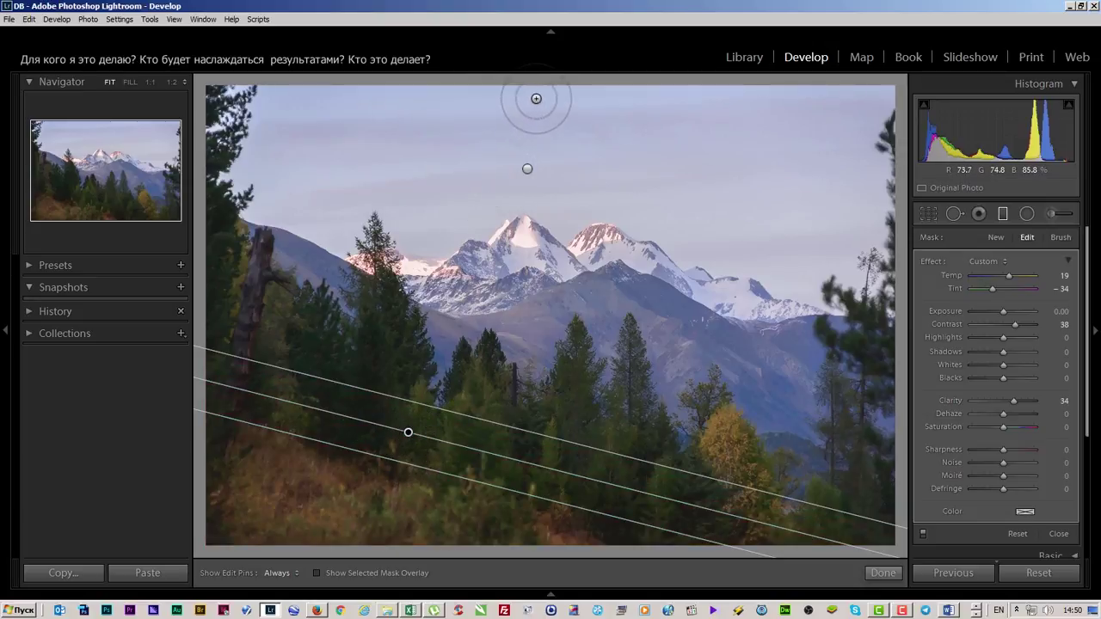
click(525, 170)
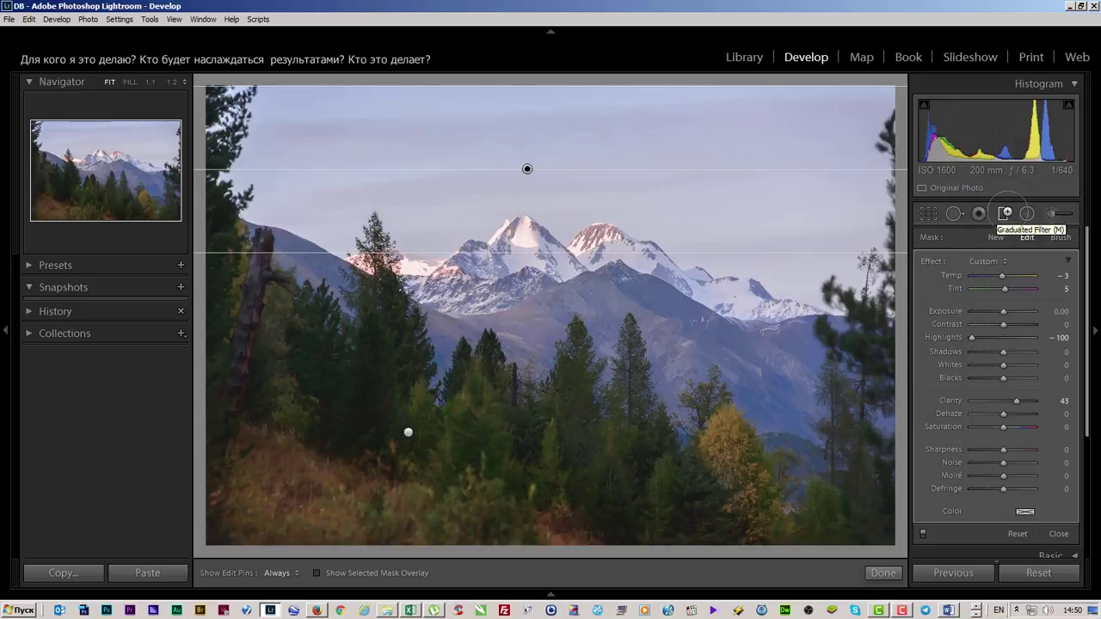
click(998, 213)
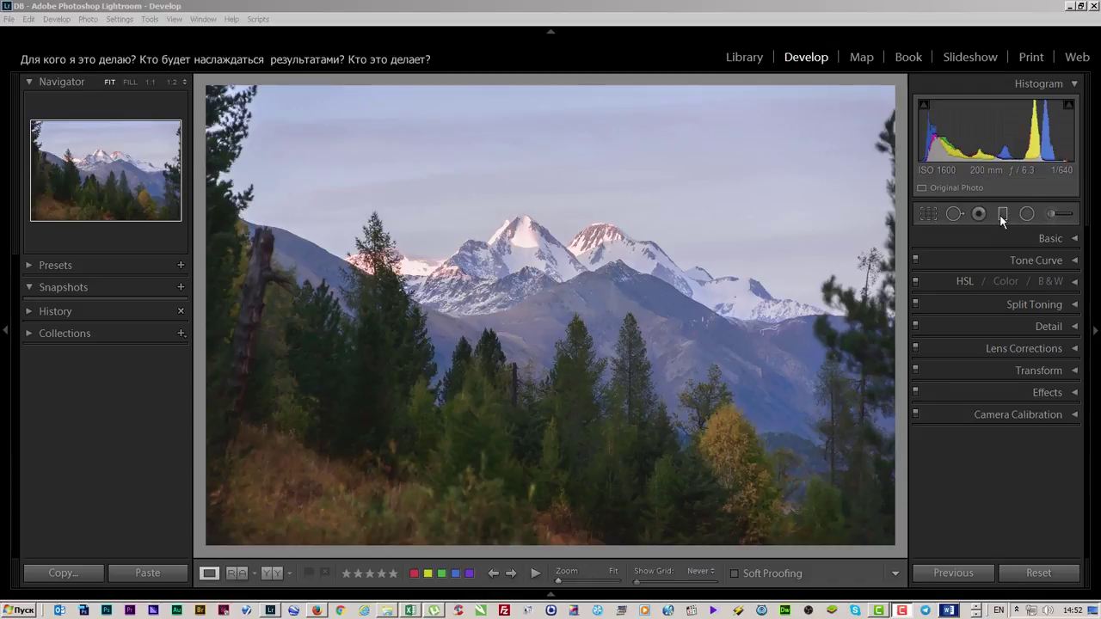
click(1026, 215)
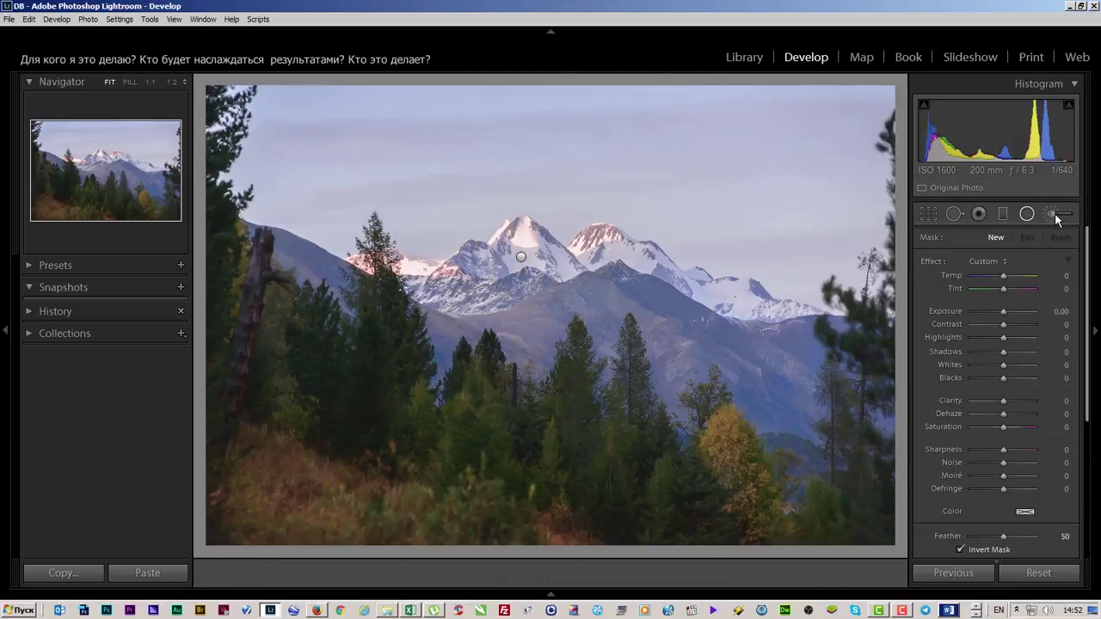
click(1054, 213)
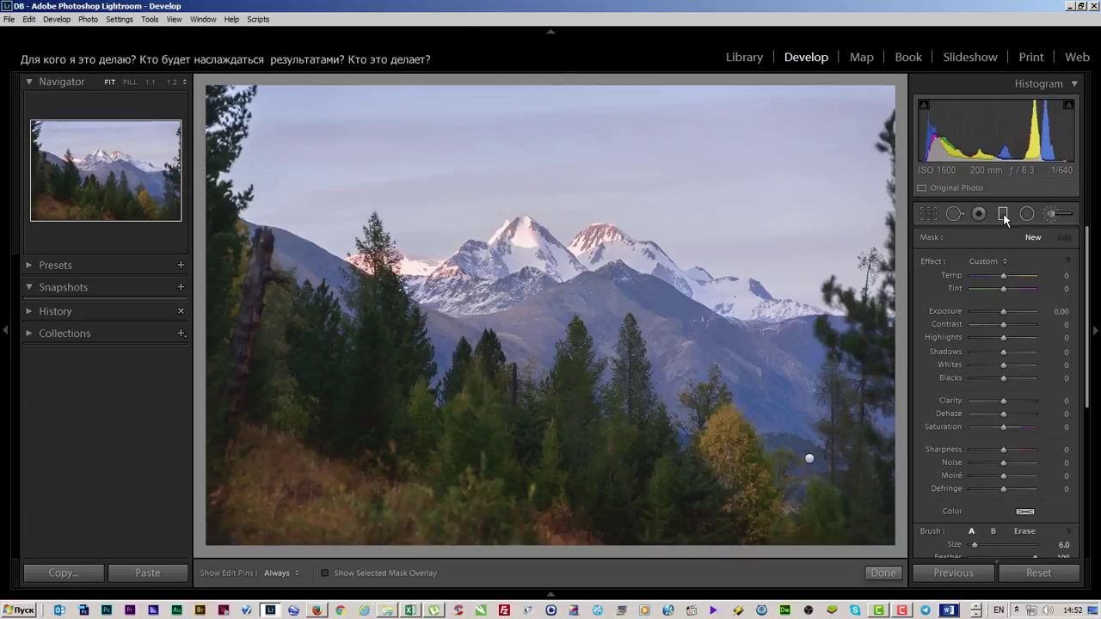
click(1003, 213)
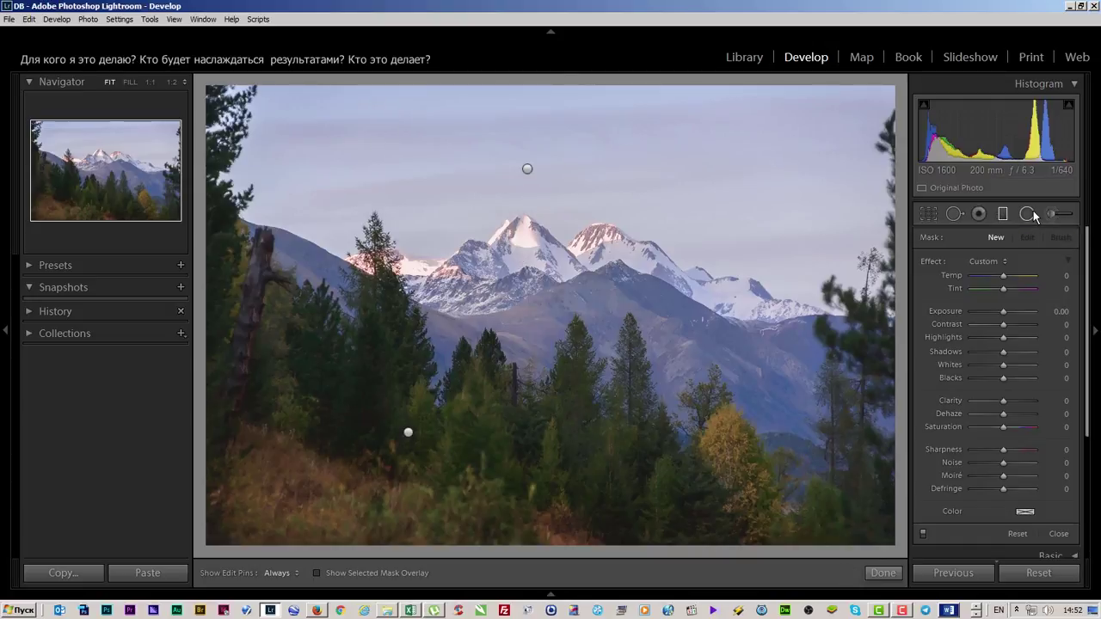
click(1029, 214)
click(1049, 214)
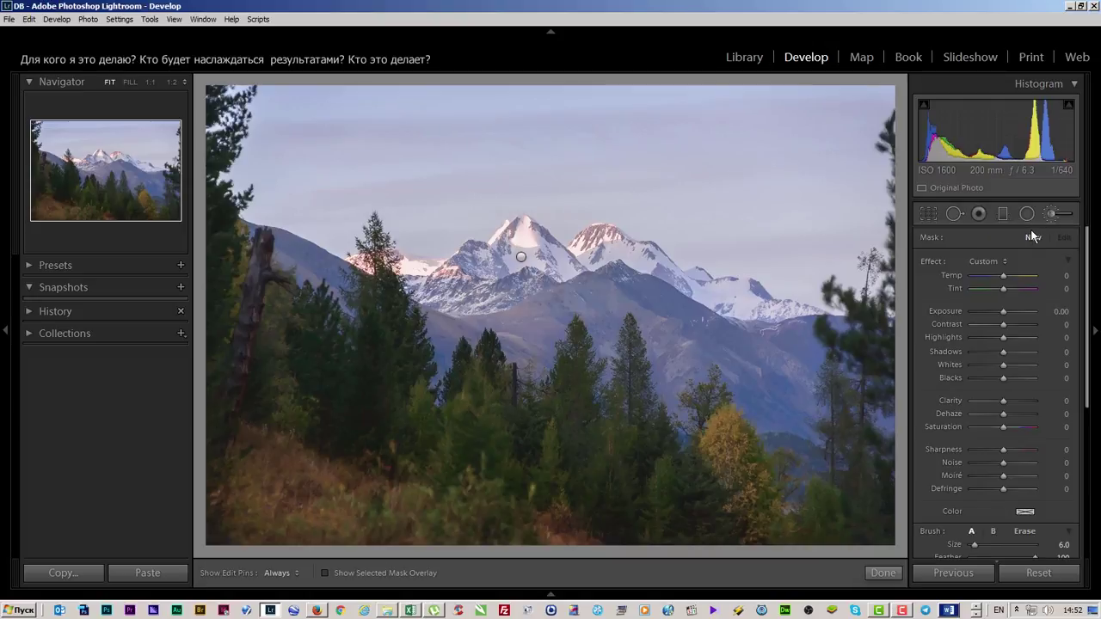
Check outline item 4.3 in the Word document, then return to Lightroom.
key(alt+Tab)
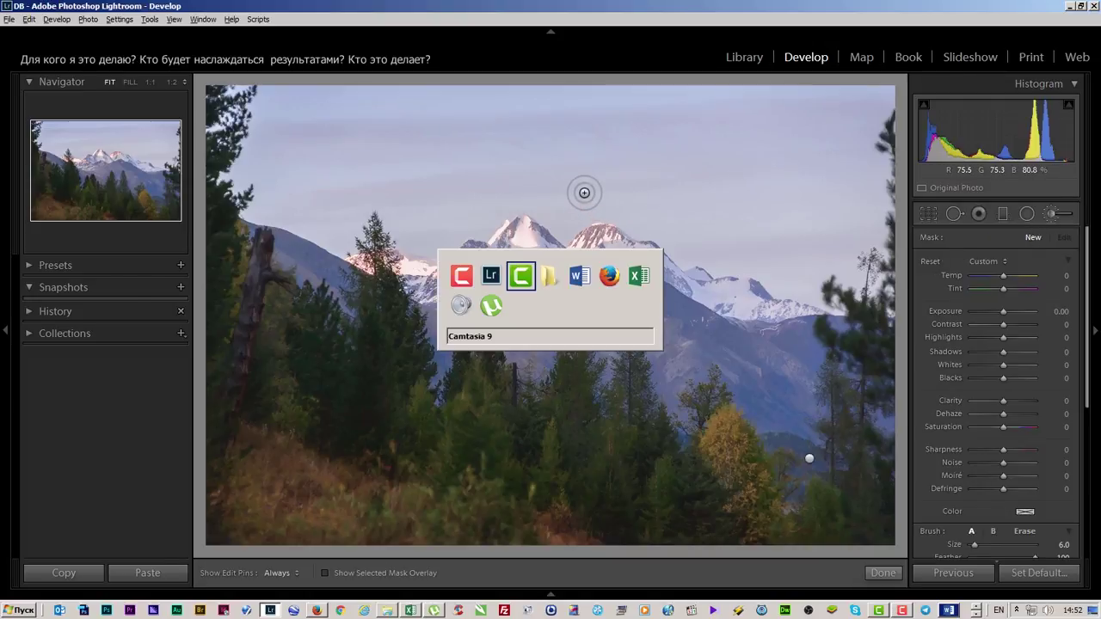
key(alt+Tab)
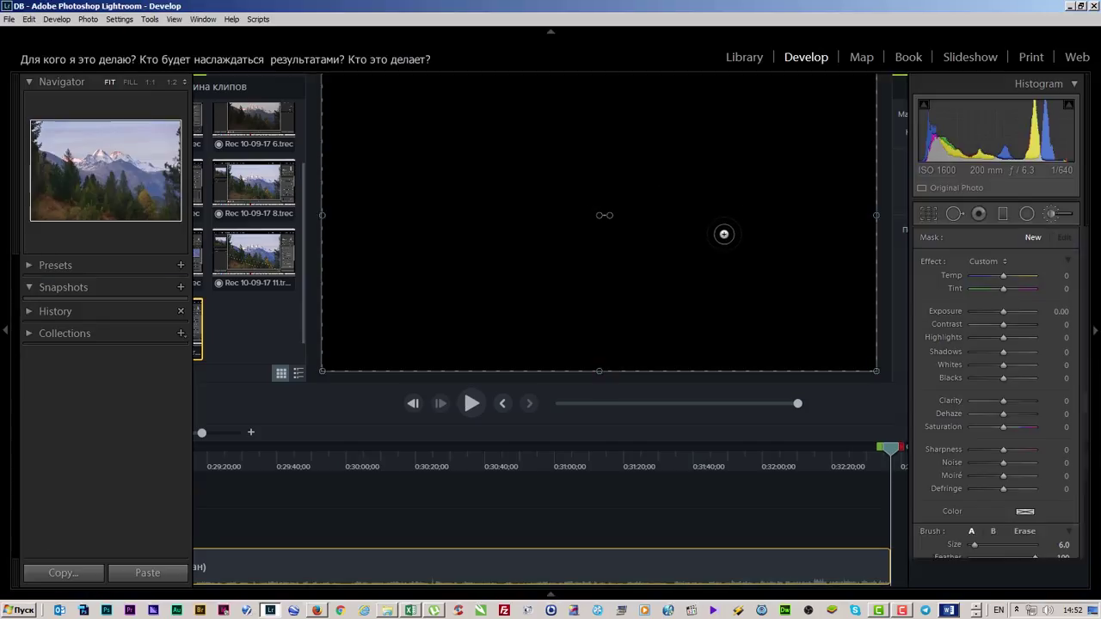
key(alt+Tab)
key(alt+Tab)
key(Tab)
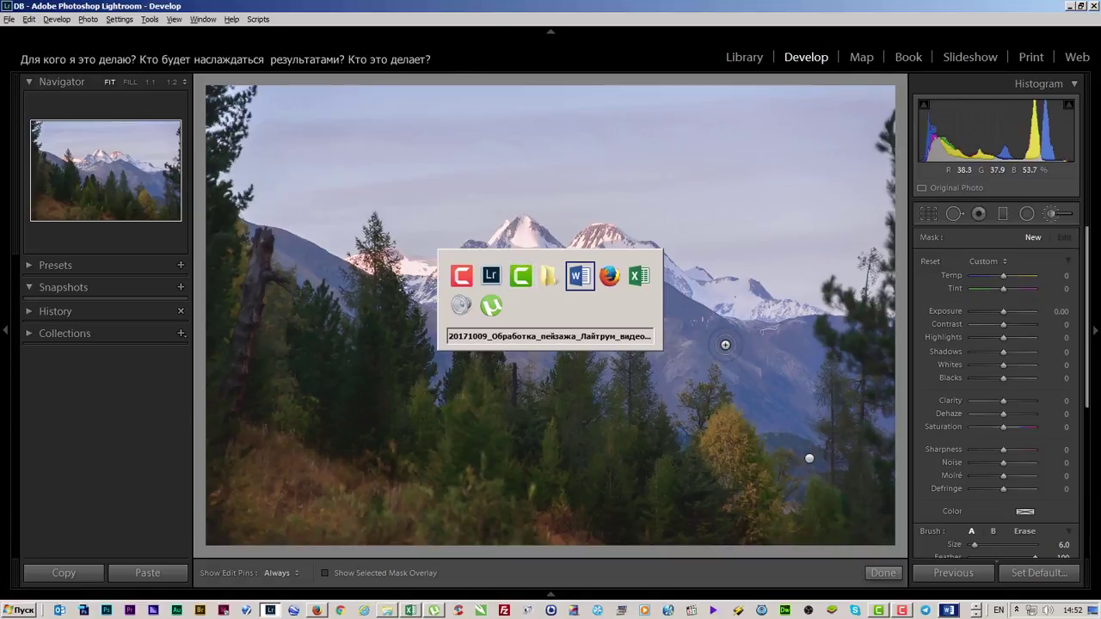
click(779, 238)
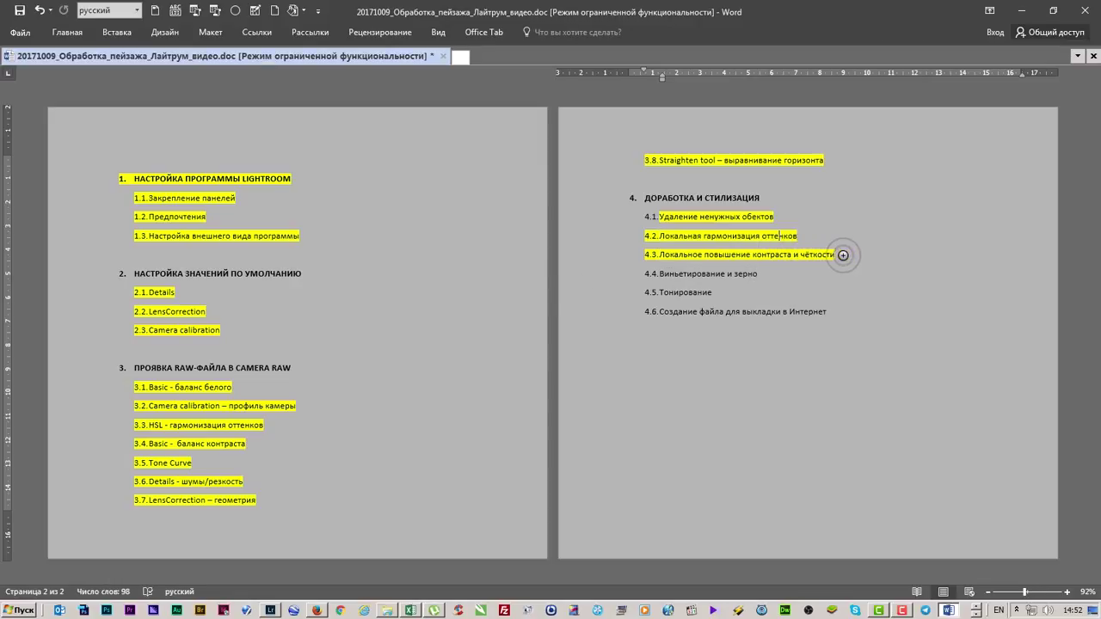
drag(836, 255, 647, 254)
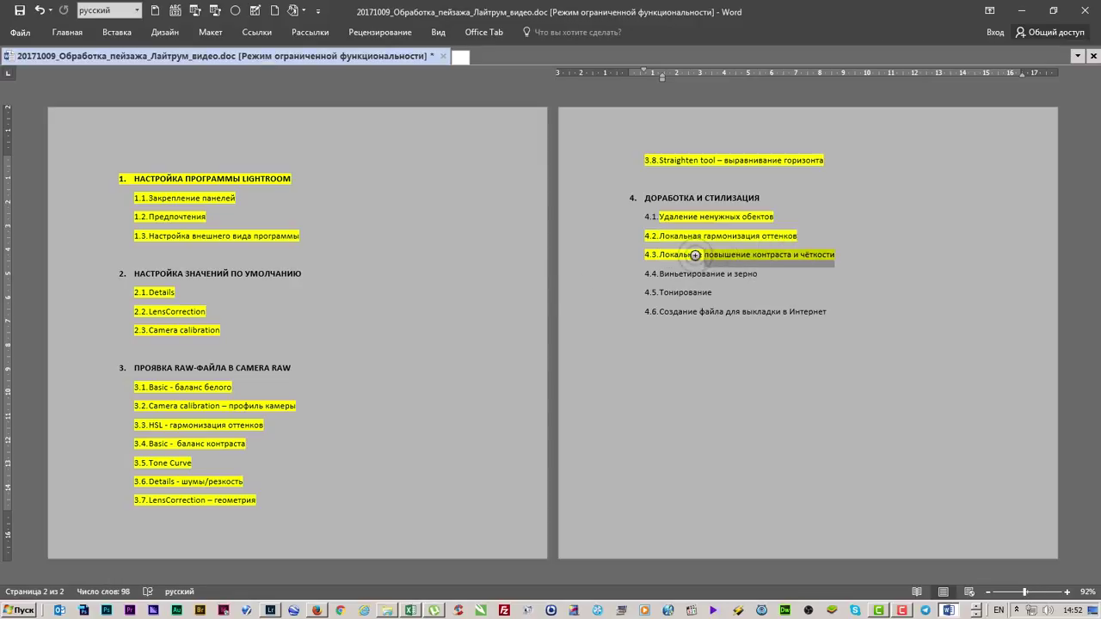
click(860, 310)
key(alt+Tab)
key(Tab)
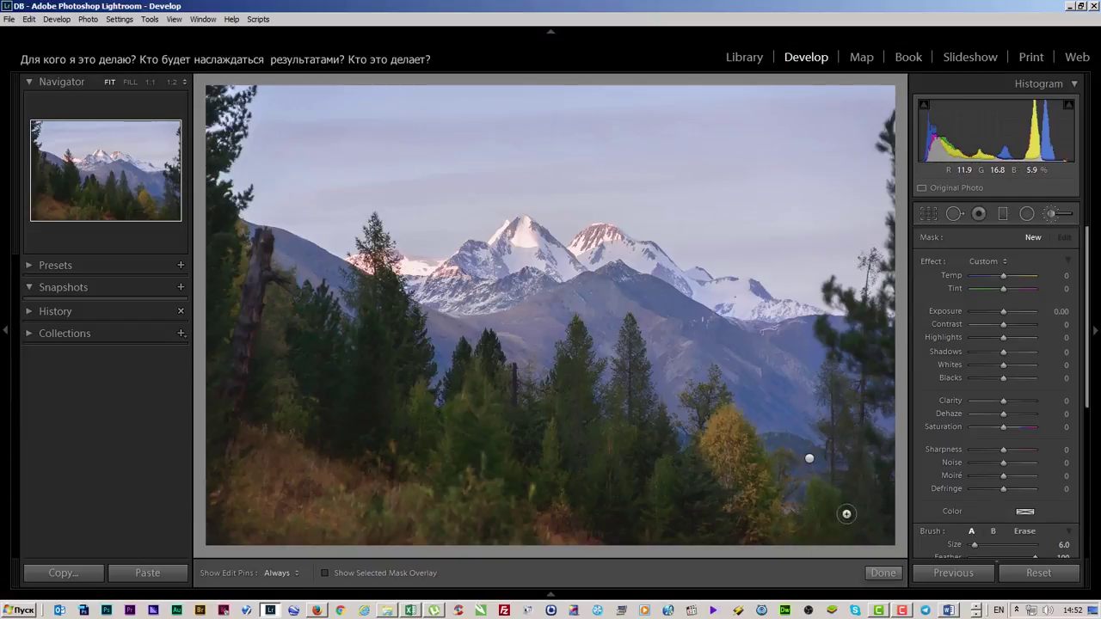
Select the slope brush adjustment and the peak radial filter pins to review them.
click(811, 457)
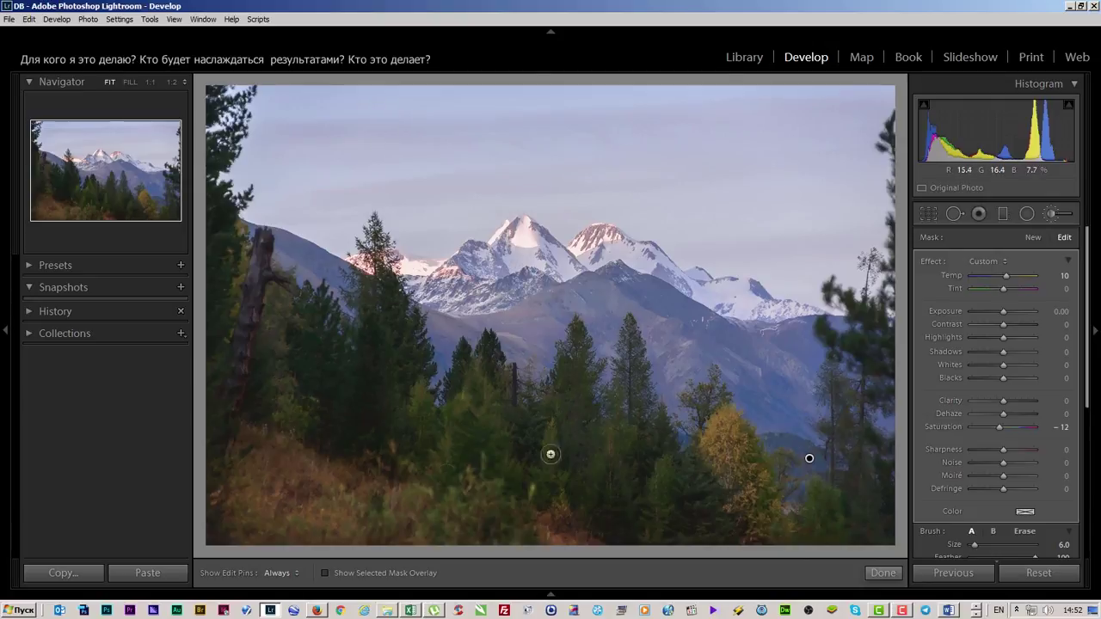
click(1025, 216)
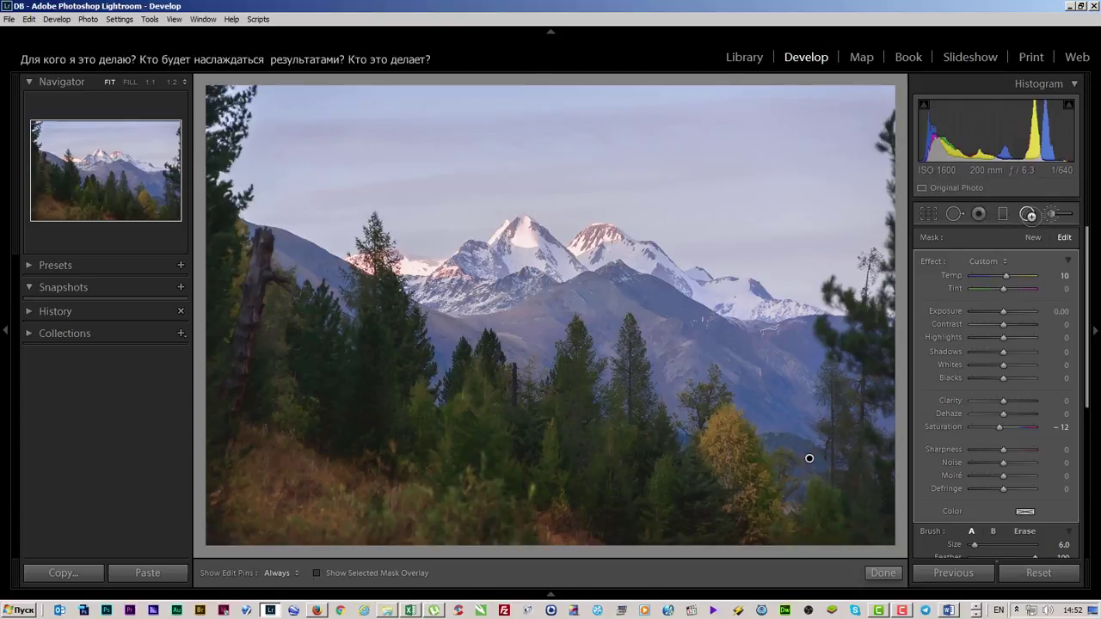
key(Escape)
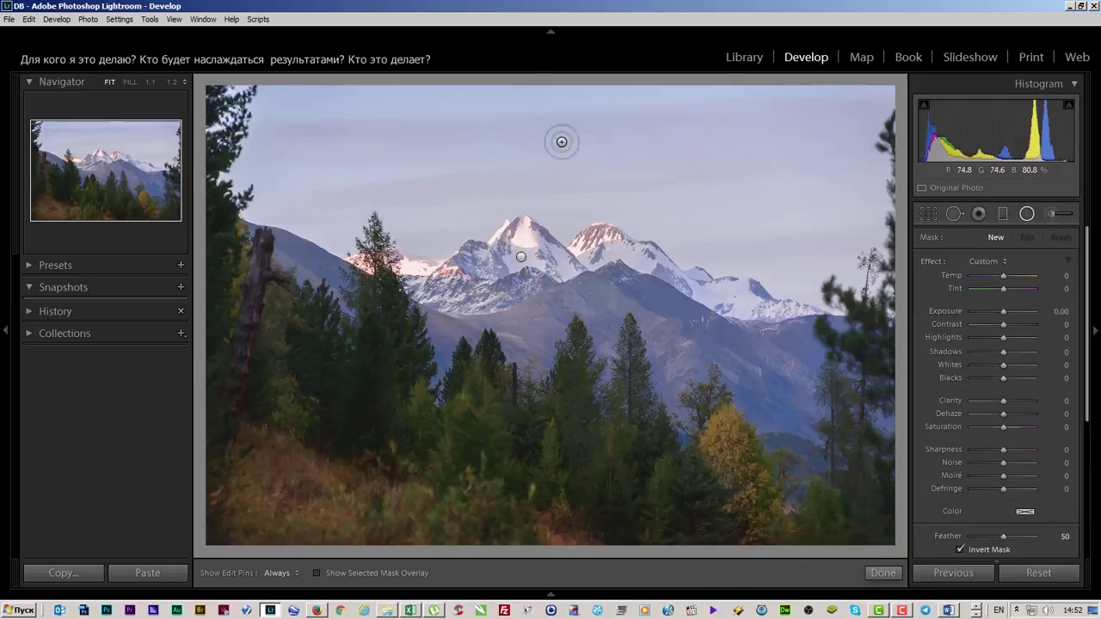
click(520, 255)
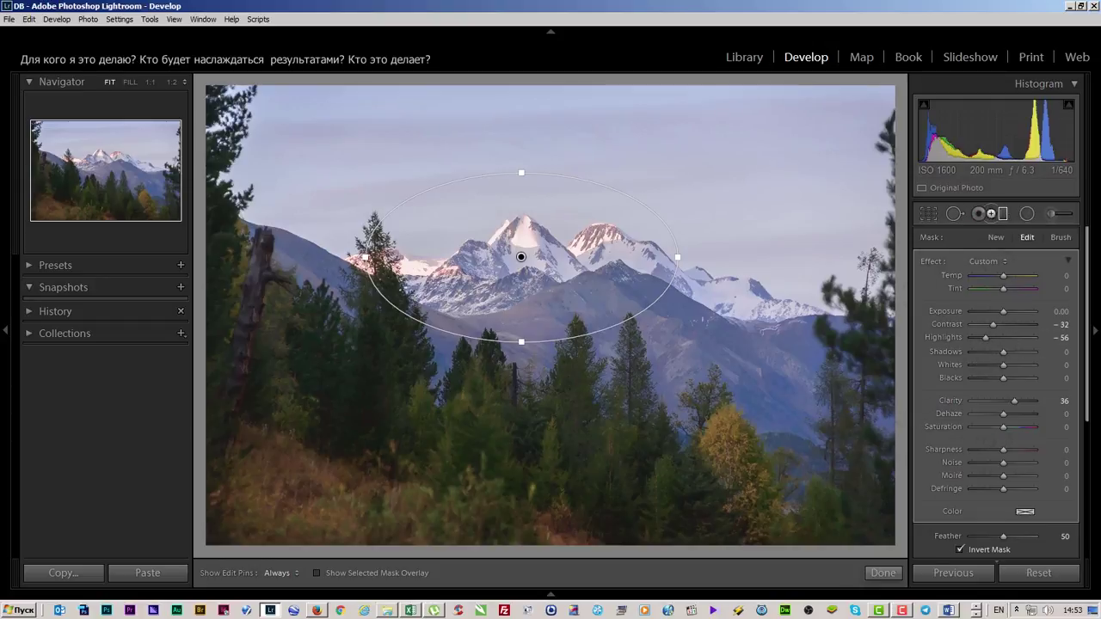
key(Delete)
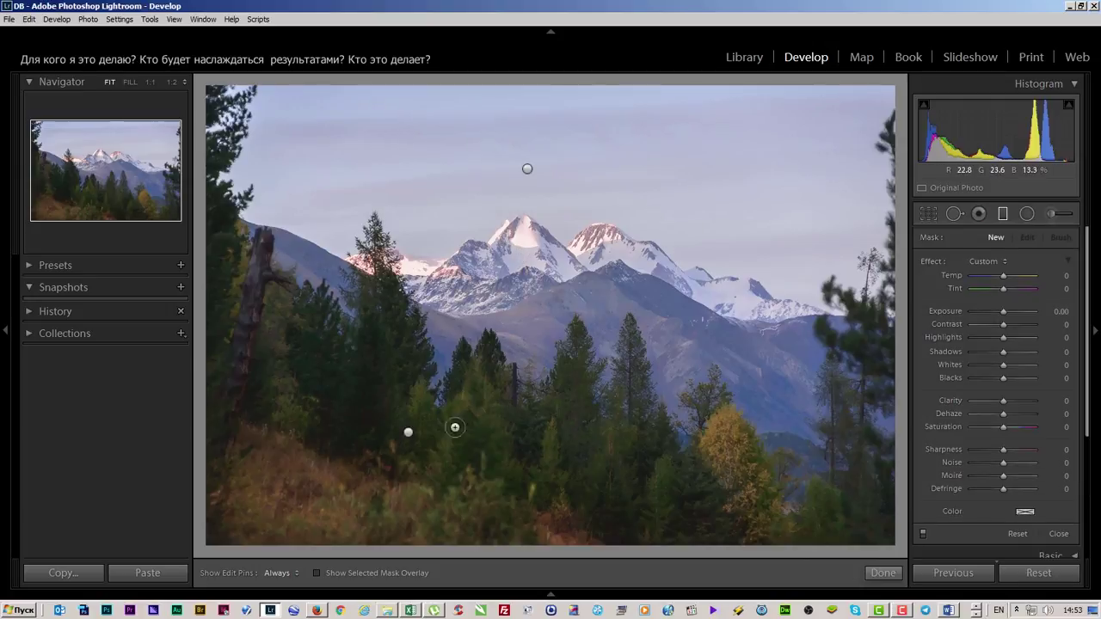
Check the foreground and sky graduated filters, close editing with Done, and switch to Word.
click(405, 434)
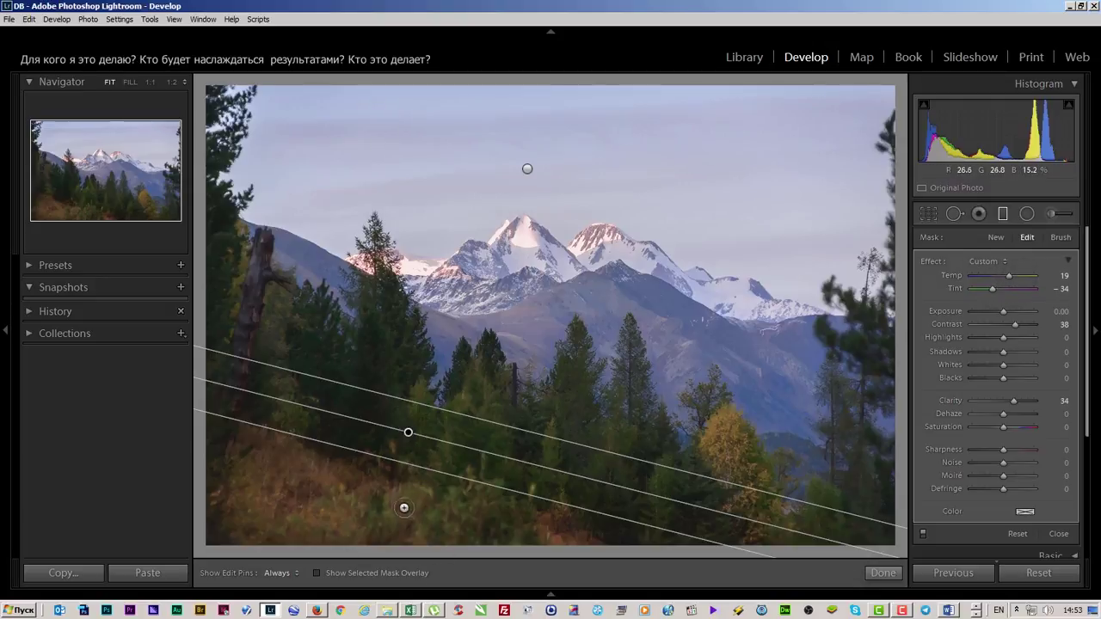
click(529, 168)
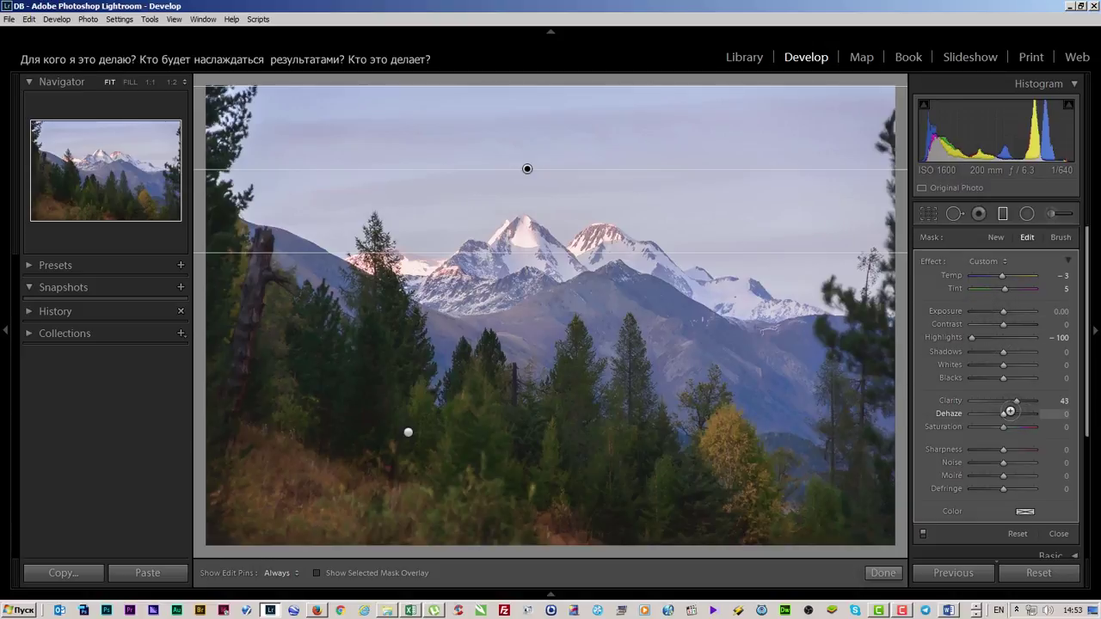
click(880, 572)
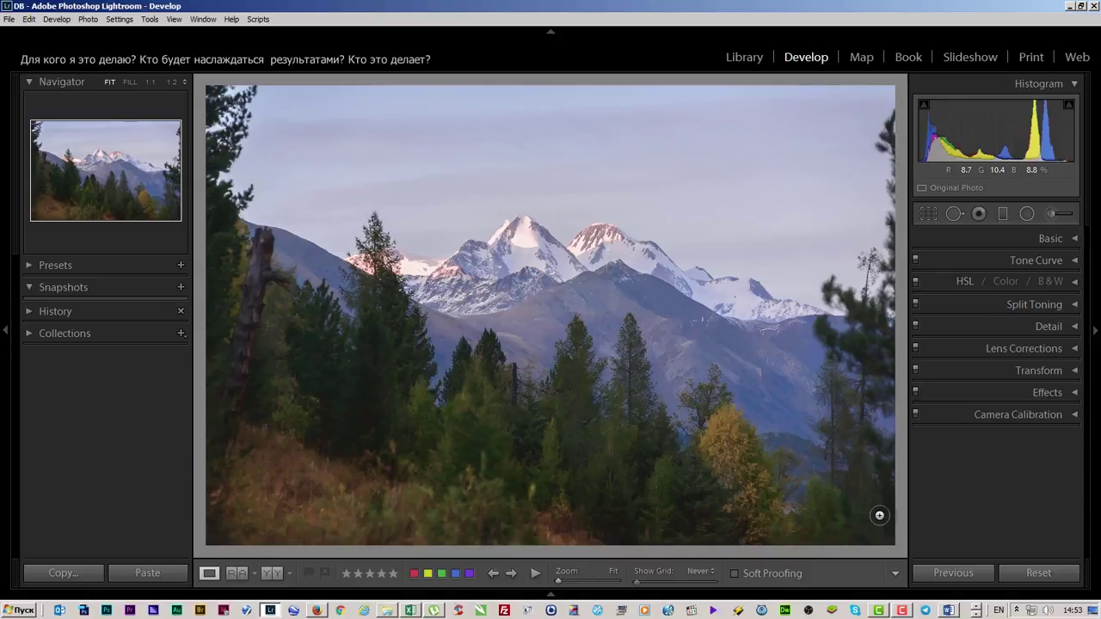
key(alt+Tab)
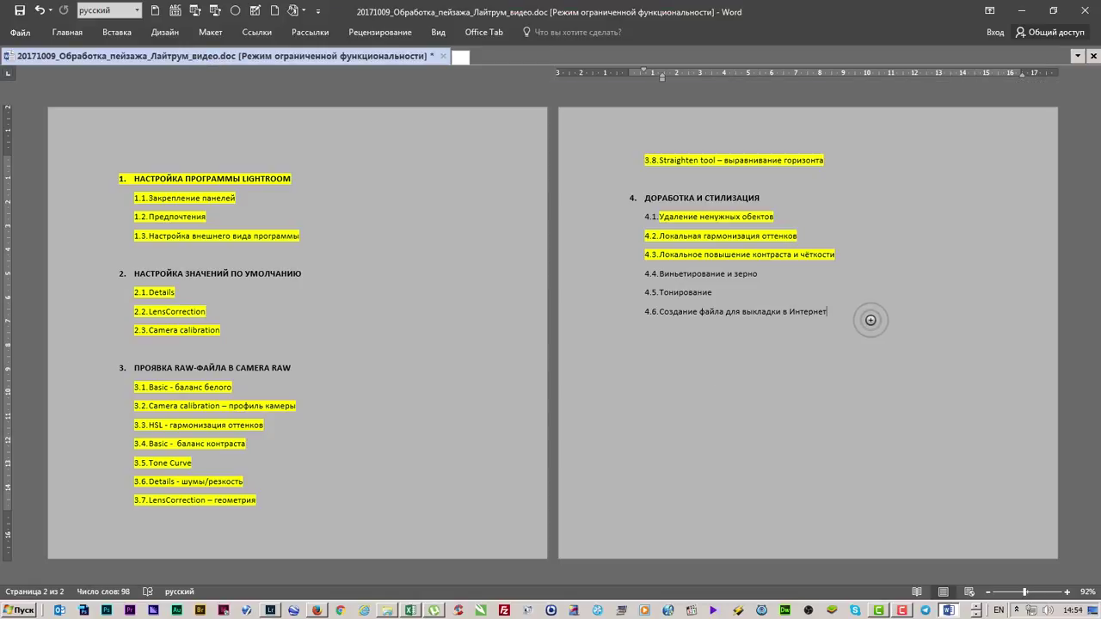
Highlight outline item 4.4 Виньетирование и зерно, then Alt+Tab back to Lightroom.
drag(829, 312, 651, 278)
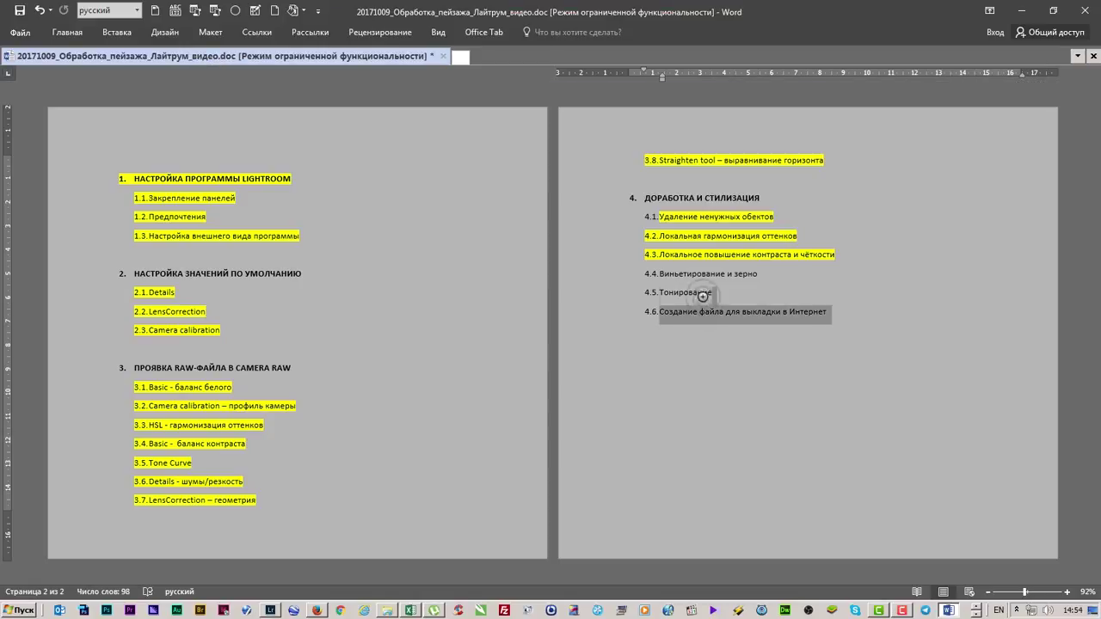
click(902, 345)
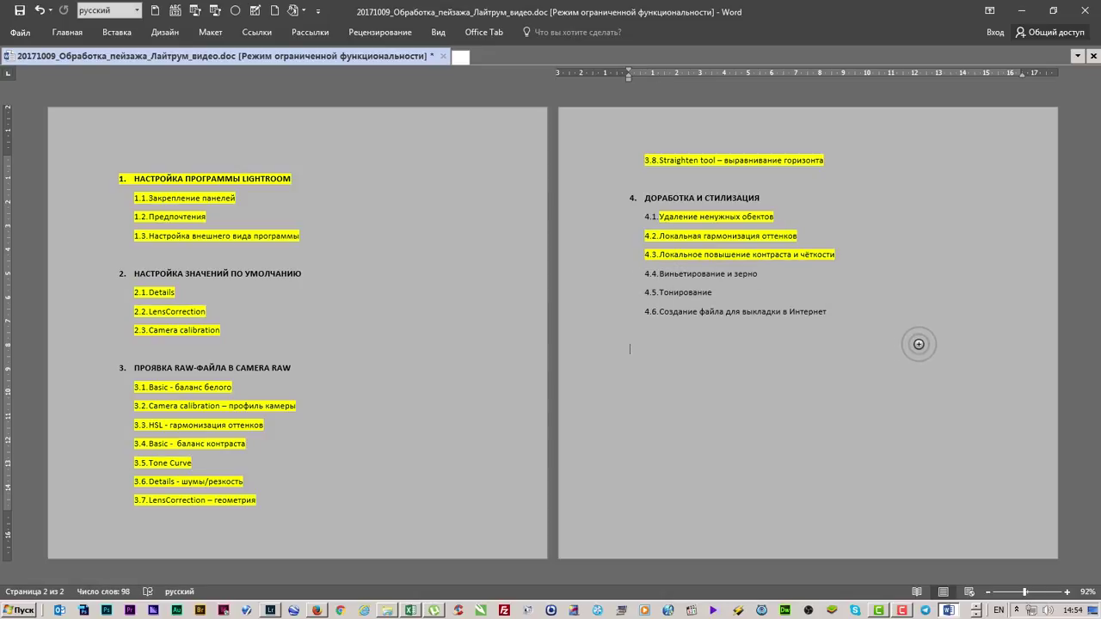
mouse_move(807, 288)
mouse_down()
mouse_move(571, 263)
mouse_move(560, 278)
mouse_up()
key(alt+Tab)
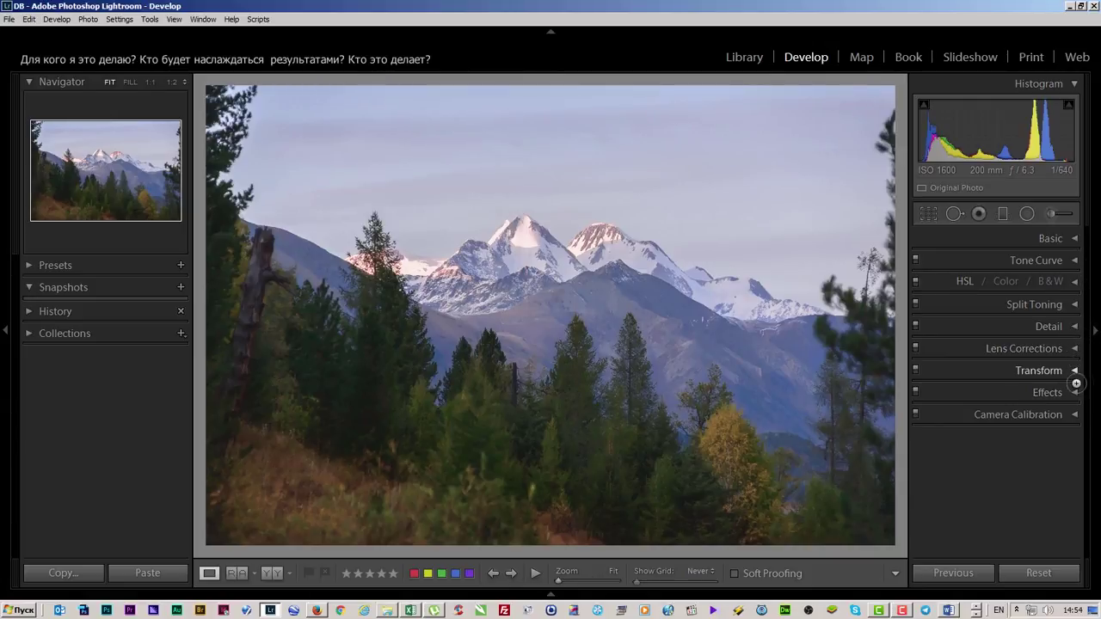
Try a post-crop vignette near -16 with more feather, then reset Amount to 0.
click(1075, 390)
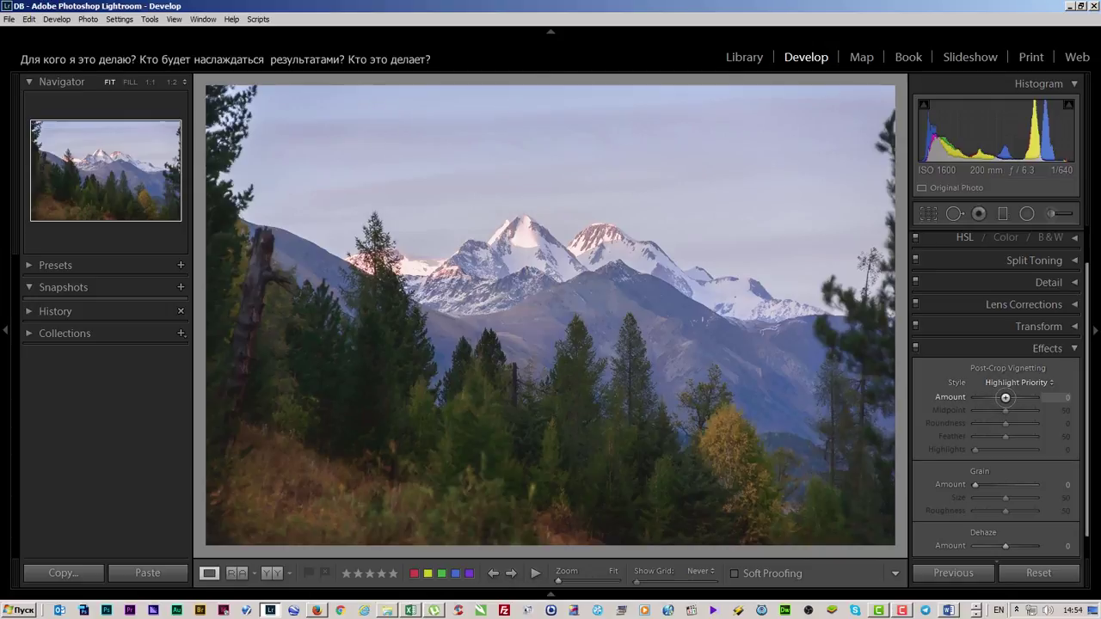
mouse_move(1004, 397)
mouse_down()
mouse_move(929, 398)
mouse_move(1000, 397)
mouse_up()
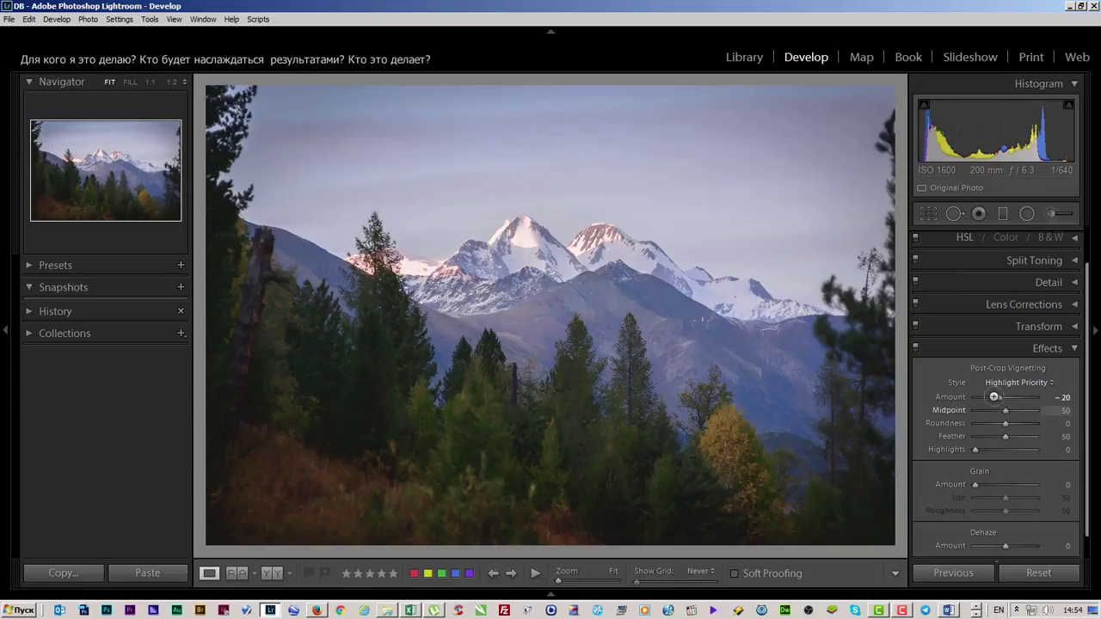
drag(999, 396, 992, 397)
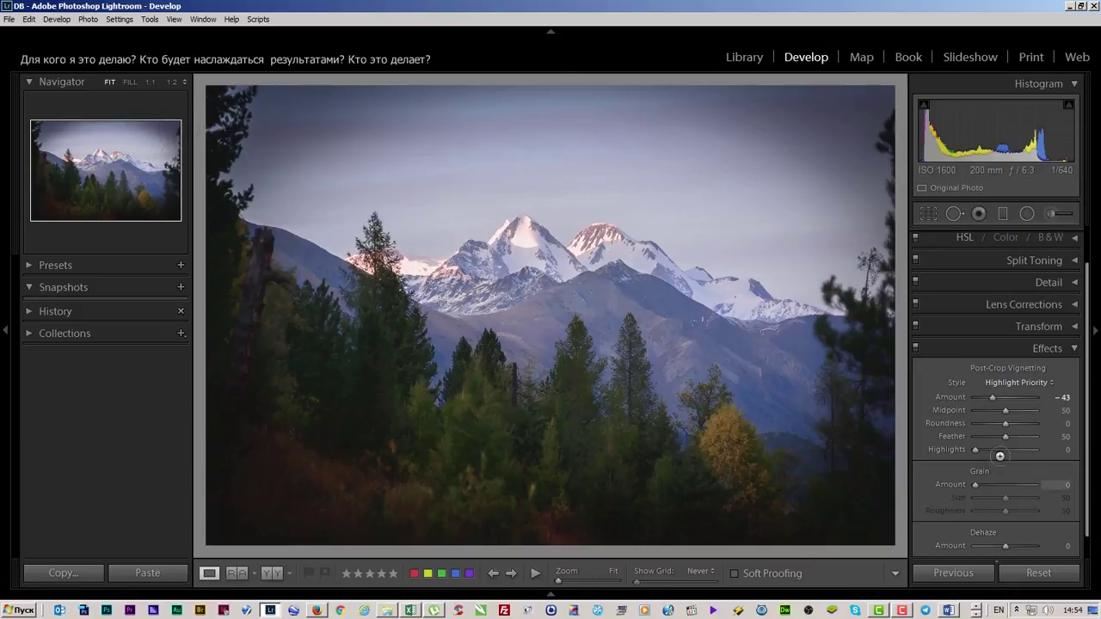
drag(997, 399, 999, 399)
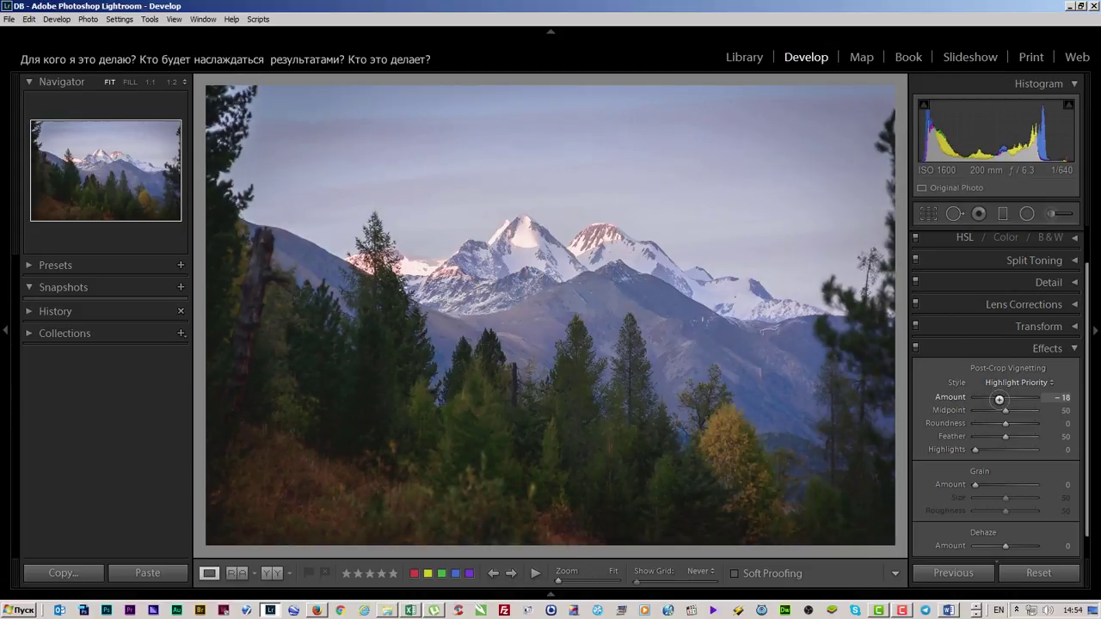
drag(1006, 436, 1024, 439)
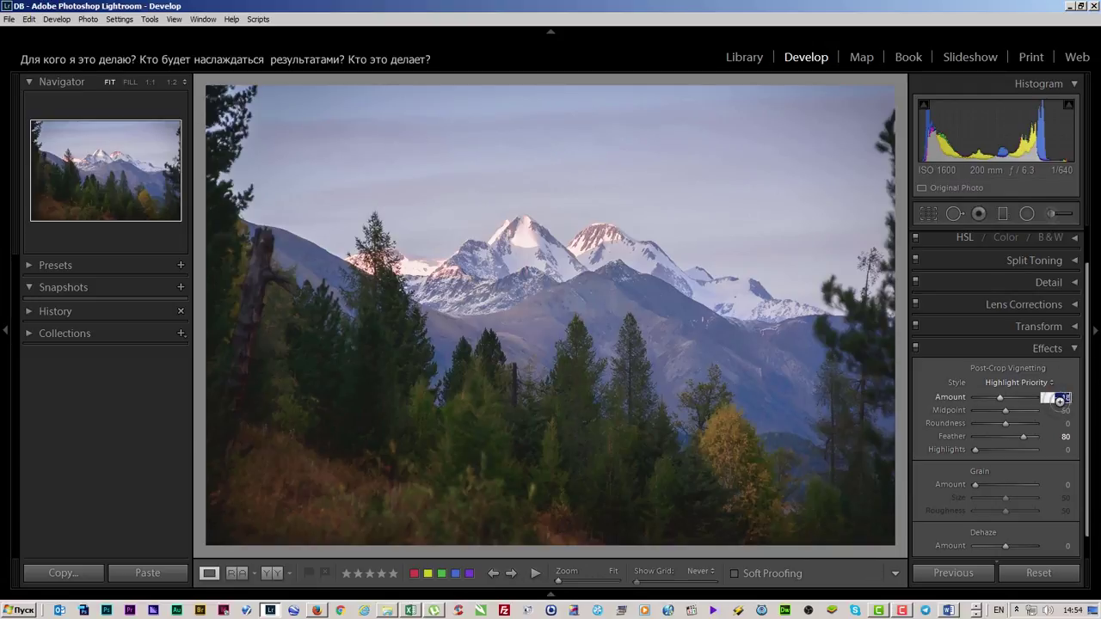
text(0)
key(Return)
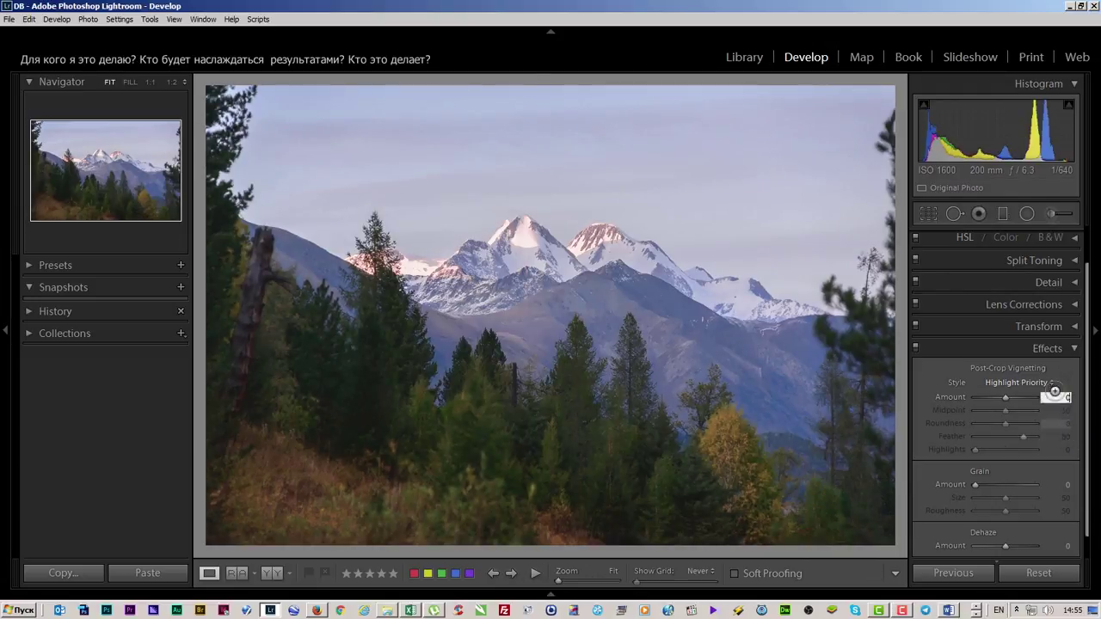
Glance at the Word lesson outline and return to Lightroom.
key(alt+Tab)
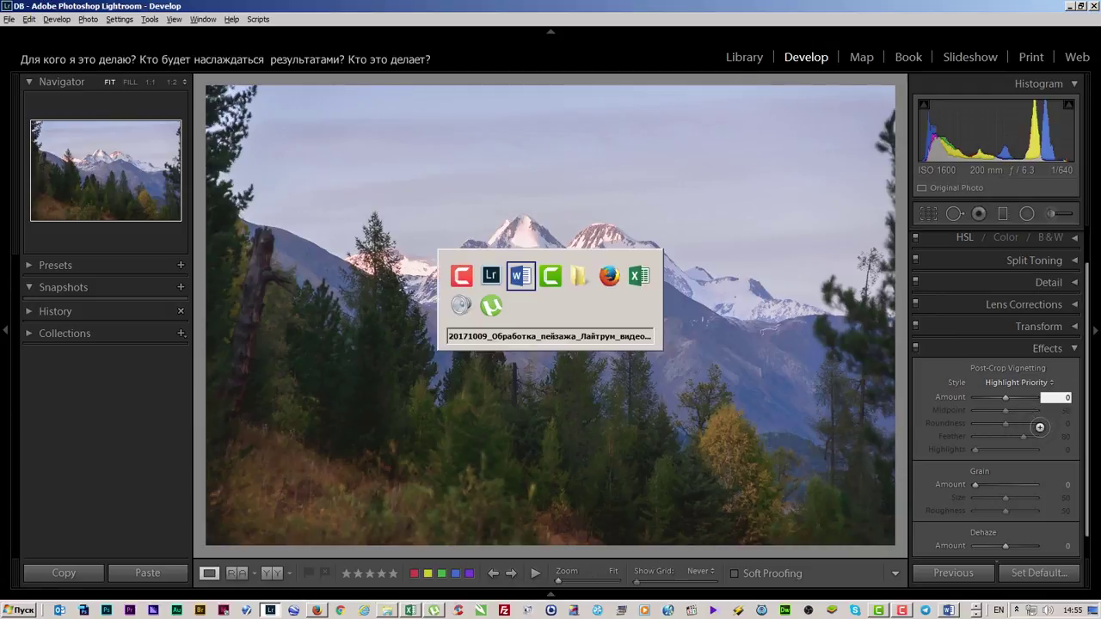
key(alt+Tab)
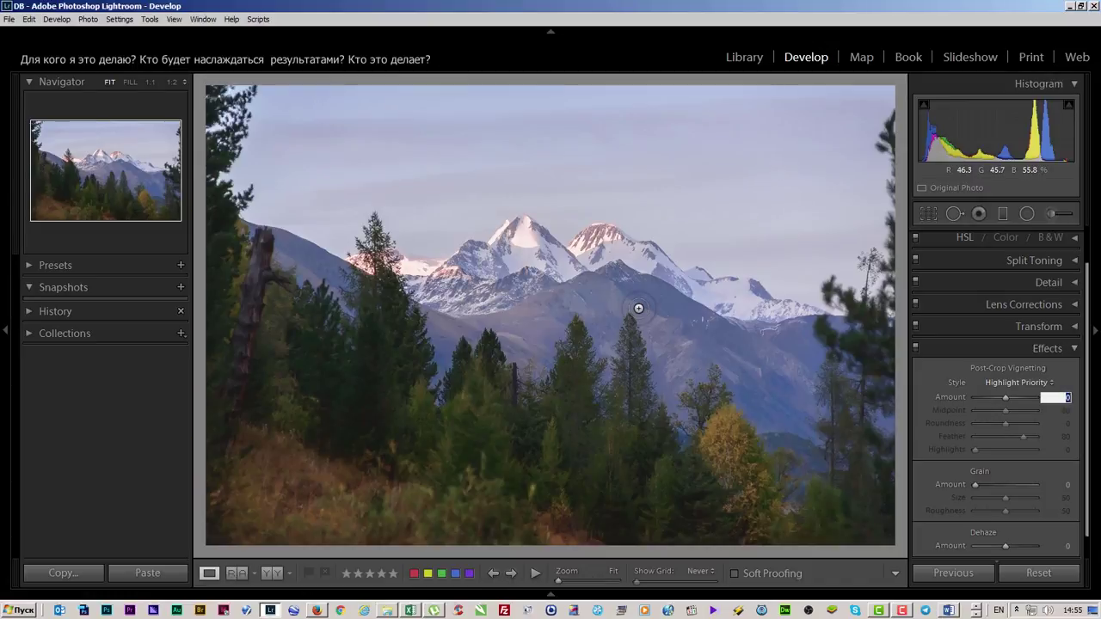
key(alt)
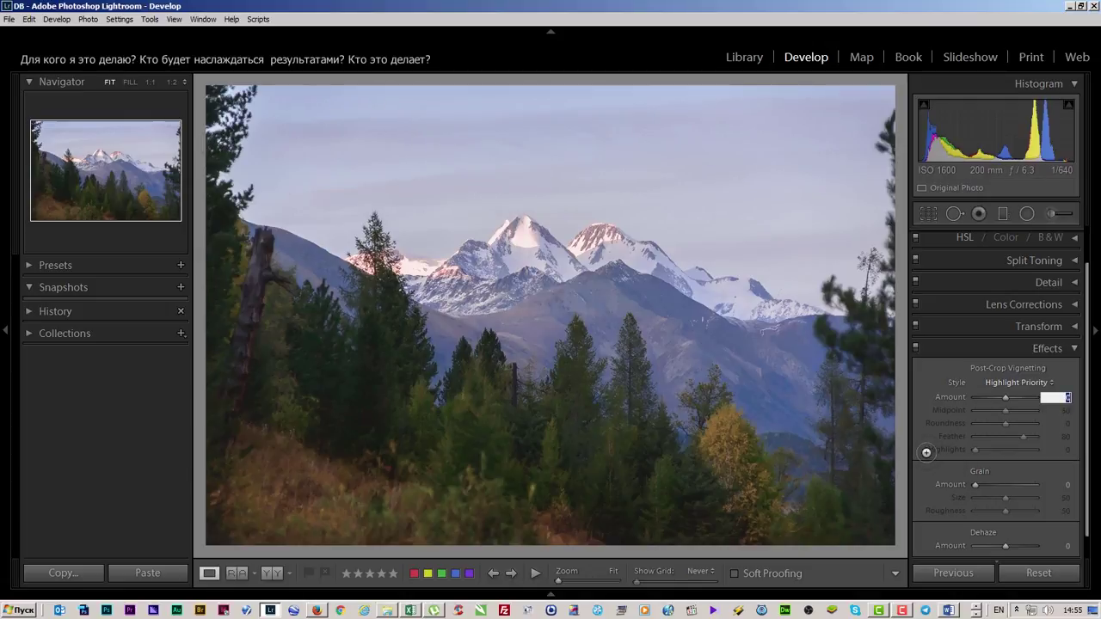
Add grain, check it at 1:2 on the snowy peaks, and settle on Amount 8.
drag(975, 484, 978, 486)
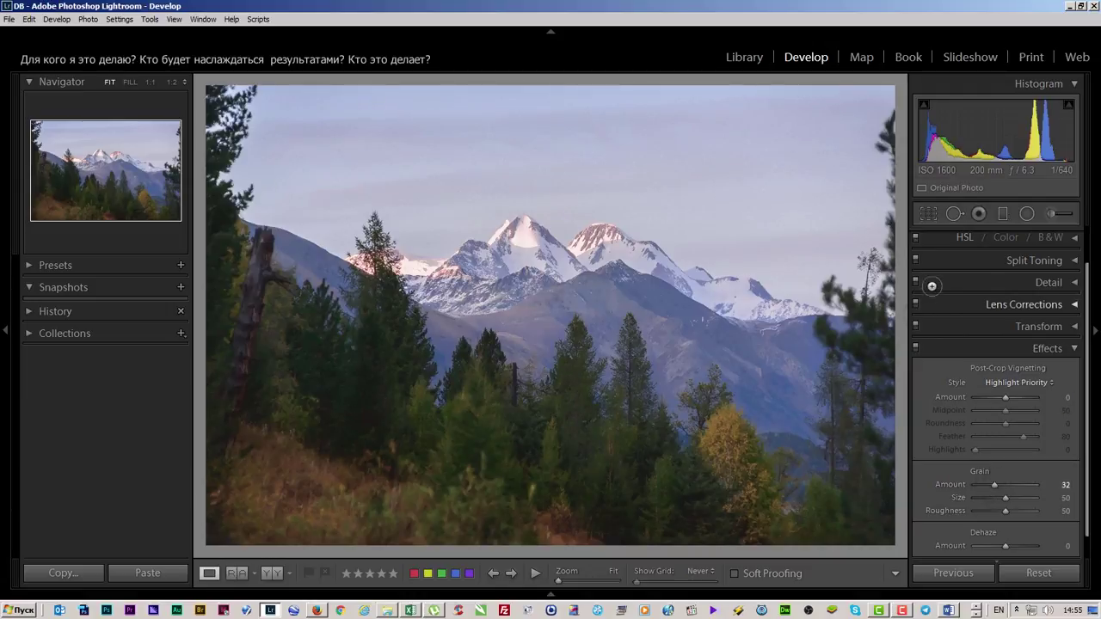
drag(527, 314, 666, 390)
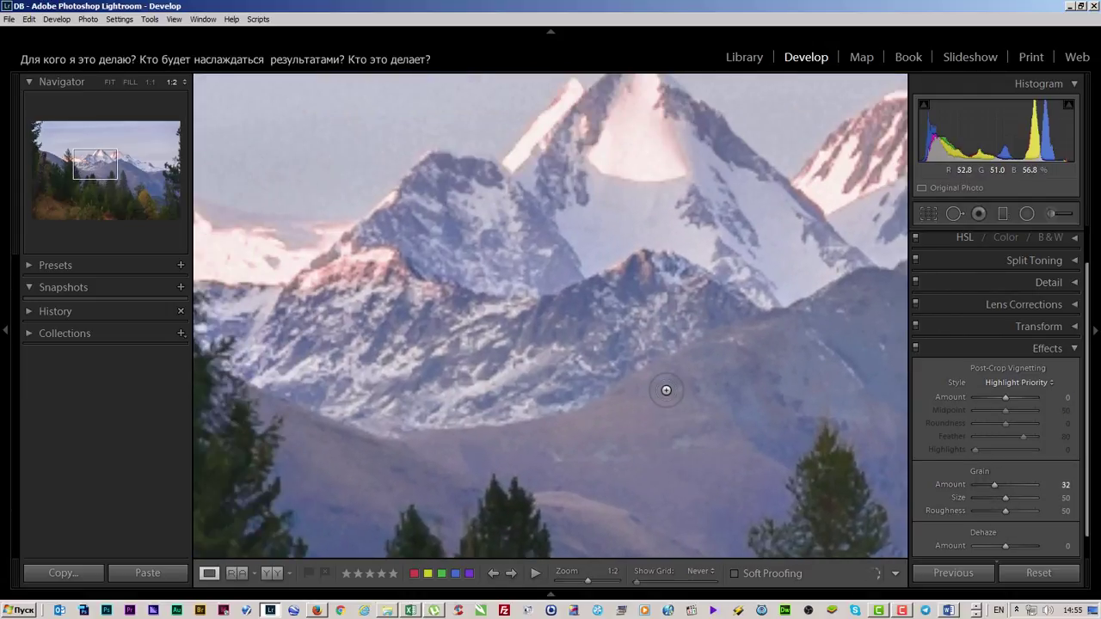
drag(676, 344, 634, 479)
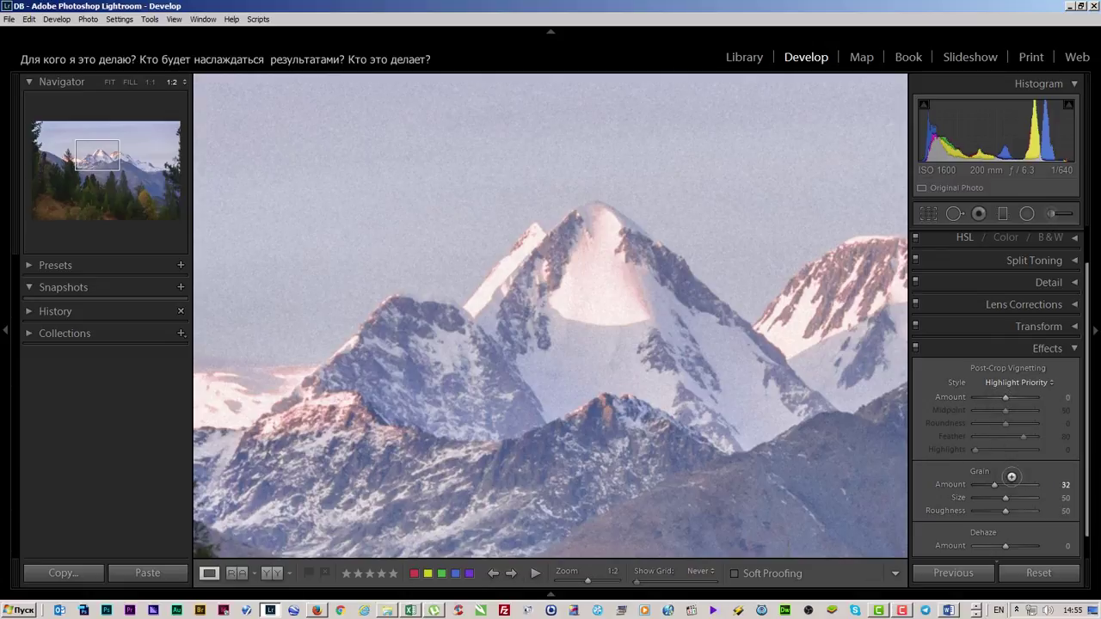
scroll(983, 462, down, 1)
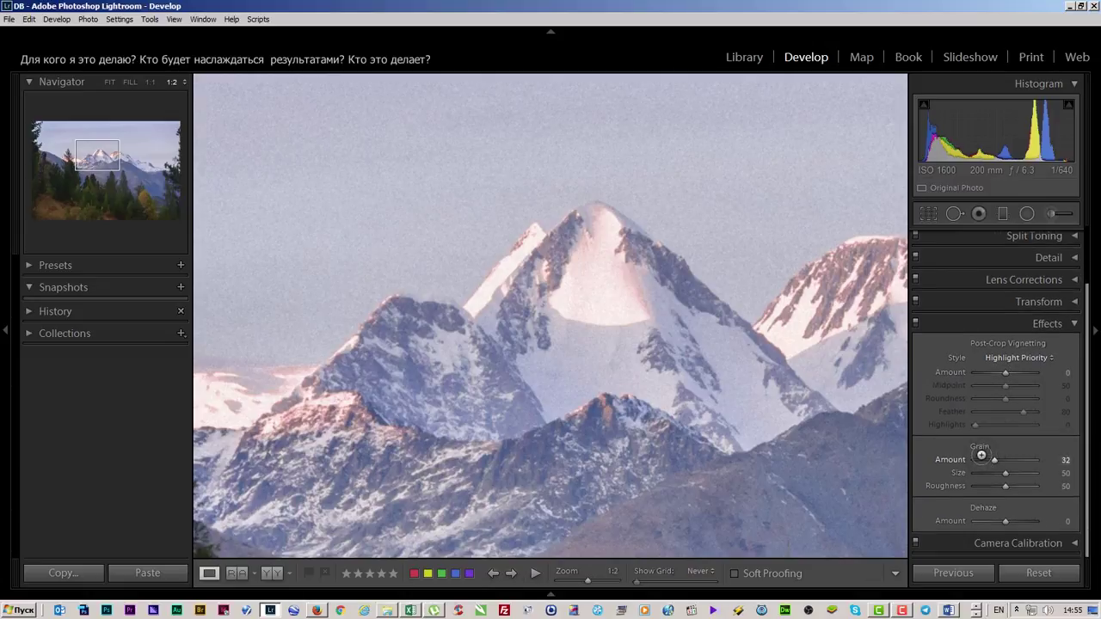
scroll(982, 452, up, 2)
scroll(1006, 449, down, 2)
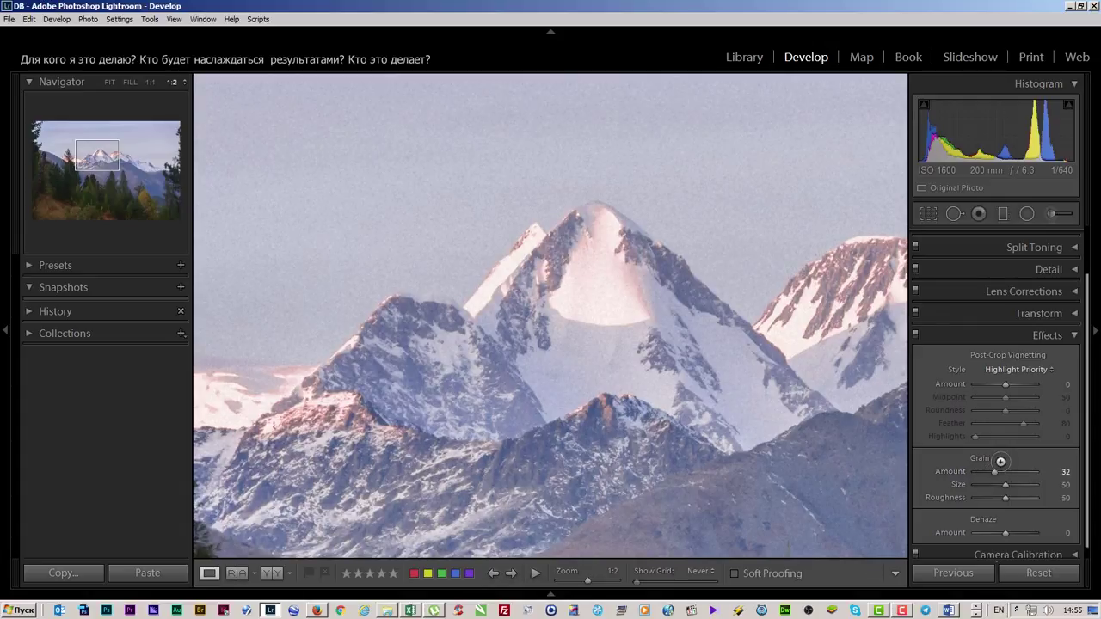
drag(992, 471, 987, 473)
Toggle between Fit and zoomed views on the foreground trees to check the grain.
click(676, 334)
click(628, 457)
click(710, 355)
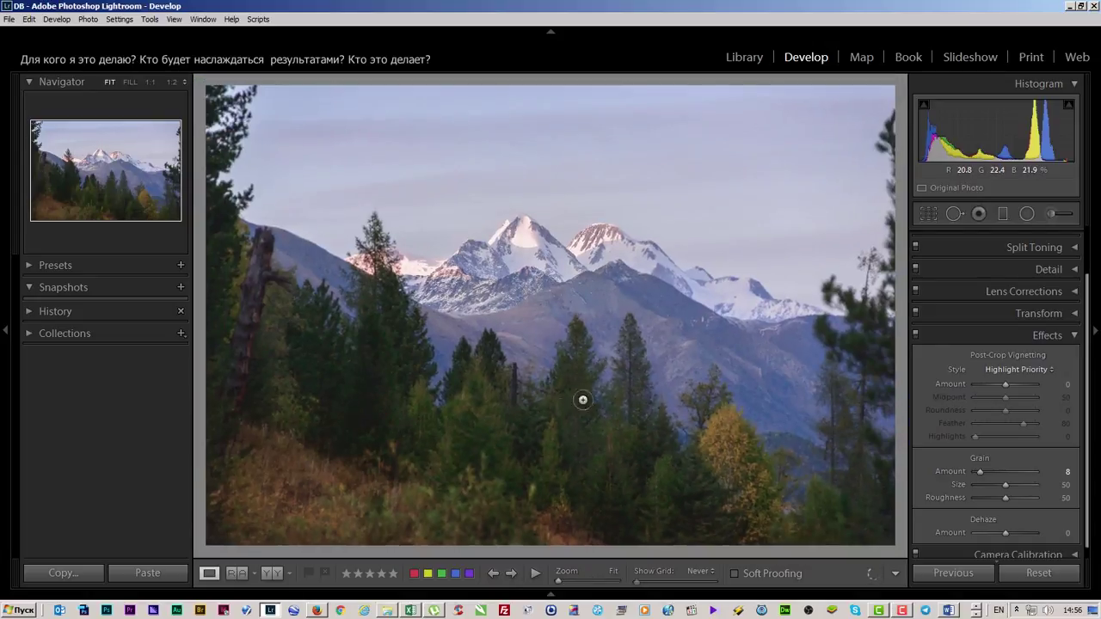
click(333, 449)
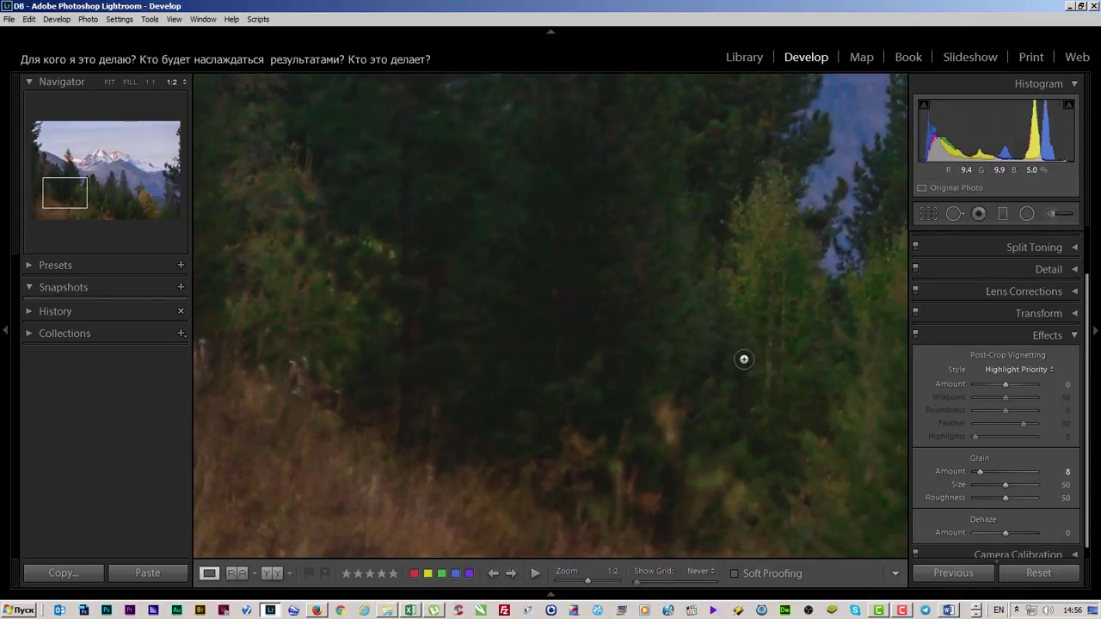
click(600, 271)
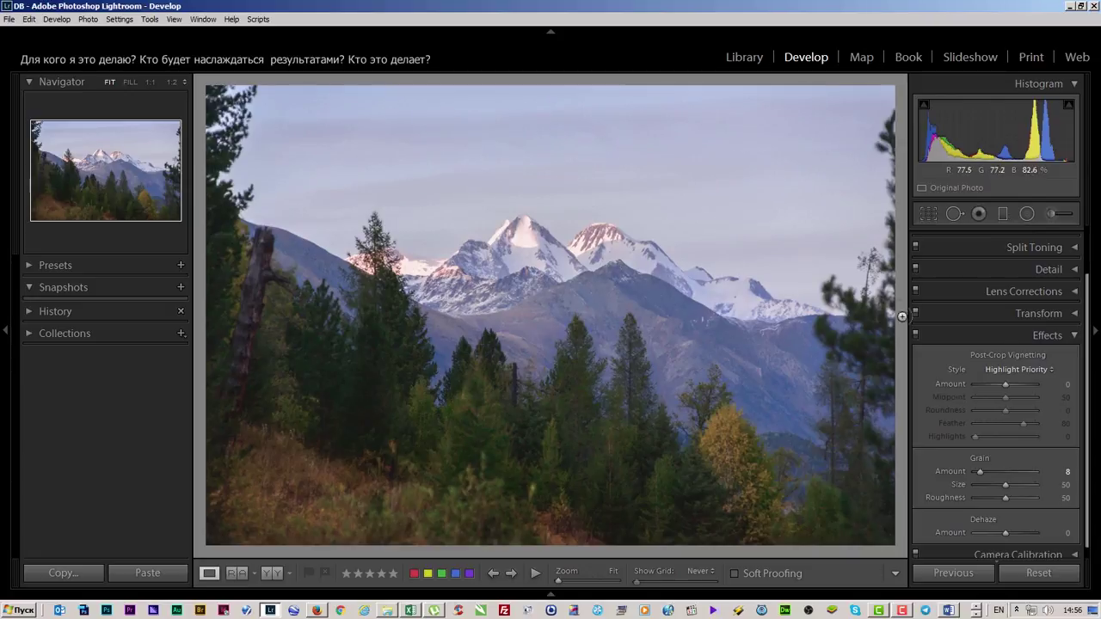
scroll(959, 405, down, 1)
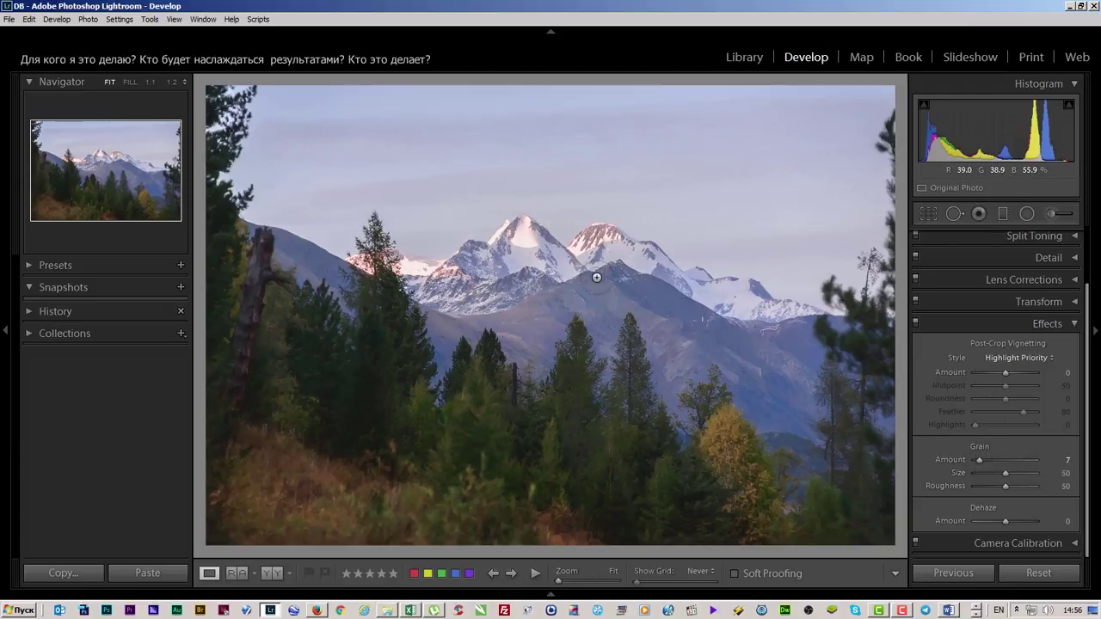
Zoom to 1:2 on the peaks and pan across the trees and lower slopes.
click(540, 236)
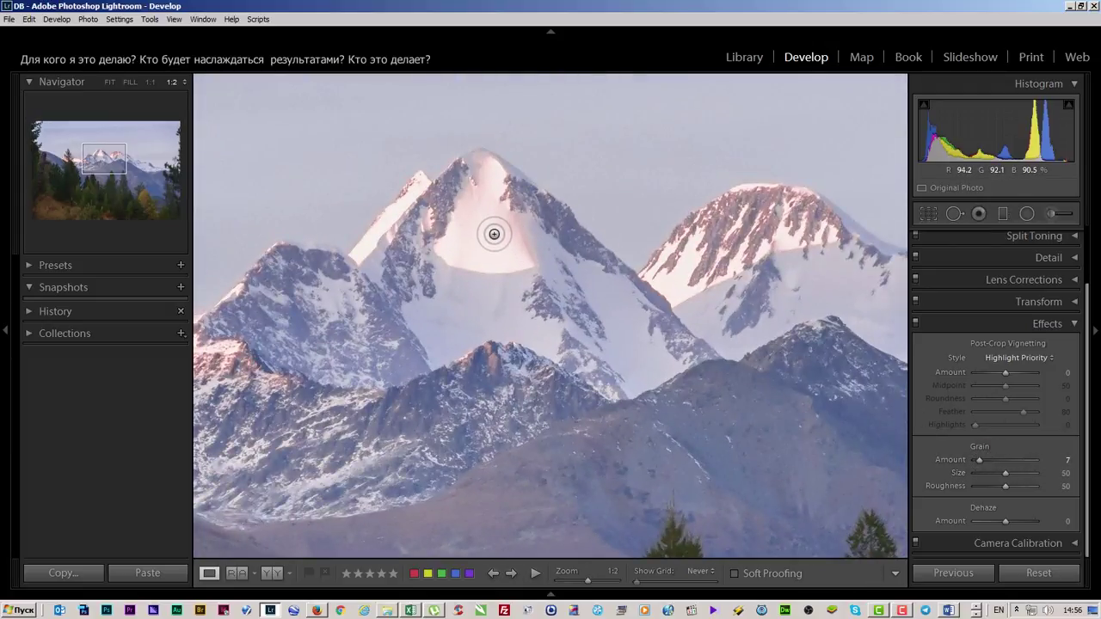
drag(439, 211, 695, 257)
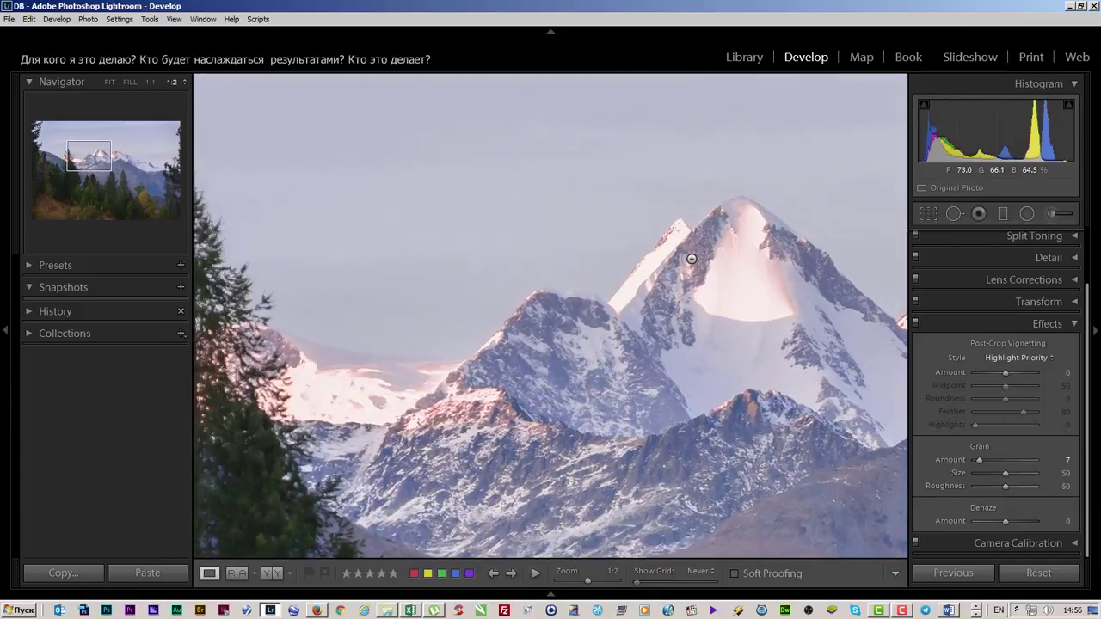
drag(690, 400, 513, 369)
drag(664, 361, 546, 332)
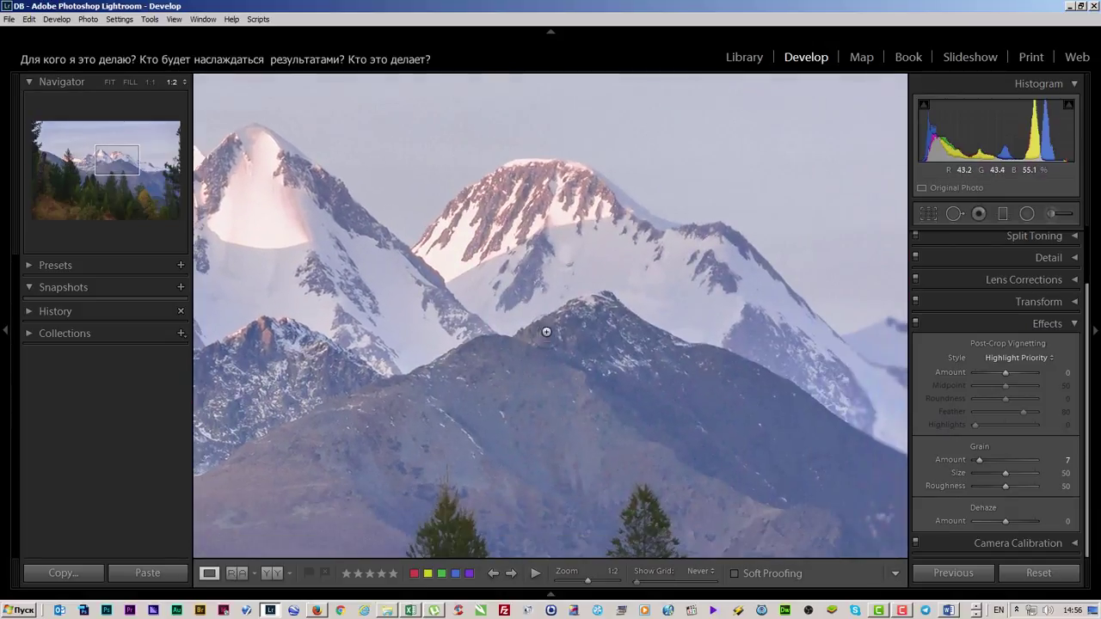
drag(662, 390, 648, 304)
drag(467, 319, 788, 497)
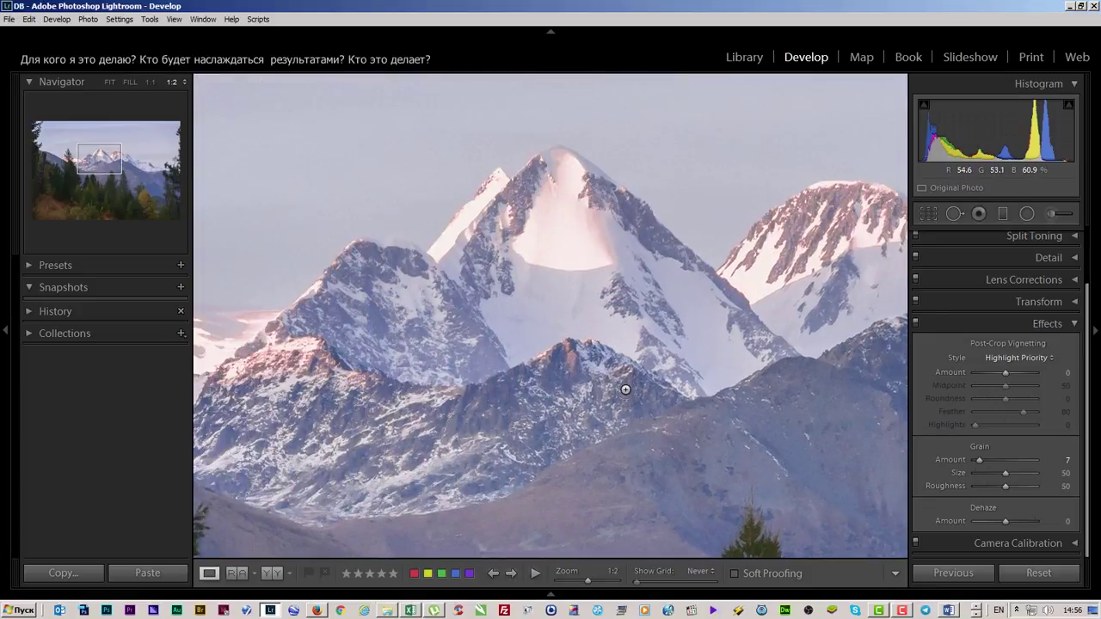
click(543, 342)
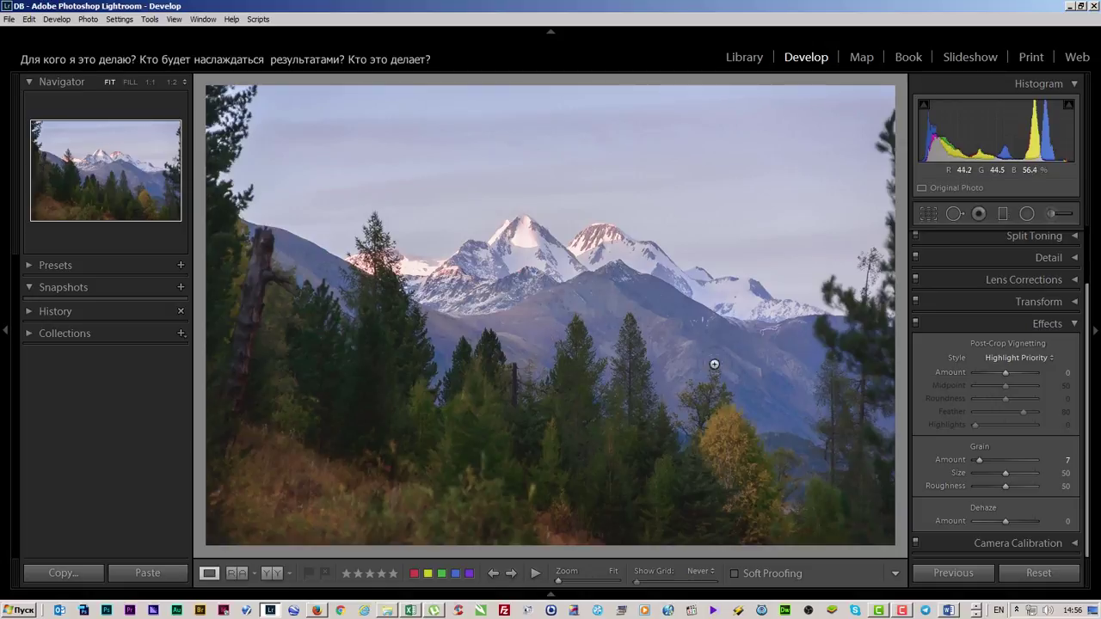
Inspect the two snowy peaks, fit the photo with Grain at 7, and switch to Word.
mouse_move(757, 340)
mouse_down()
mouse_move(387, 334)
mouse_move(554, 319)
mouse_up()
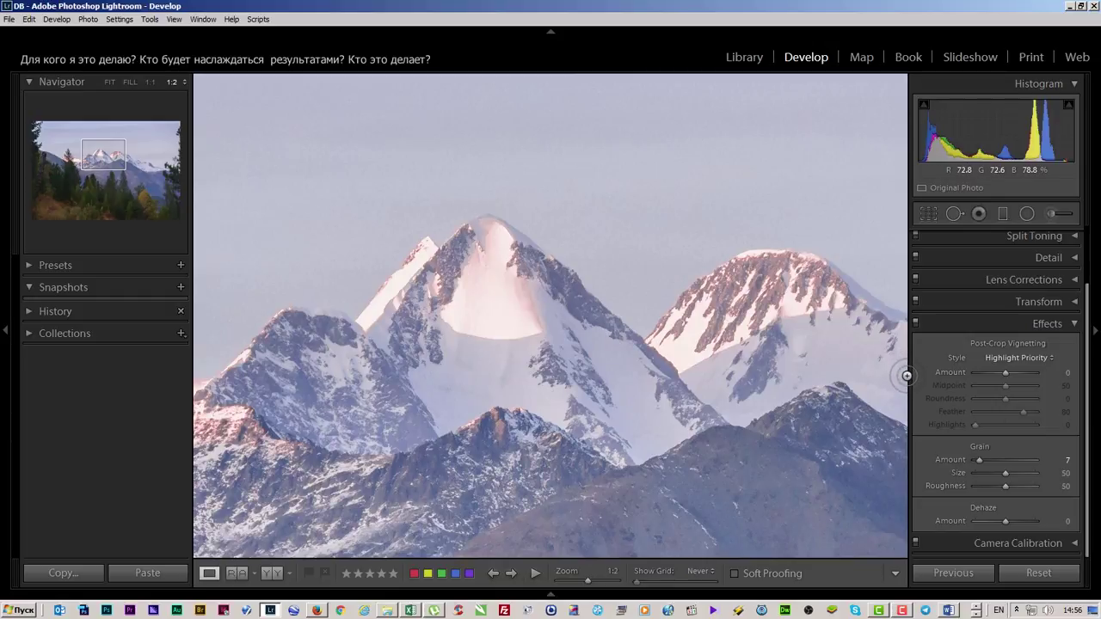
click(623, 313)
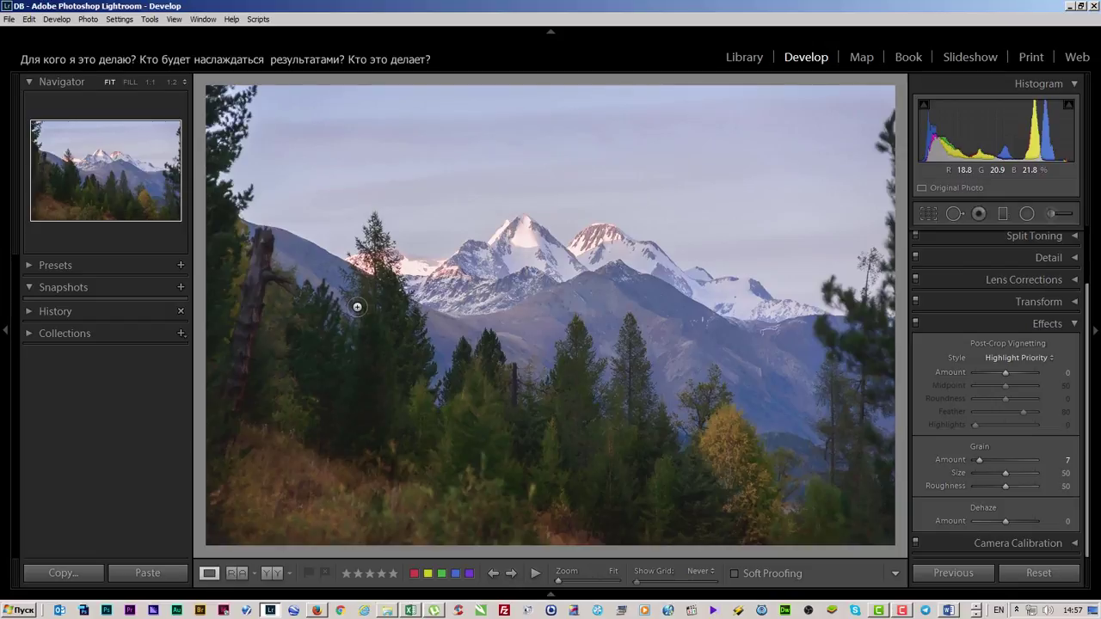
key(alt+Tab)
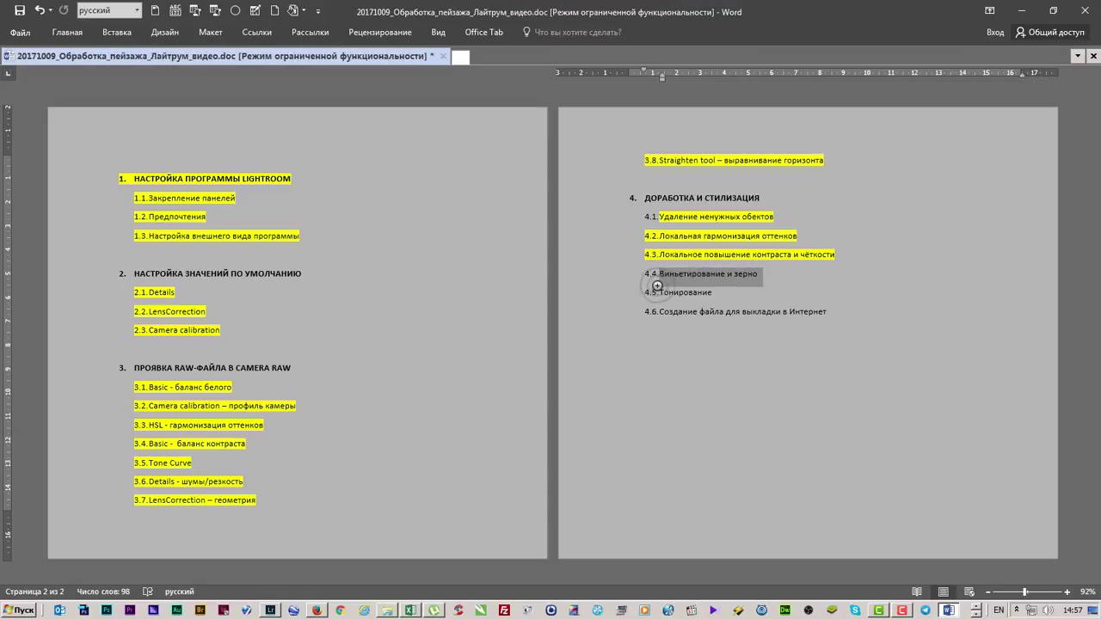
Highlight outline item 4.4 'Виньетирование и зерно' yellow and select line 4.5 'Тонирование'.
click(67, 32)
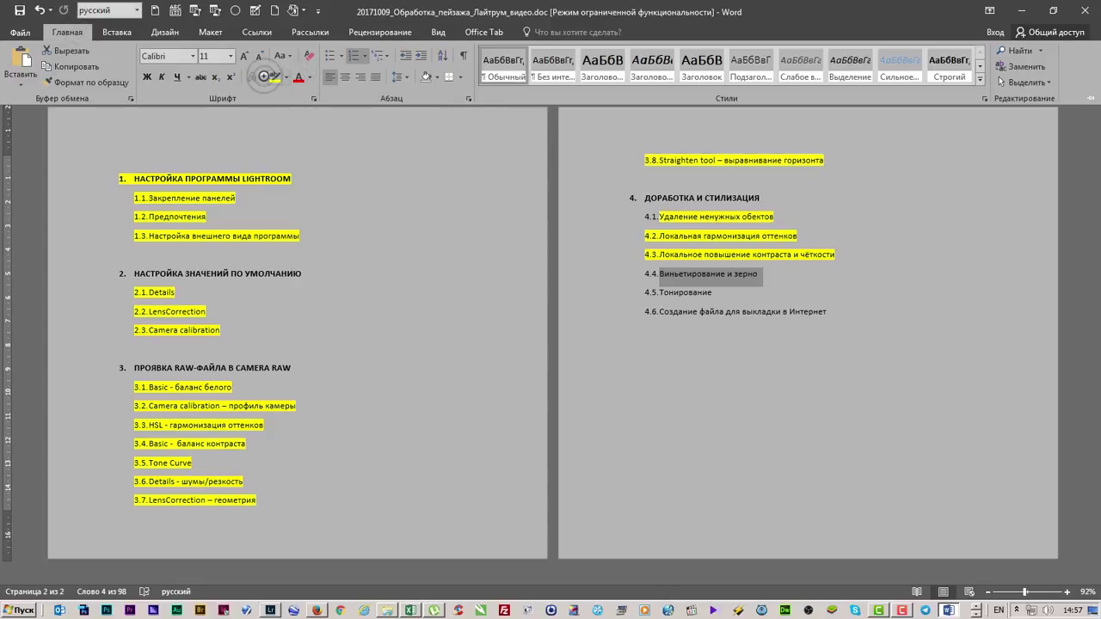
click(273, 76)
click(732, 289)
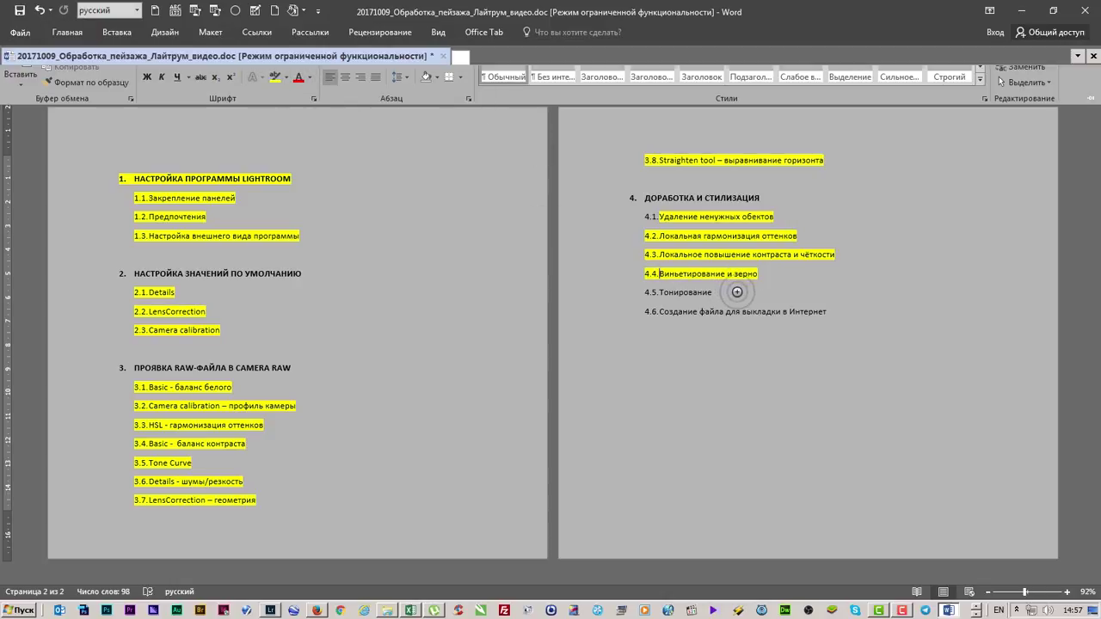
click(636, 292)
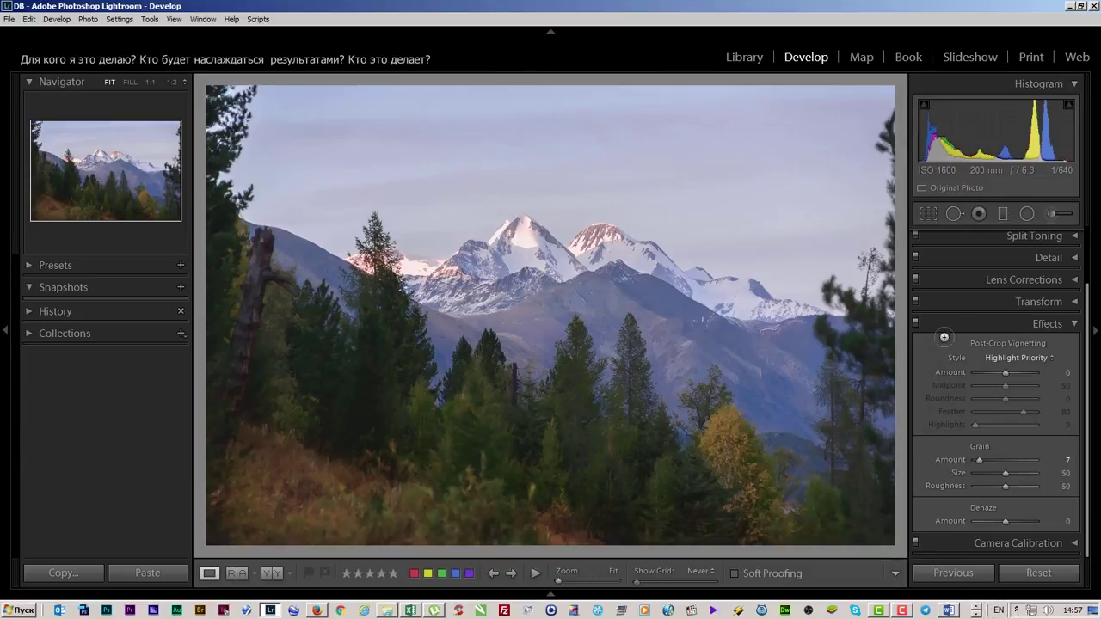
Collapse the Effects and Transform panels, leaving Split Toning expanded for the mountain photo.
click(1074, 327)
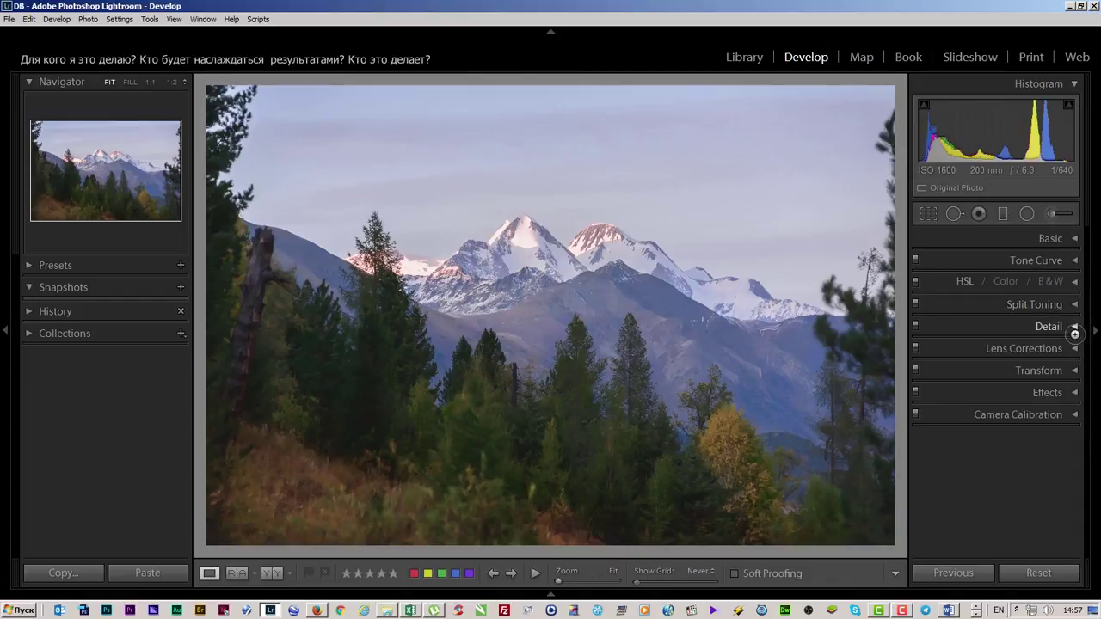
click(1074, 369)
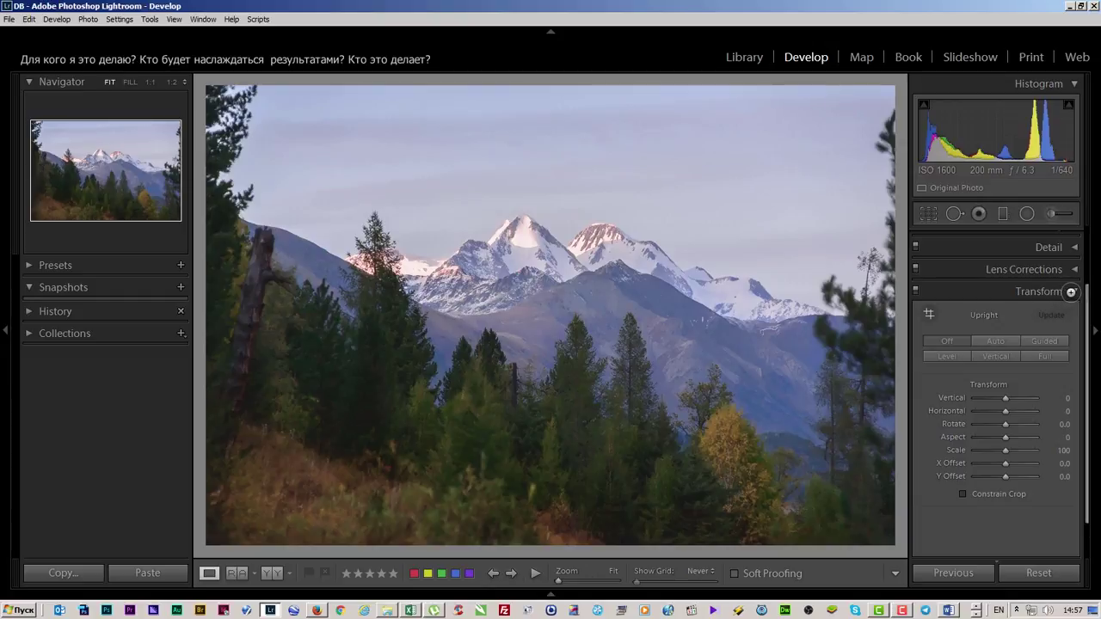
click(1074, 292)
click(1071, 305)
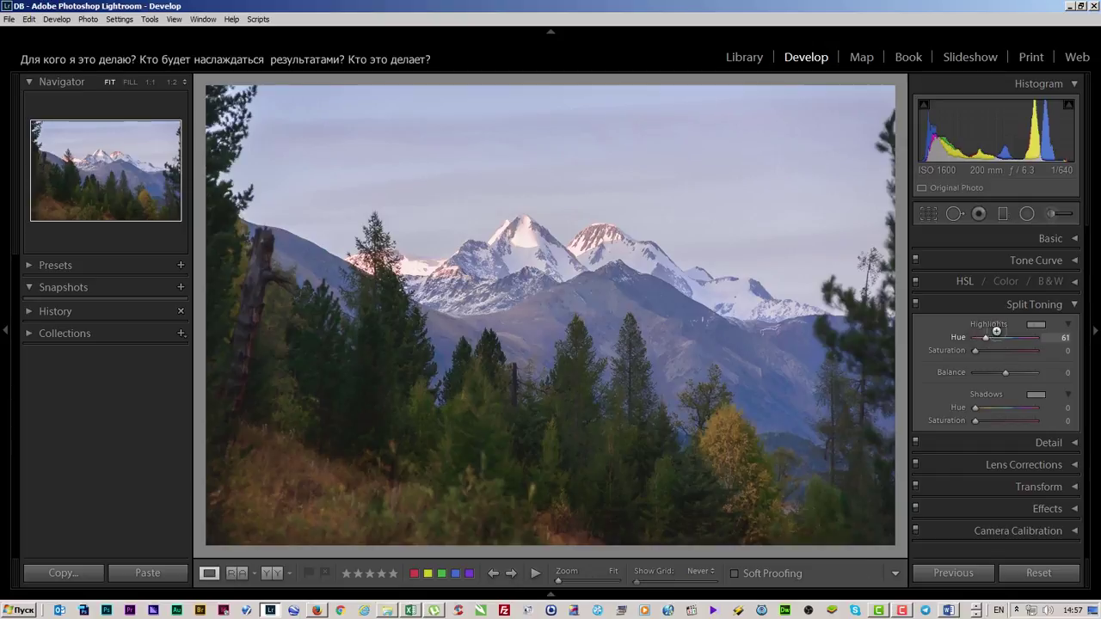
Tint highlights yellow and shadows blue, vary their saturations, and toggle split toning to compare.
click(1027, 327)
drag(848, 353, 796, 313)
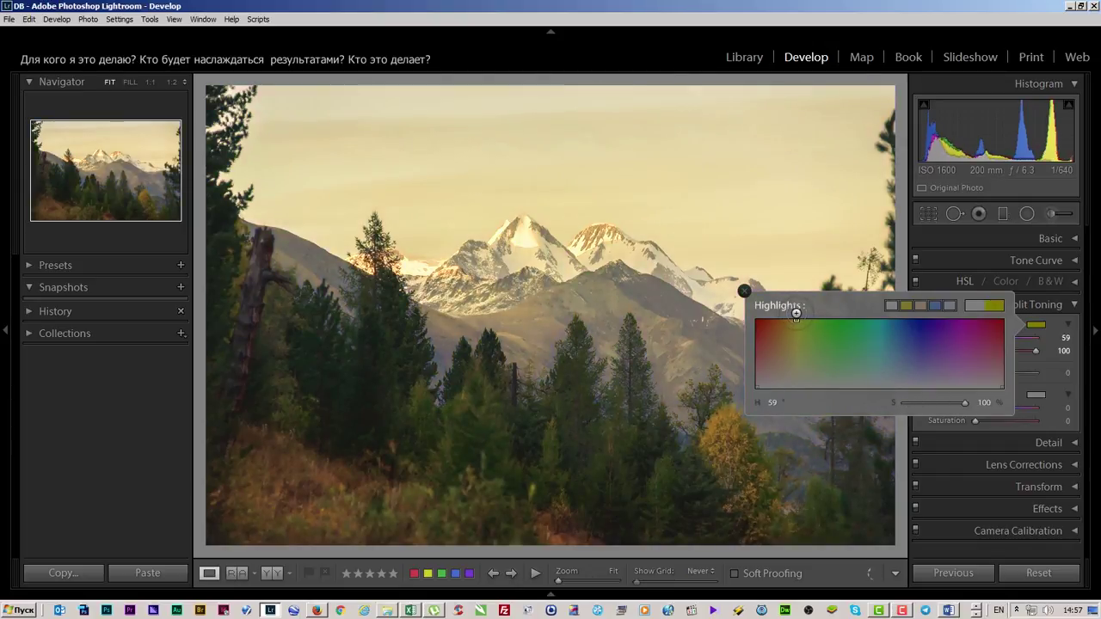
click(745, 290)
click(1032, 393)
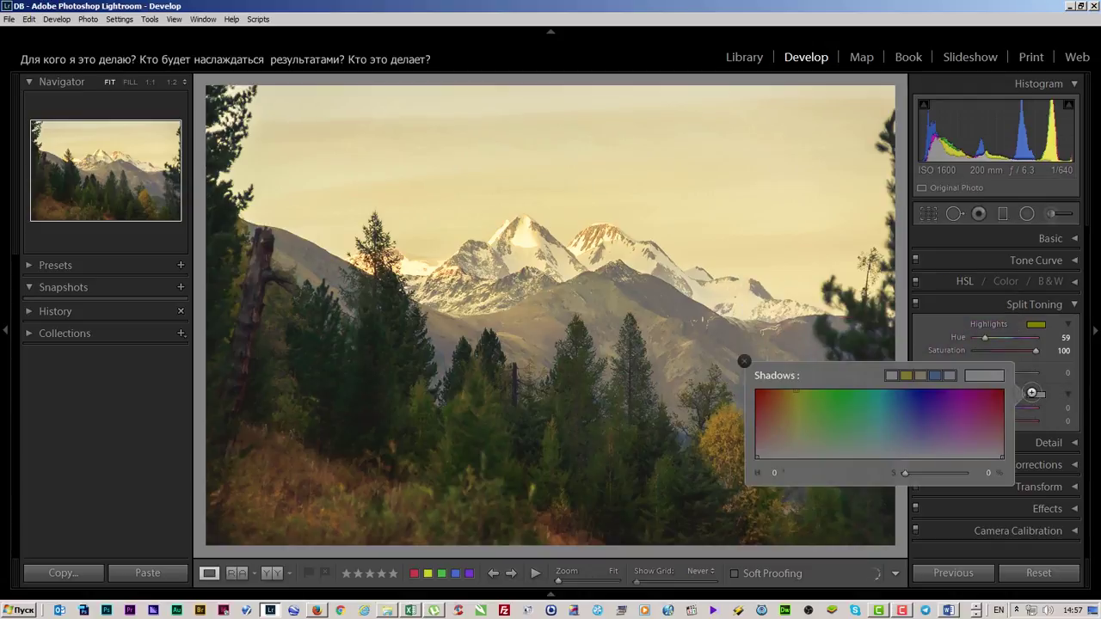
drag(944, 397, 922, 374)
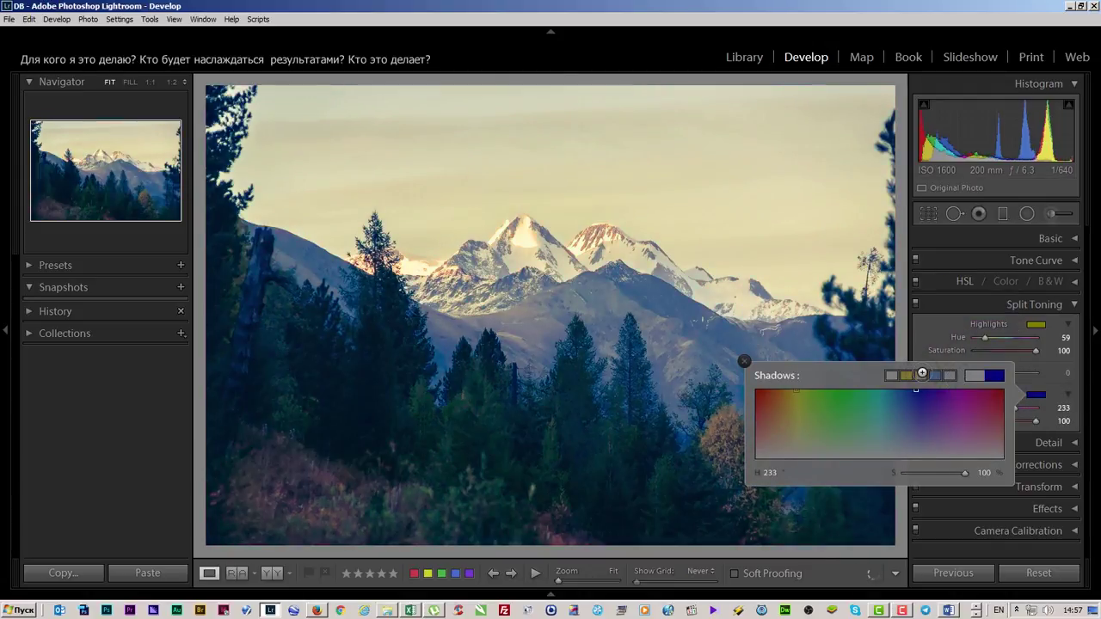
click(744, 360)
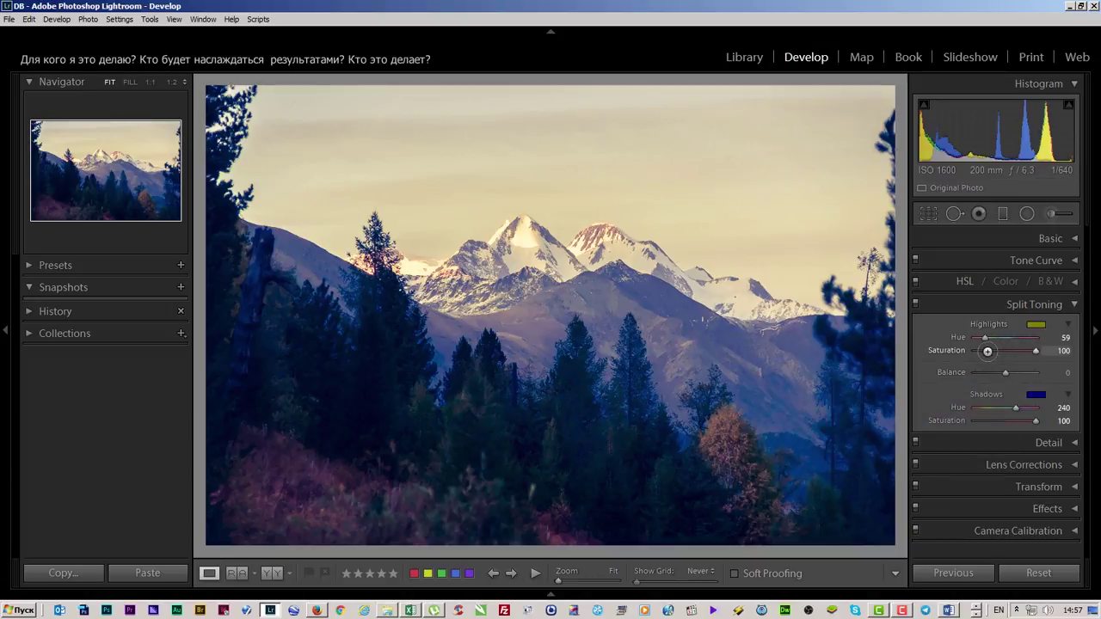
drag(1018, 349, 983, 350)
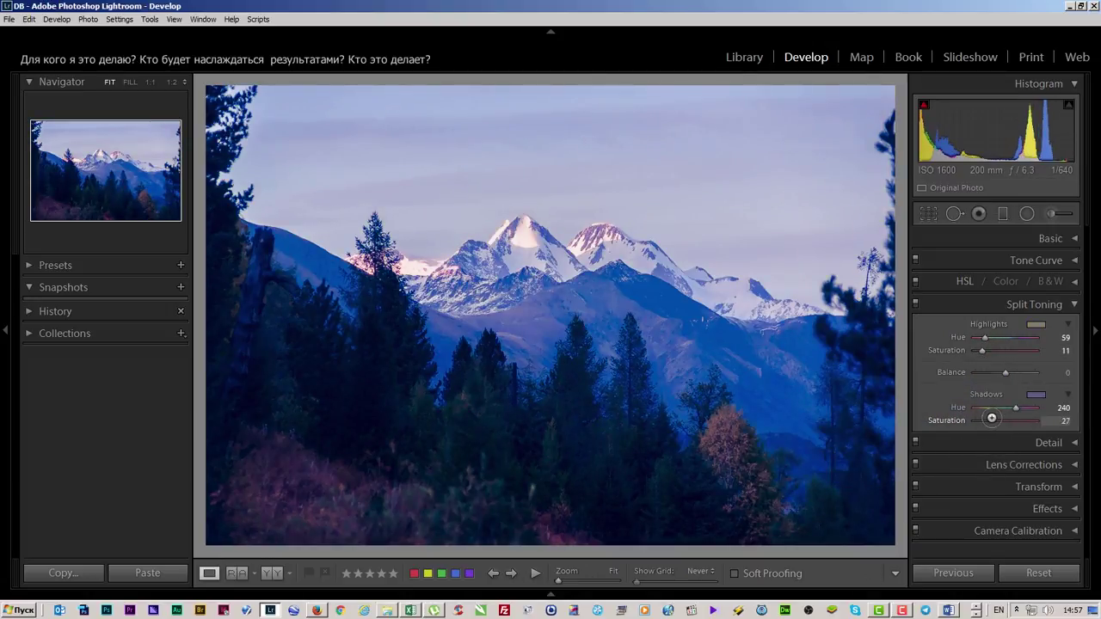
mouse_move(993, 421)
mouse_down()
mouse_move(982, 421)
mouse_move(994, 421)
mouse_up()
drag(982, 350, 998, 350)
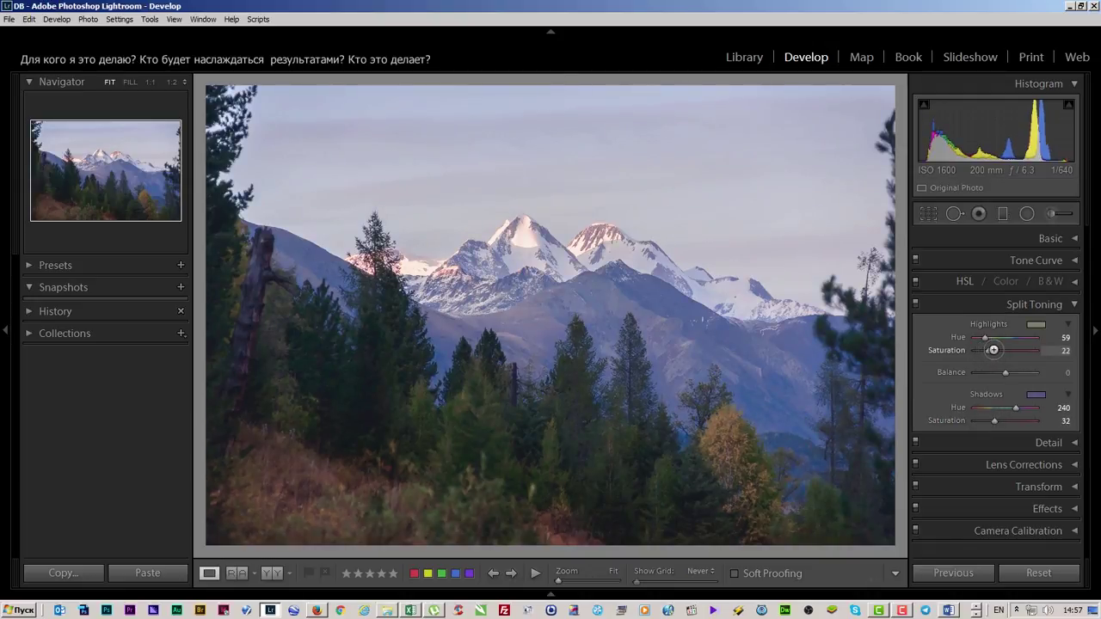
click(917, 303)
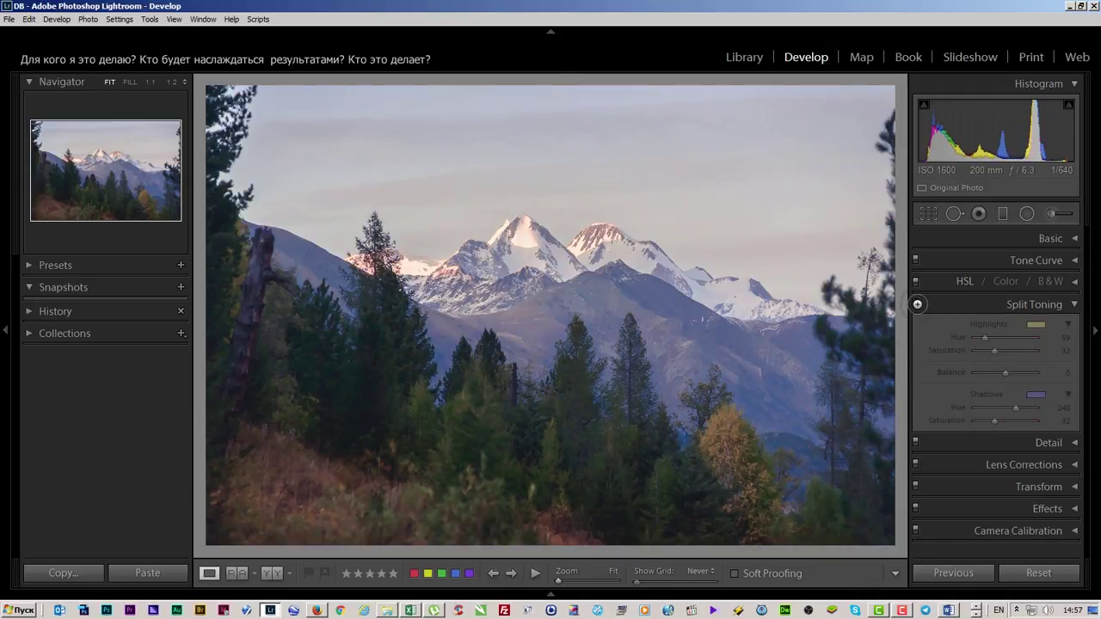
click(917, 303)
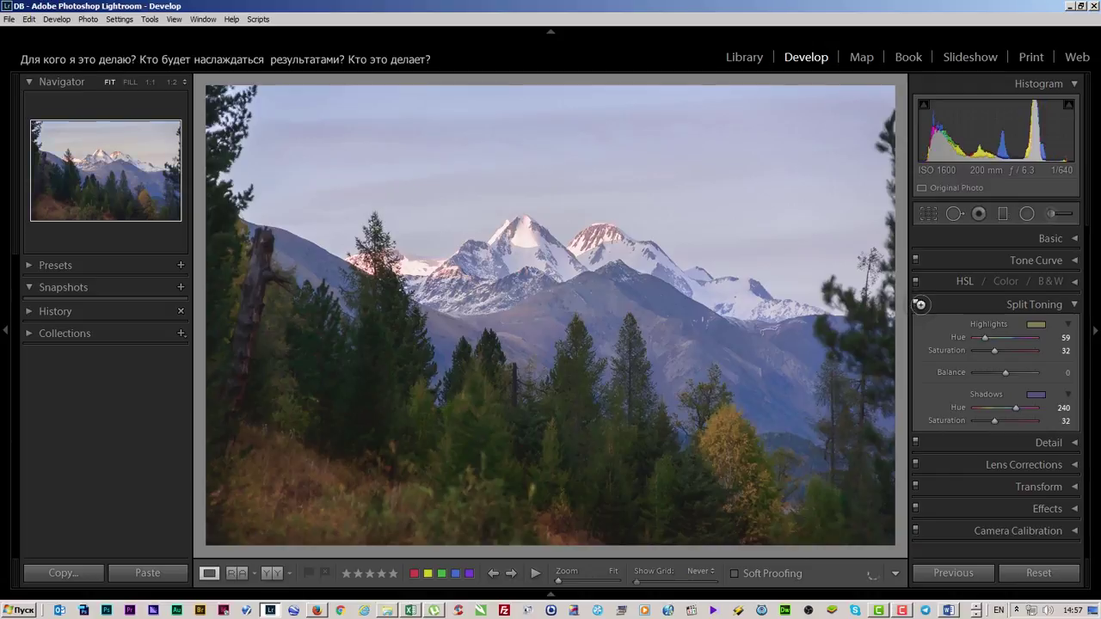
Retint highlights violet (hue 271, saturation 18) and set shadow saturation to 10.
click(1038, 324)
drag(824, 327, 793, 305)
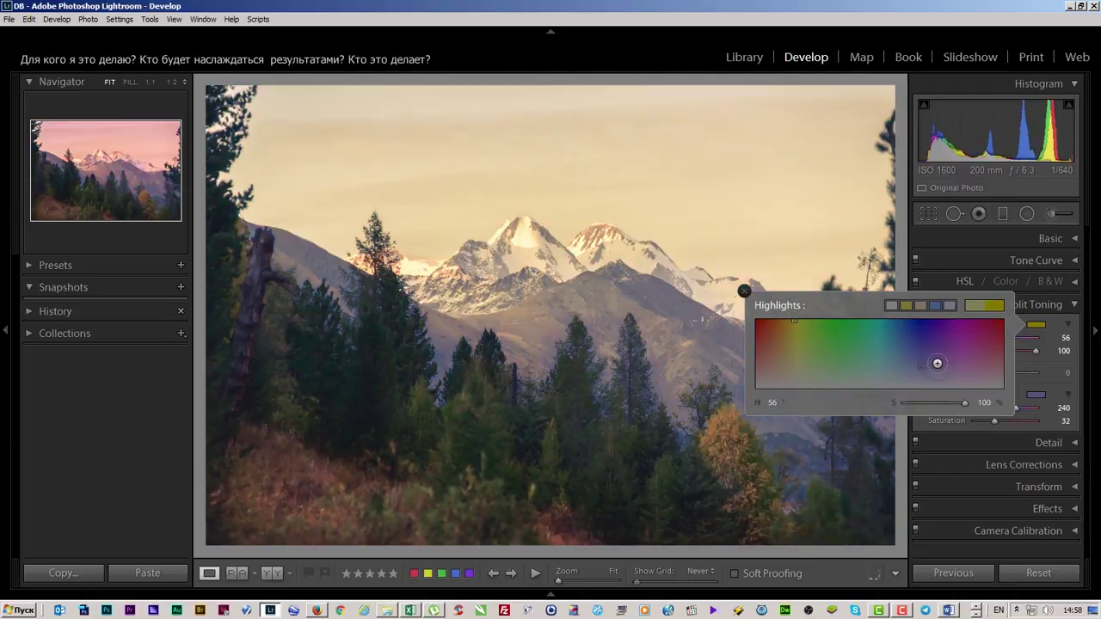
drag(936, 363, 944, 295)
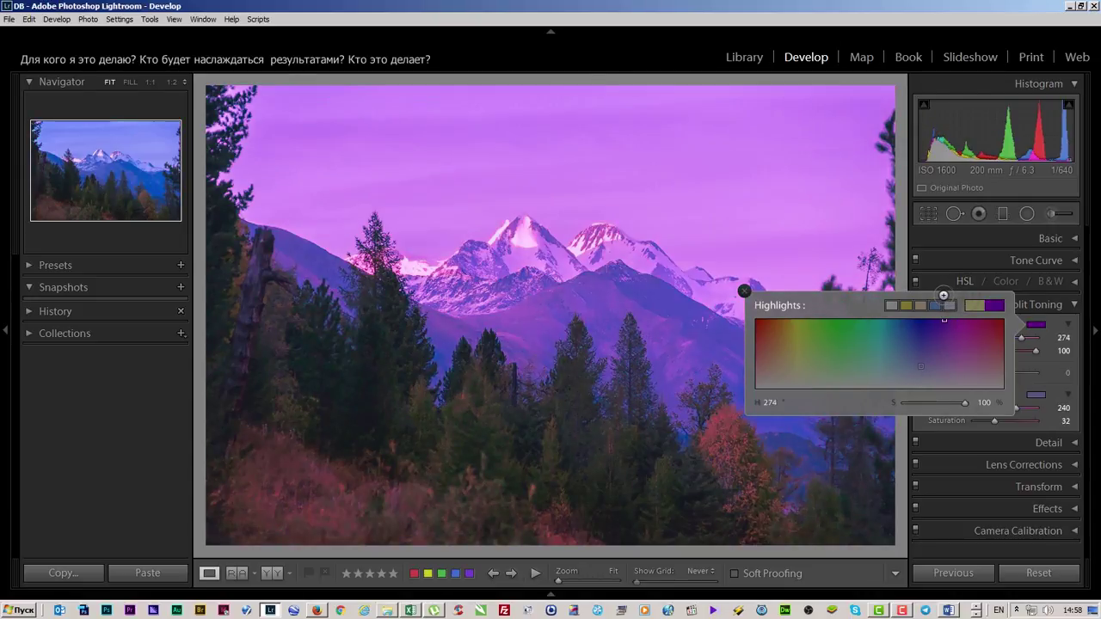
click(744, 291)
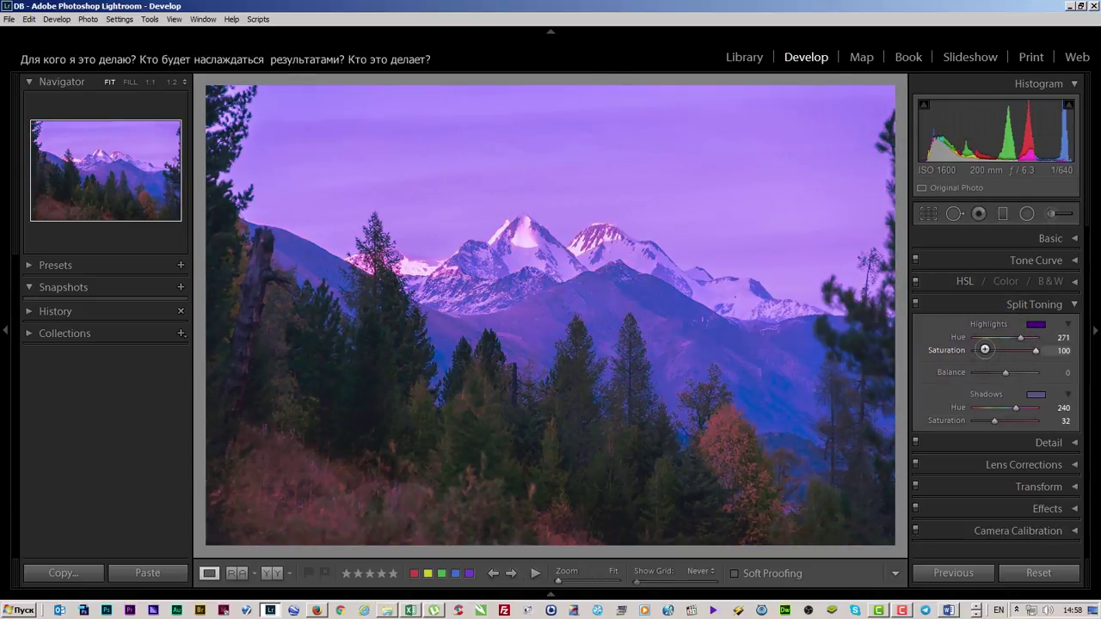
click(985, 349)
click(981, 419)
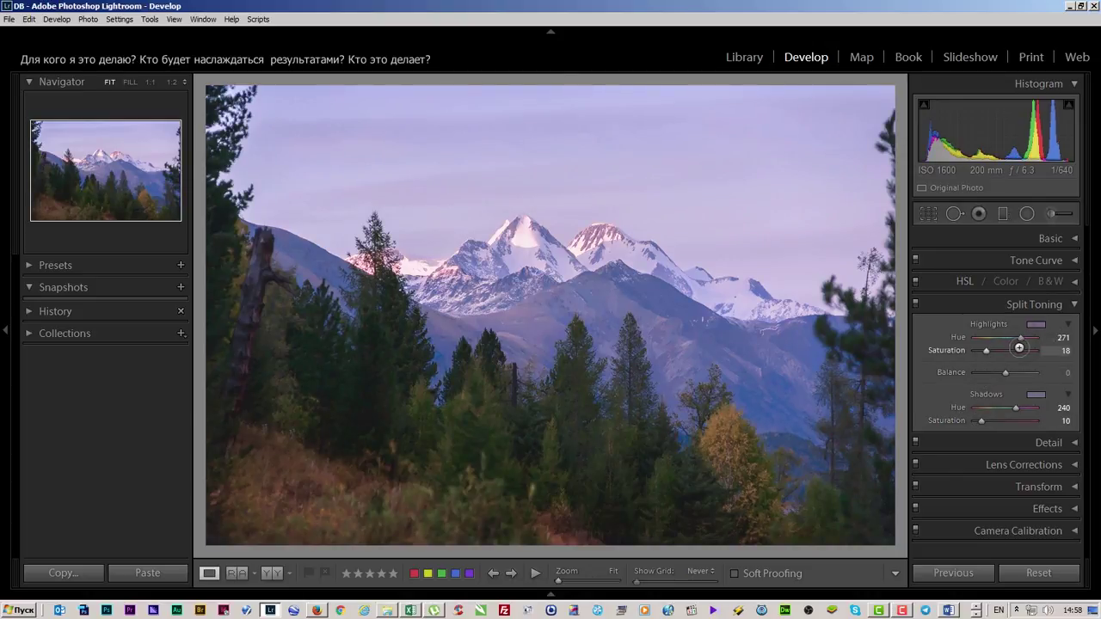
Try an orange-pink highlight tint with reduced saturation.
click(1033, 325)
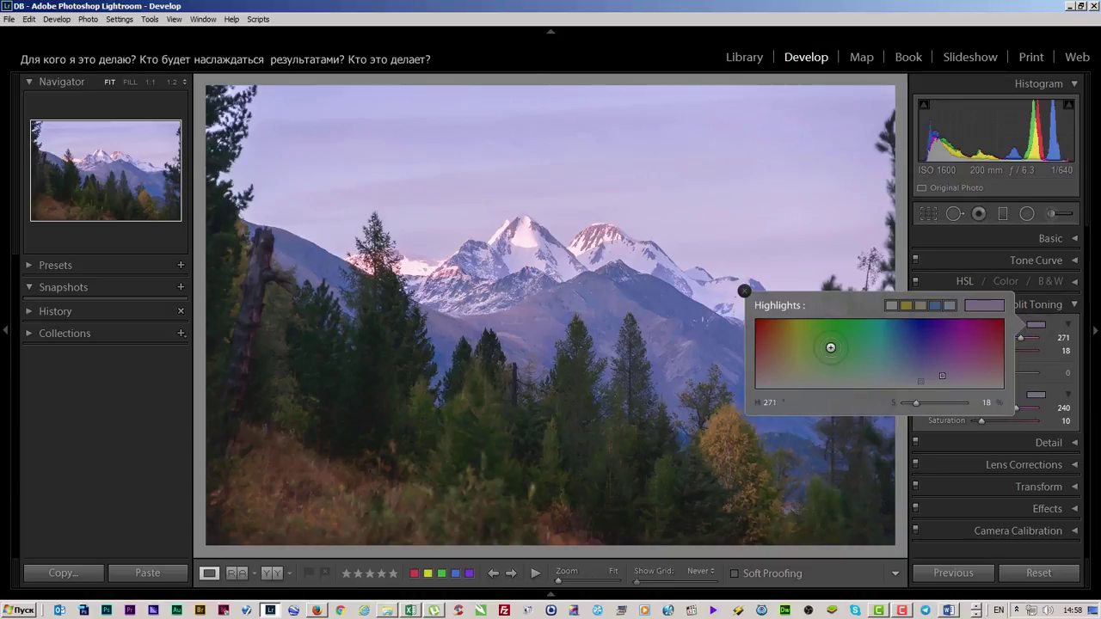
drag(811, 319, 783, 306)
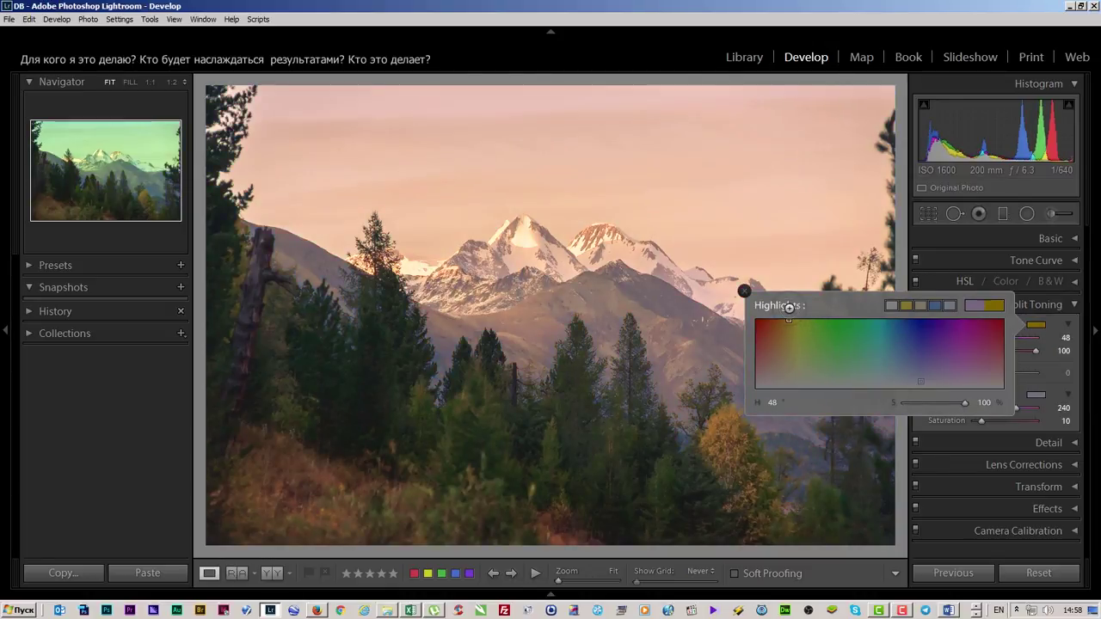
click(745, 290)
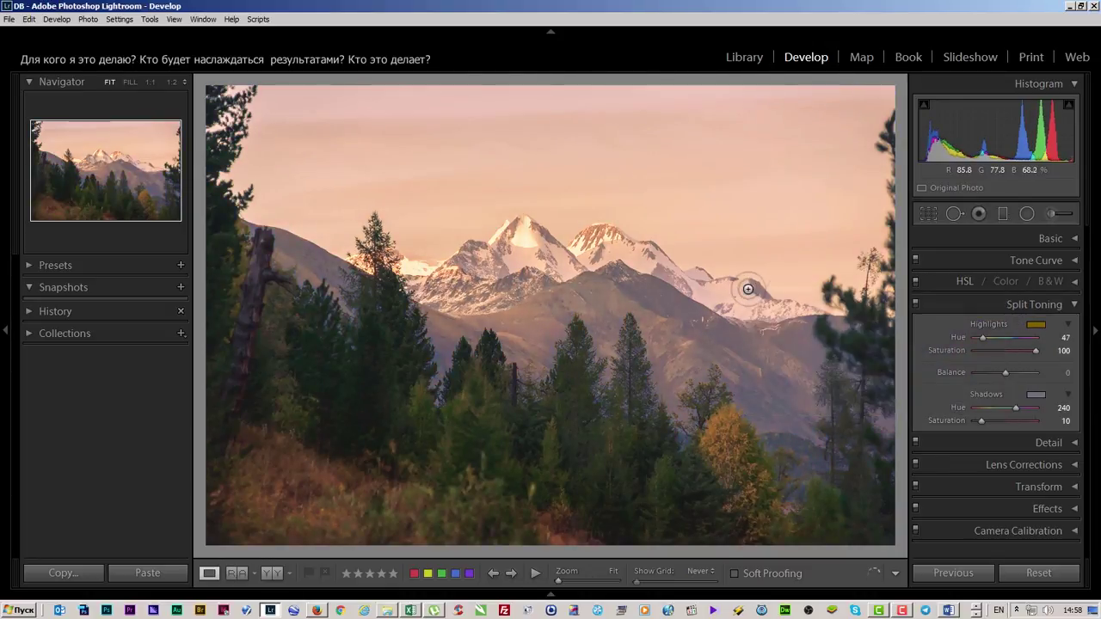
drag(1003, 346, 996, 353)
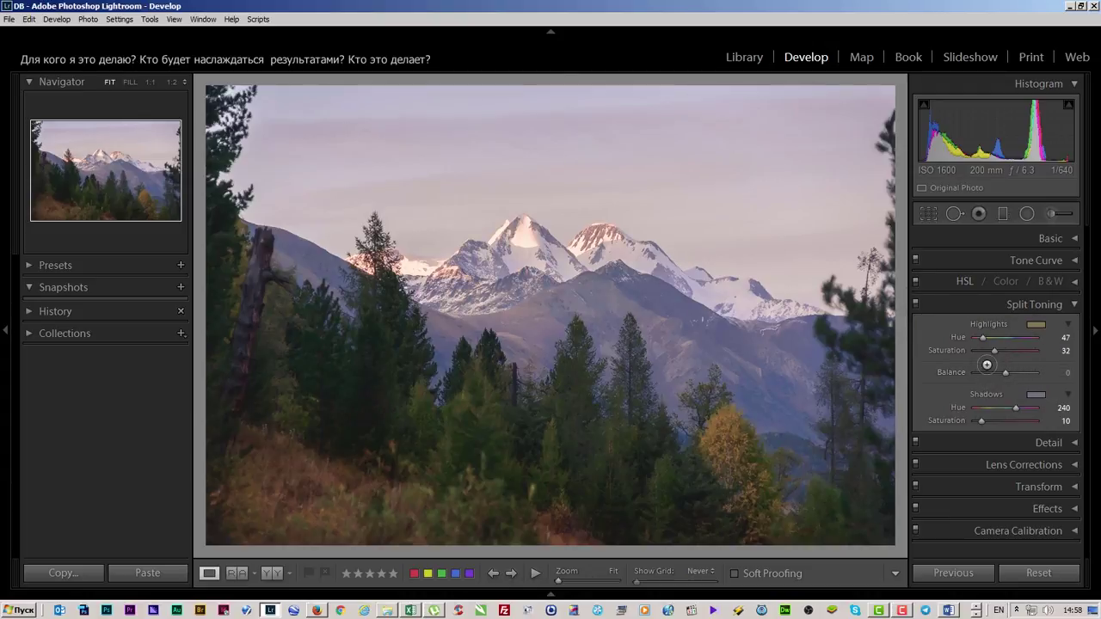
Retint highlights green (hue 118, saturation 17) and shadows magenta (hue 288, saturation 20).
click(1034, 323)
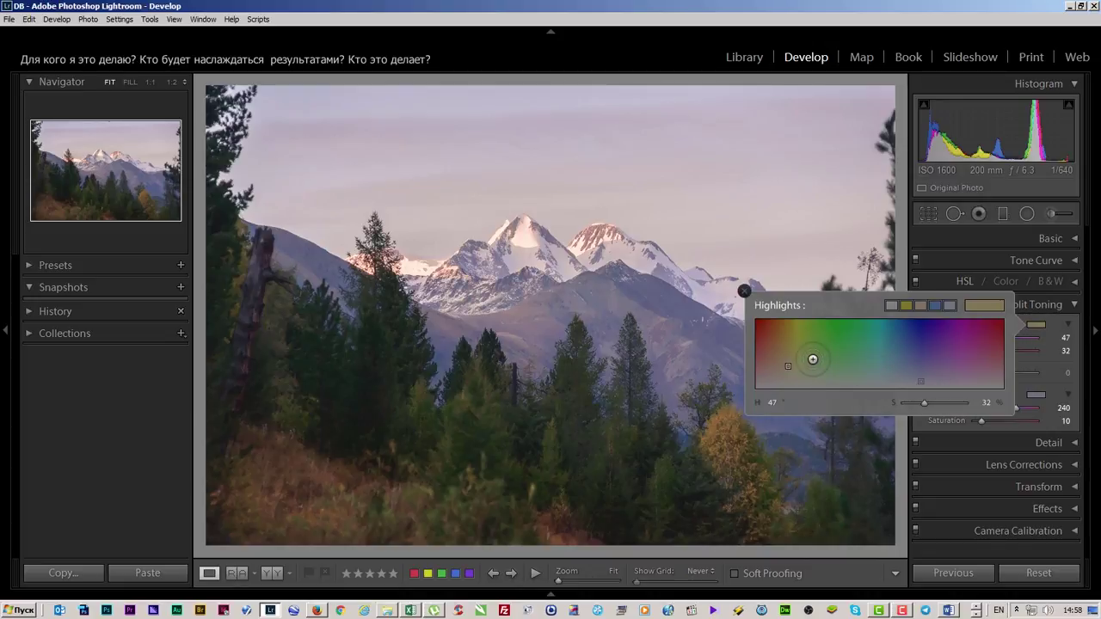
mouse_move(812, 360)
mouse_down()
mouse_move(831, 289)
mouse_move(834, 304)
mouse_up()
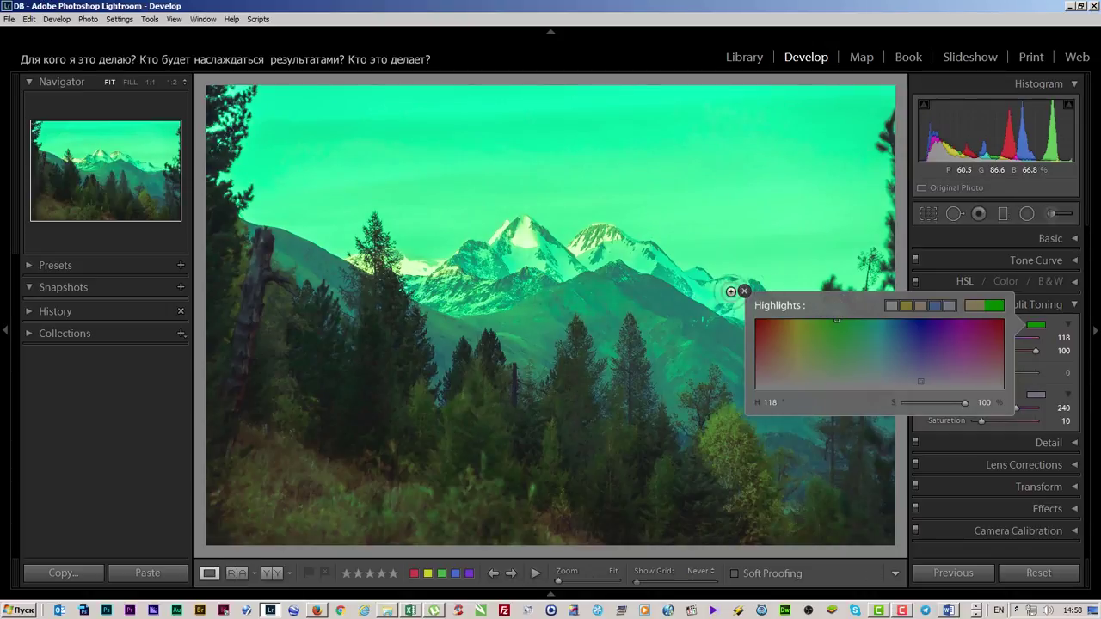
click(744, 291)
click(1036, 395)
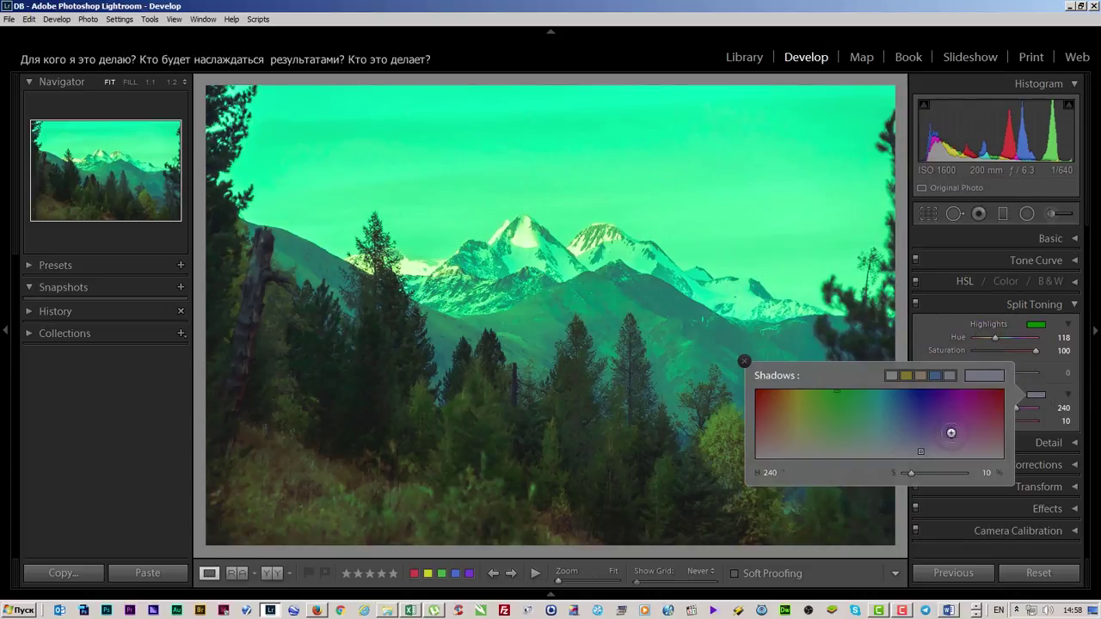
drag(953, 430, 961, 378)
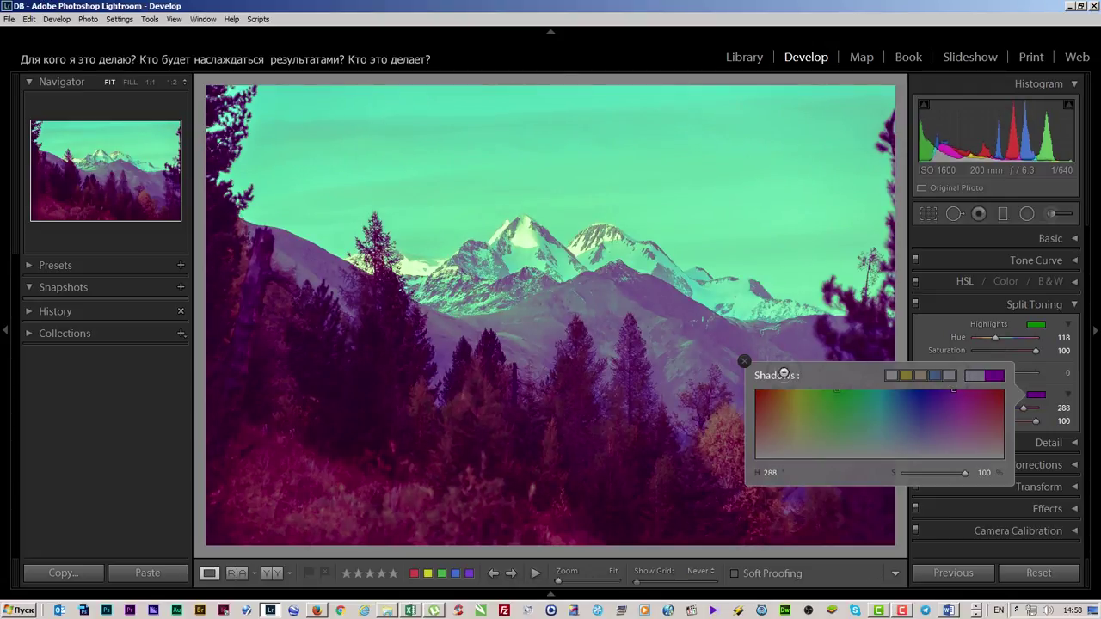
click(746, 360)
click(984, 421)
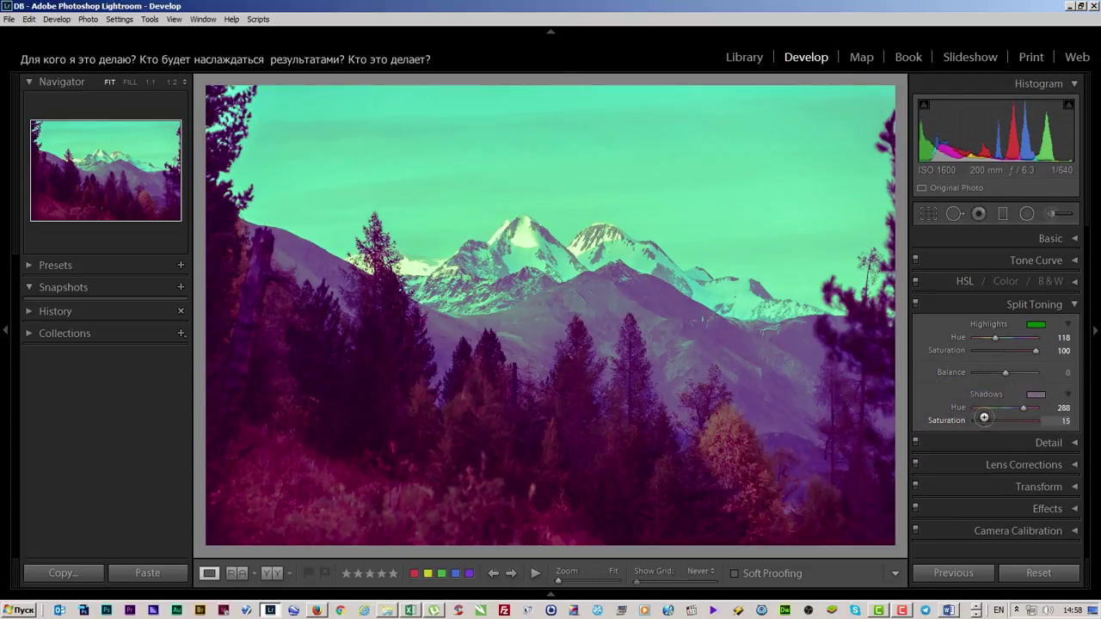
drag(982, 352, 986, 351)
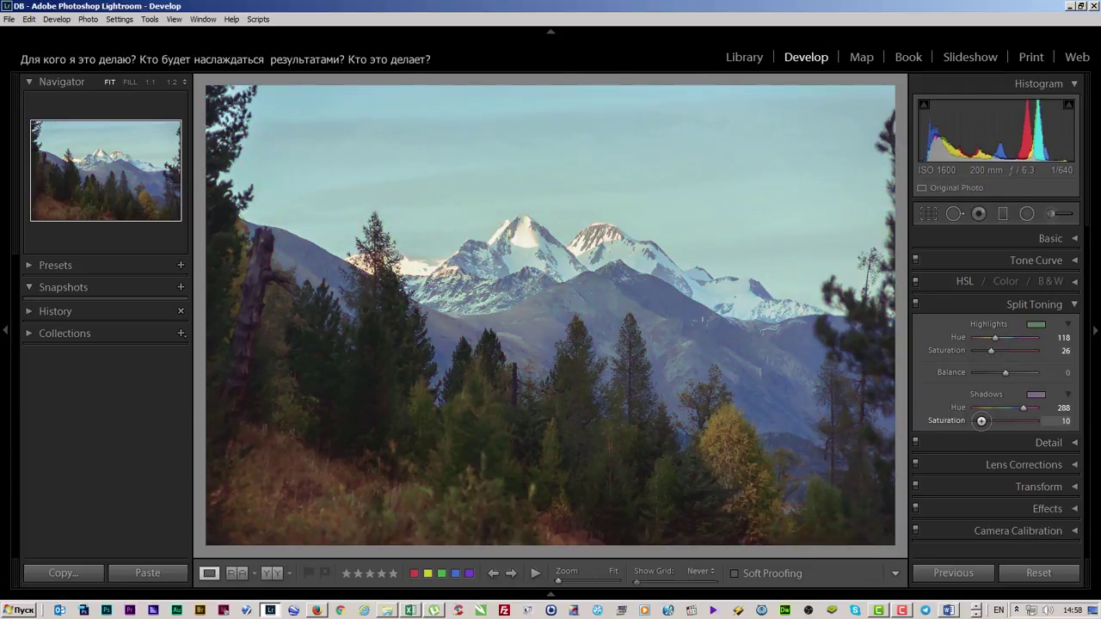
drag(981, 421, 987, 421)
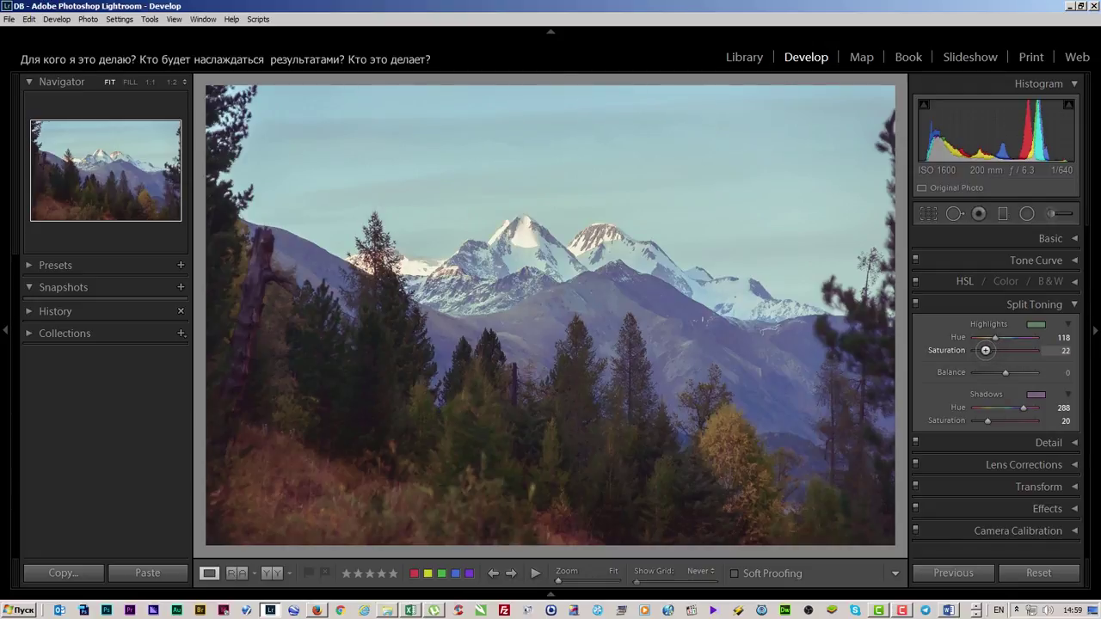
drag(985, 351, 984, 350)
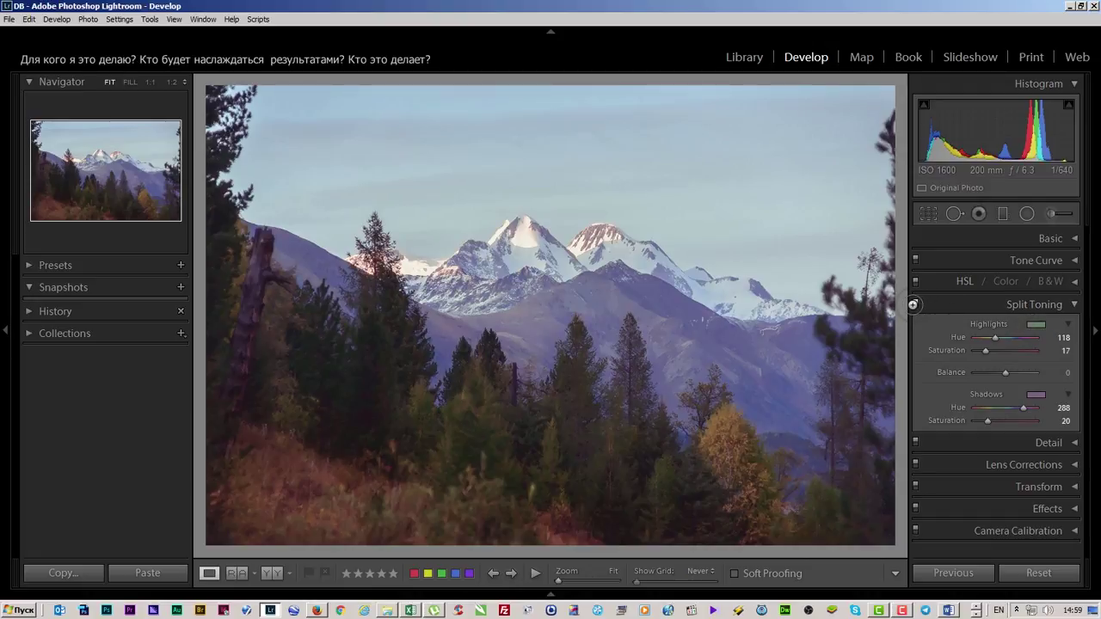
Toggle split toning on and off to compare, leave it off, and switch to Word.
click(912, 305)
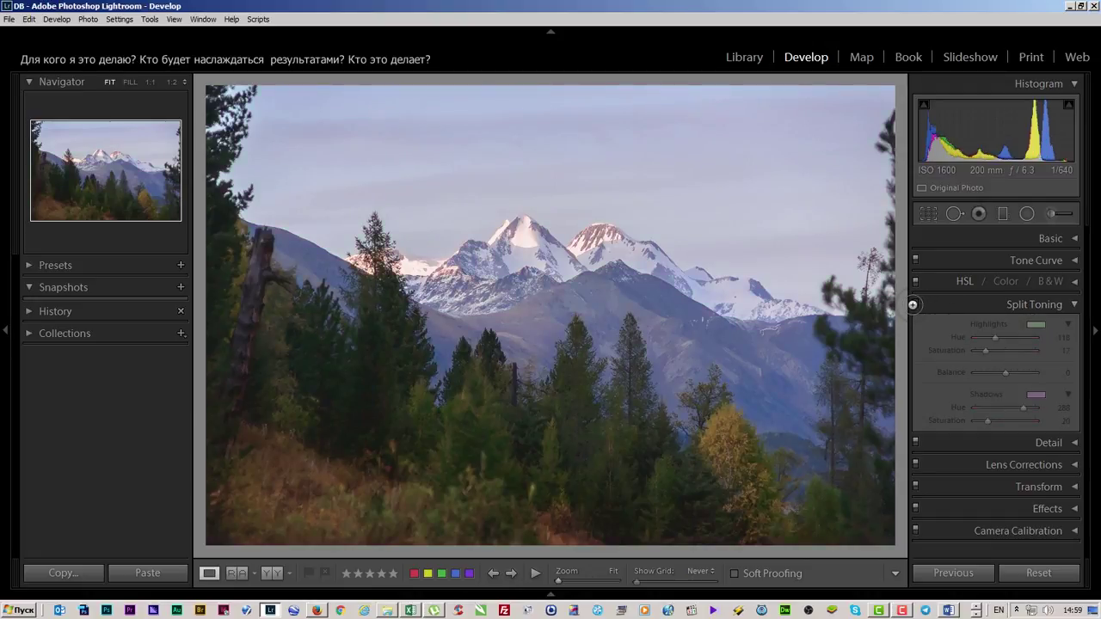
click(916, 305)
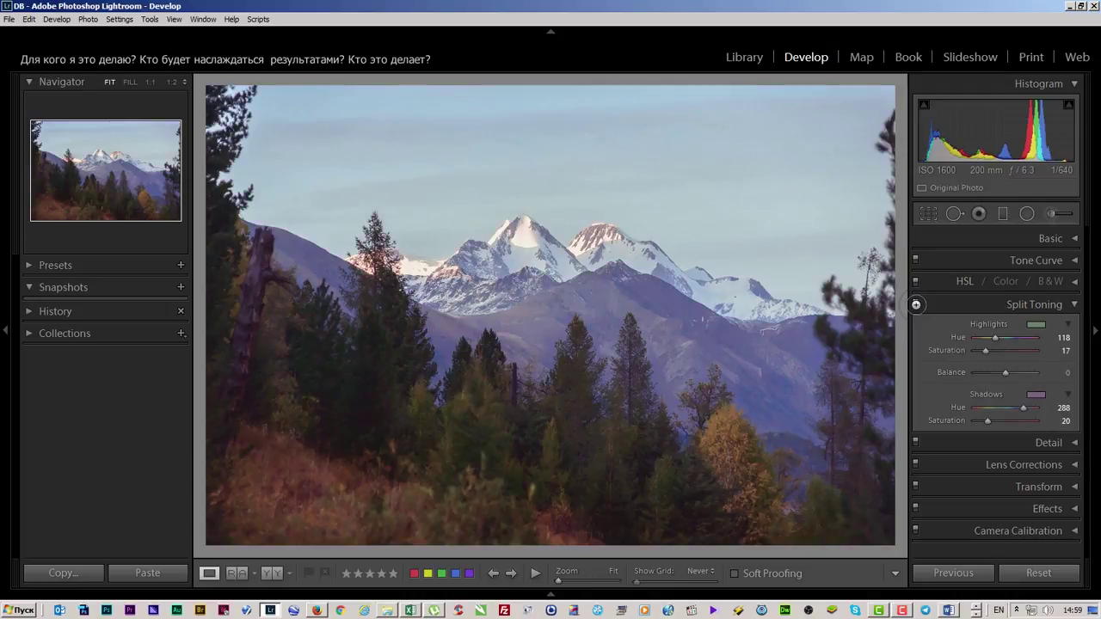
click(916, 304)
click(917, 303)
click(917, 303)
click(917, 303)
click(917, 303)
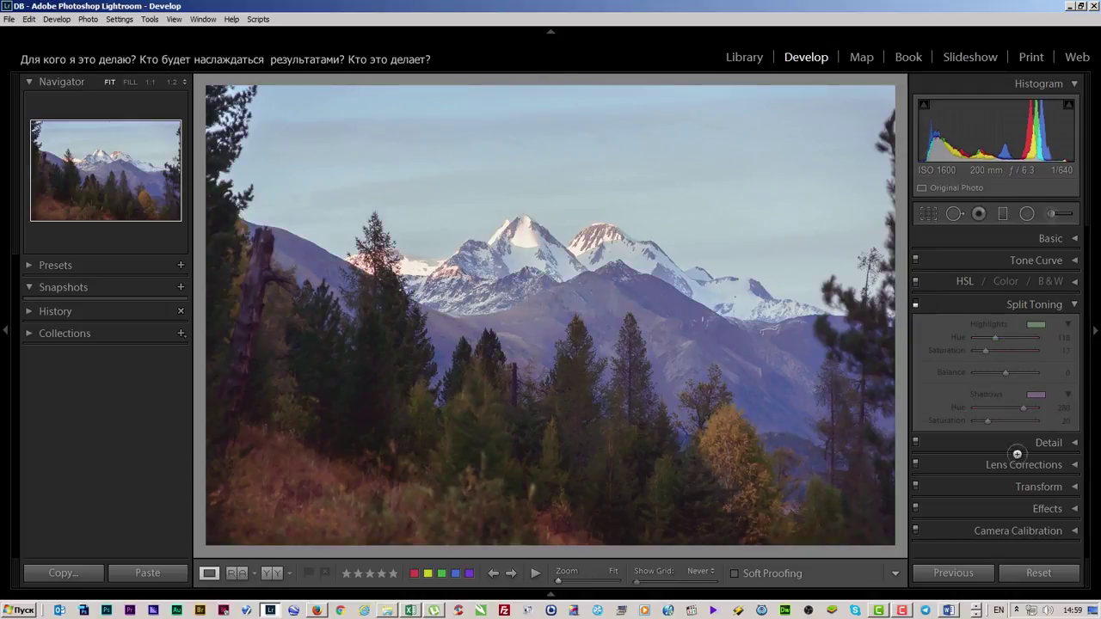
key(alt+Tab)
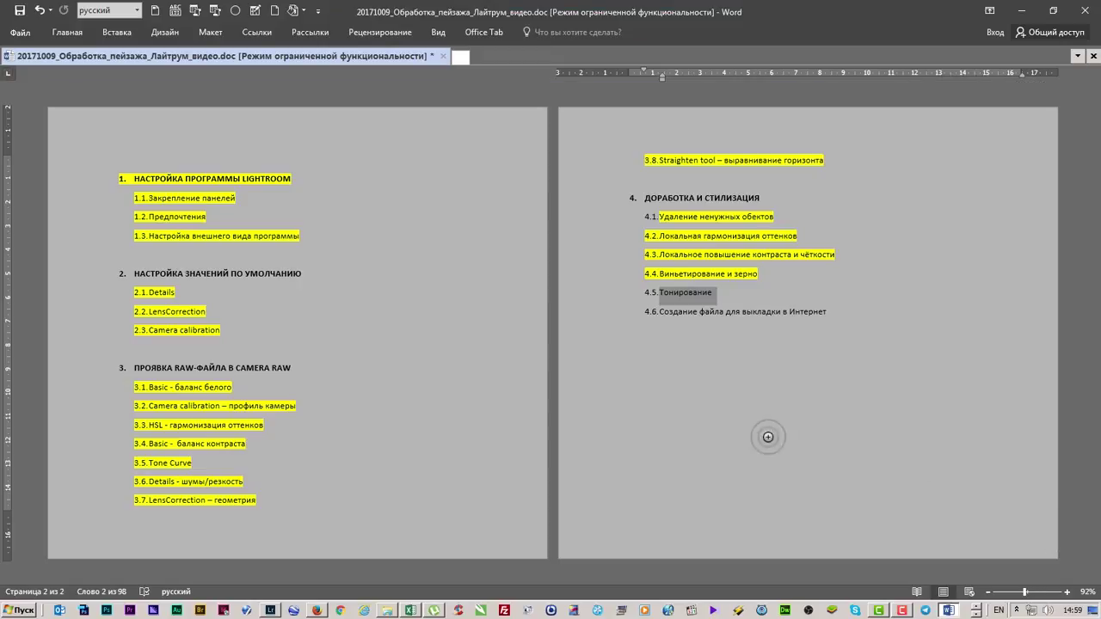
Highlight 'Тонирование' yellow, select item 4.6 about the web file, and return to Lightroom.
click(67, 32)
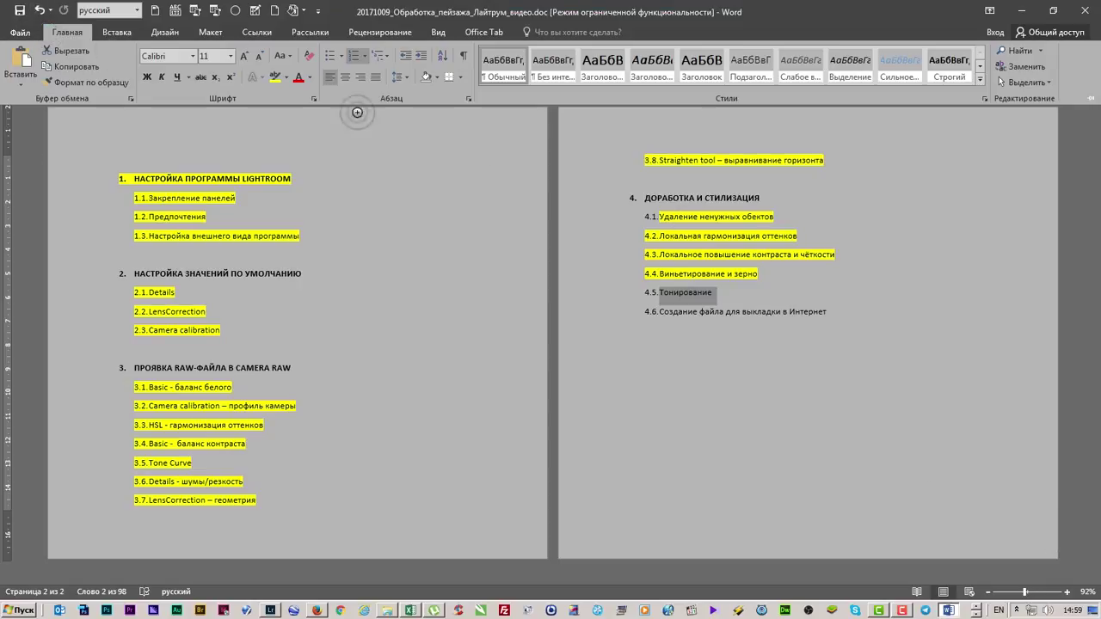
click(269, 77)
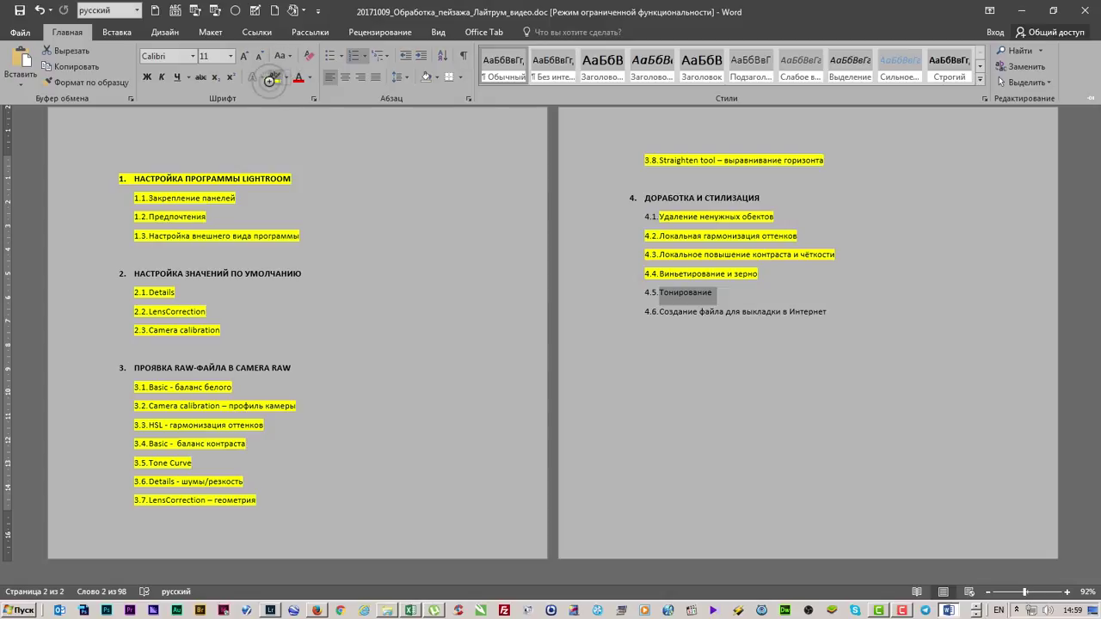
key(alt+Tab)
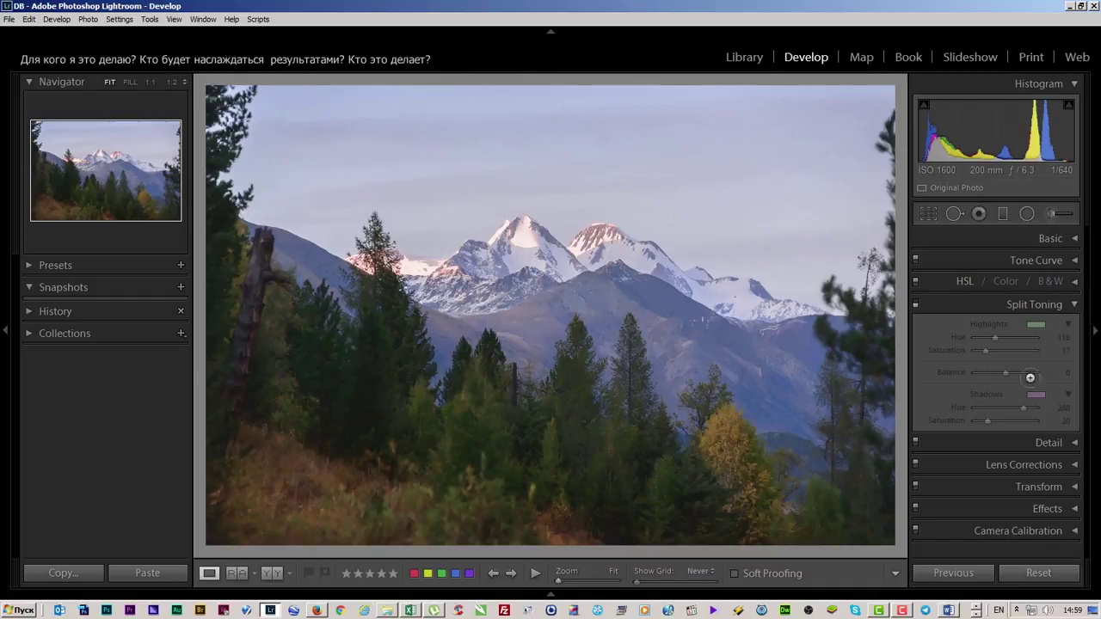
key(alt+Tab)
key(alt+Tab)
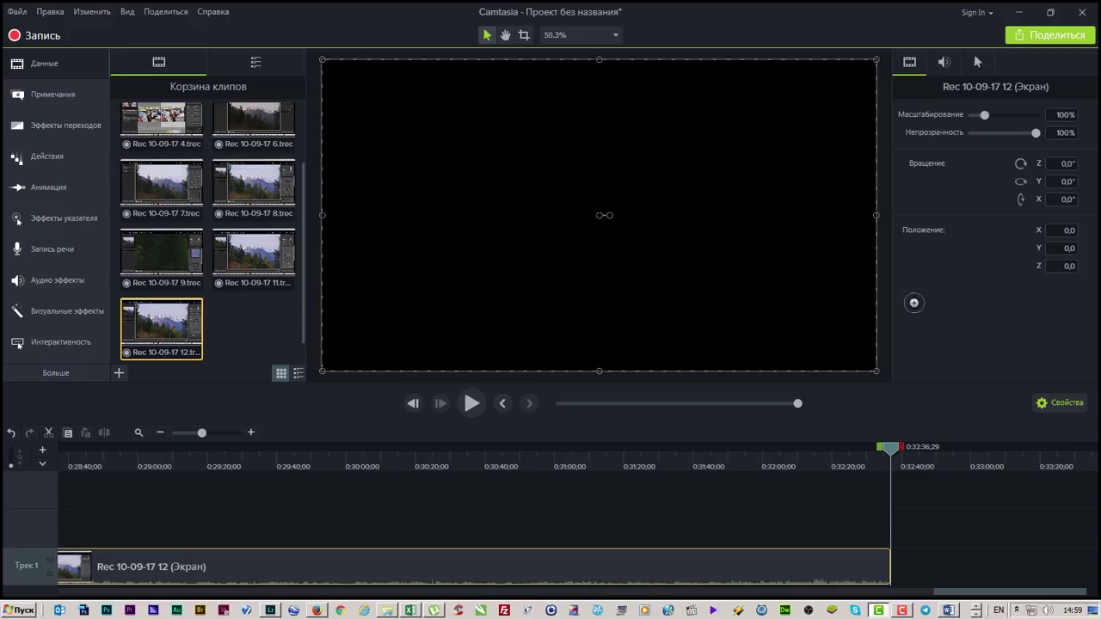
key(alt+Tab)
key(alt+Tab)
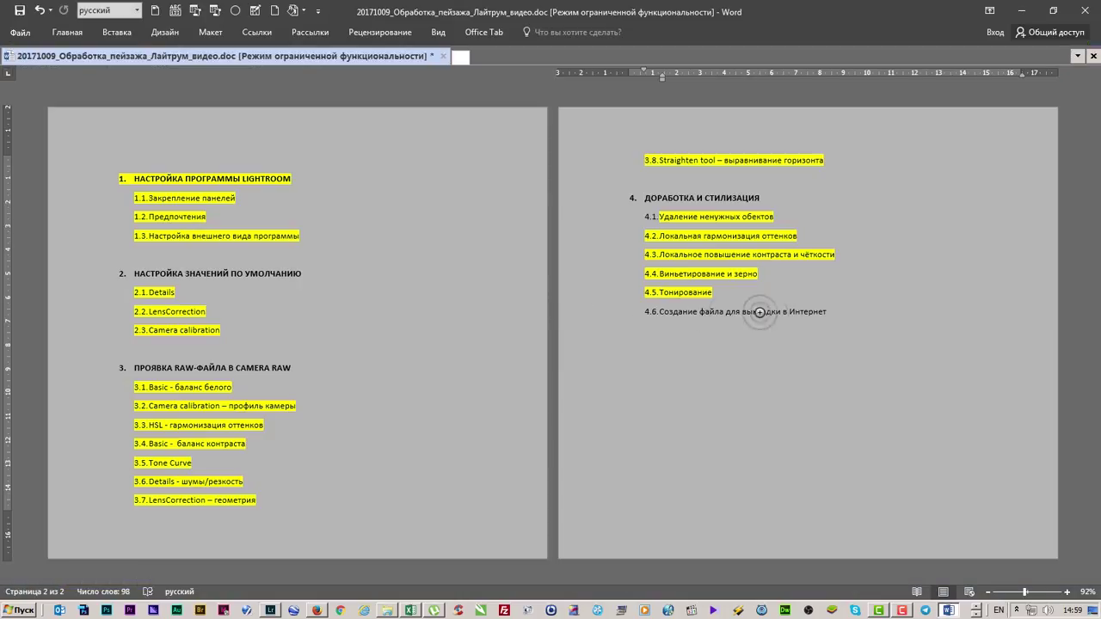
drag(838, 311, 608, 311)
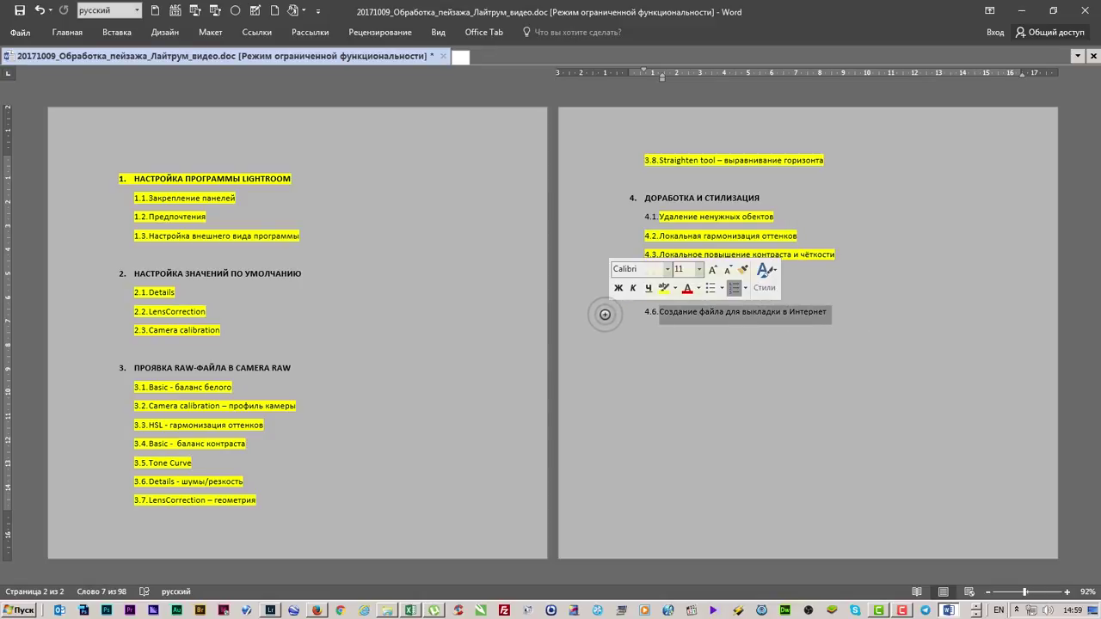
key(alt+Tab)
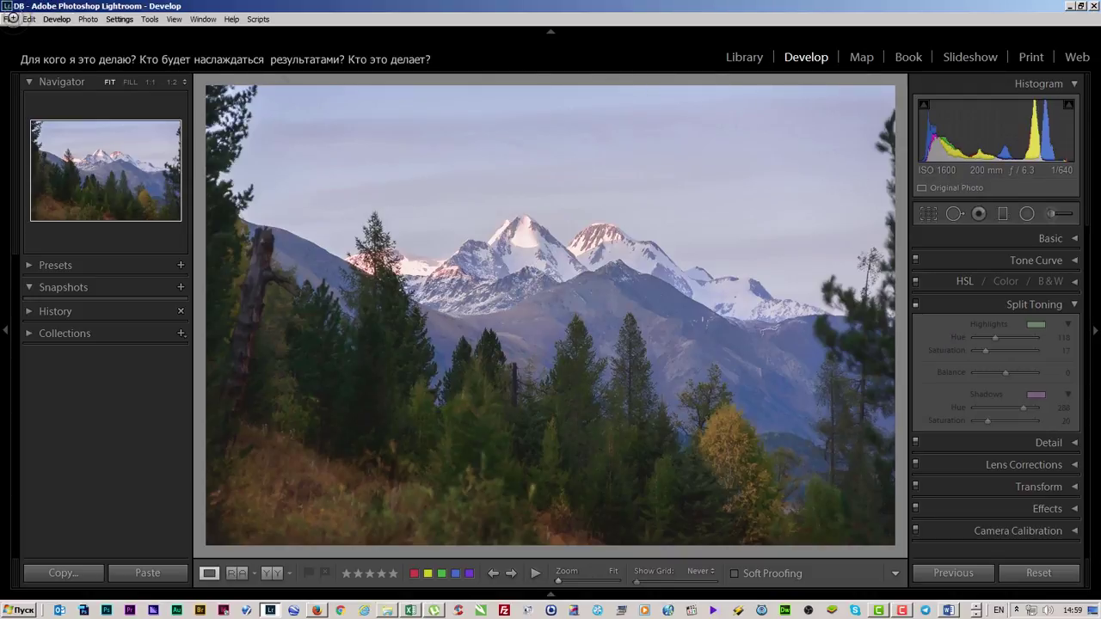
Open the Export dialog with all sections collapsed except Export Location.
click(11, 19)
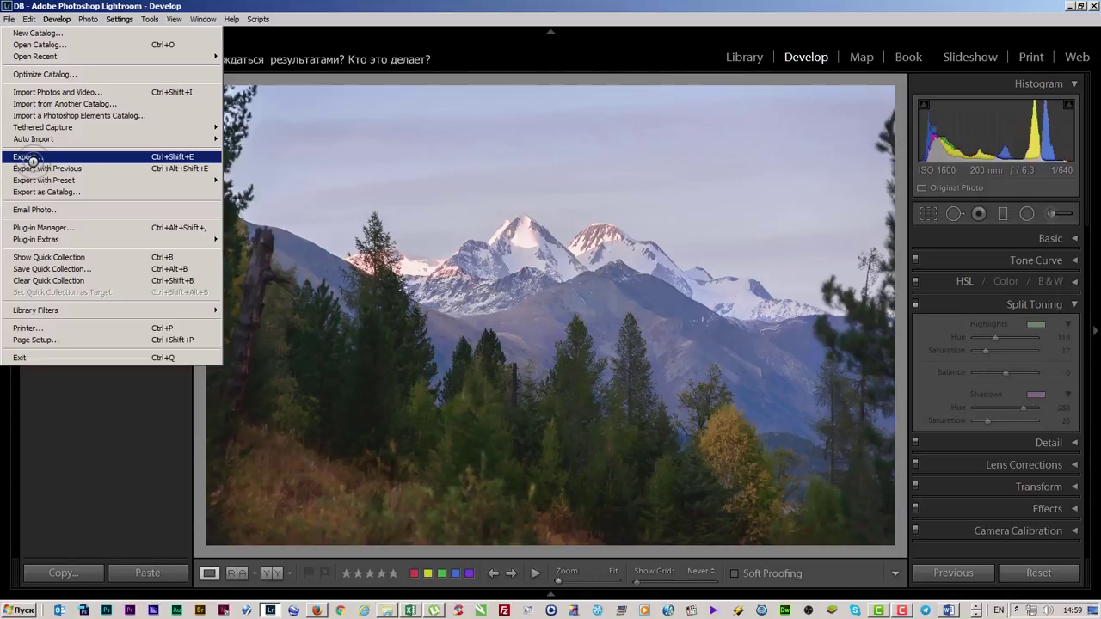
click(33, 160)
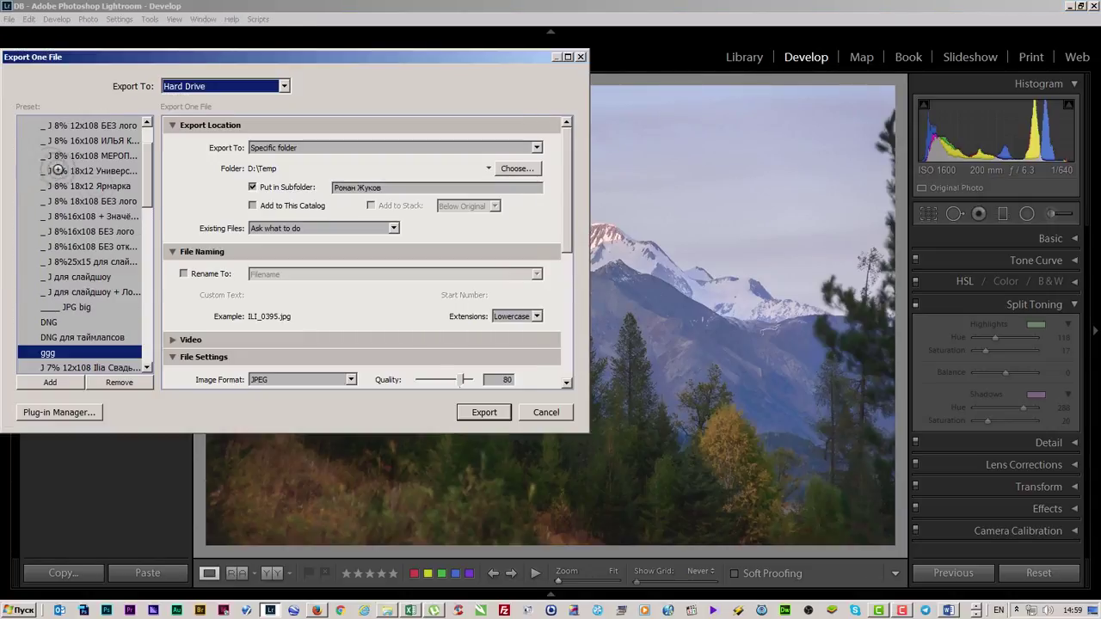
click(173, 125)
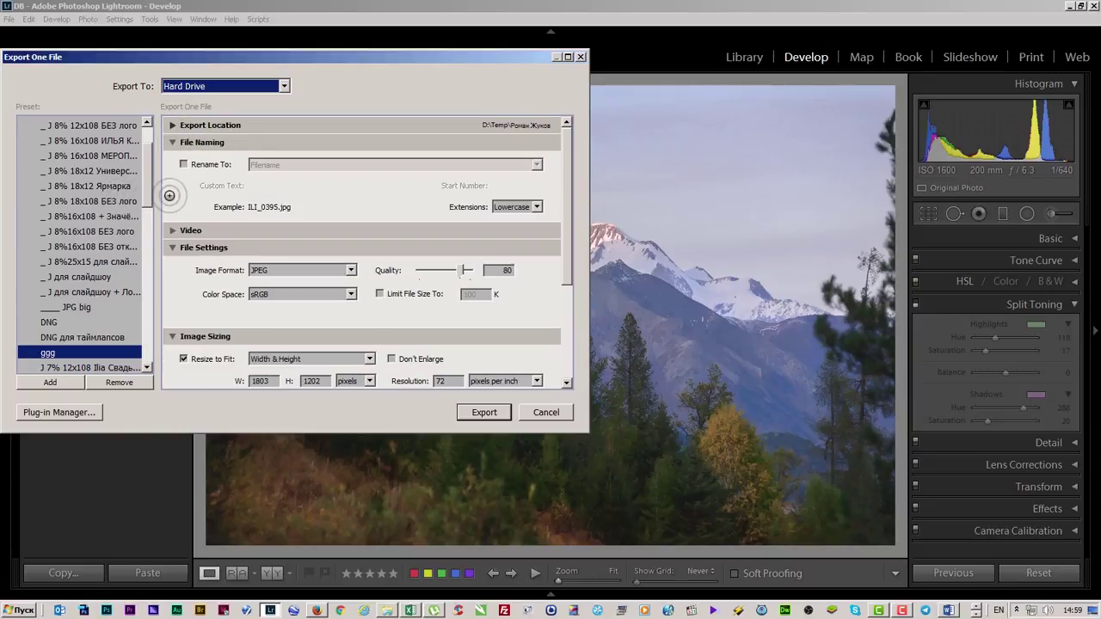
click(172, 142)
click(172, 176)
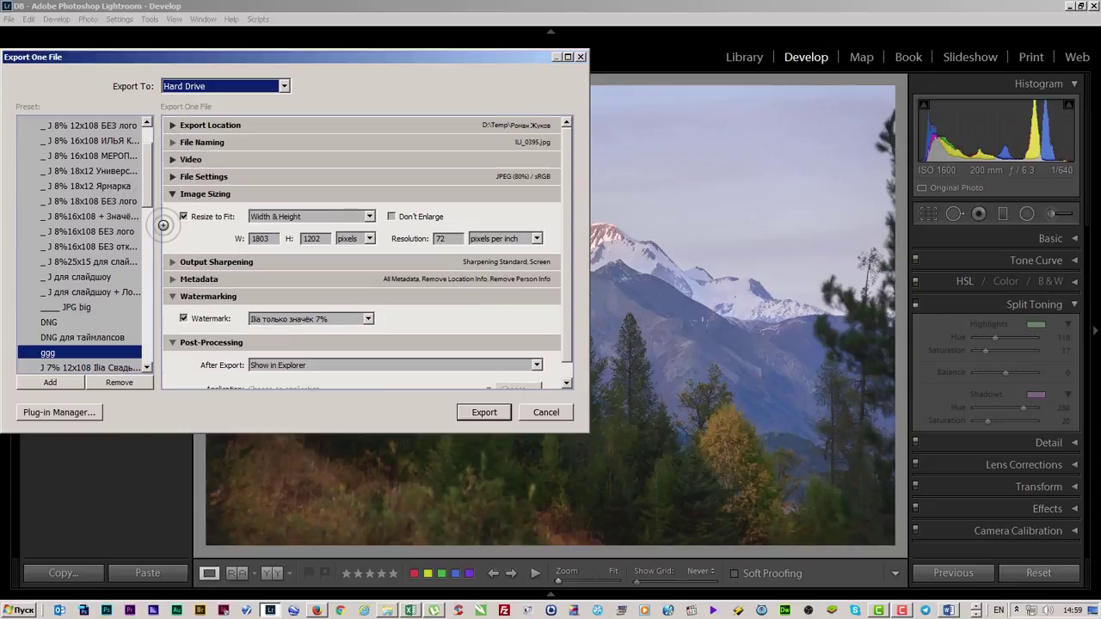
click(172, 193)
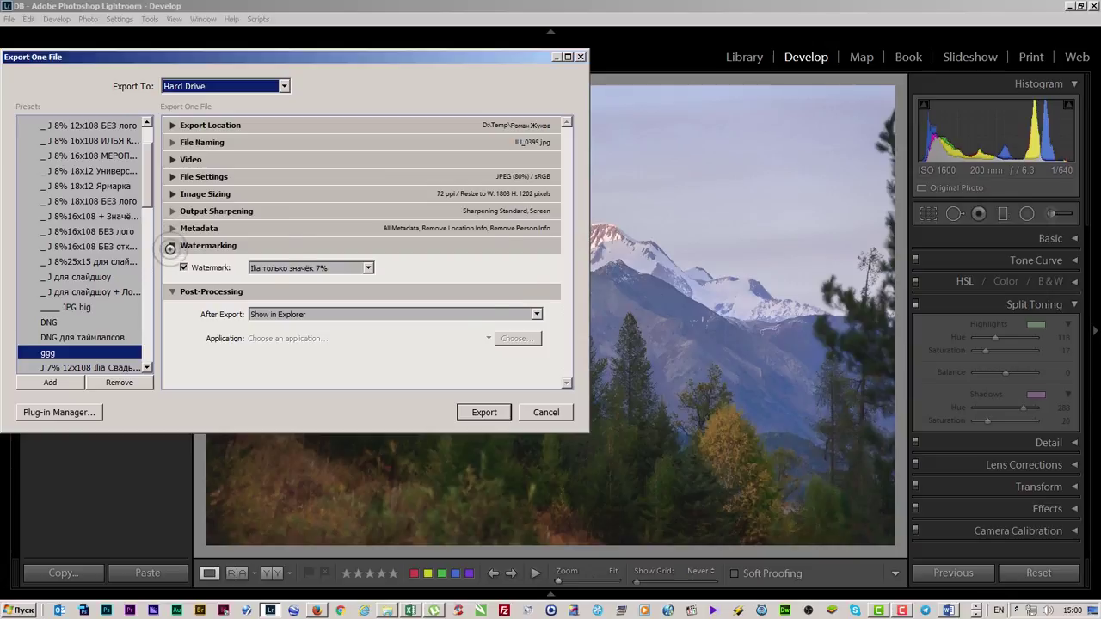
click(171, 245)
click(173, 262)
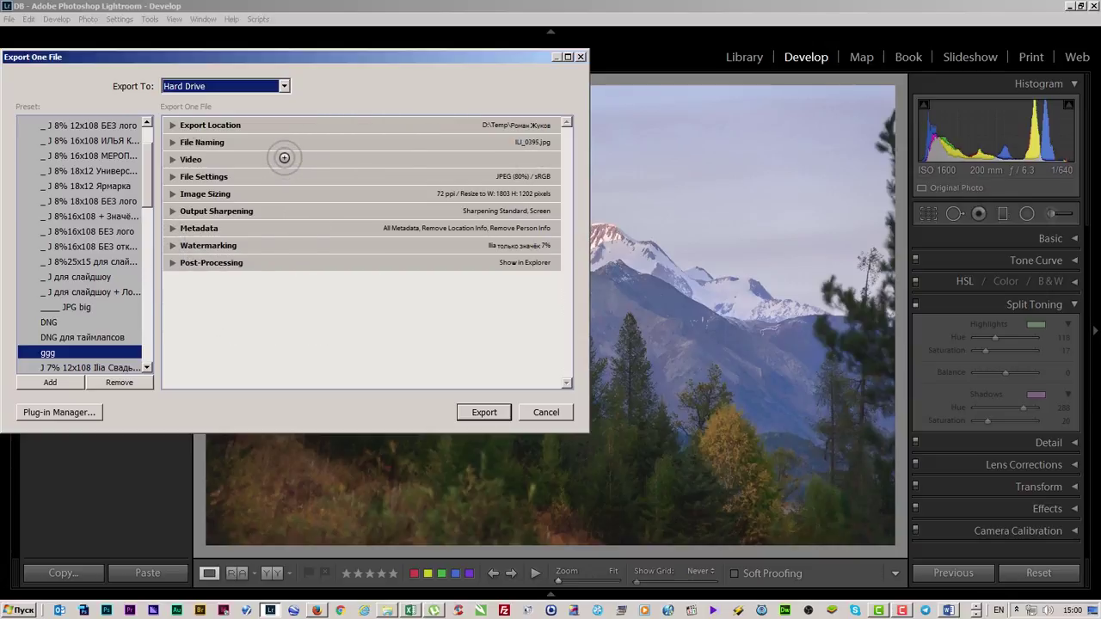
click(172, 124)
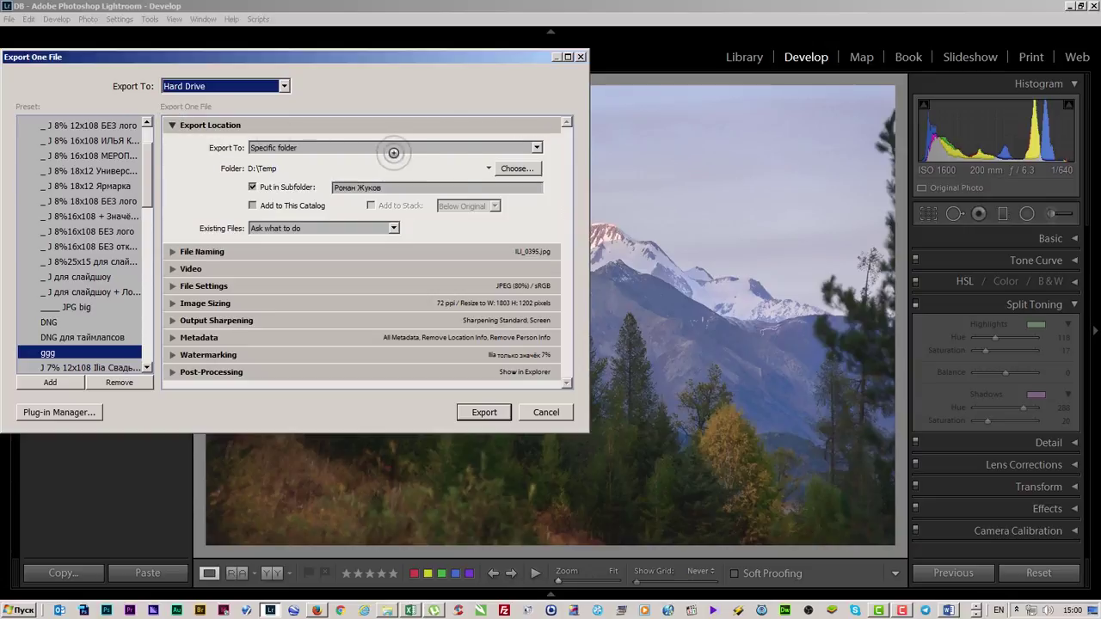
Set the export folder to D:\_Обработать\Отобранный одиночный кадр.
click(524, 168)
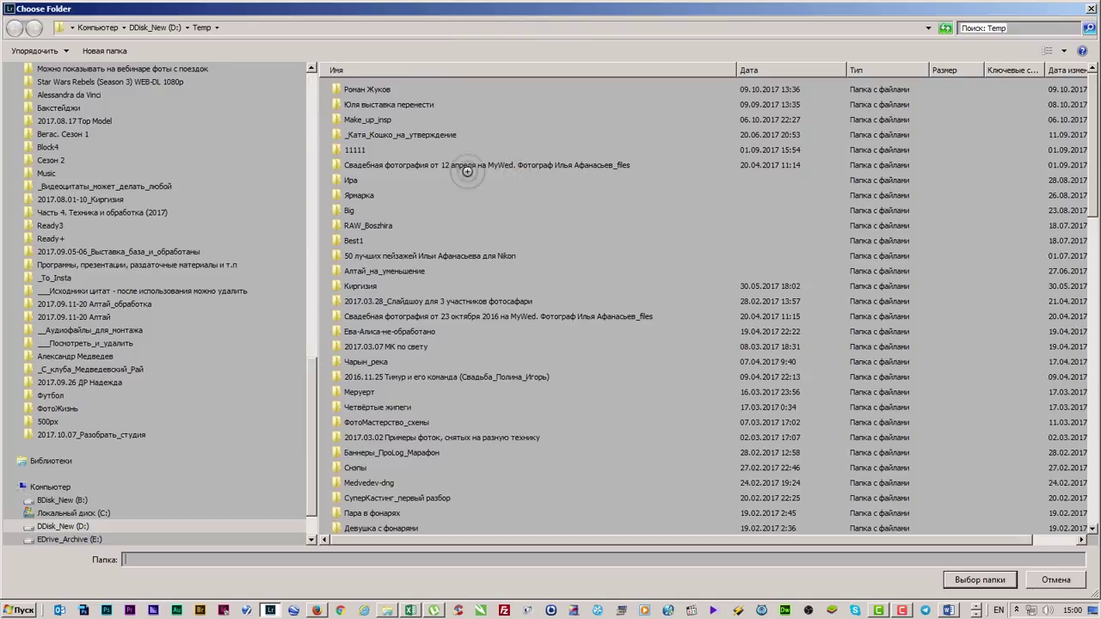
click(69, 525)
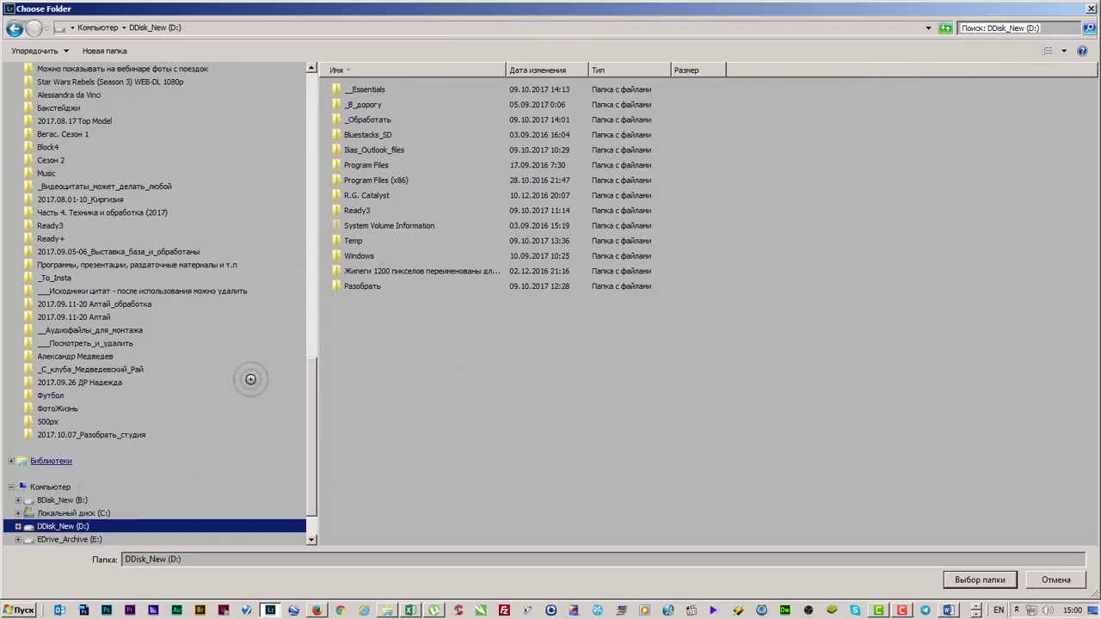
double_click(367, 122)
click(405, 105)
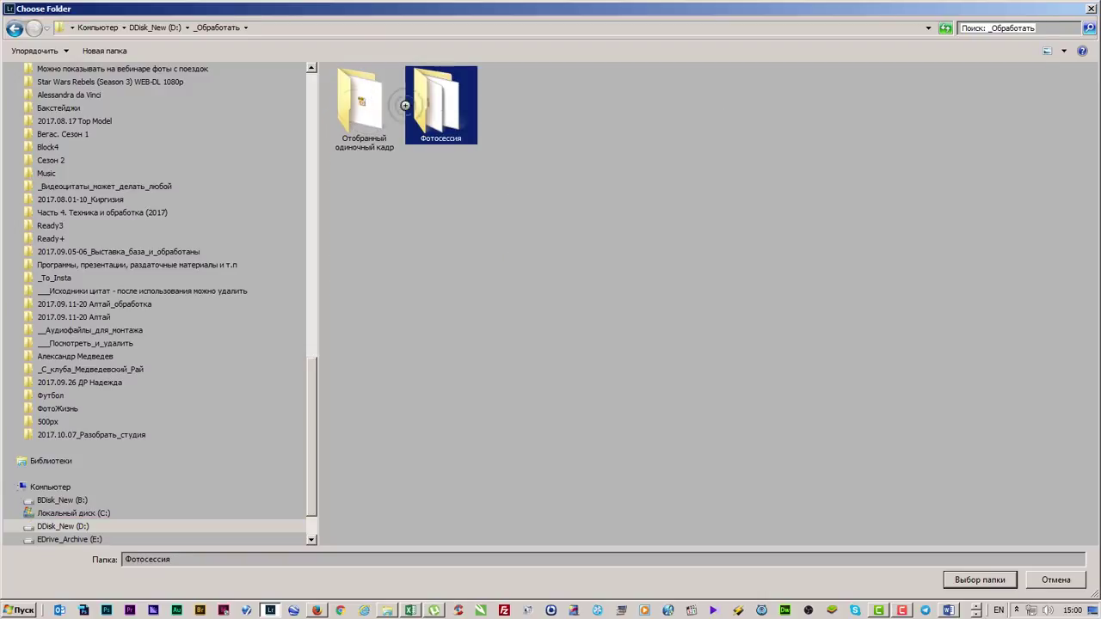
click(364, 105)
double_click(364, 105)
click(980, 580)
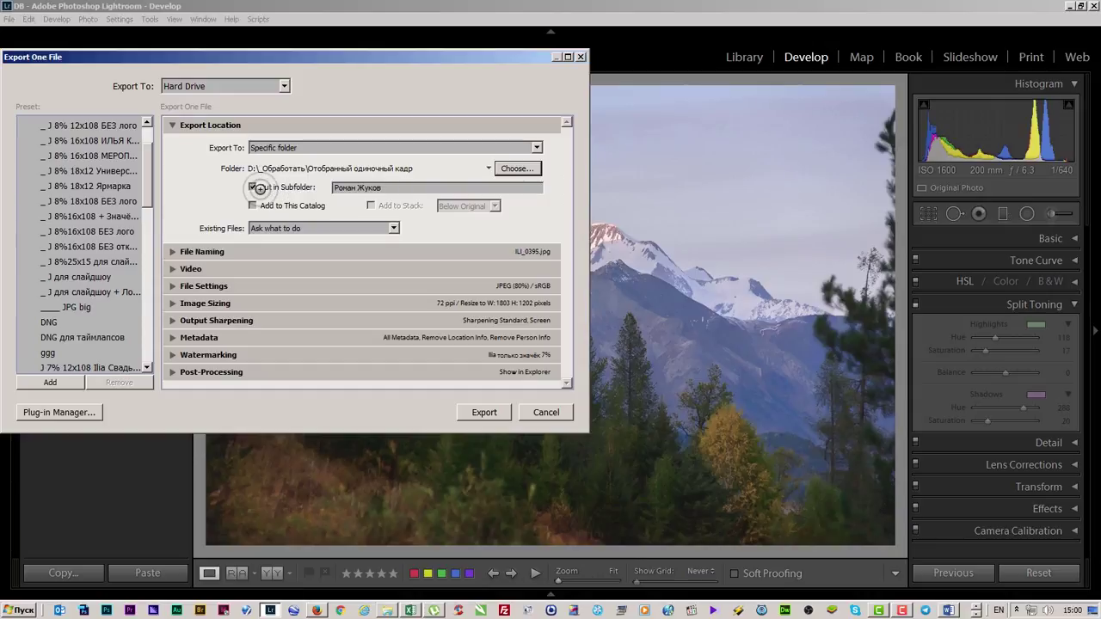
Turn off Put in Subfolder and expand the File Naming section.
click(255, 187)
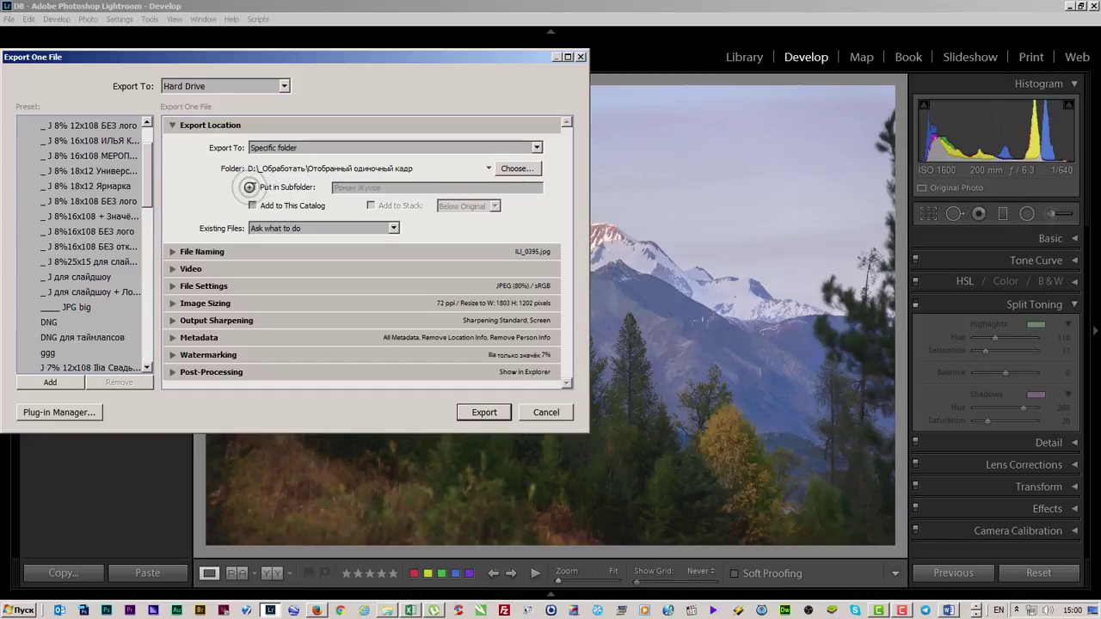
click(252, 186)
click(256, 185)
click(173, 251)
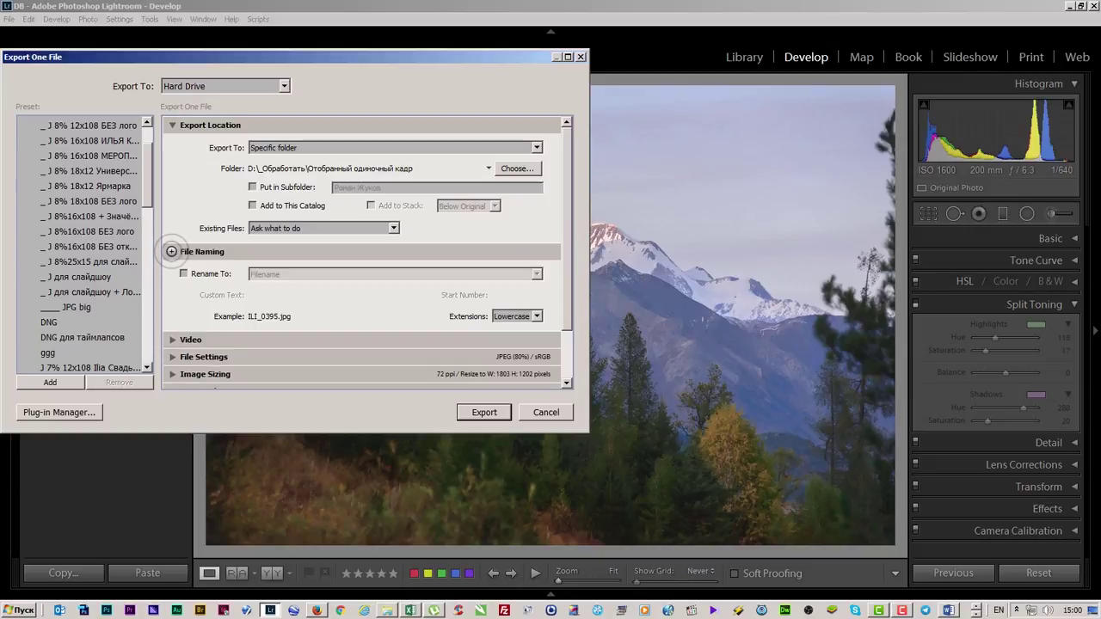
Keep File Settings at JPEG format, sRGB colour space and quality 80.
click(172, 251)
click(174, 269)
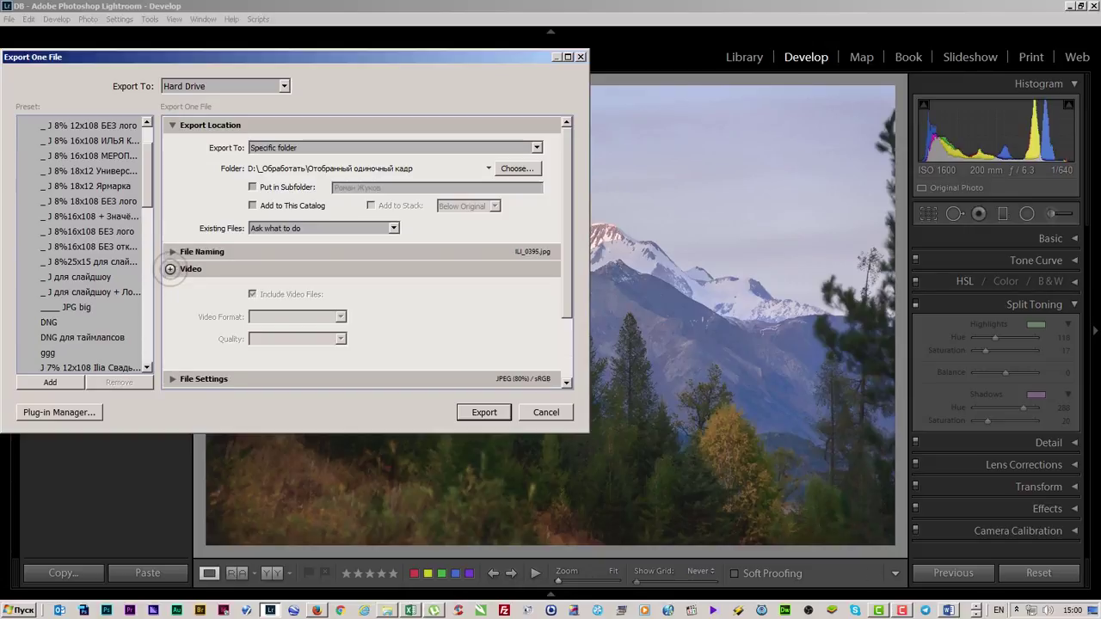
click(174, 269)
click(172, 285)
click(301, 308)
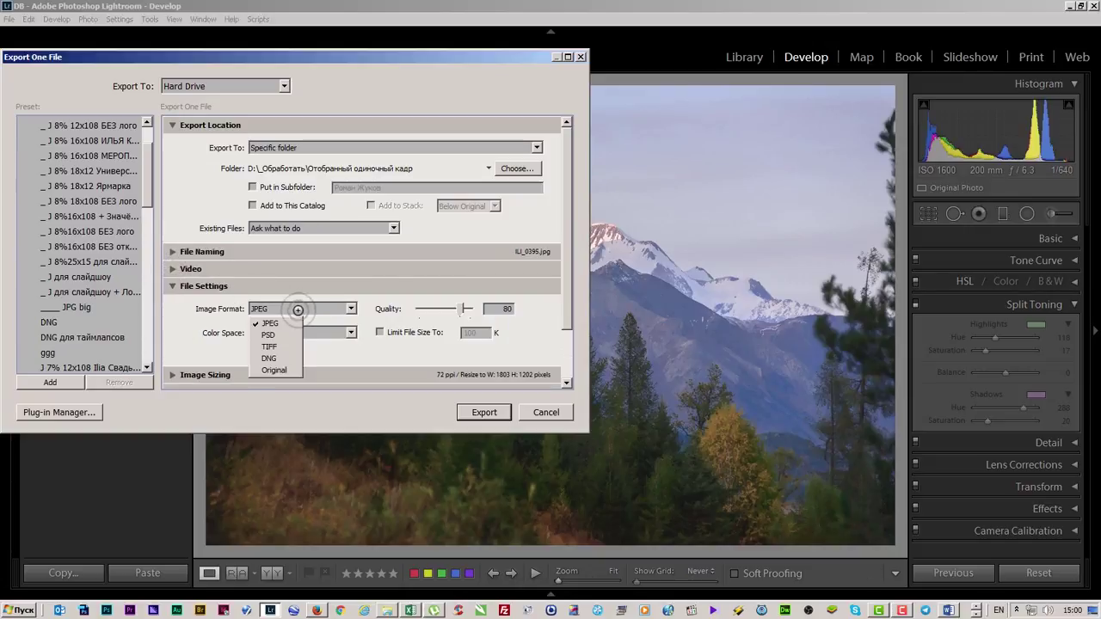
click(277, 323)
click(283, 332)
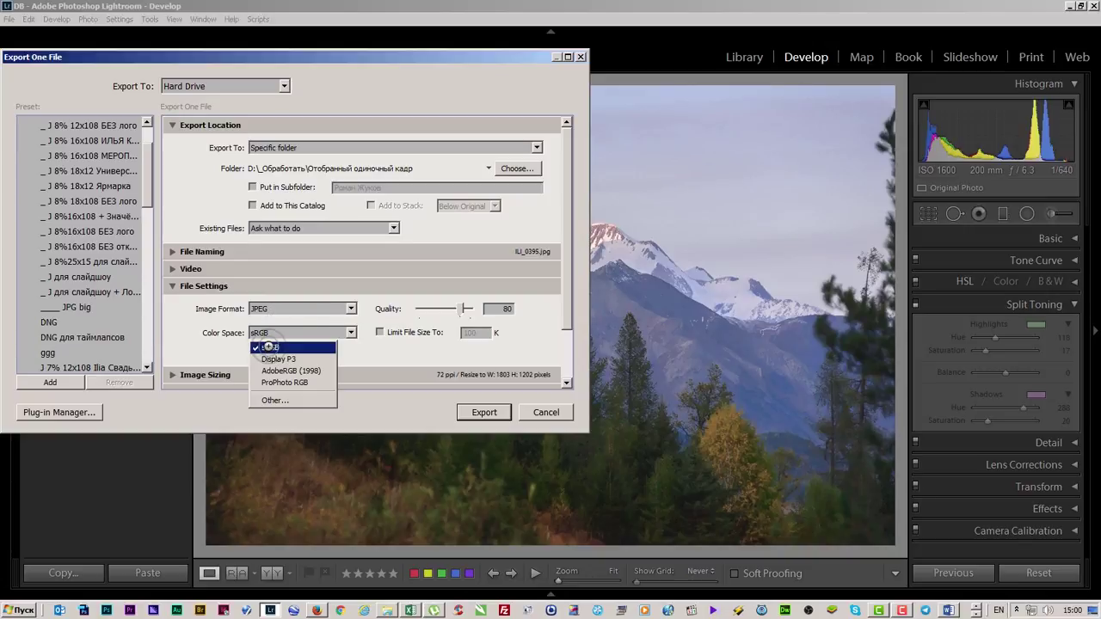
click(269, 339)
click(505, 308)
scroll(563, 302, down, 3)
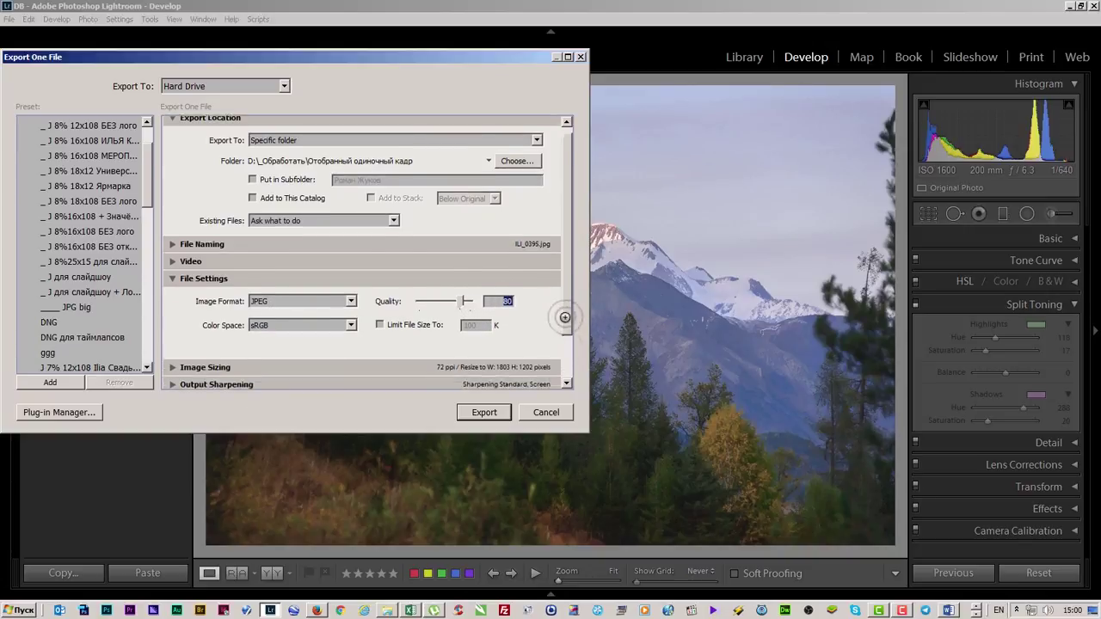
Check the Image Sizing width value of 1803.
click(172, 222)
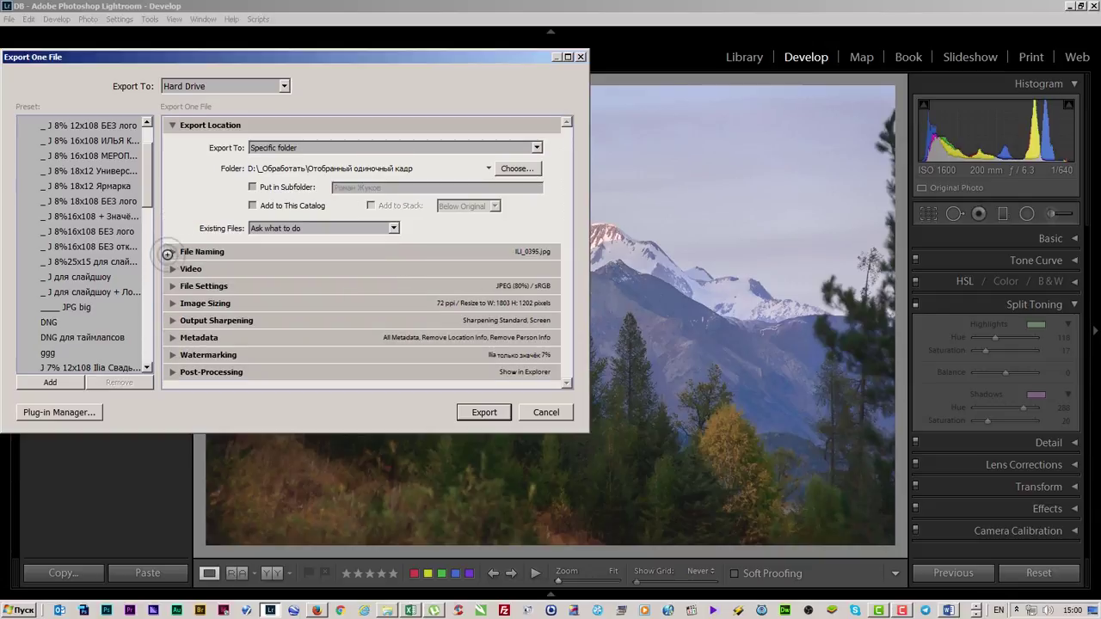
click(176, 303)
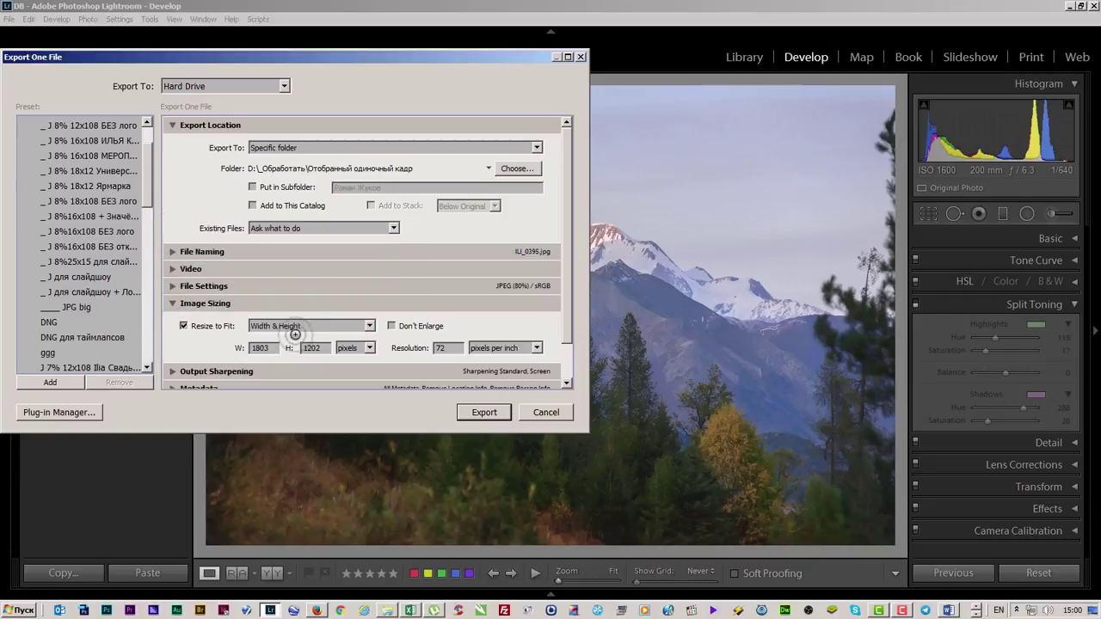
double_click(267, 348)
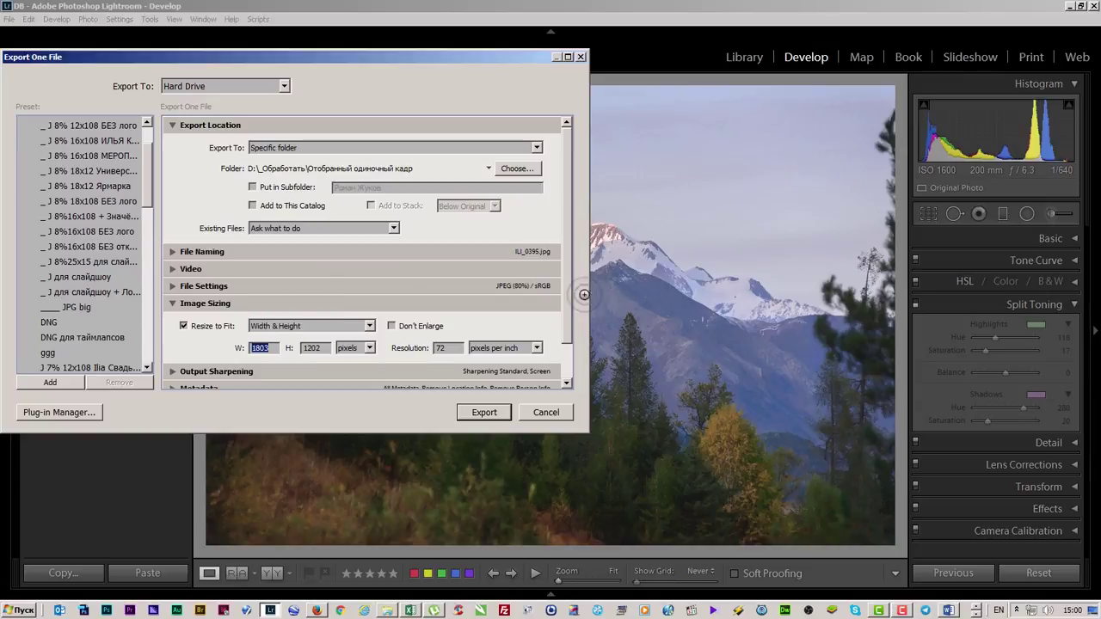
scroll(566, 317, down, 1)
click(172, 260)
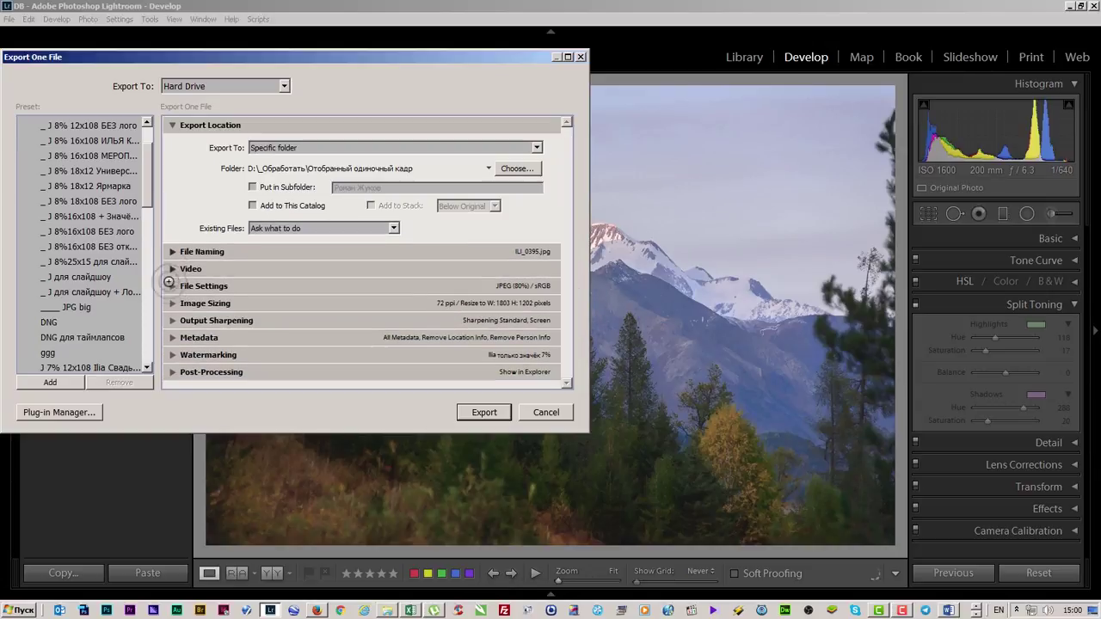
Set Output Sharpening to Screen at Standard amount.
click(173, 320)
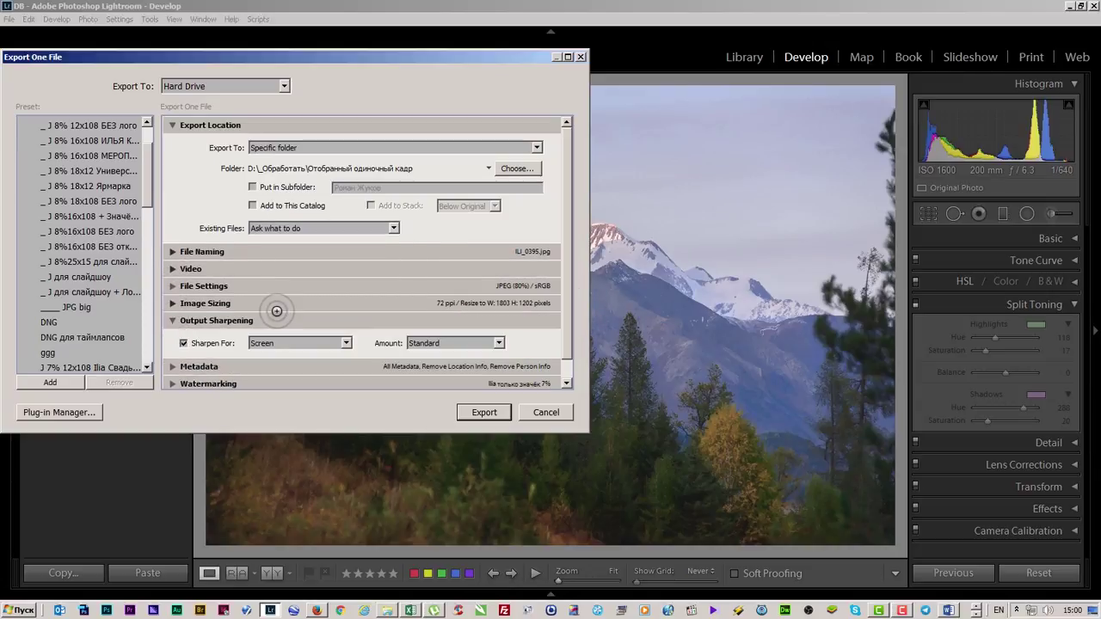
click(279, 340)
click(275, 362)
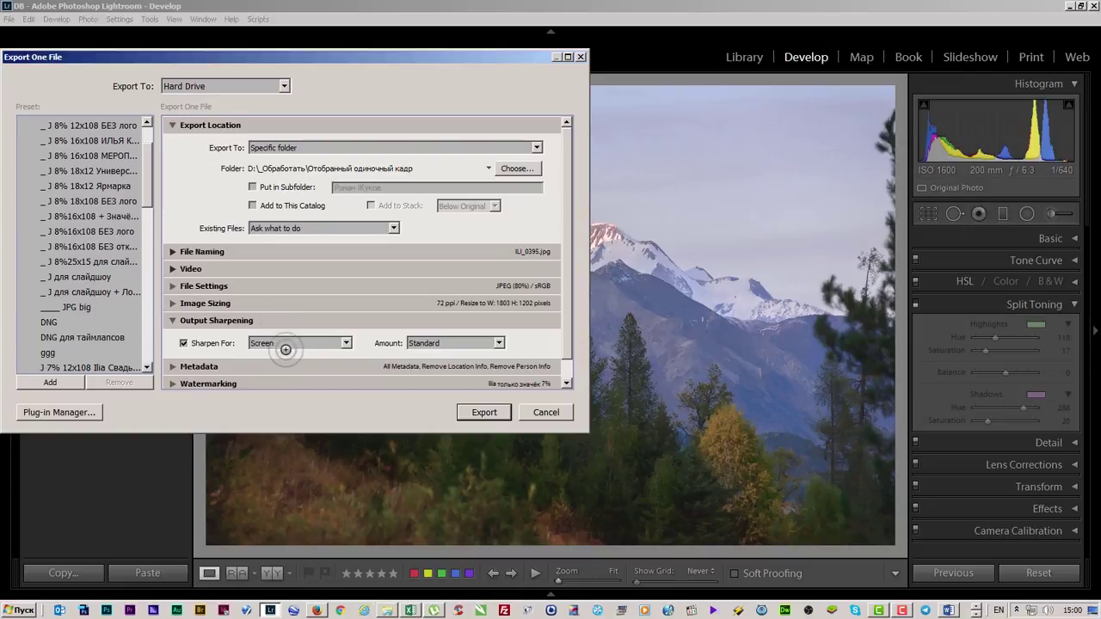
click(267, 343)
click(173, 320)
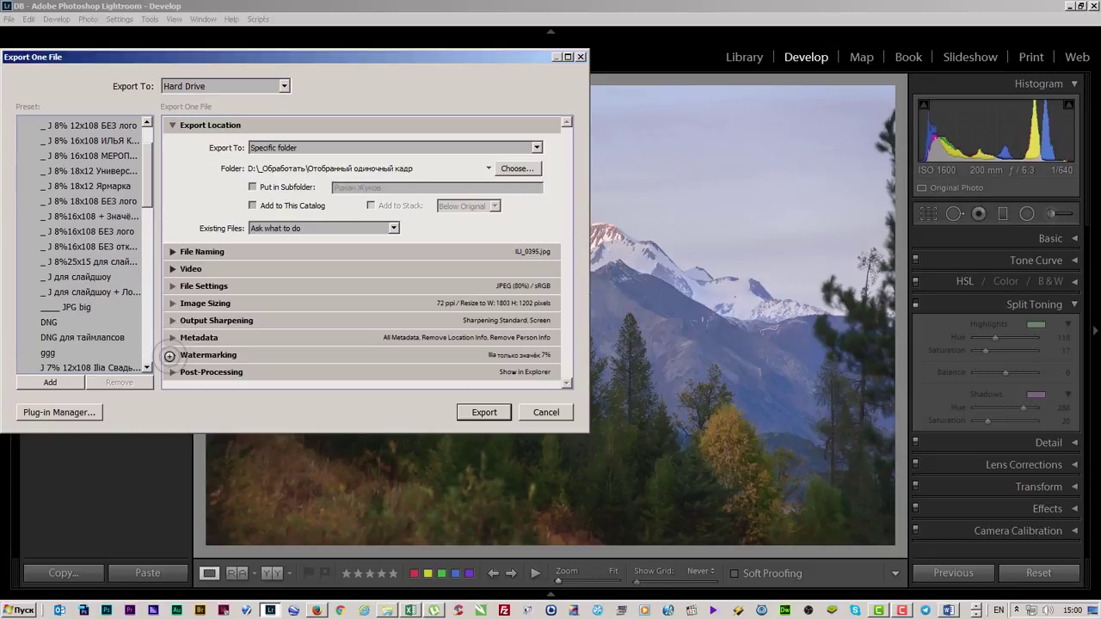
Turn the 7% badge watermark off and back on.
click(172, 354)
click(183, 373)
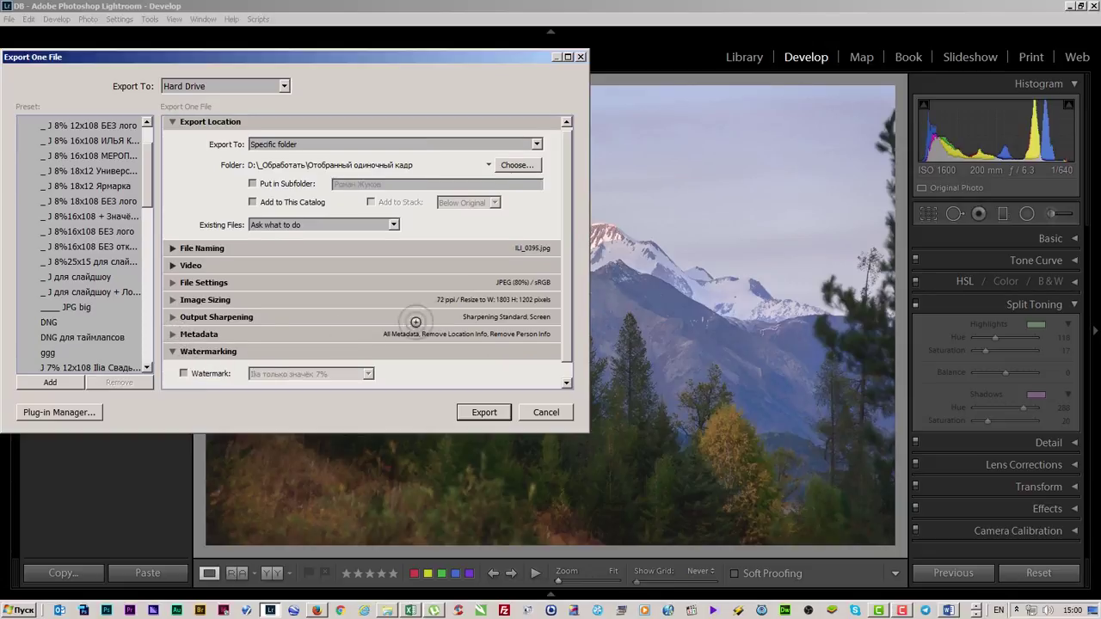
click(174, 351)
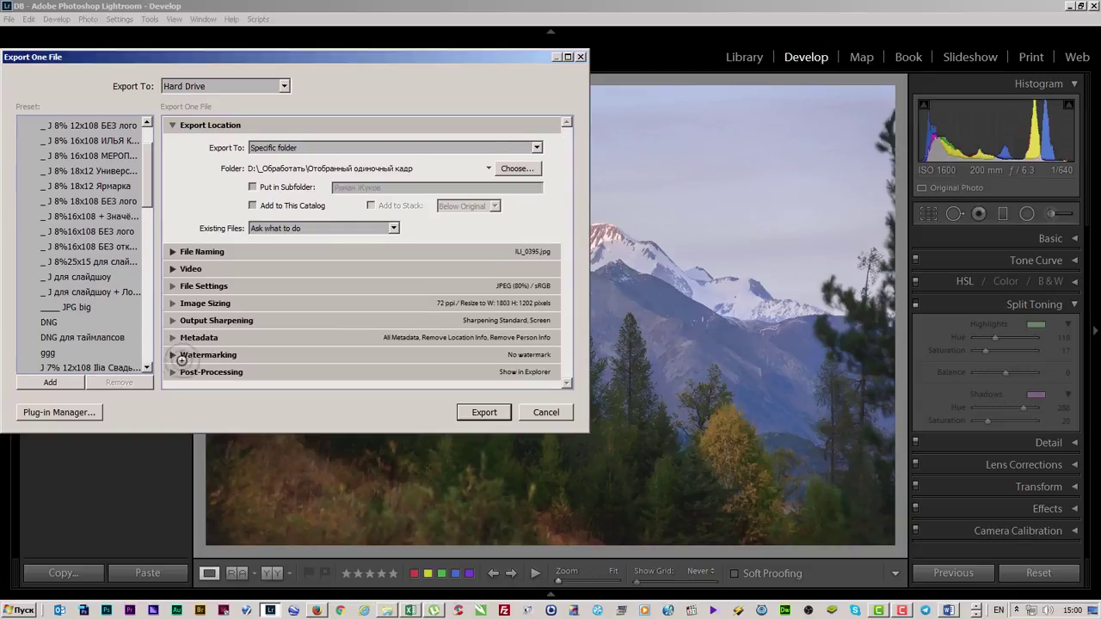
click(175, 355)
click(184, 375)
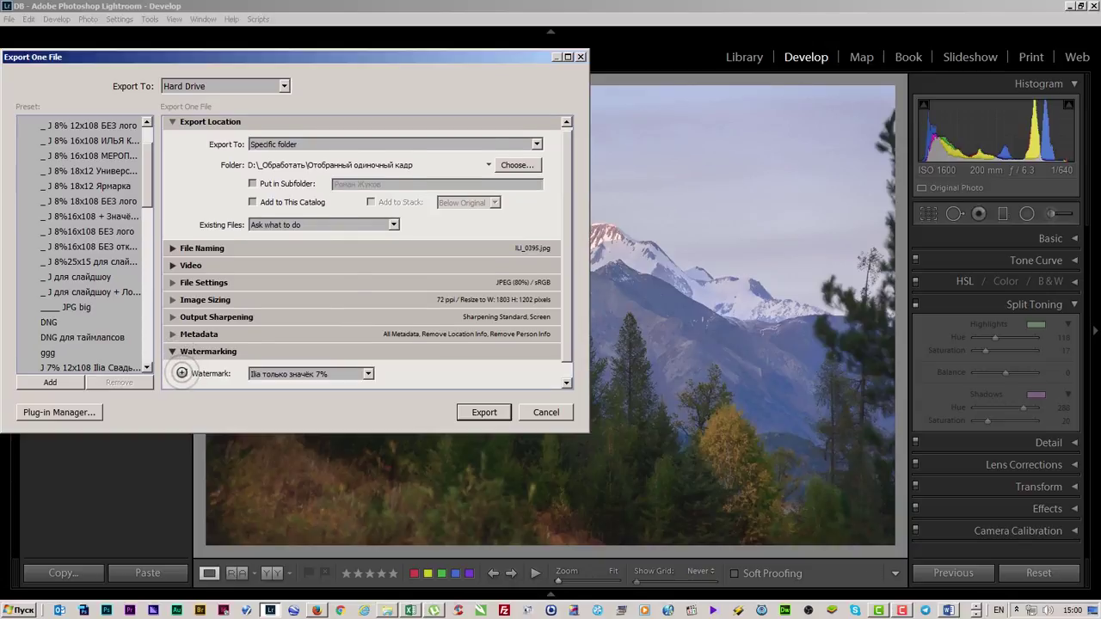
scroll(344, 275, down, 1)
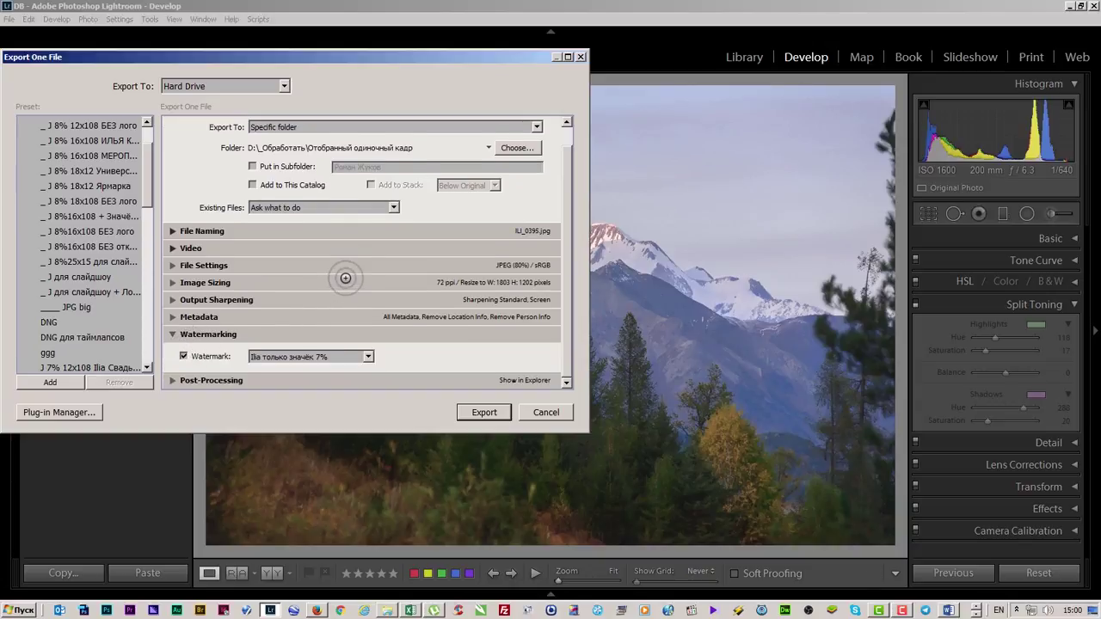
Leave the After Export action on Show in Explorer.
click(174, 380)
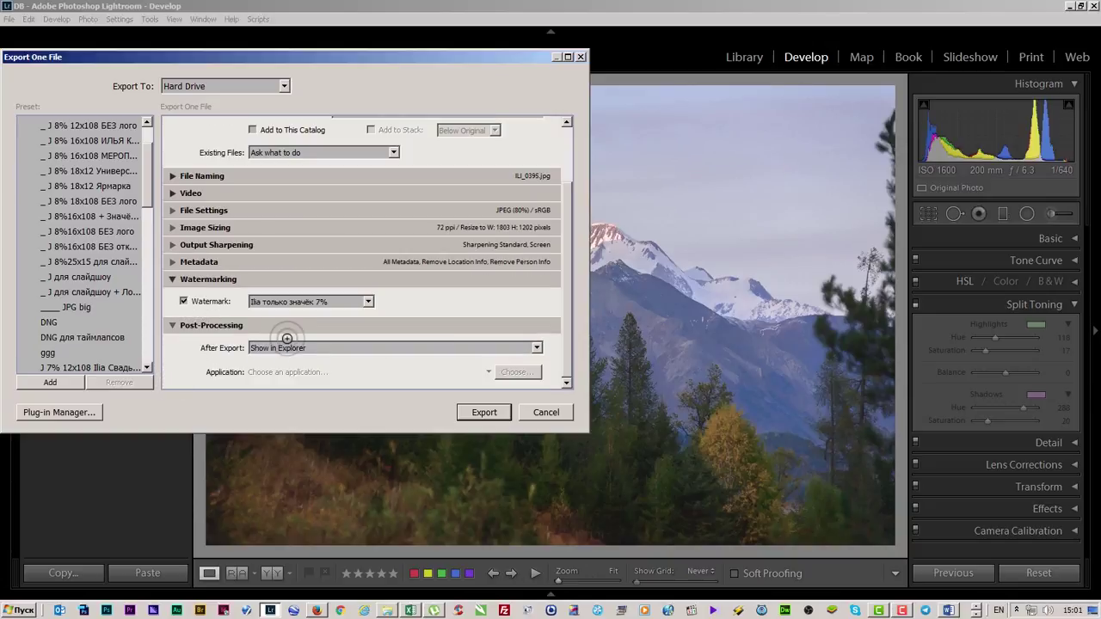
click(293, 348)
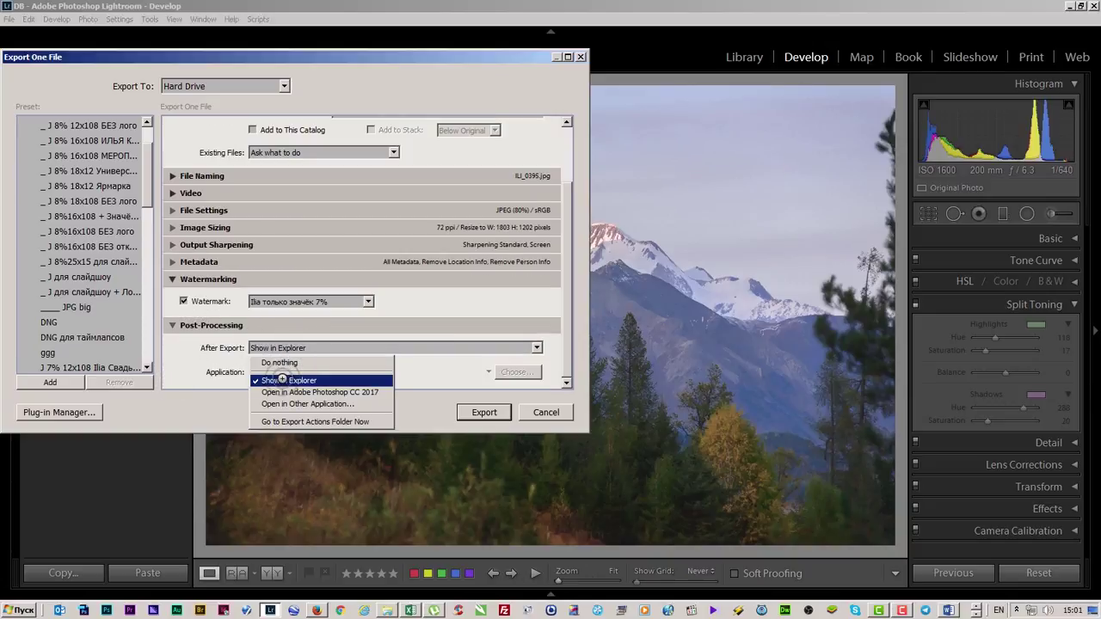
click(284, 380)
drag(562, 354, 590, 239)
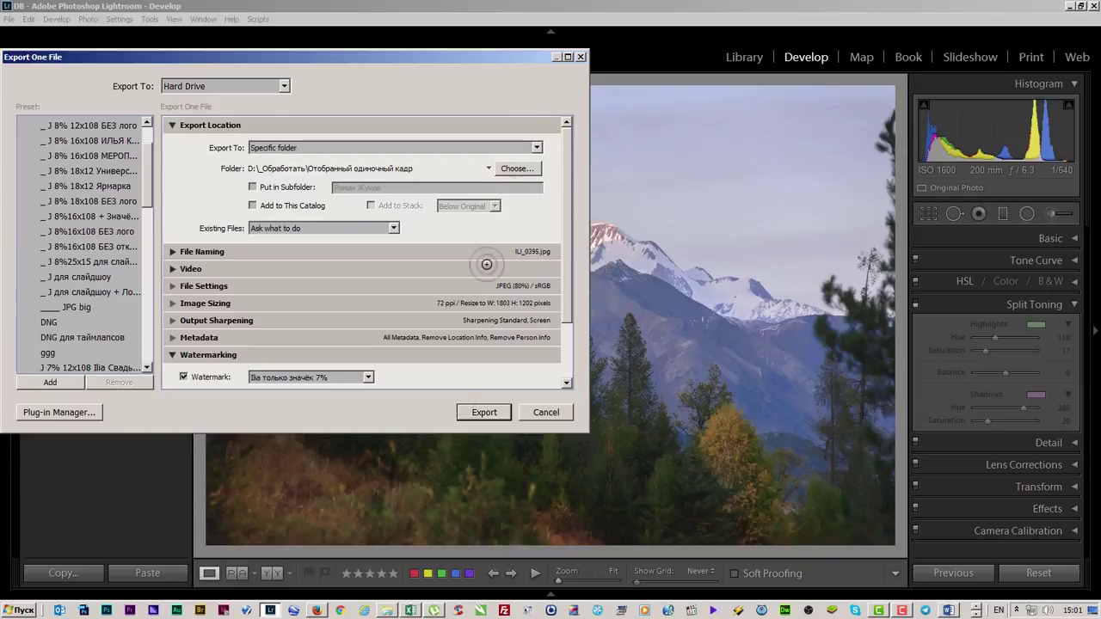
click(173, 124)
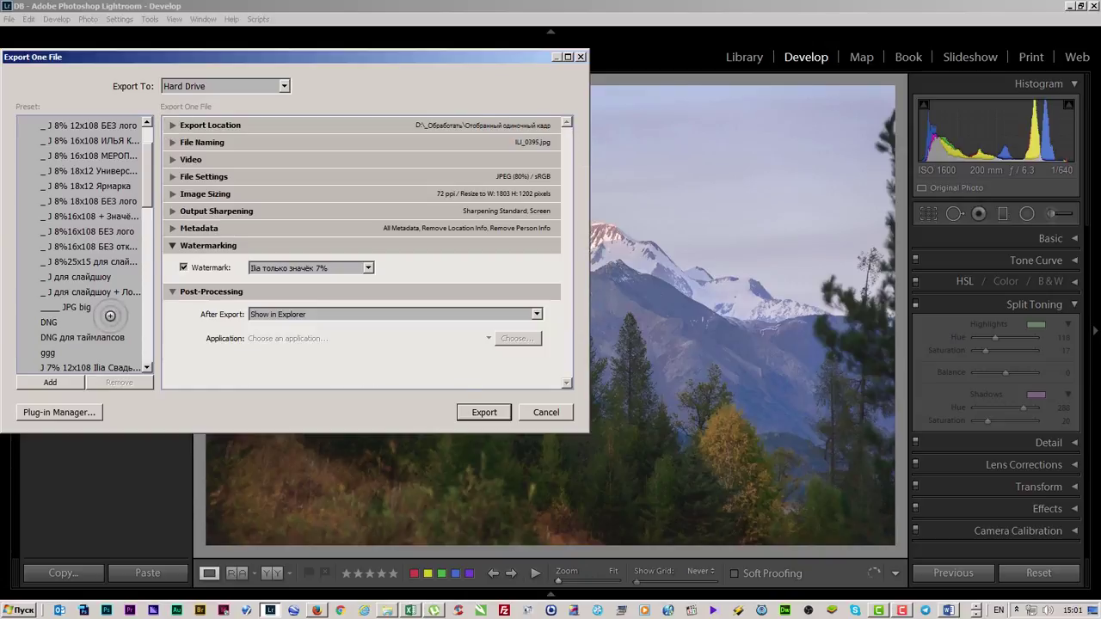
Save the current settings as a new web export preset.
click(50, 382)
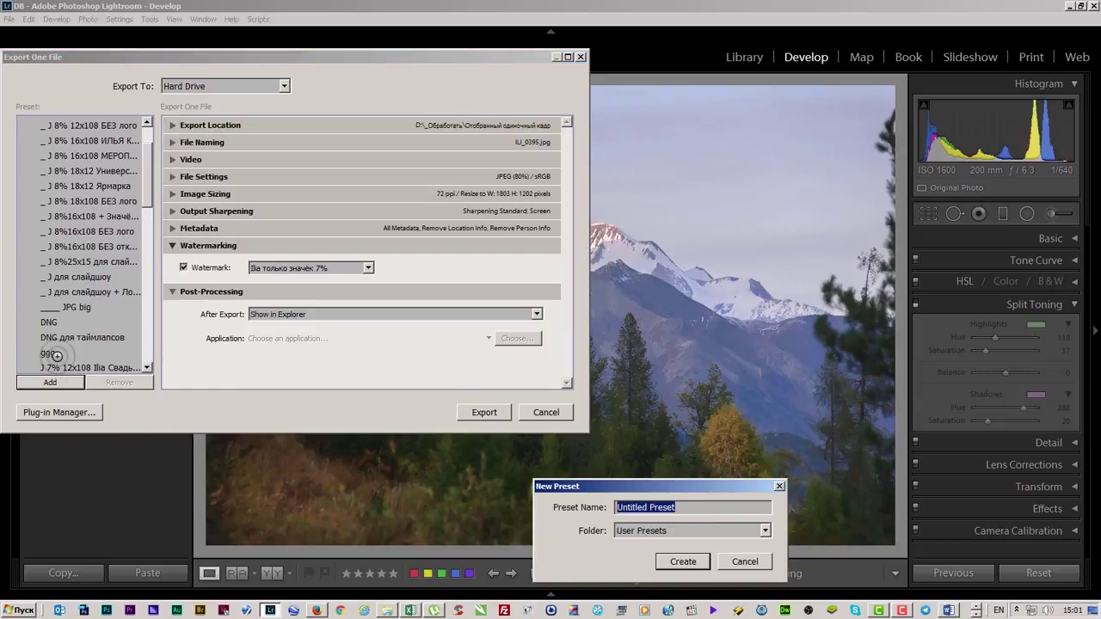
text(Ilia_Afanasieff_web)
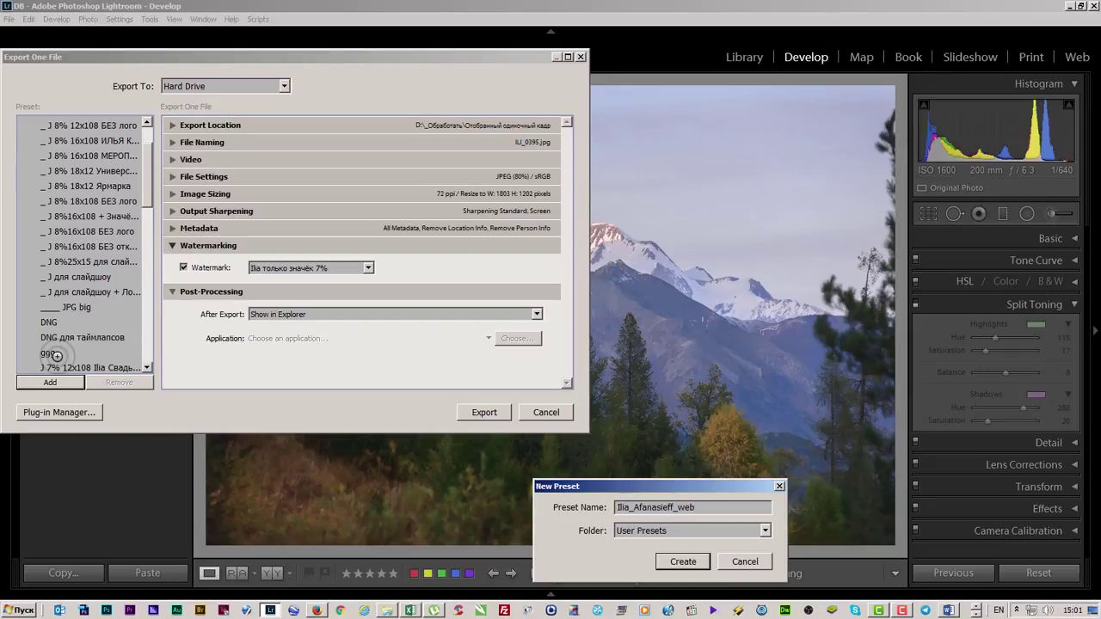
key(Return)
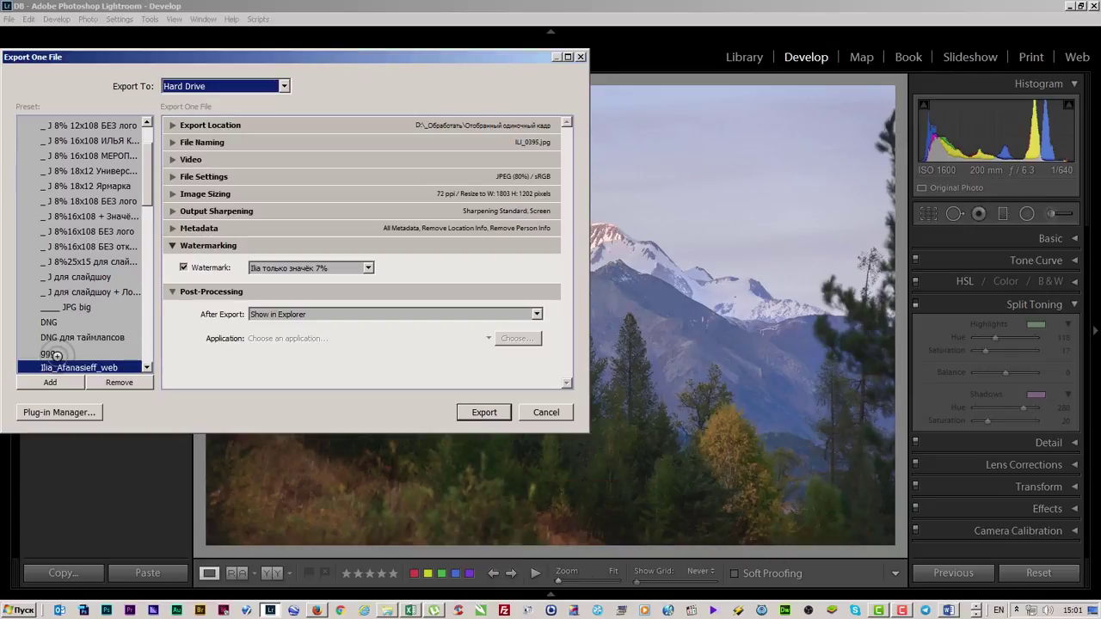
click(68, 360)
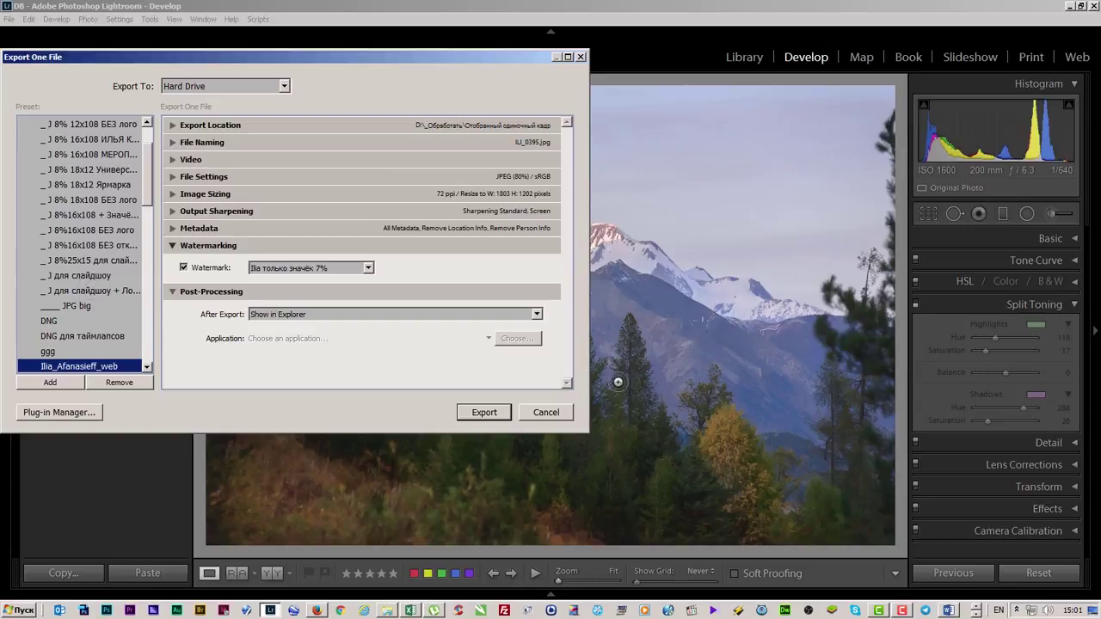
Switch the format to DNG, reload the new preset to restore JPEG, and export.
click(173, 176)
click(297, 201)
click(273, 248)
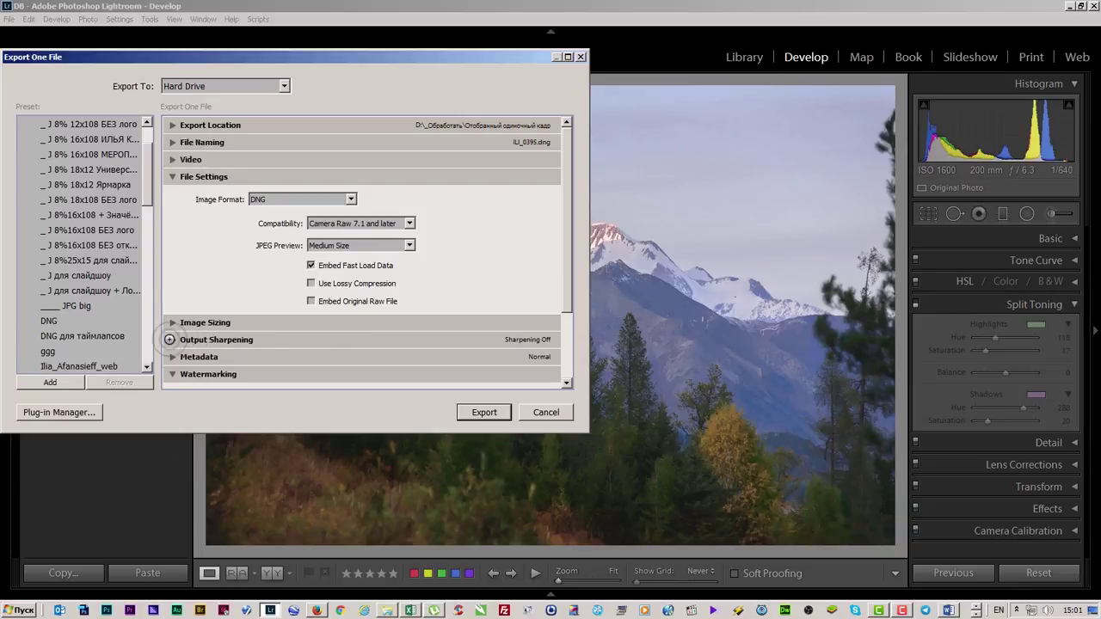
click(175, 323)
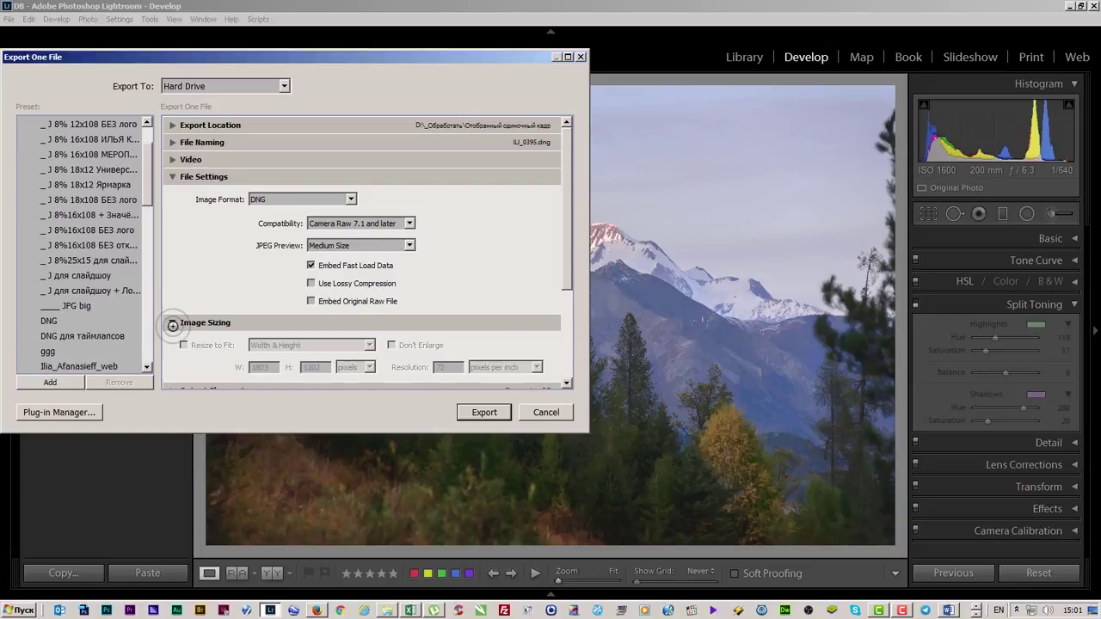
click(181, 320)
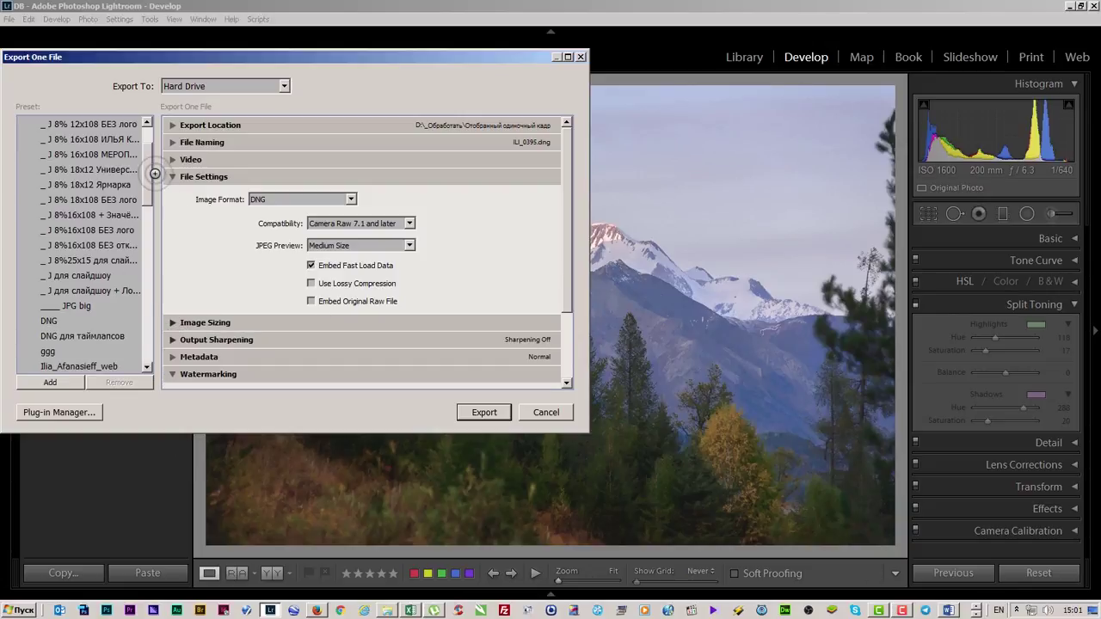
scroll(107, 232, down, 5)
scroll(107, 233, down, 5)
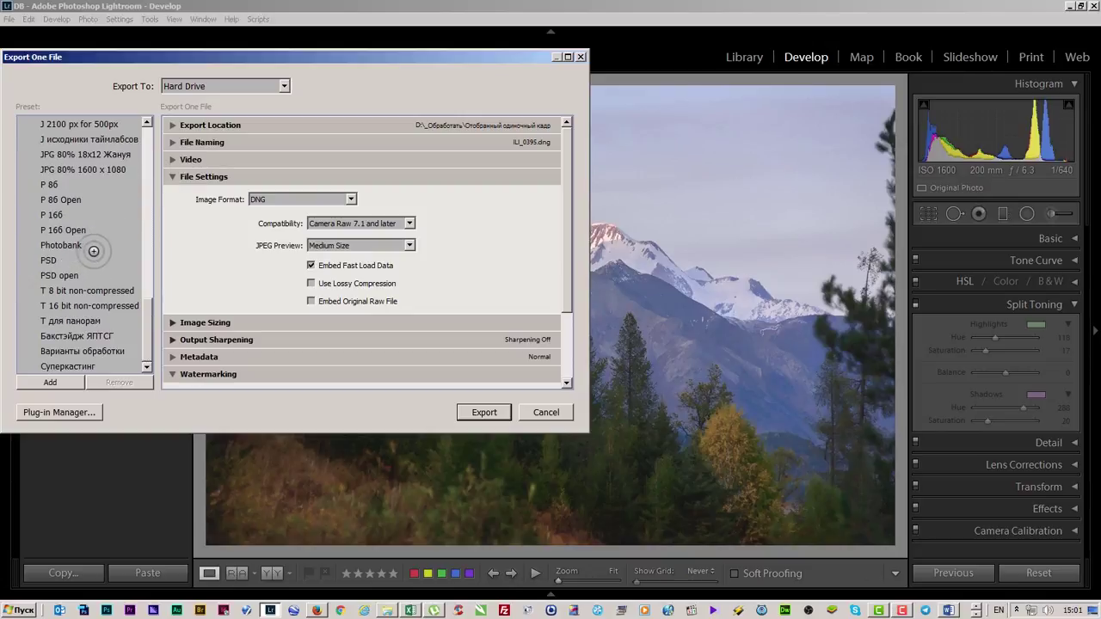
mouse_move(146, 325)
mouse_down()
mouse_move(147, 267)
mouse_move(127, 210)
mouse_up()
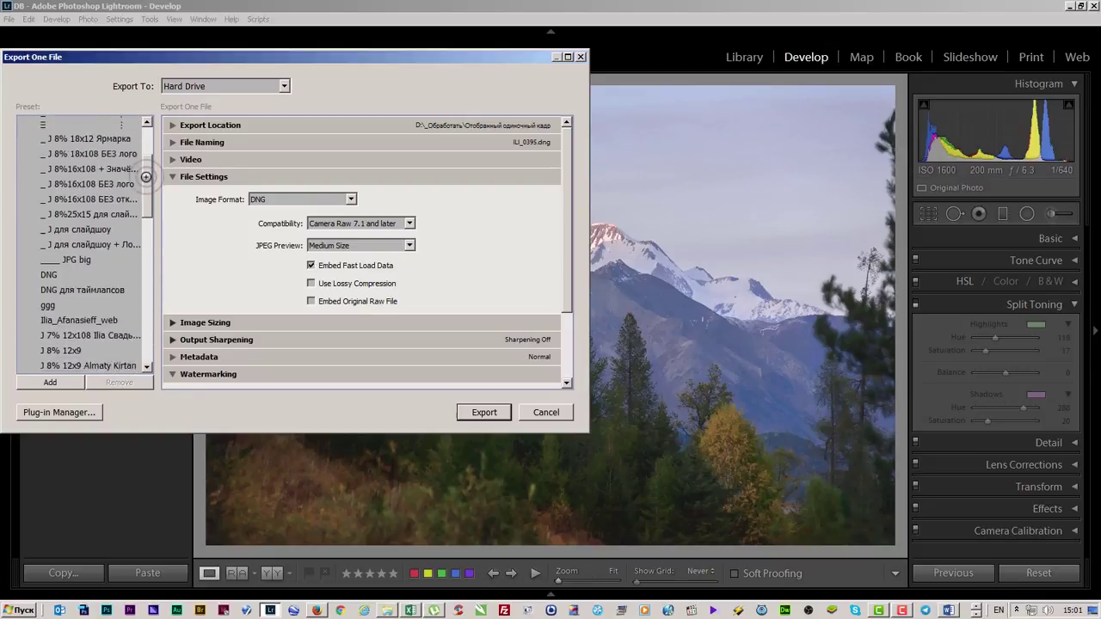
scroll(147, 172, down, 1)
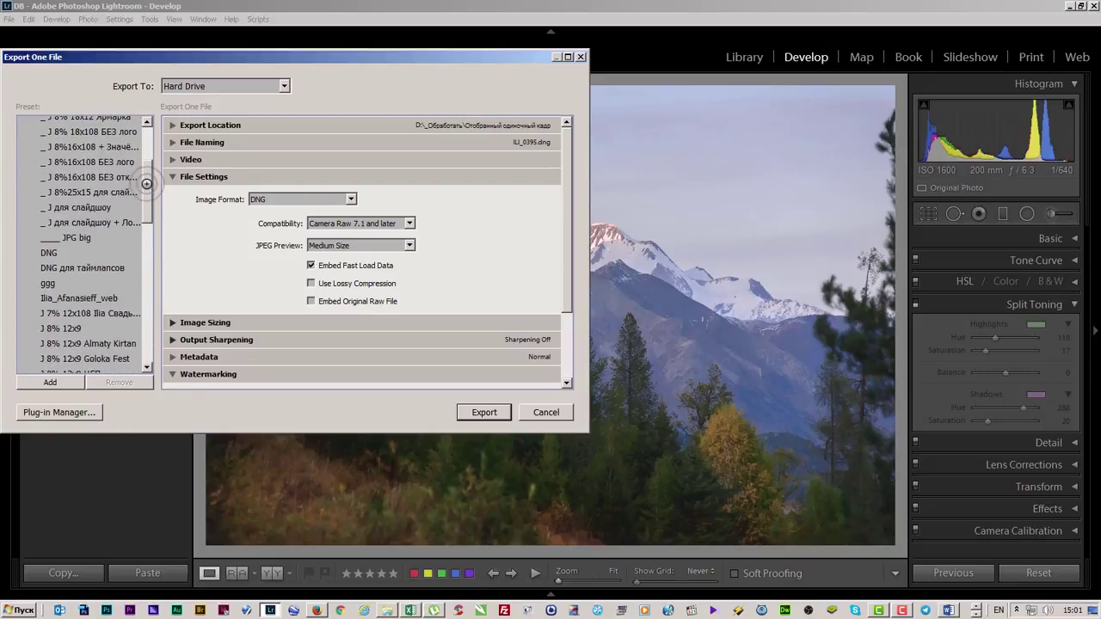
click(79, 297)
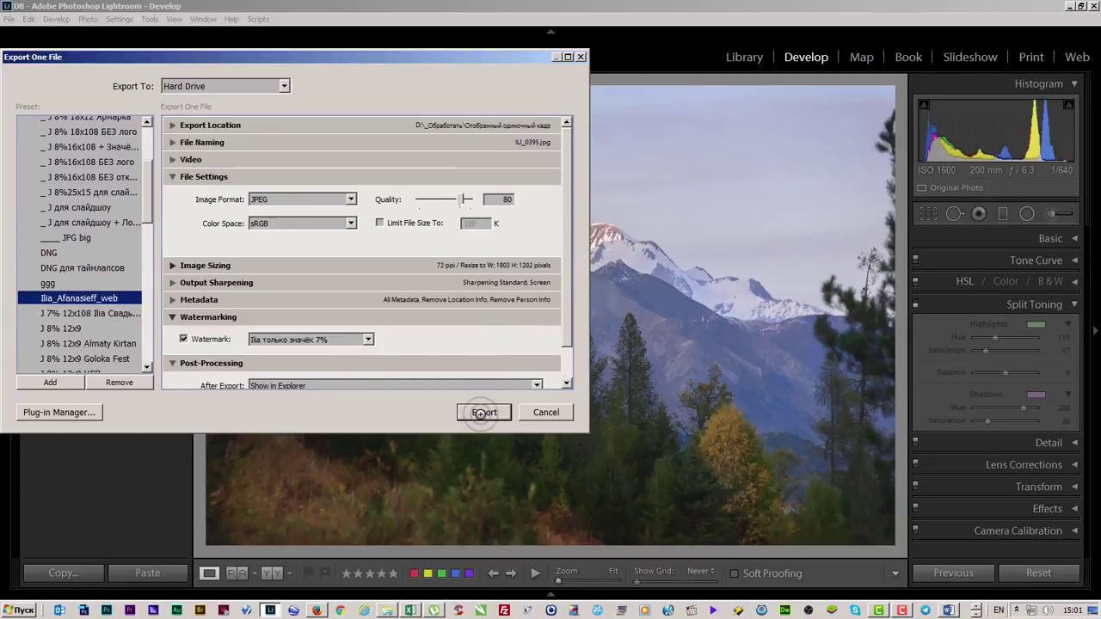
click(483, 413)
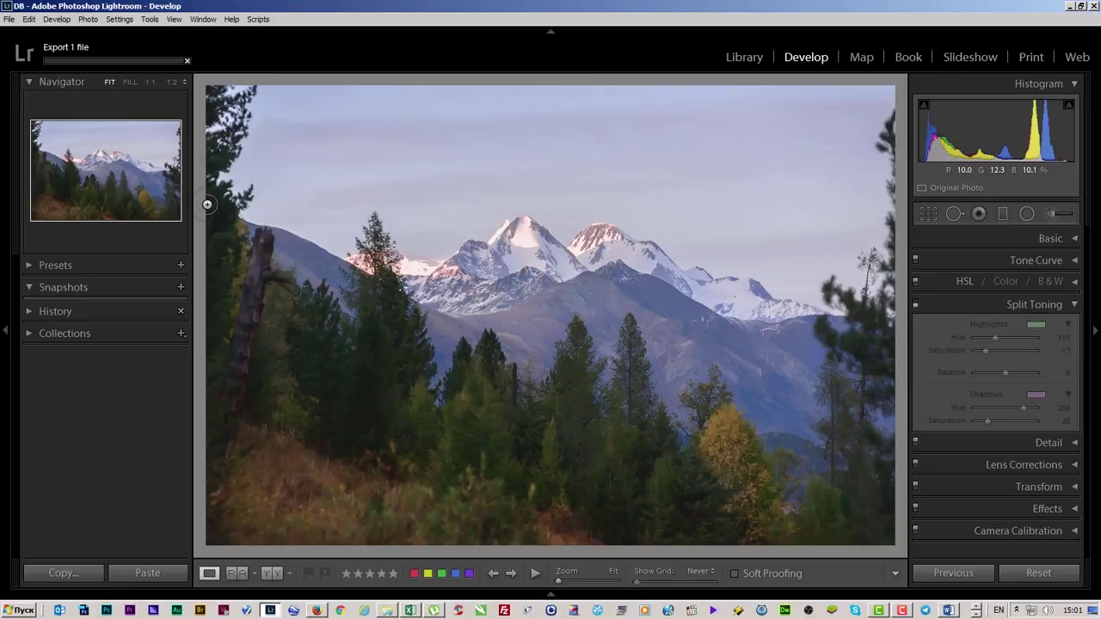
Create a virtual copy of the mountain photo in the Library.
click(747, 60)
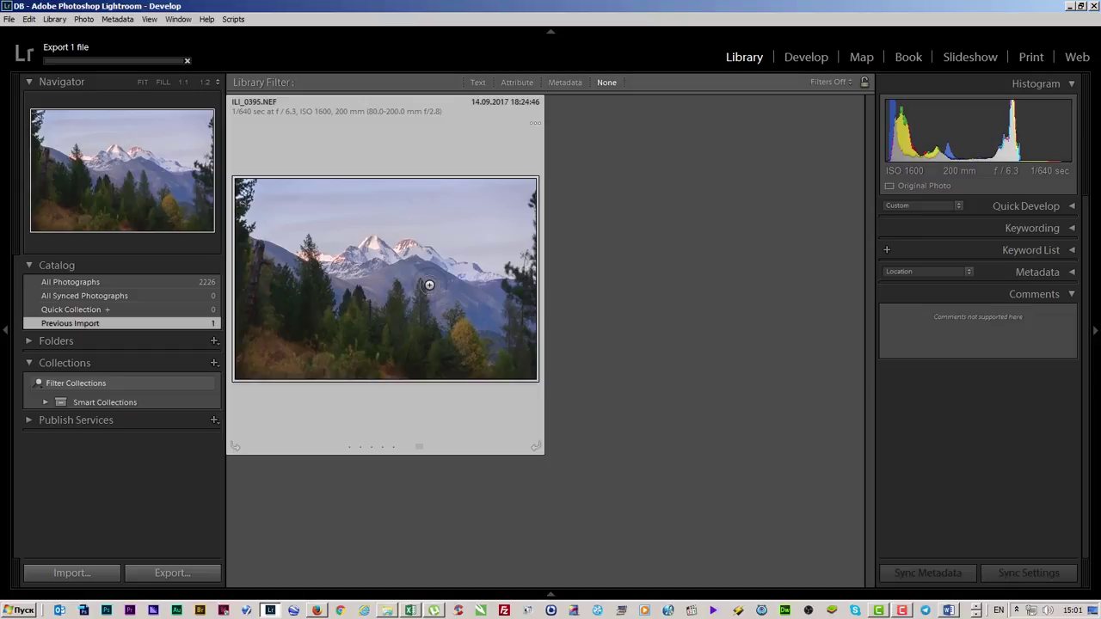
right_click(428, 285)
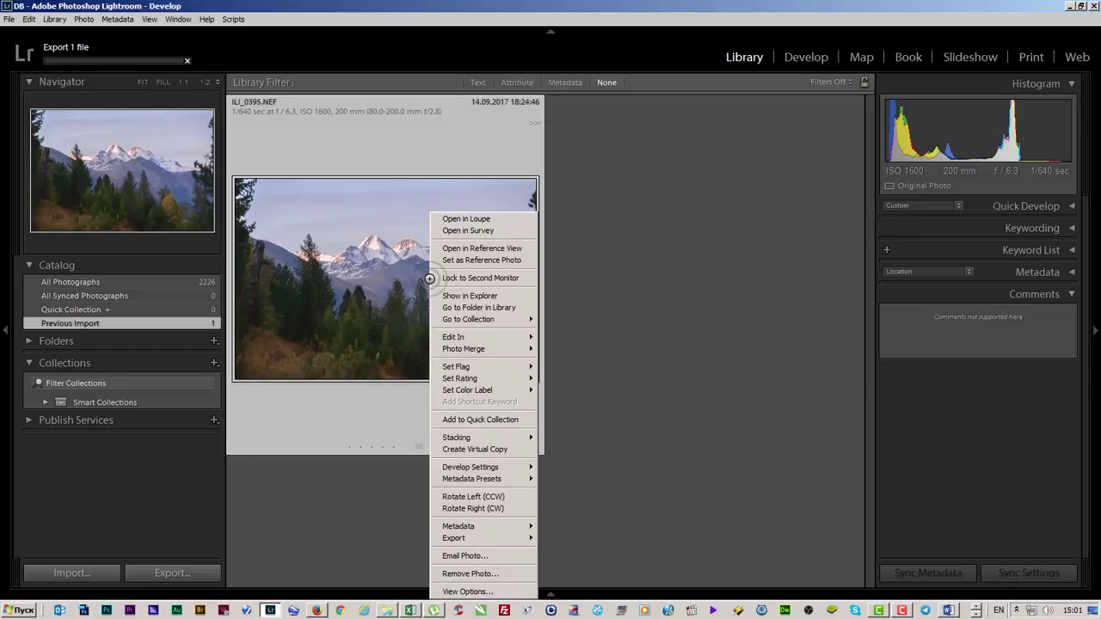
click(488, 449)
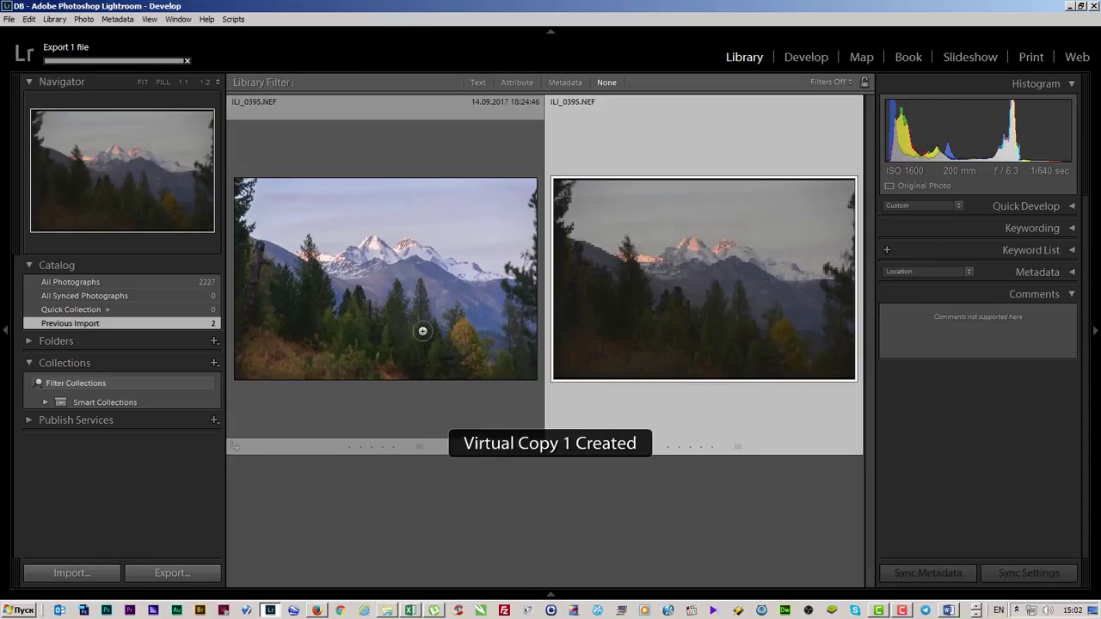
Apply the Zeroed Quick Develop preset to the virtual copy.
right_click(467, 472)
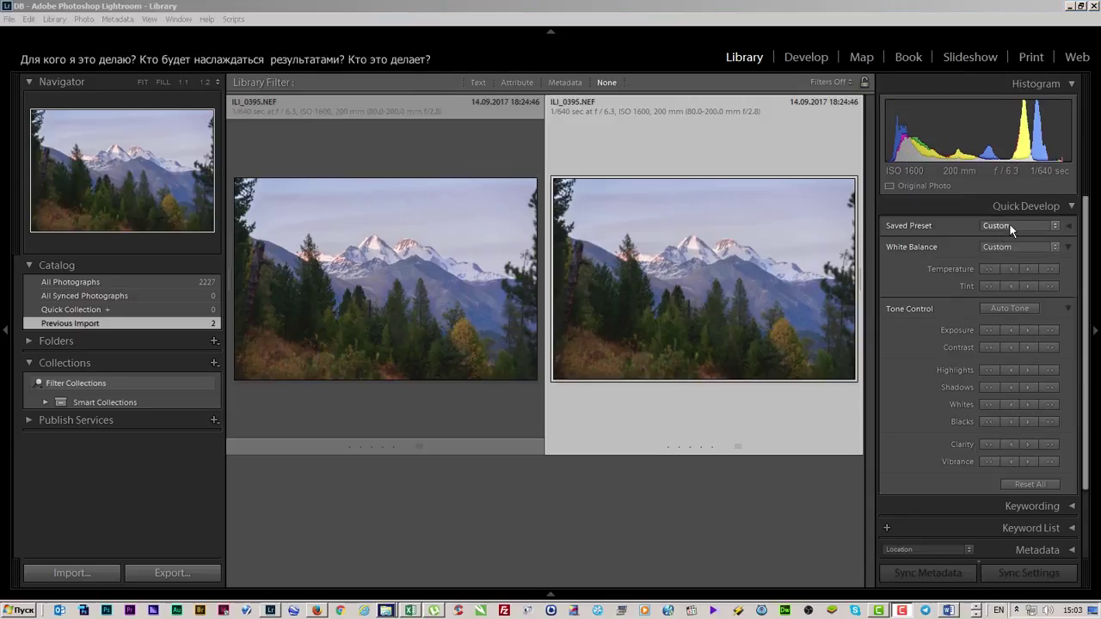
click(1008, 224)
mouse_move(1027, 352)
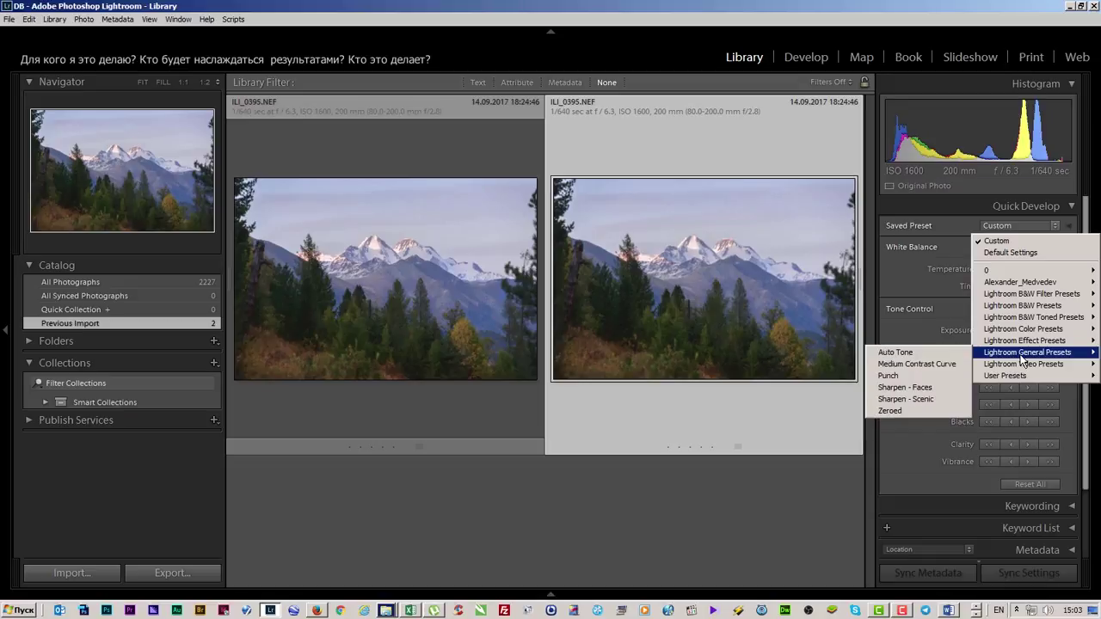
click(904, 409)
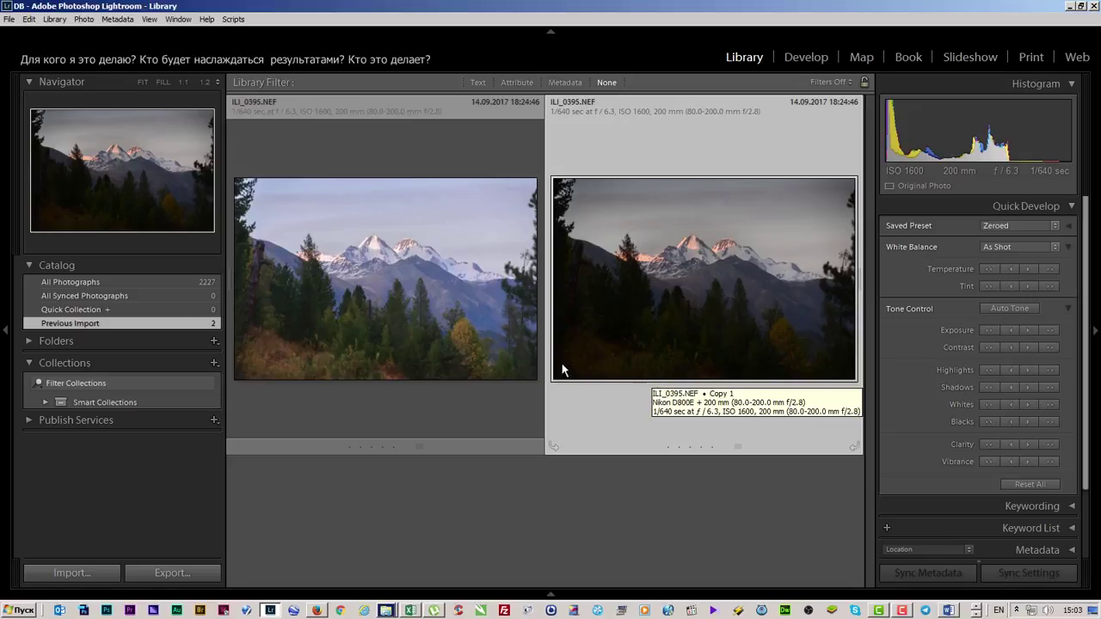
click(9, 19)
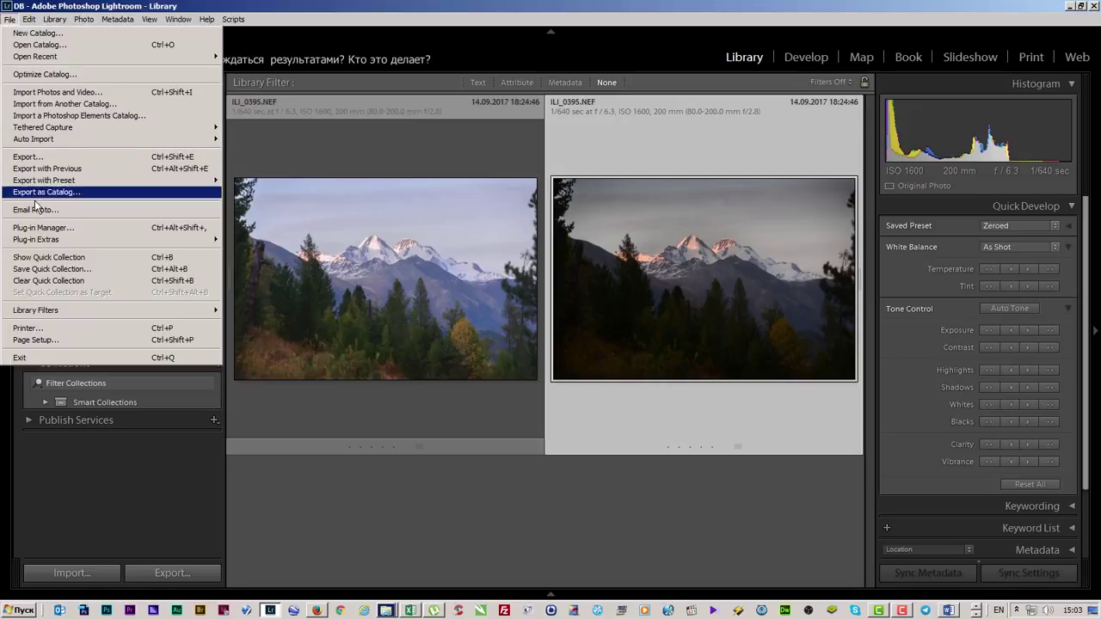
Export the Zeroed copy, choosing a new name if the file already exists.
key(Return)
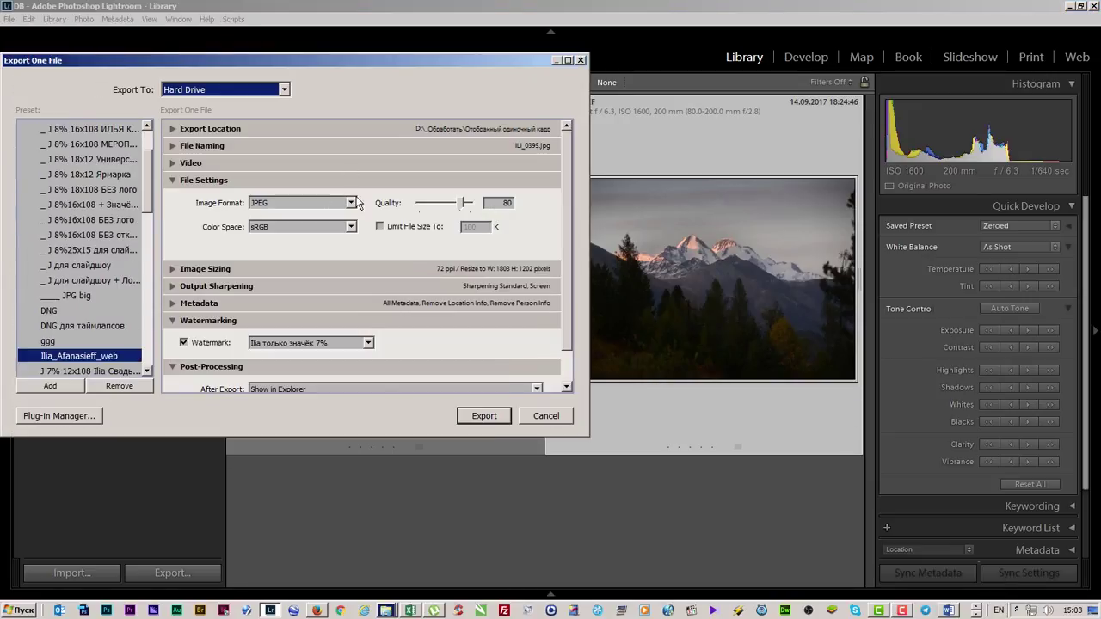
click(173, 128)
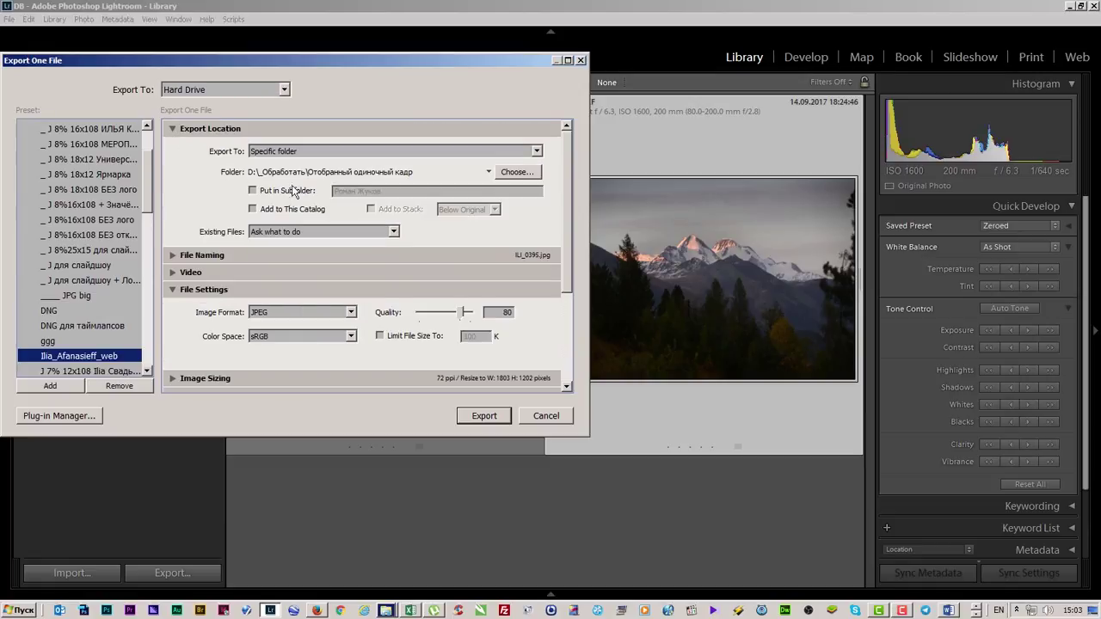
click(288, 232)
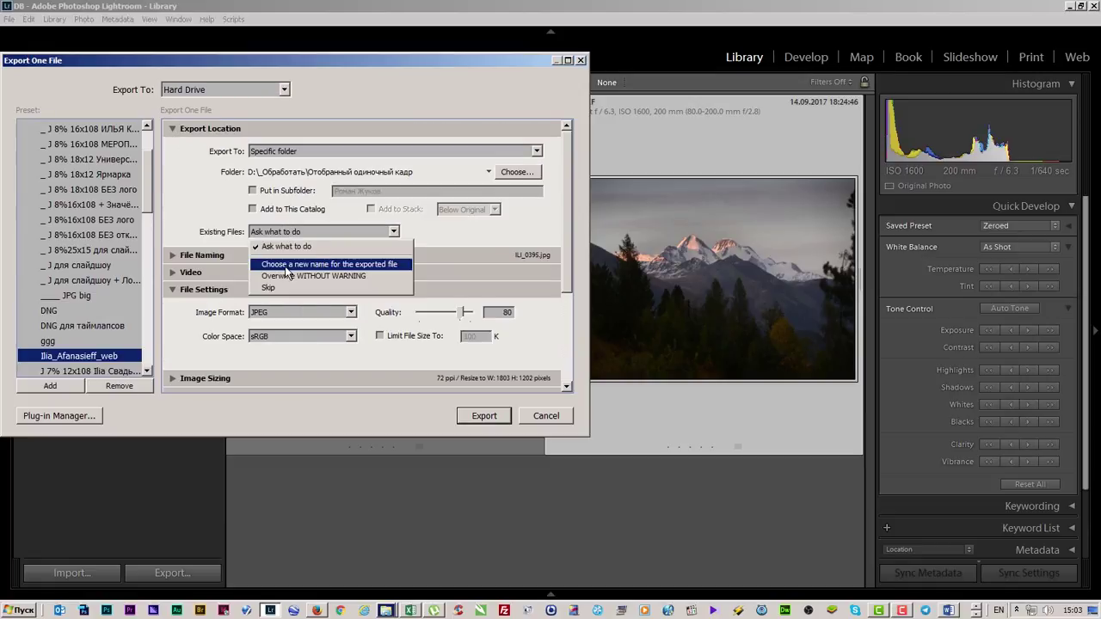
click(287, 268)
click(471, 418)
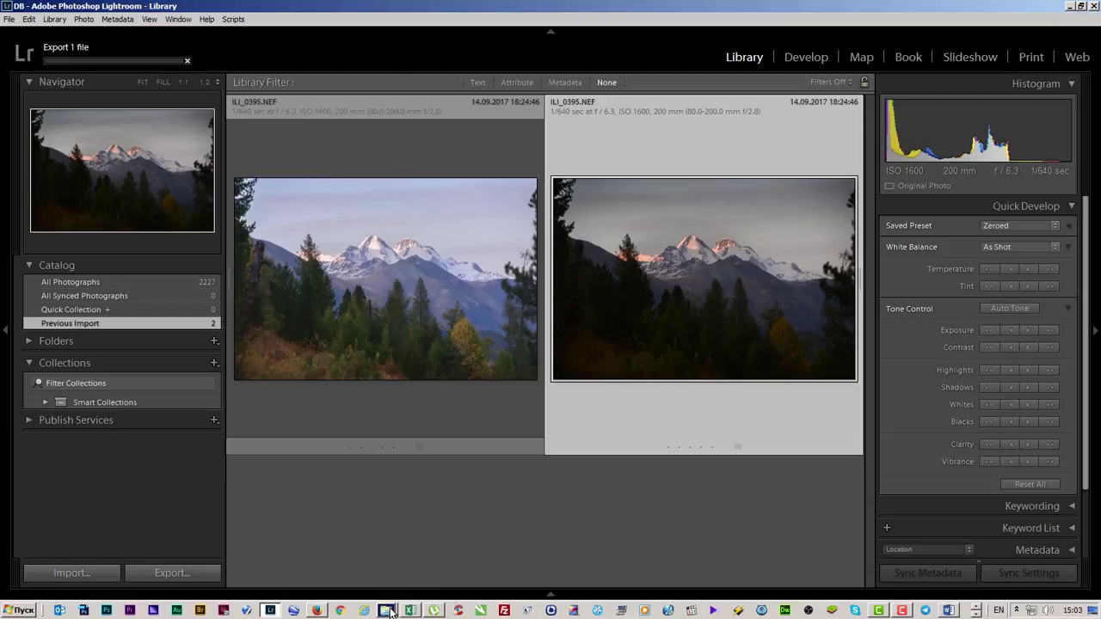
click(389, 611)
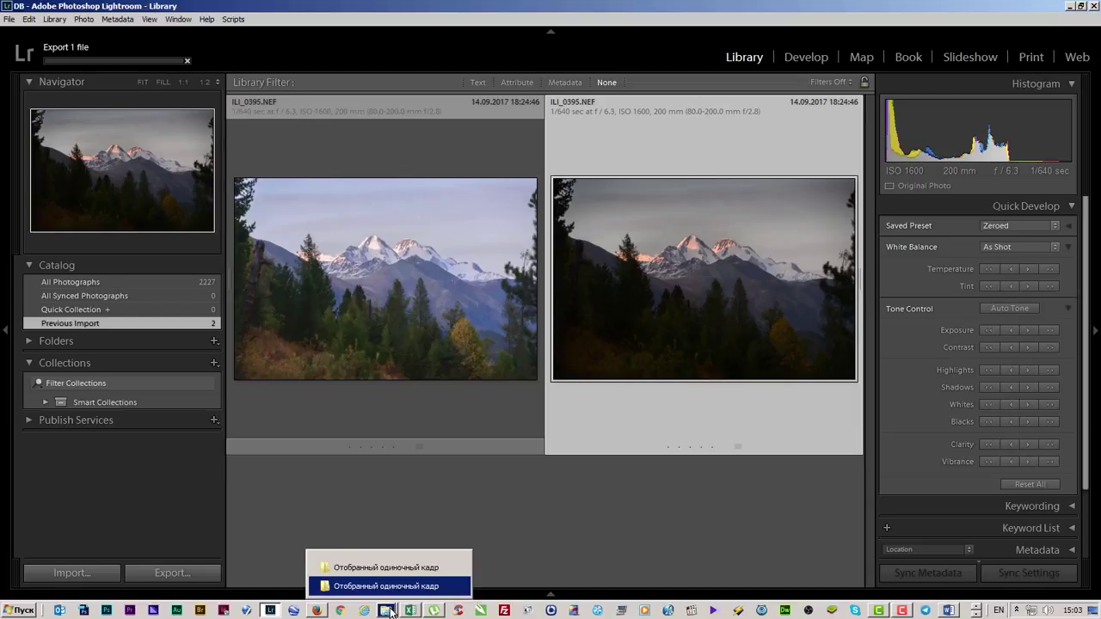
View ILI_0395.jpg full screen in ACDSee, scrolling between both exported images.
click(385, 610)
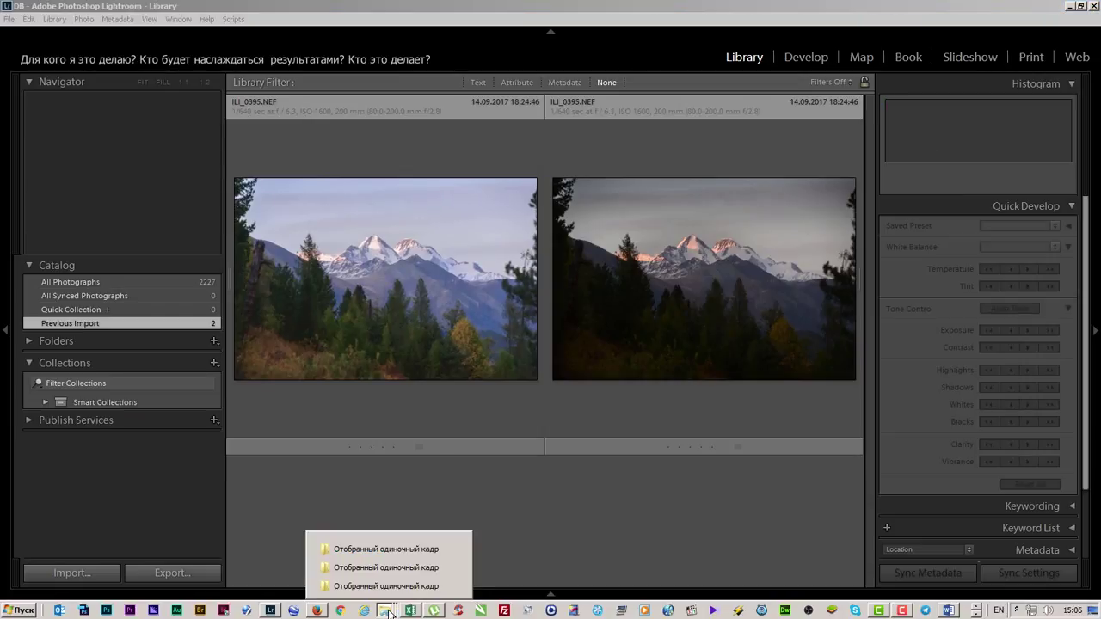
click(385, 588)
double_click(903, 233)
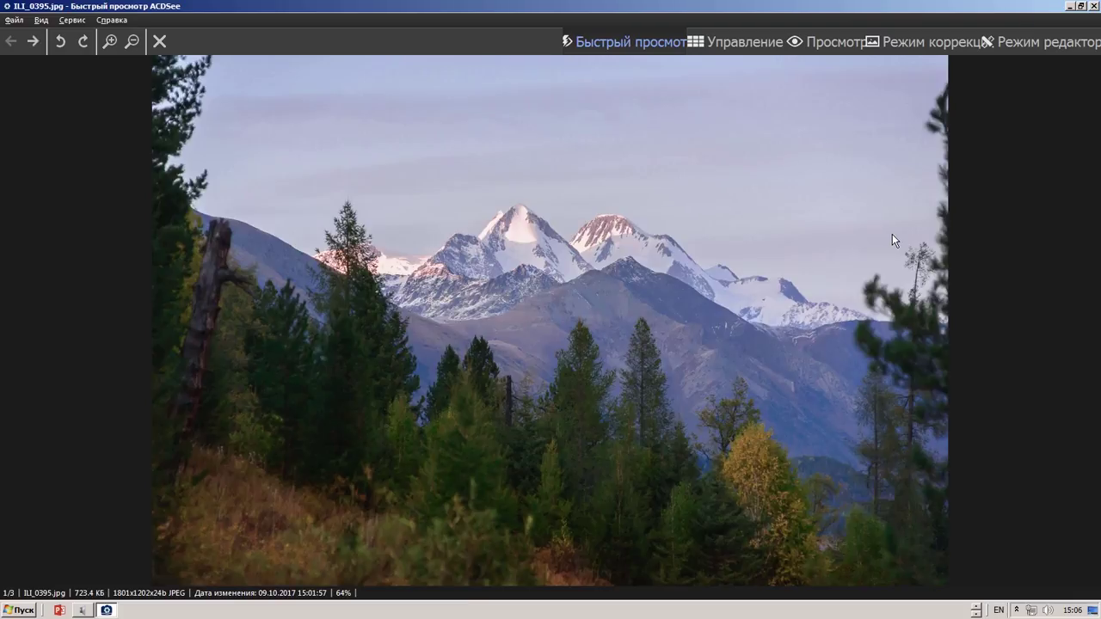
key(f)
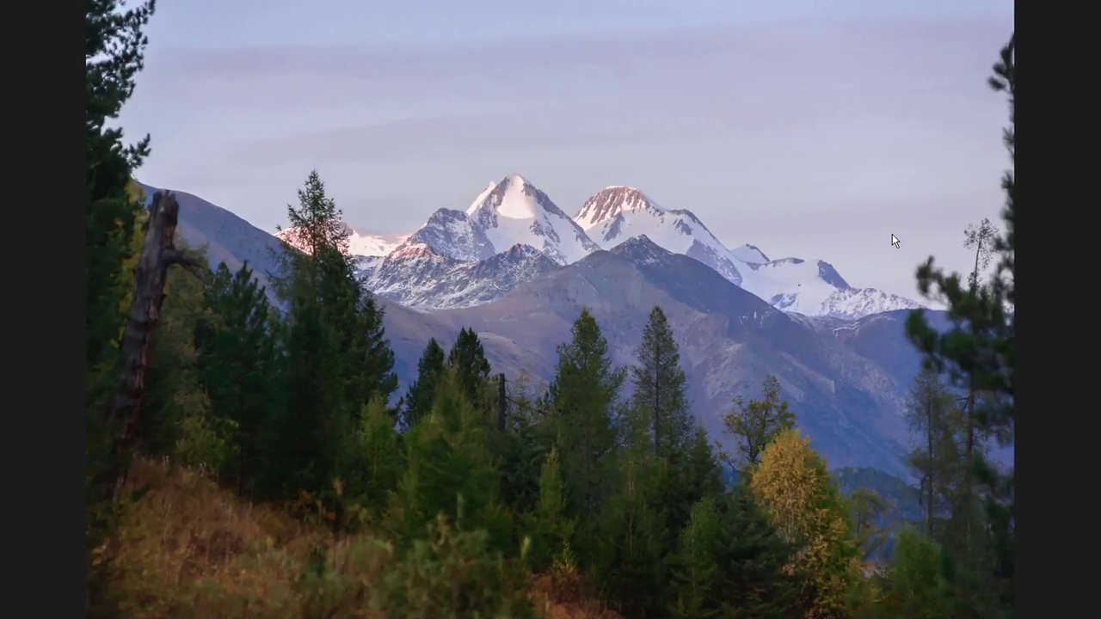
scroll(891, 234, down, 1)
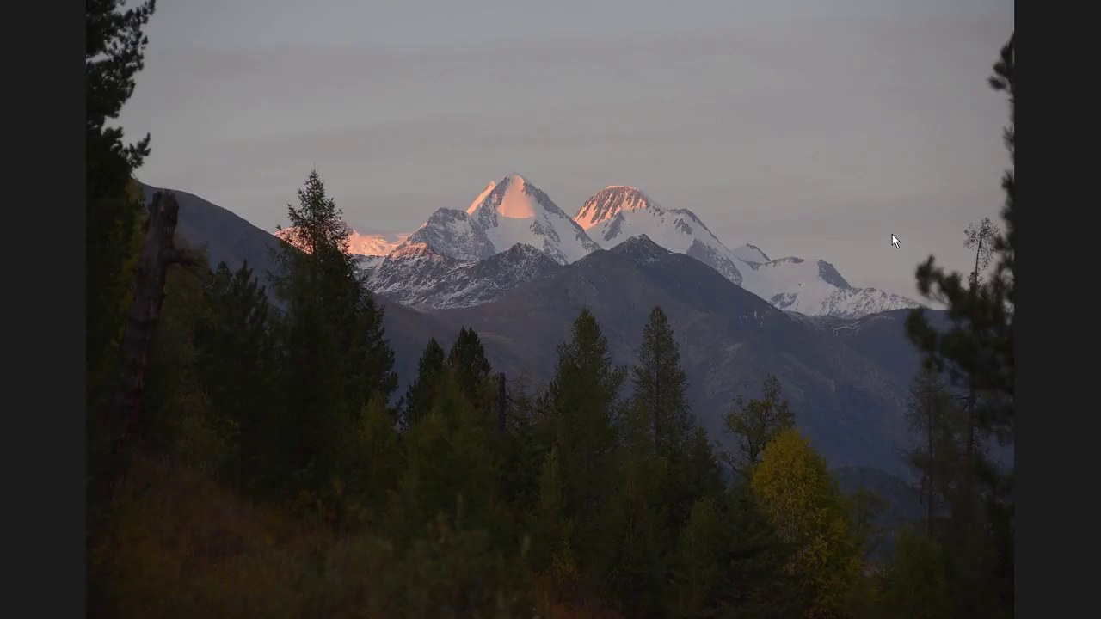
scroll(892, 234, down, 1)
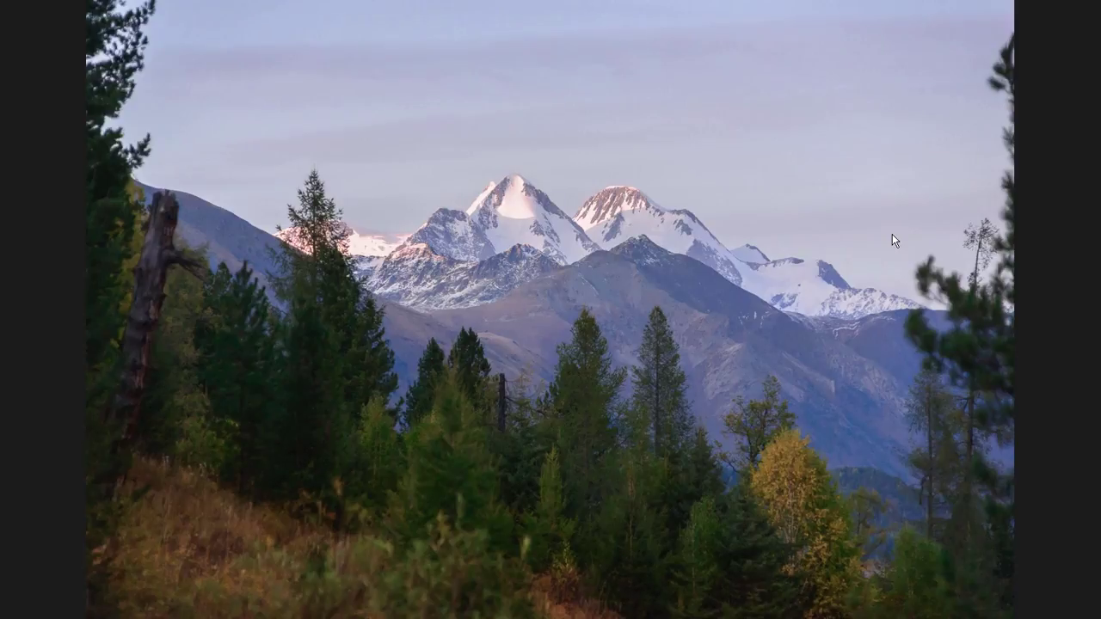
scroll(892, 234, up, 1)
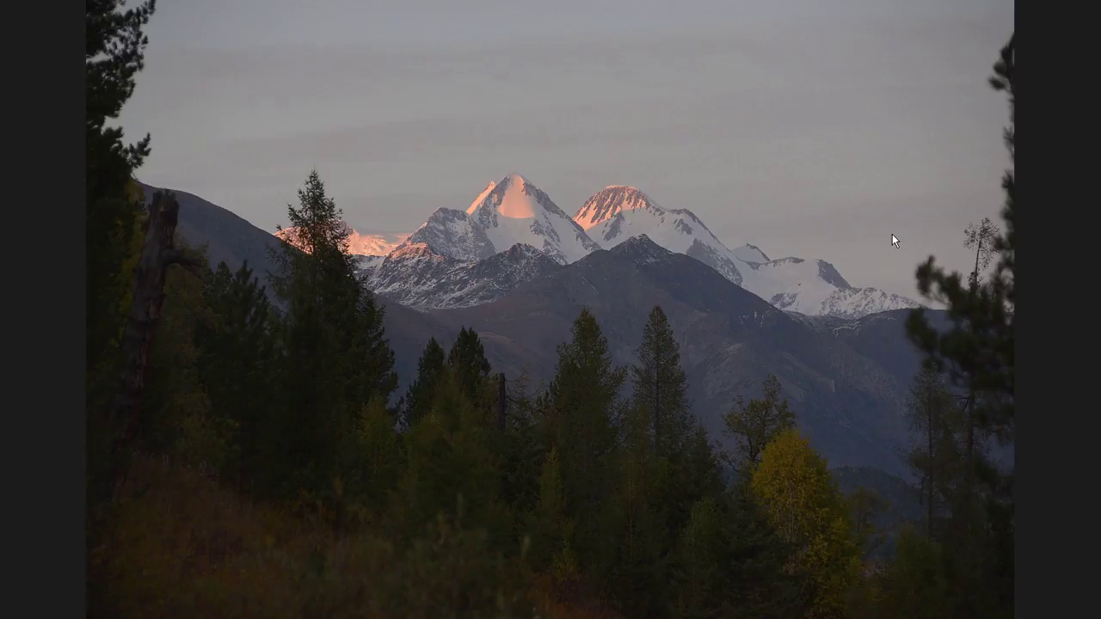
scroll(892, 234, down, 1)
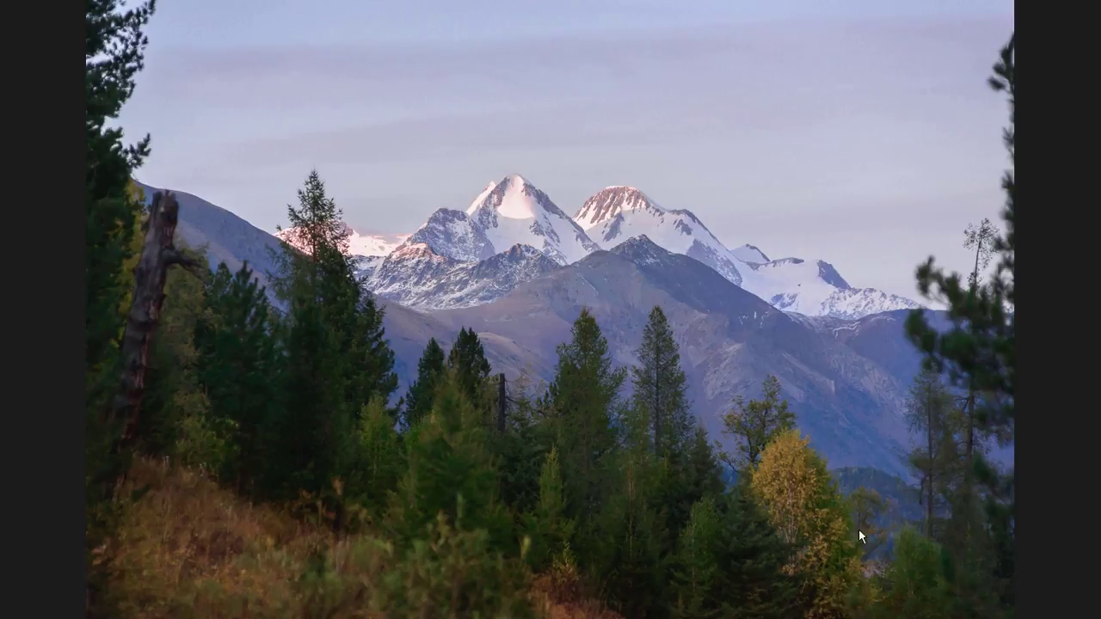
key(Escape)
Create Virtual Copy 2 of the brighter left photo and open it in Develop.
click(652, 508)
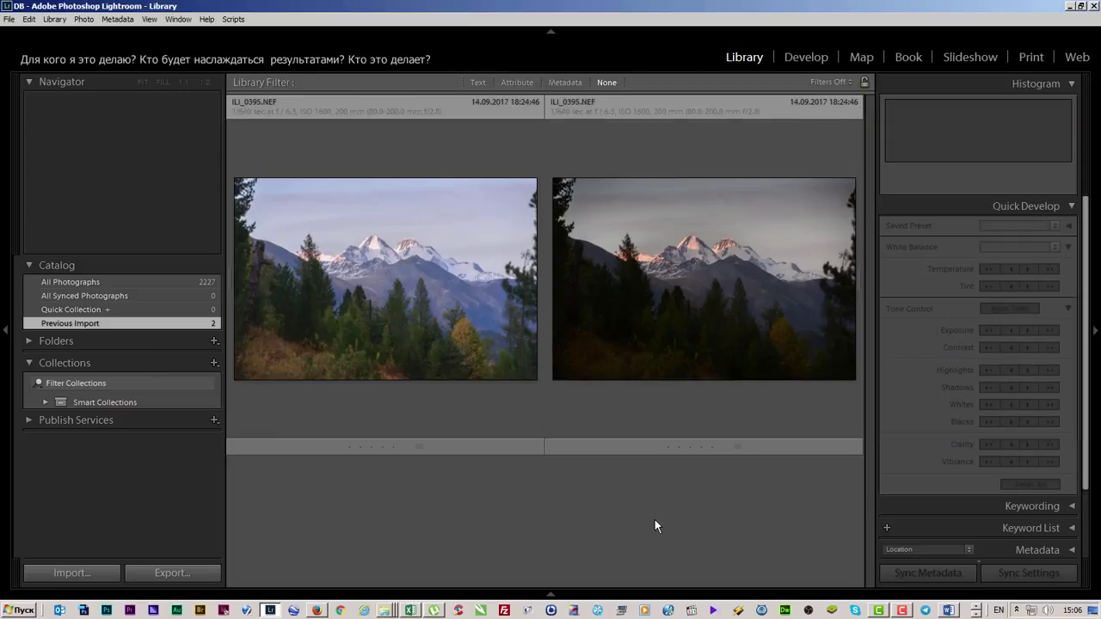
click(430, 225)
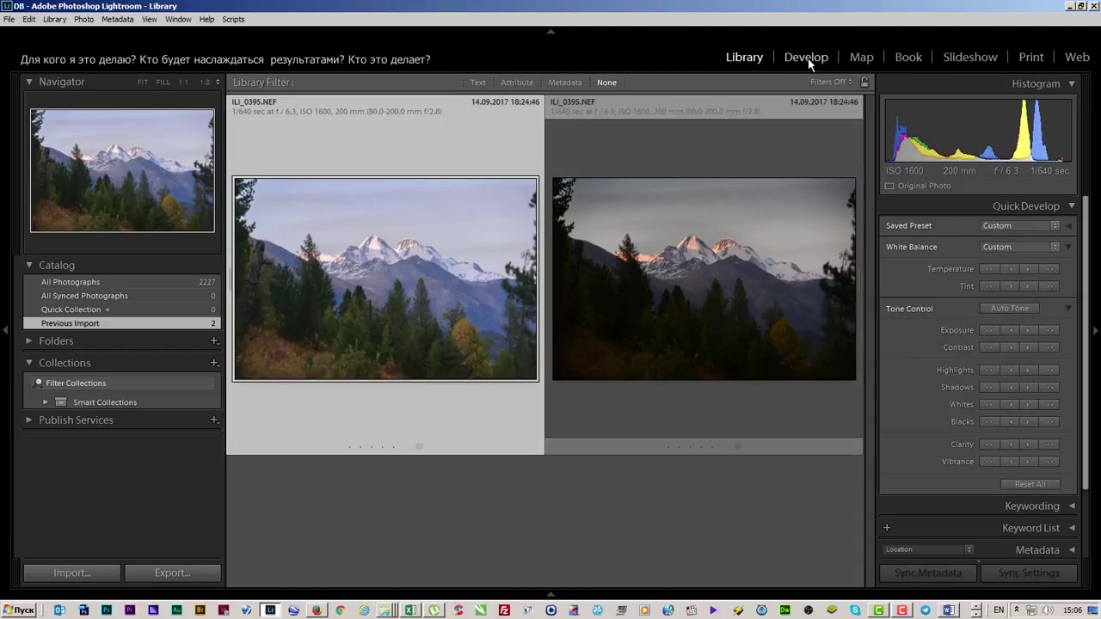
right_click(438, 291)
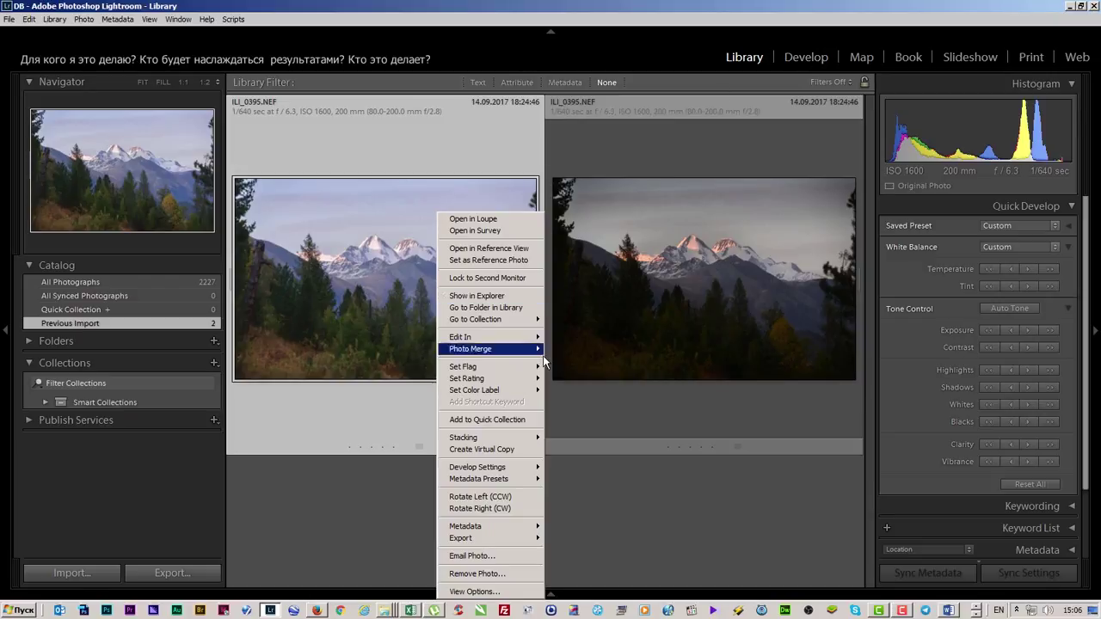
click(482, 450)
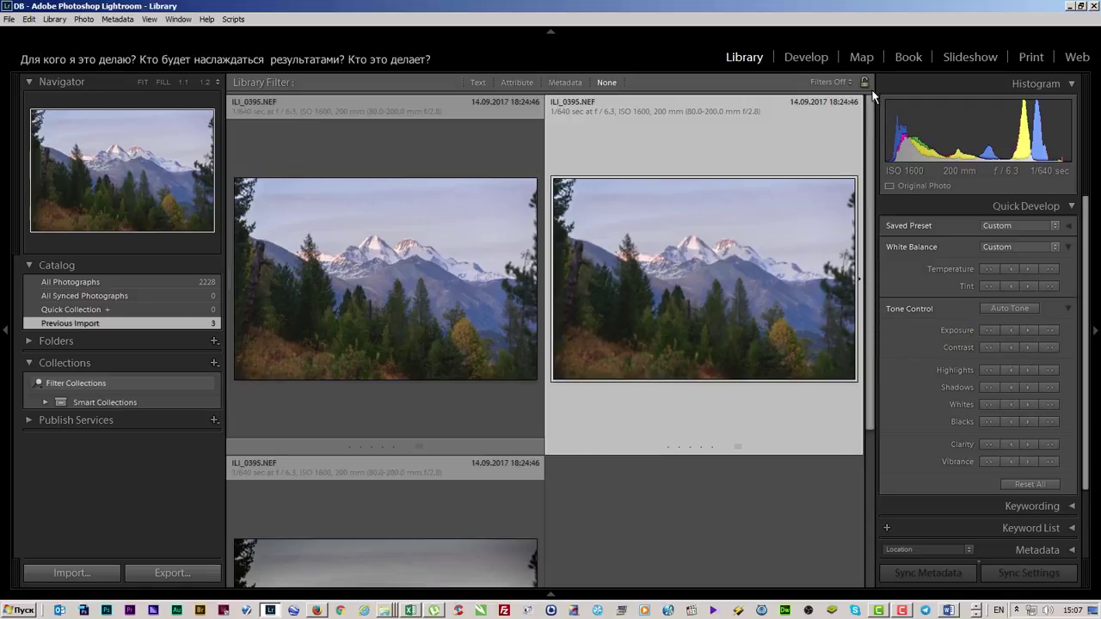
click(814, 58)
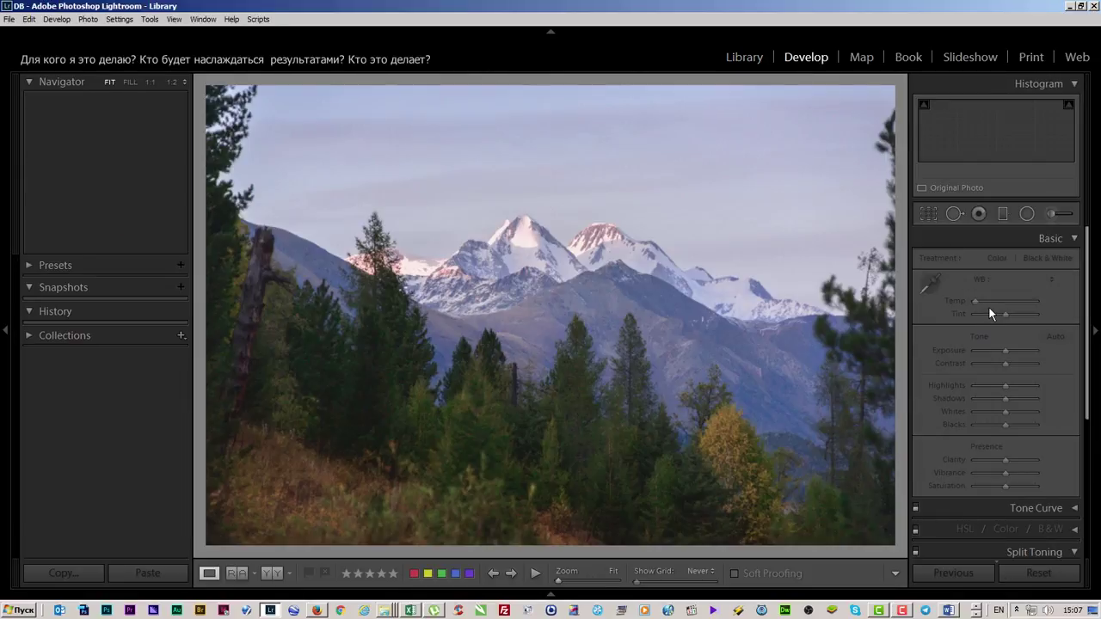
In the Basic panel, set Vibrance +23, Saturation −32 and Shadows from +38 to +16.
drag(1000, 474, 1010, 475)
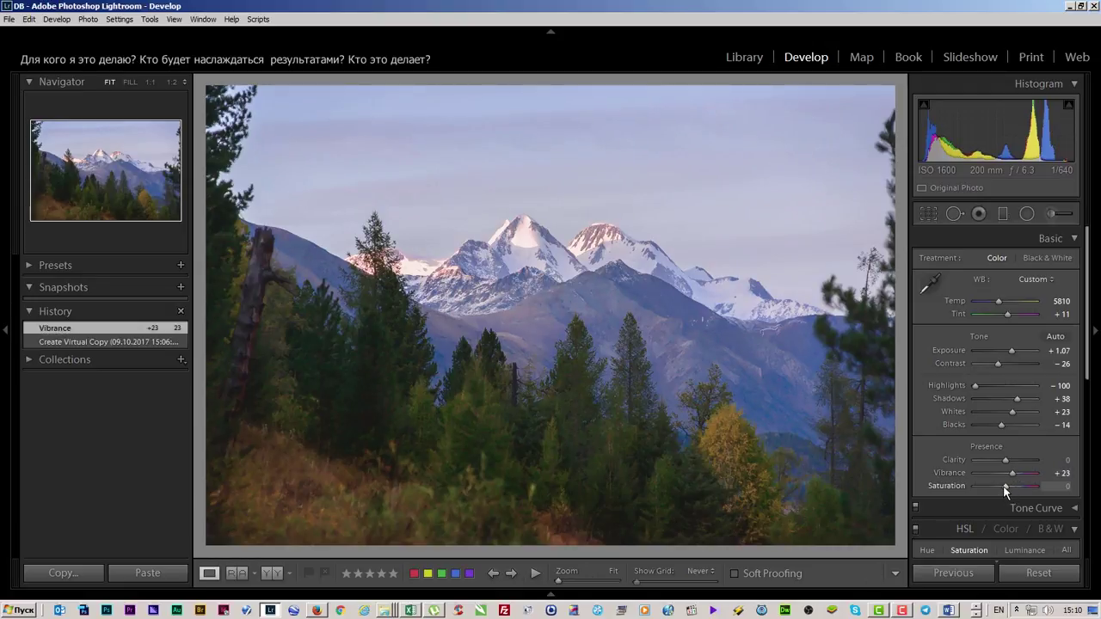
drag(1003, 487, 994, 488)
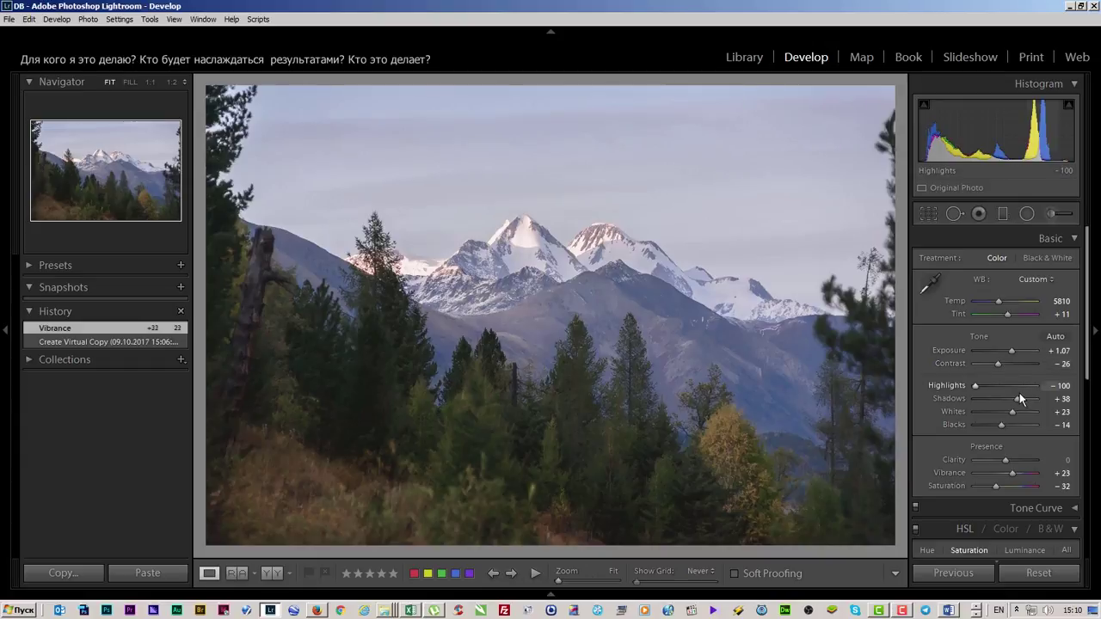
drag(1020, 401, 1013, 401)
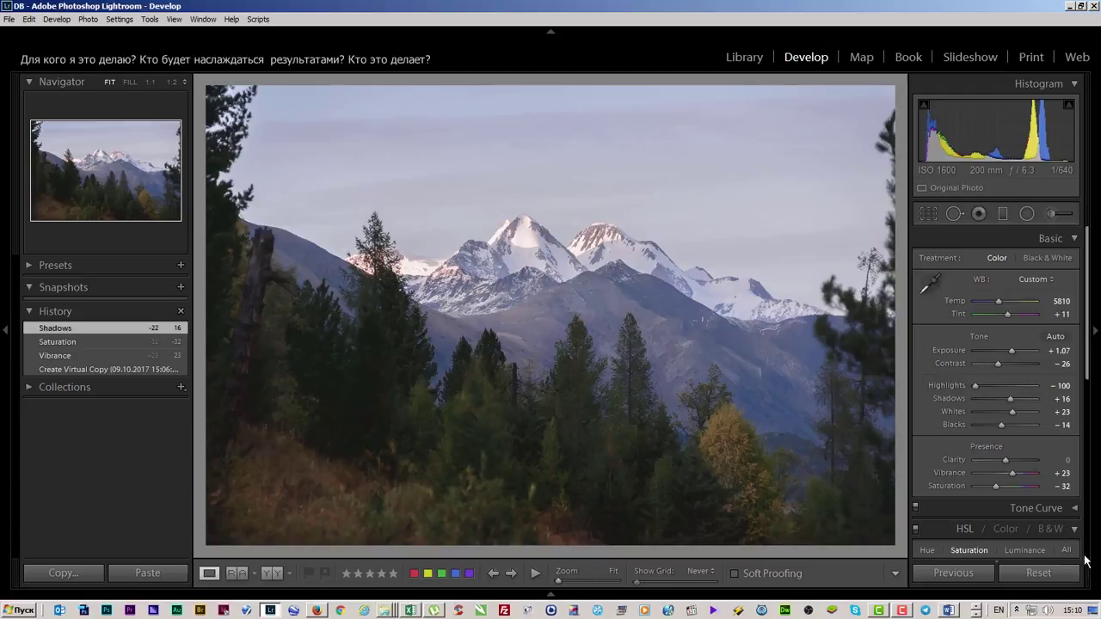
Export with Previous, readjust Vibrance, Saturation −32 and Shadows +16, then Export with Previous again.
click(9, 18)
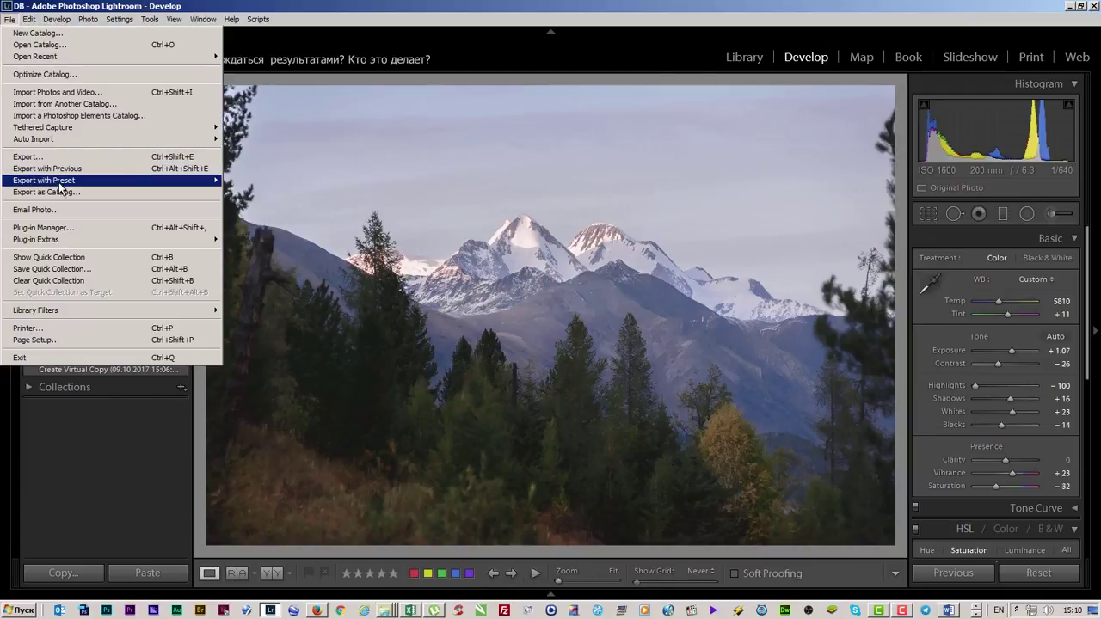
click(51, 169)
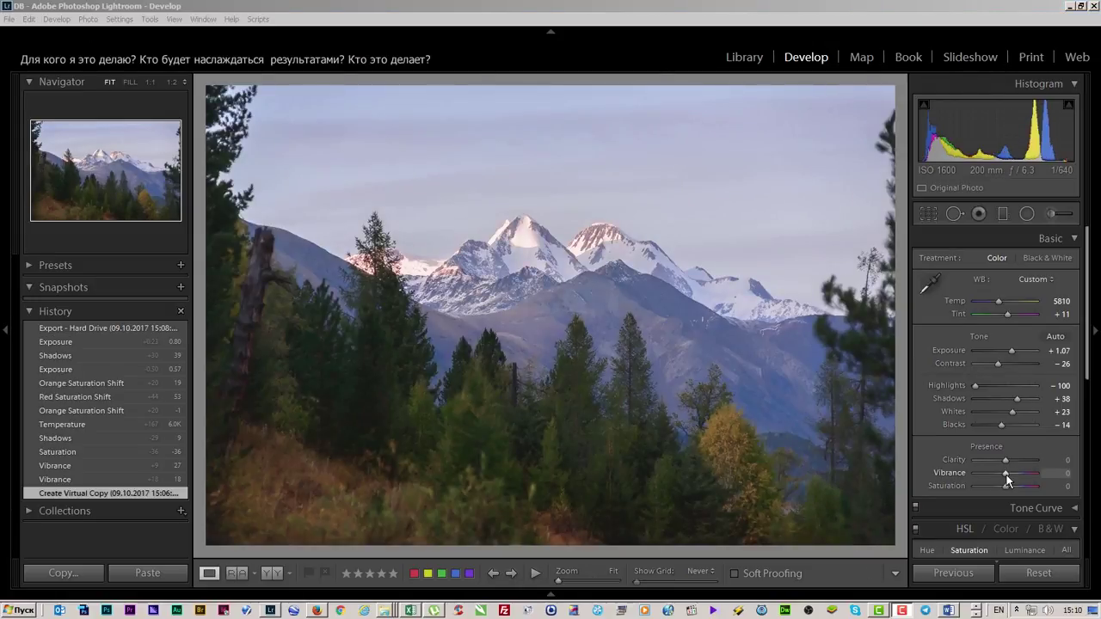
drag(1007, 475, 1011, 474)
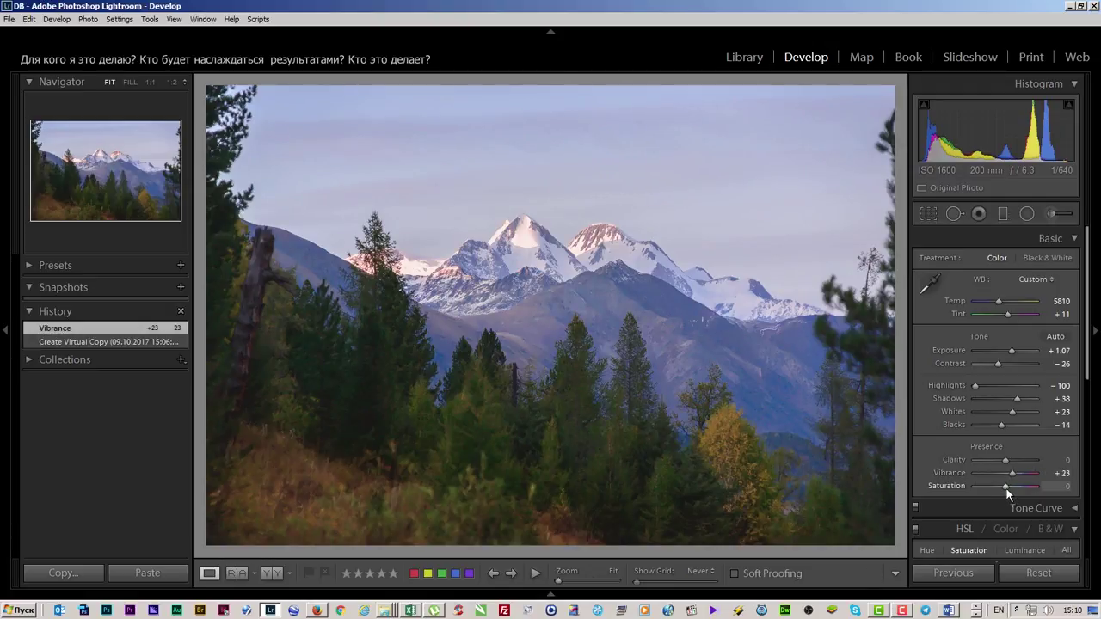
drag(1004, 486, 998, 488)
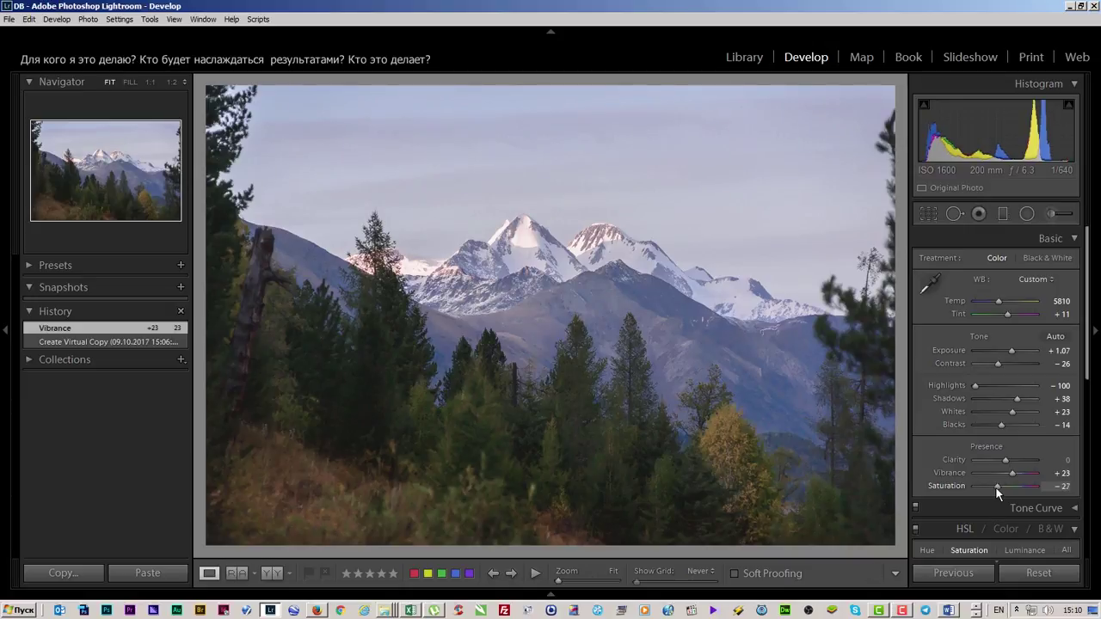
drag(996, 488, 994, 487)
drag(1019, 397, 1013, 398)
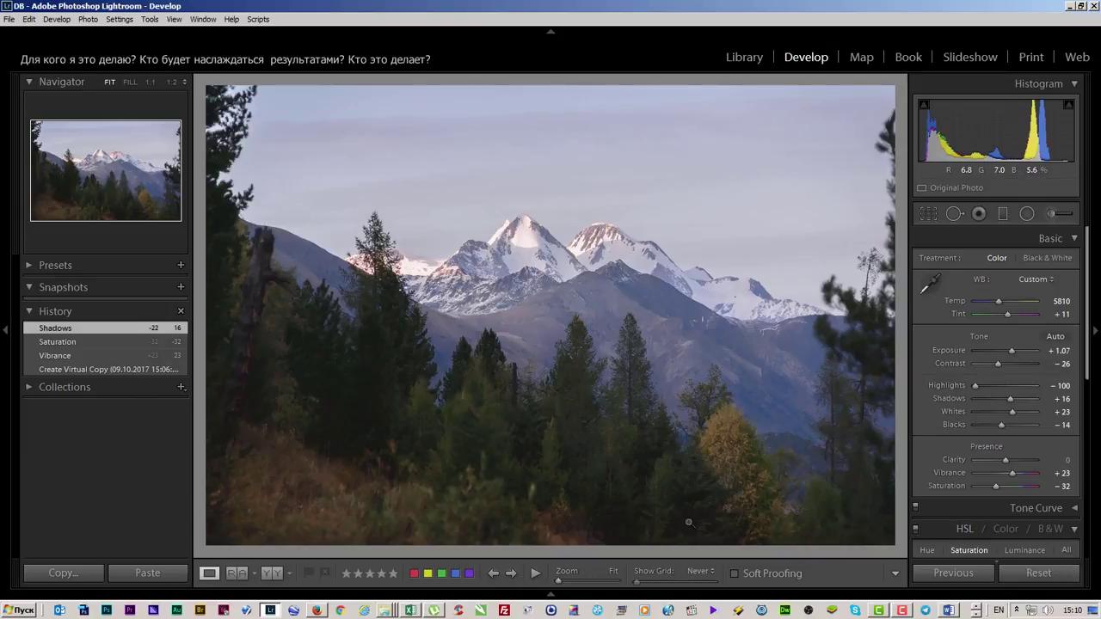
click(9, 19)
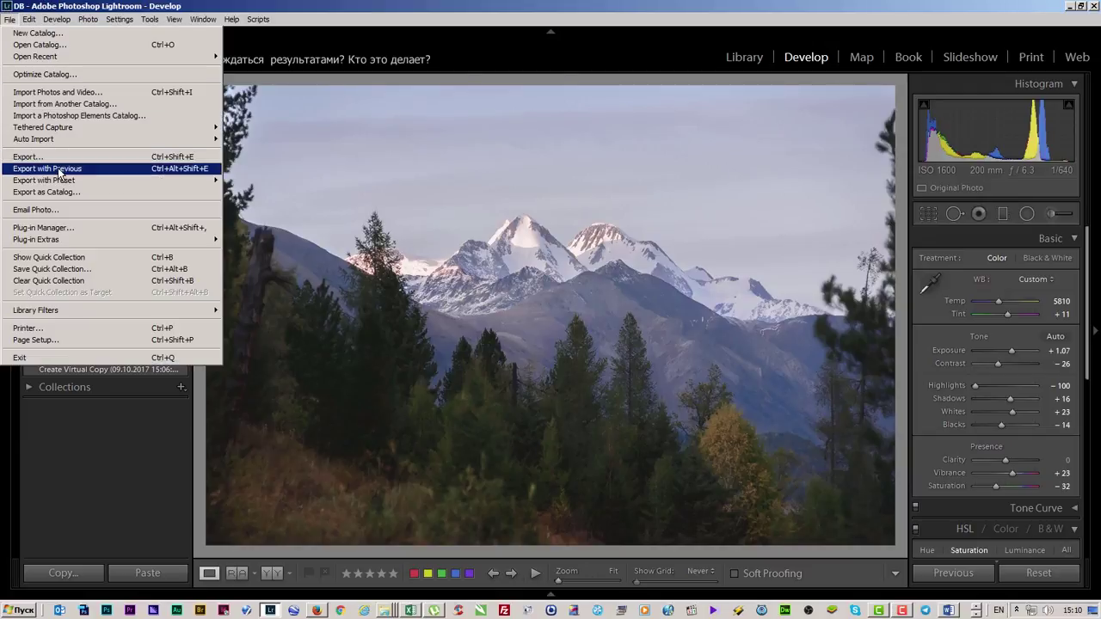
click(53, 168)
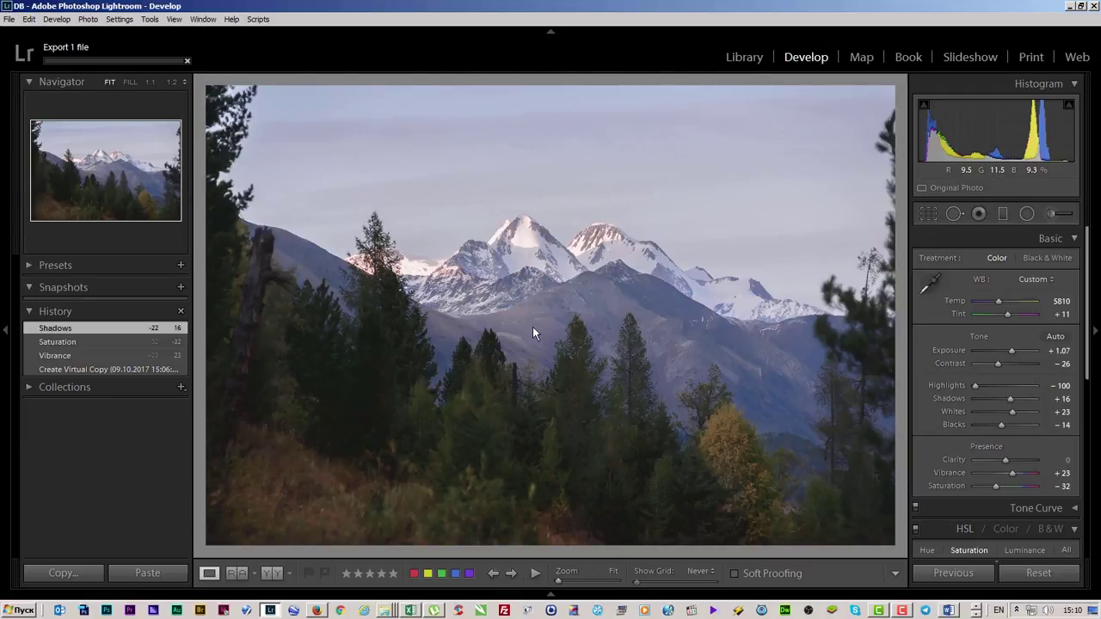